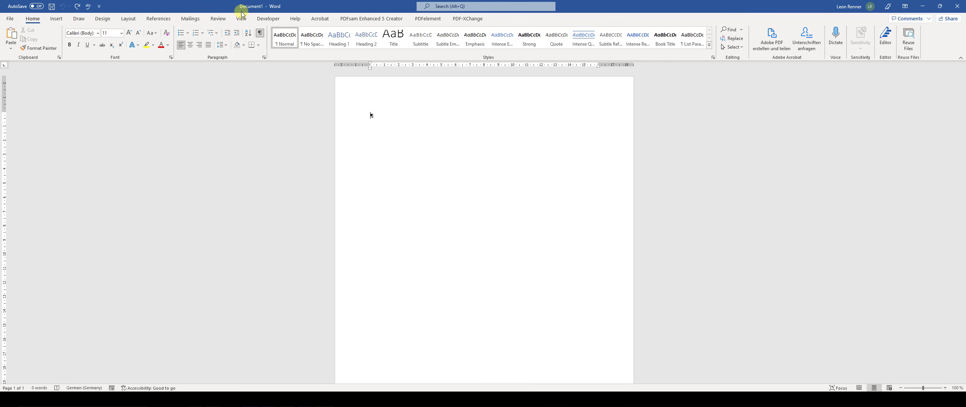
left_click(58, 19)
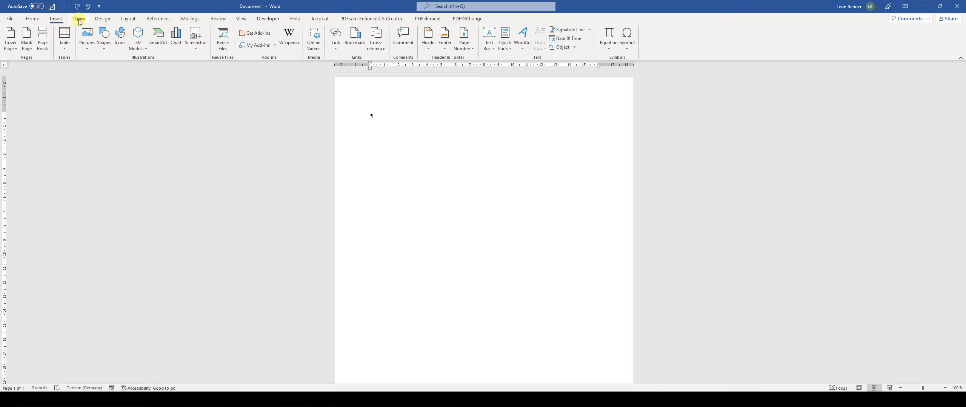
left_click(79, 20)
left_click(102, 19)
left_click(33, 21)
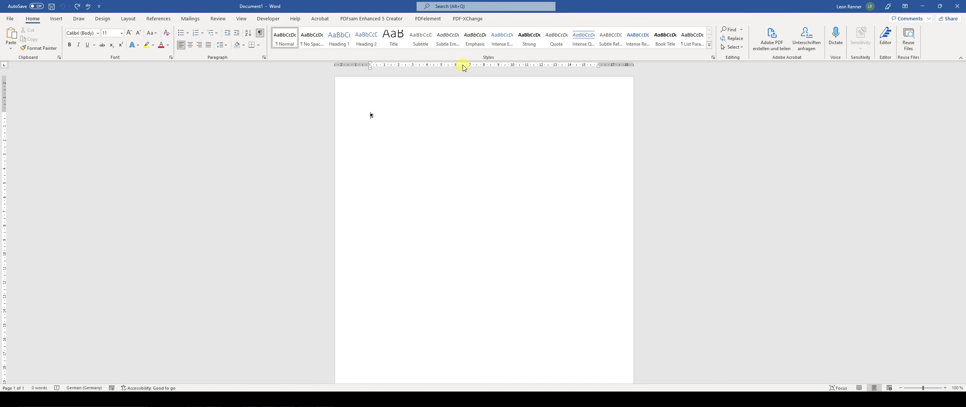
left_click(242, 21)
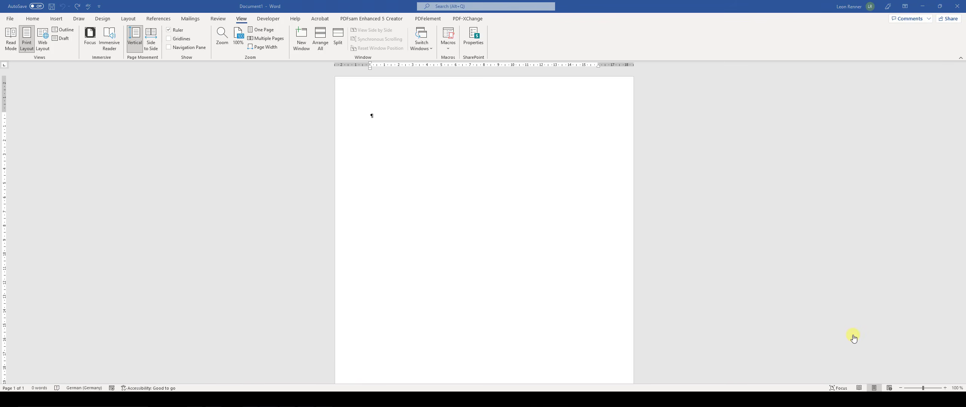
Zoom the page in to 120% and back out to 90%
left_click(944, 389)
left_click(944, 389)
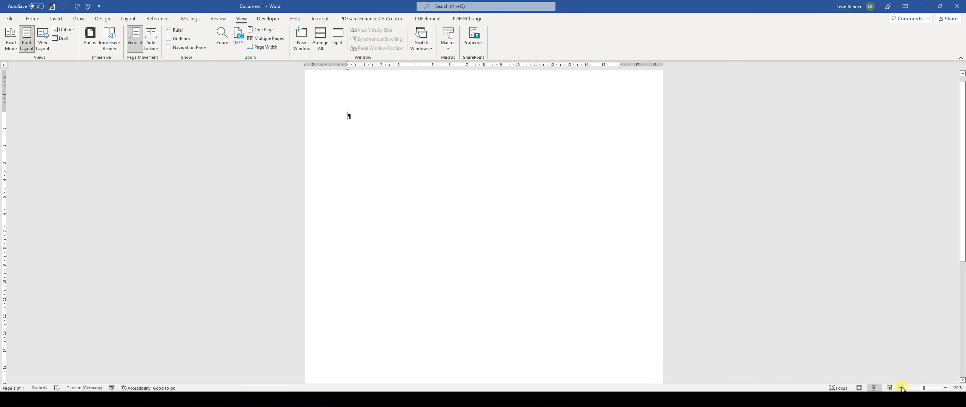
left_click(901, 388)
left_click(901, 388)
left_click(901, 389)
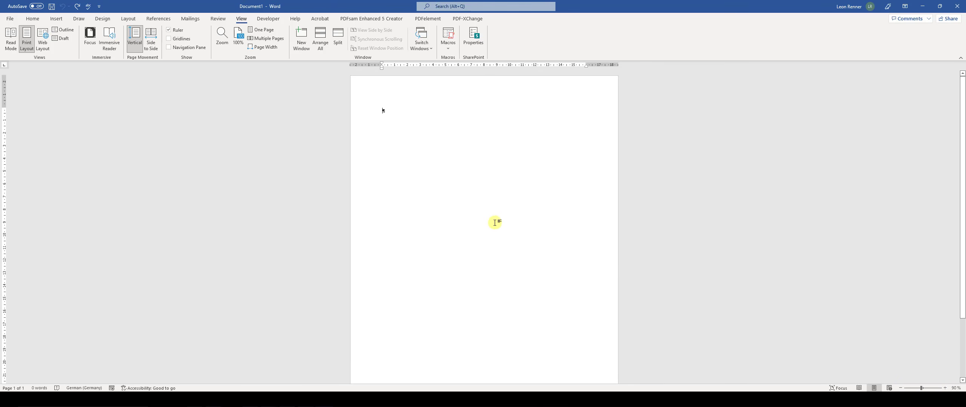
Generate placeholder paragraphs in the blank document with =Lorem() and hide the formatting marks
left_click(32, 20)
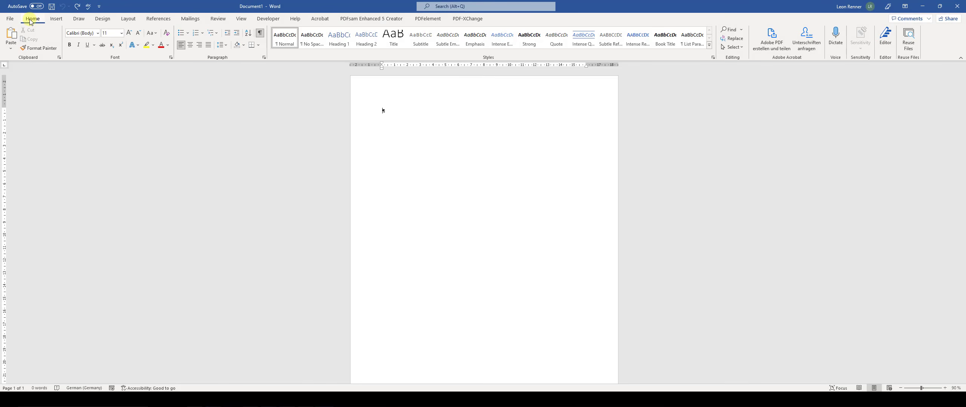
type("=Lorem()")
key("Return")
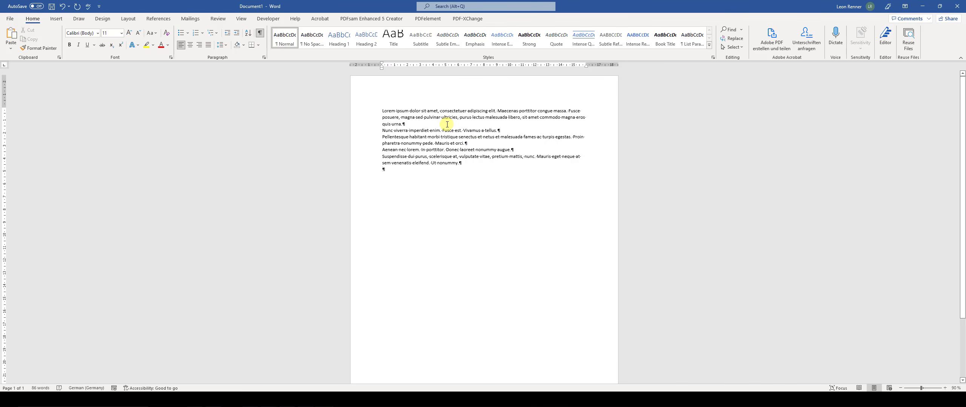
scroll(406, 109, "up", 6)
scroll(406, 109, "up", 3)
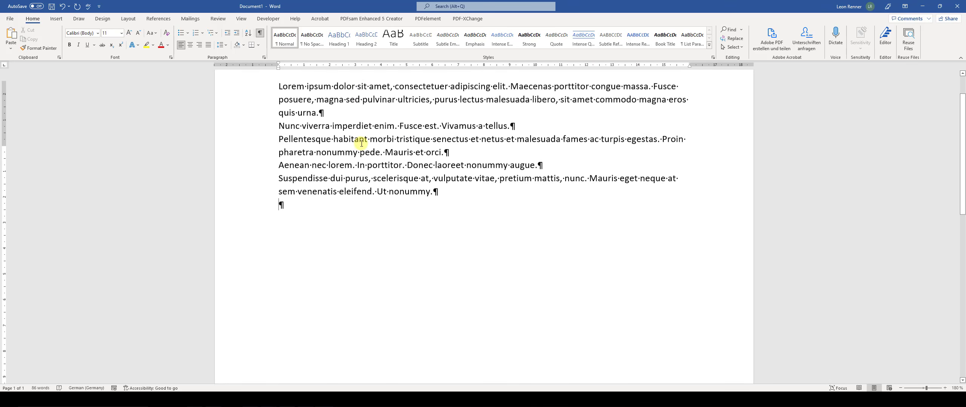
key("ctrl+shift+8")
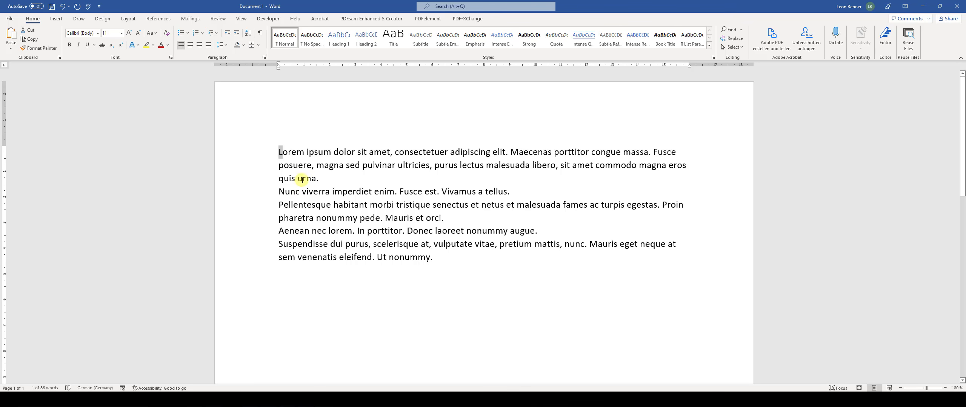
Enlarge the first word "Lorem" by several font size increments and reduce it back to size 12
left_click(288, 152)
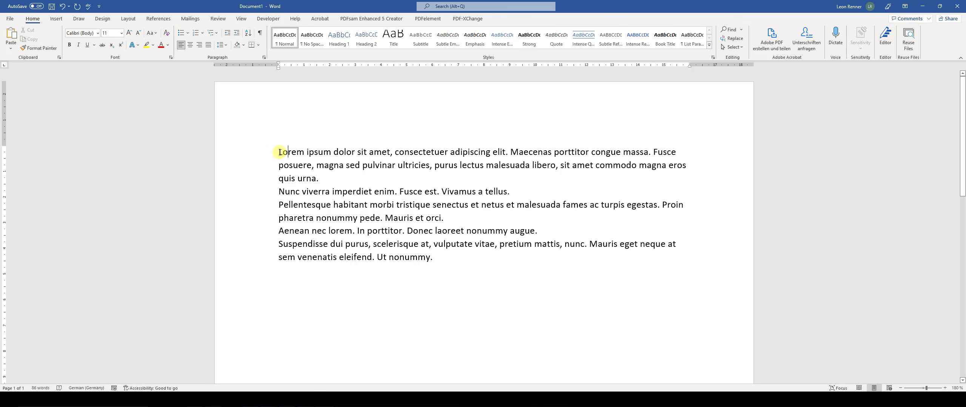
left_click_drag(280, 152, 303, 147)
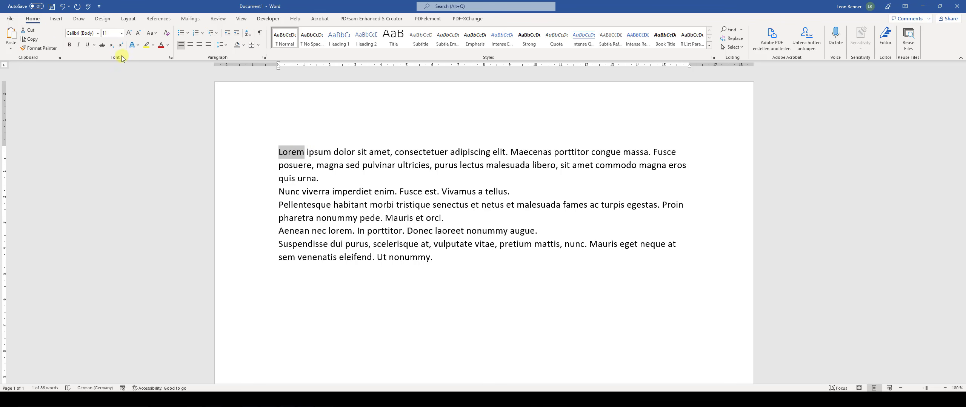
left_click(98, 33)
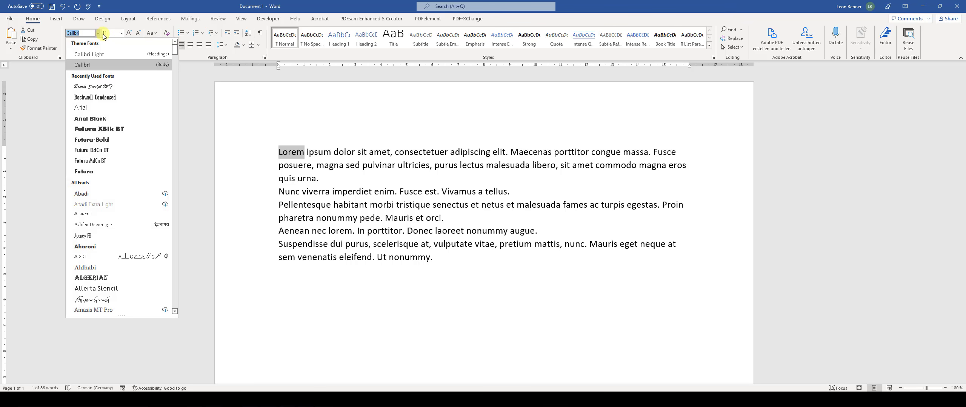
left_click(122, 33)
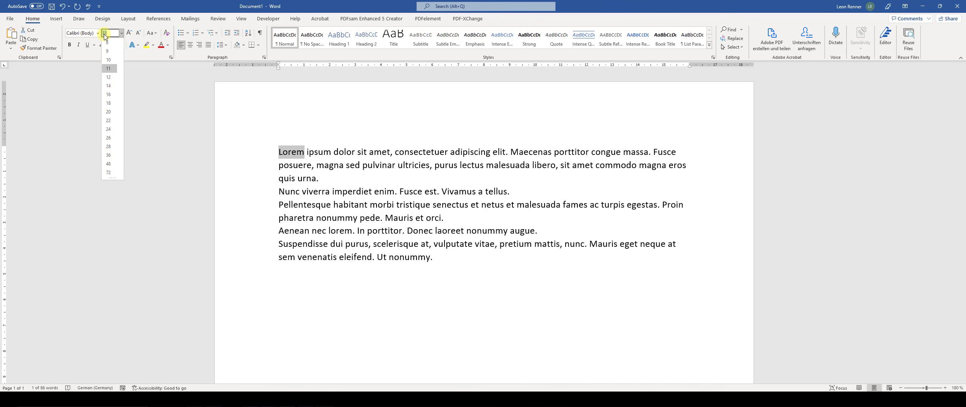
left_click(122, 33)
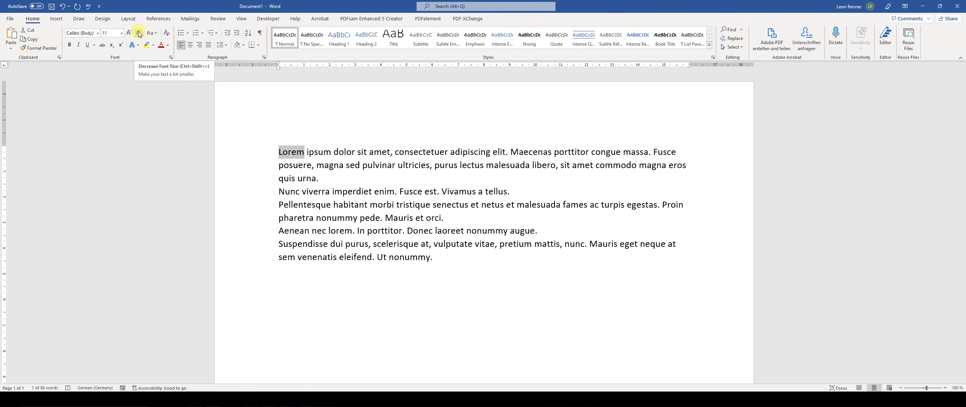
left_click(130, 35)
left_click(130, 35)
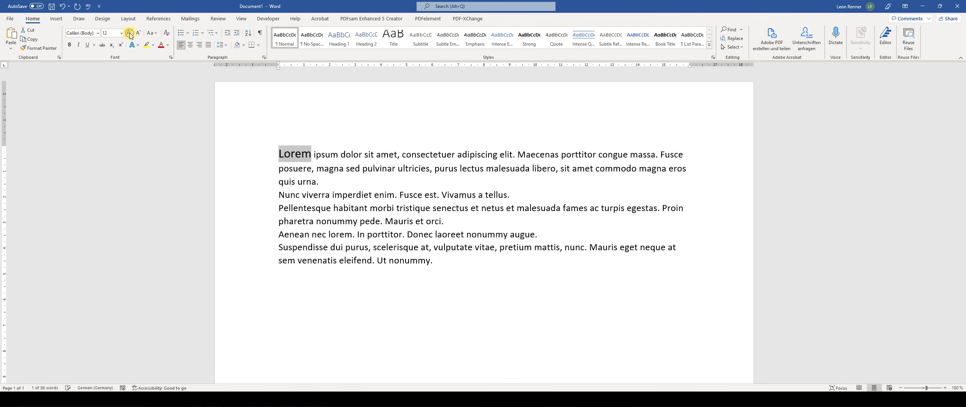
left_click(130, 35)
left_click(130, 35)
left_click(130, 34)
left_click(139, 36)
left_click(139, 37)
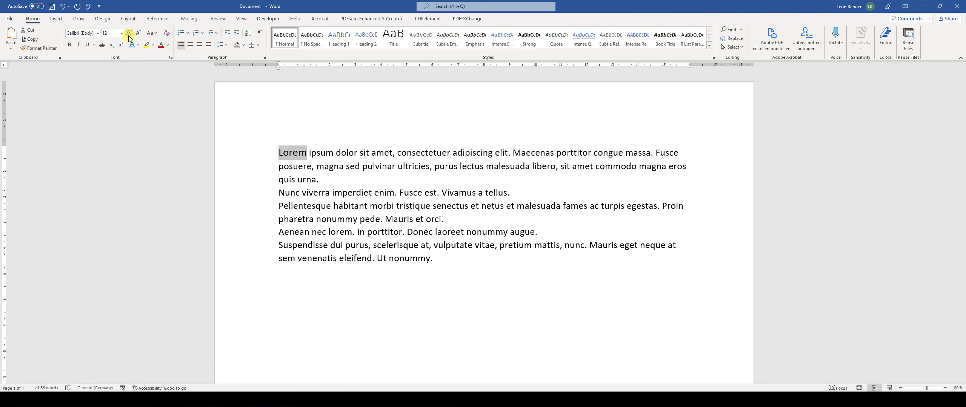
Raise the font size of the word "Lorem" to 18
left_click(129, 35)
left_click(122, 33)
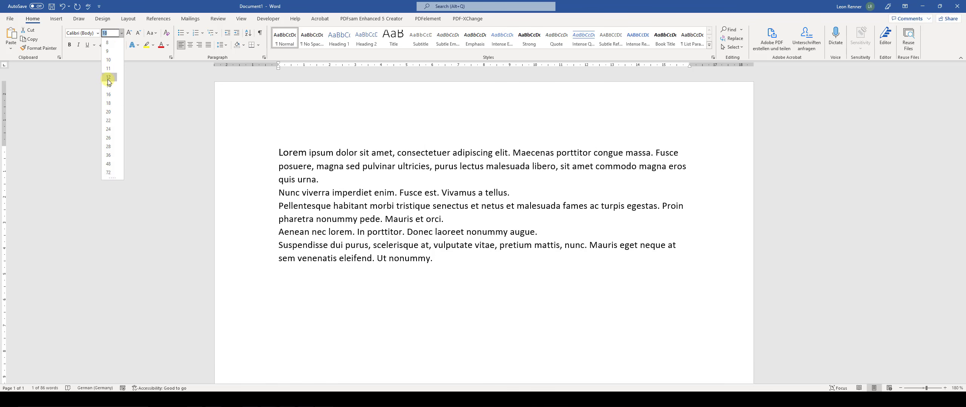
key("Escape")
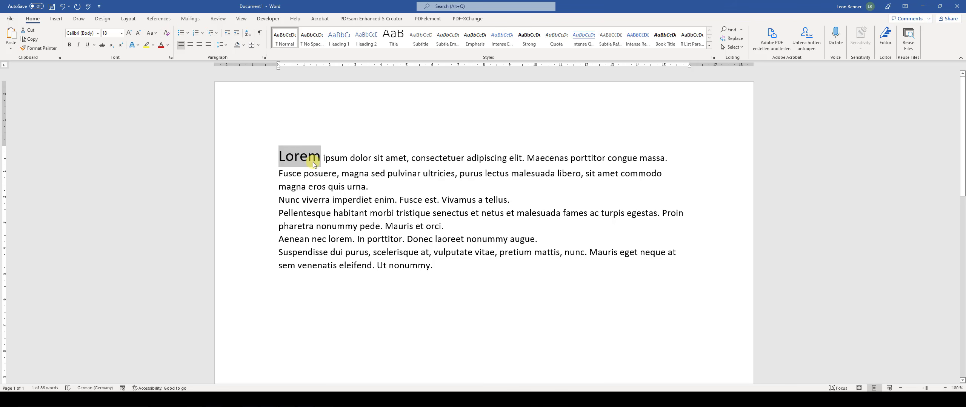
Clear all formatting from the word "Lorem" and deselect it
left_click(166, 36)
left_click(283, 152)
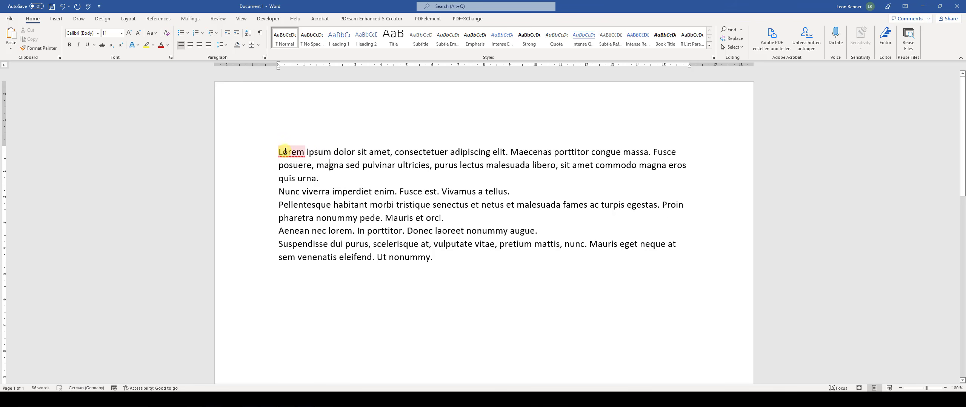
left_click(389, 168)
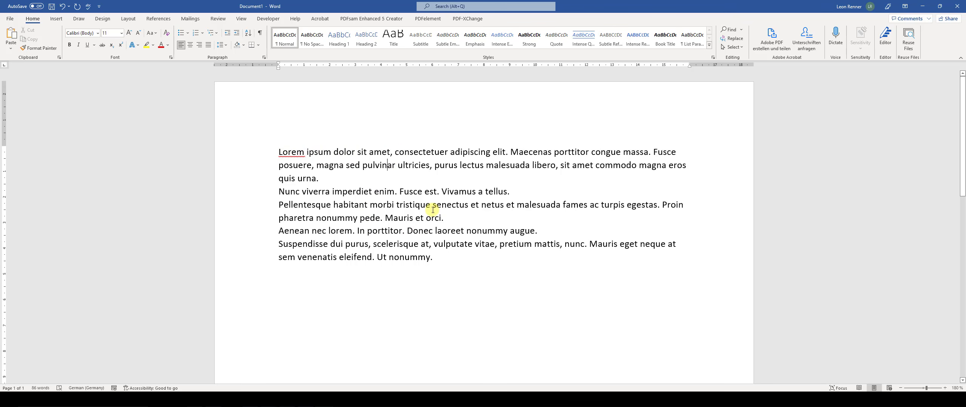
Select the word "Lorem" and open its full font settings, moving the dialog so the word stays in view
double_click(291, 152)
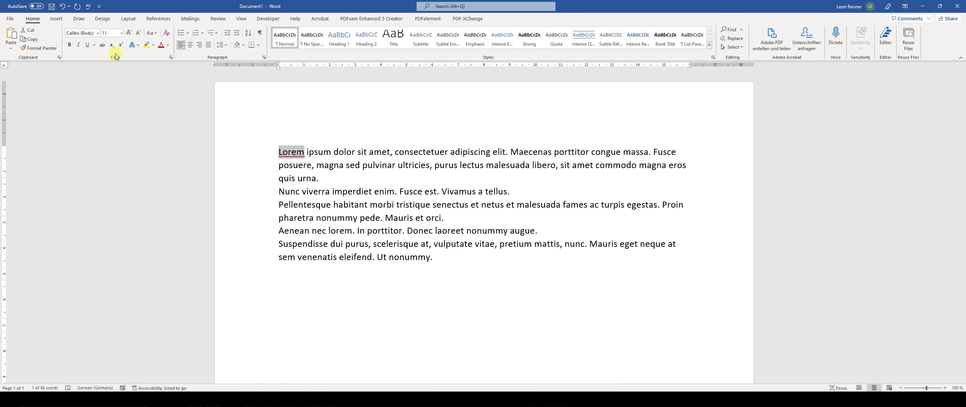
left_click(171, 59)
left_click_drag(428, 86, 357, 88)
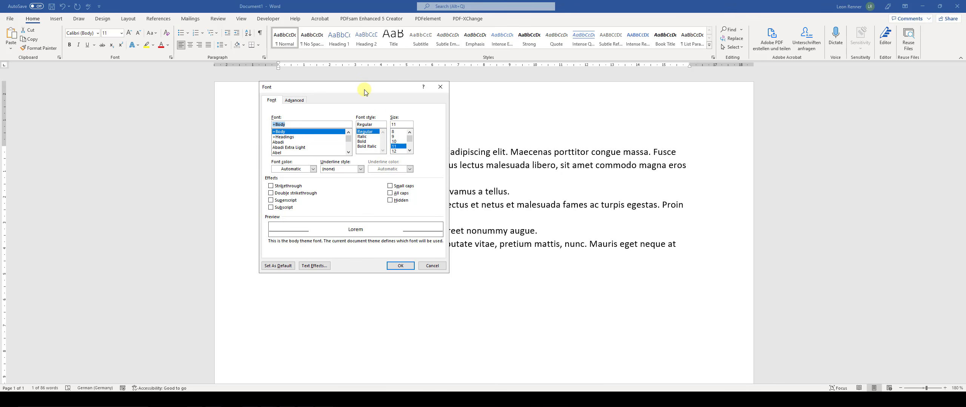
left_click_drag(364, 92, 500, 113)
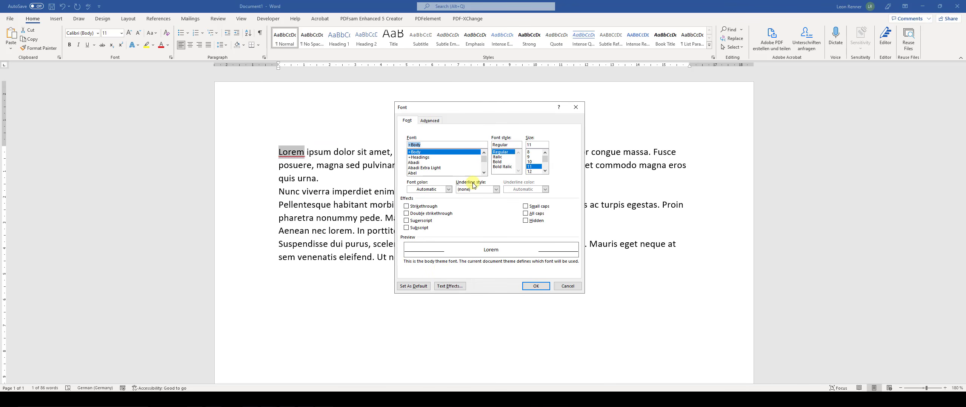
Try several fonts for the word "Lorem" in the font settings and choose Oswald
left_click(423, 167)
left_click(431, 174)
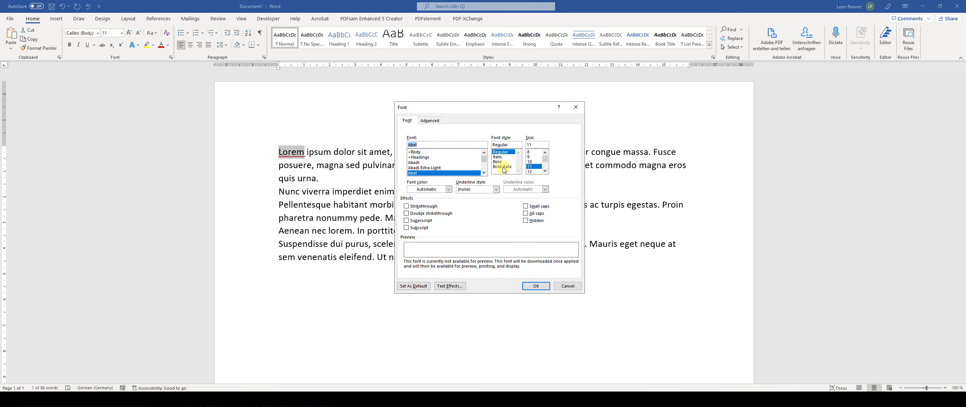
left_click_drag(484, 159, 472, 164)
left_click(416, 158)
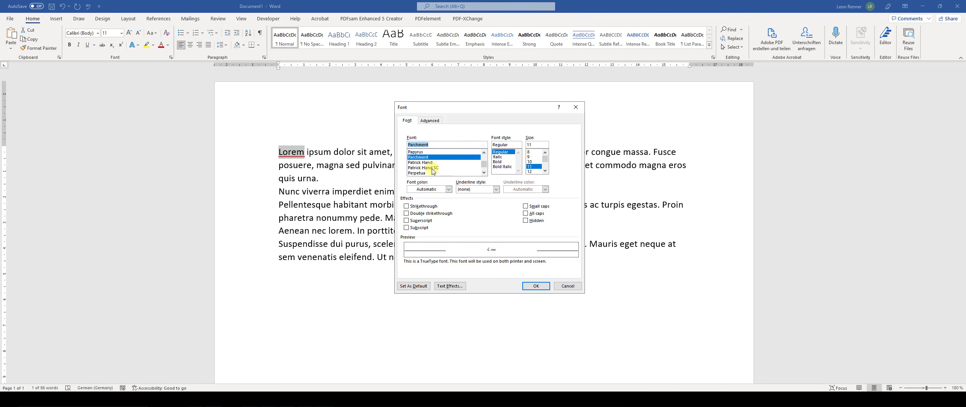
scroll(430, 168, "up", 4)
left_click(421, 156)
left_click(422, 152)
left_click(424, 162)
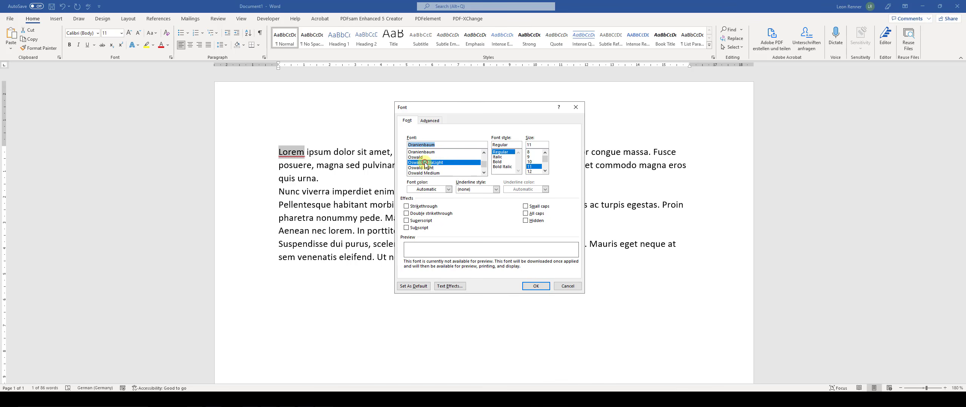
left_click(421, 158)
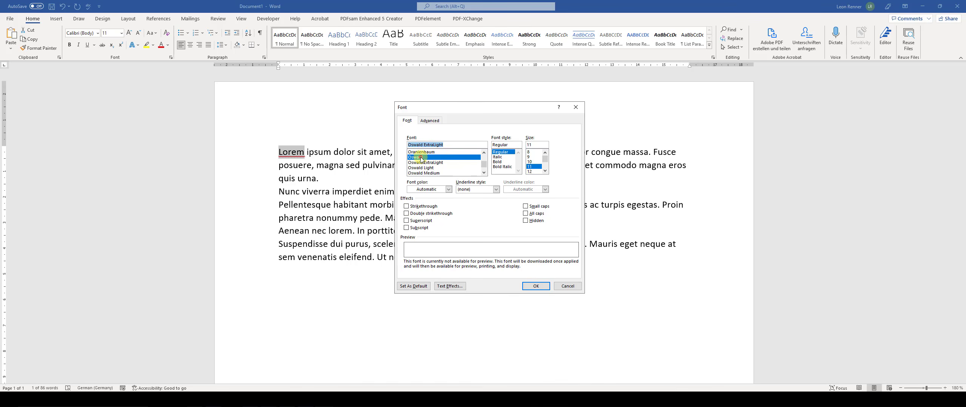
Set the word "Lorem" to italic, size 12 and blue font colour, and apply the font settings
left_click(498, 157)
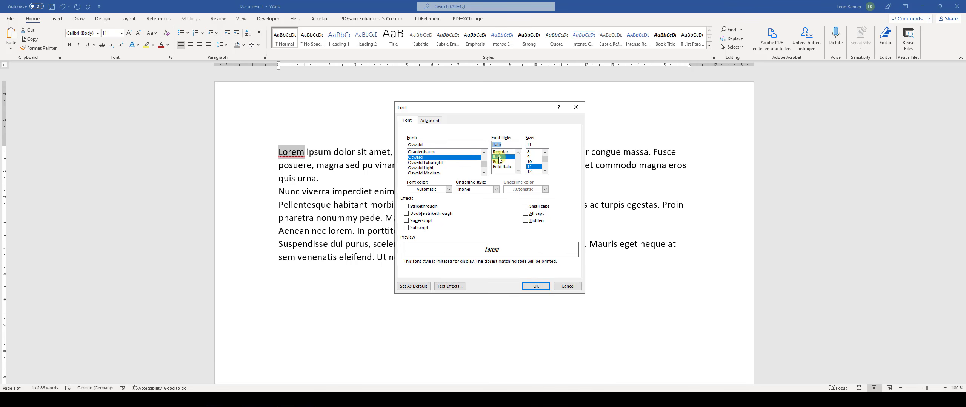
left_click(530, 172)
left_click(448, 190)
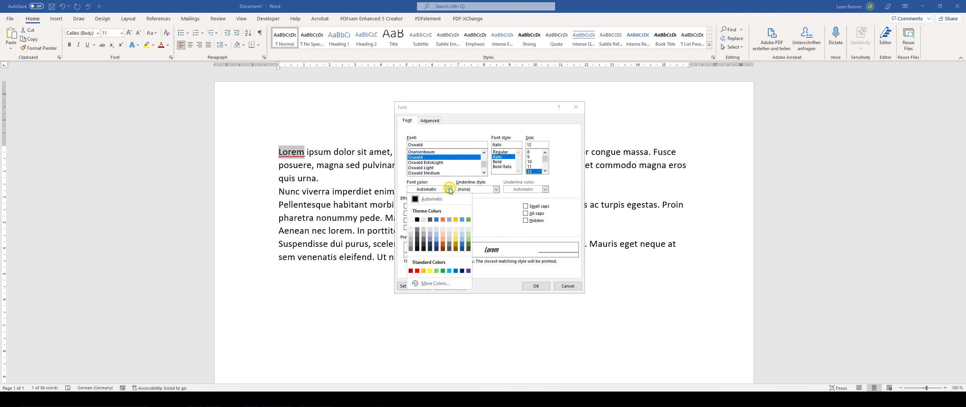
left_click(436, 219)
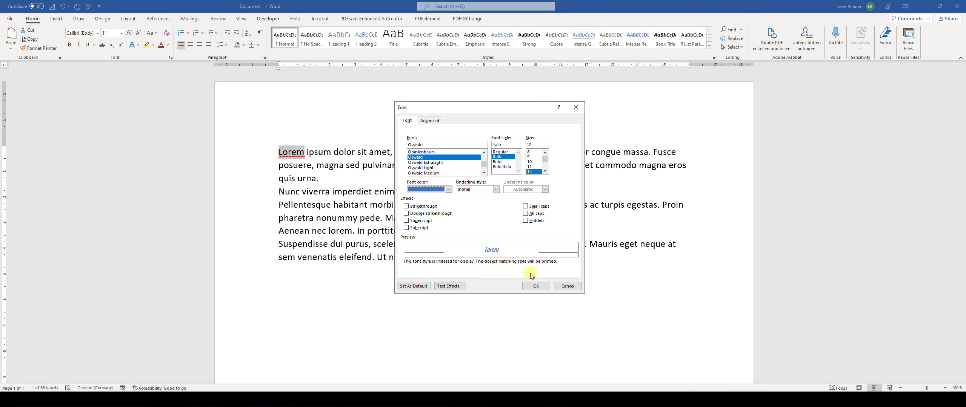
left_click(536, 286)
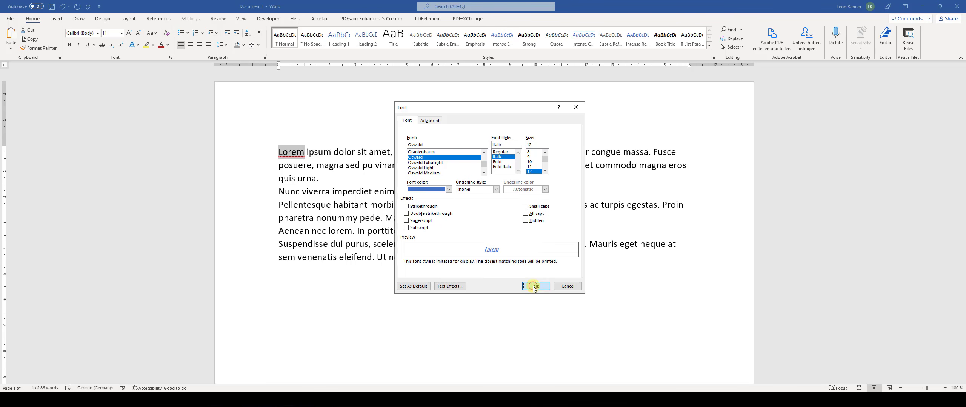
left_click(317, 176)
Select the word "Lorem" and set its character scale to 200% in the advanced font settings
double_click(281, 153)
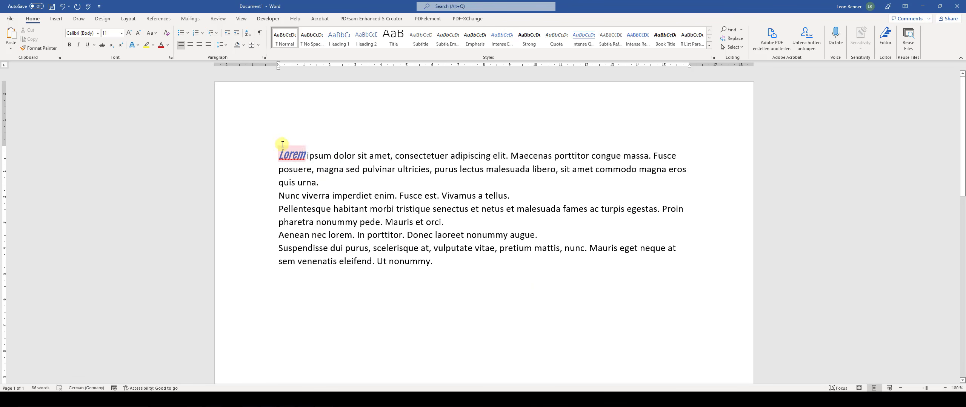
left_click(170, 58)
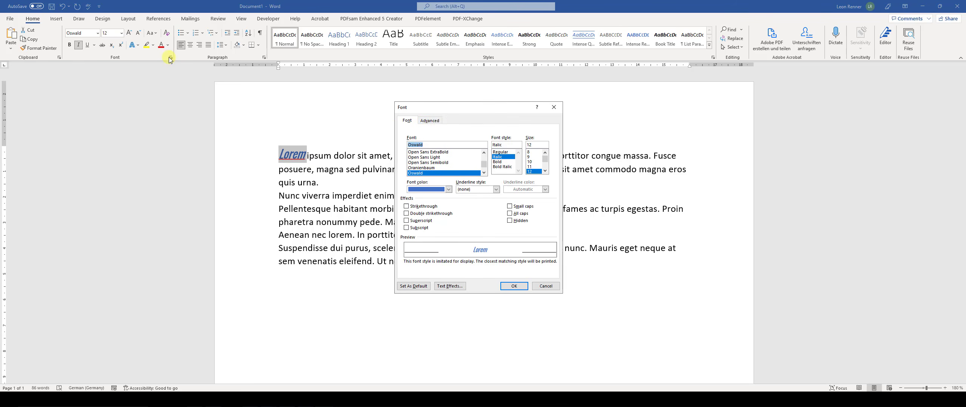
left_click(429, 121)
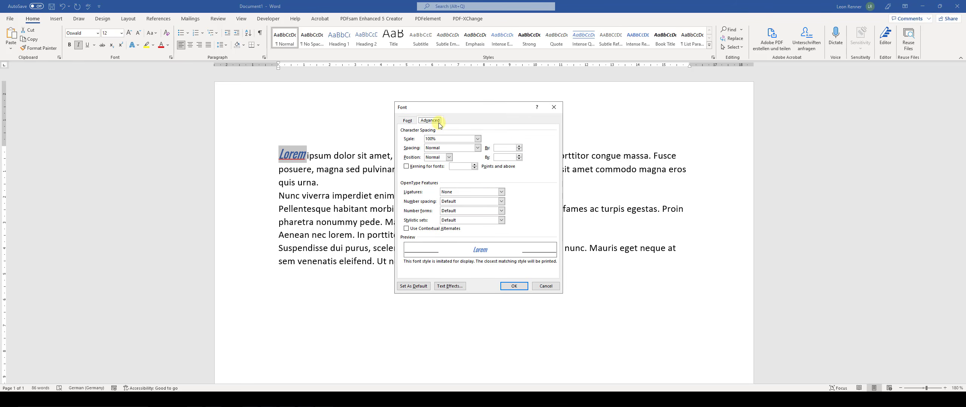
left_click(478, 139)
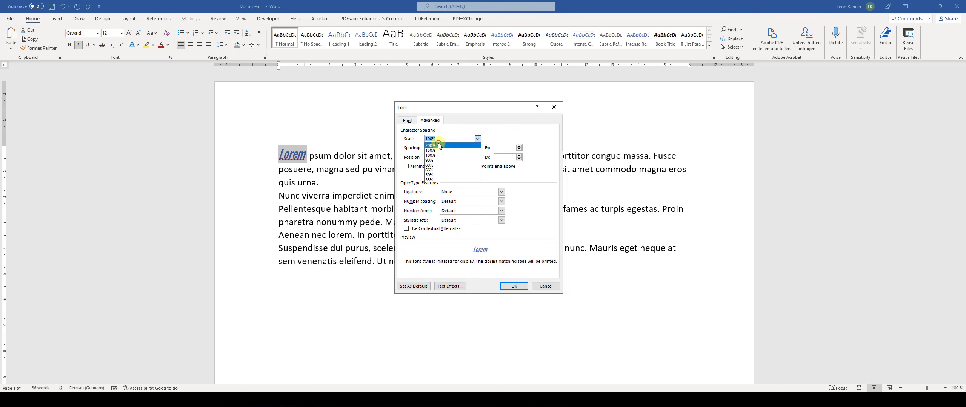
left_click(445, 144)
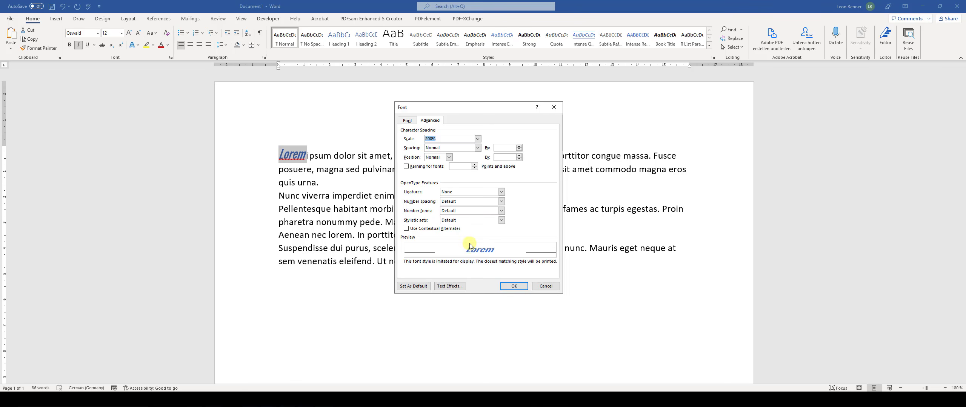
Set the character spacing of "Lorem" to Expanded, raise the amount above 1 pt, apply the settings and deselect the word
left_click(478, 147)
left_click(454, 158)
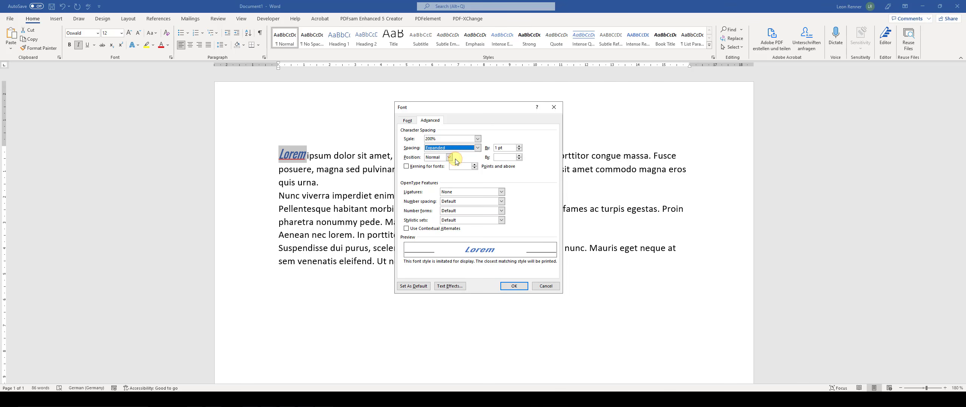
left_click(519, 147)
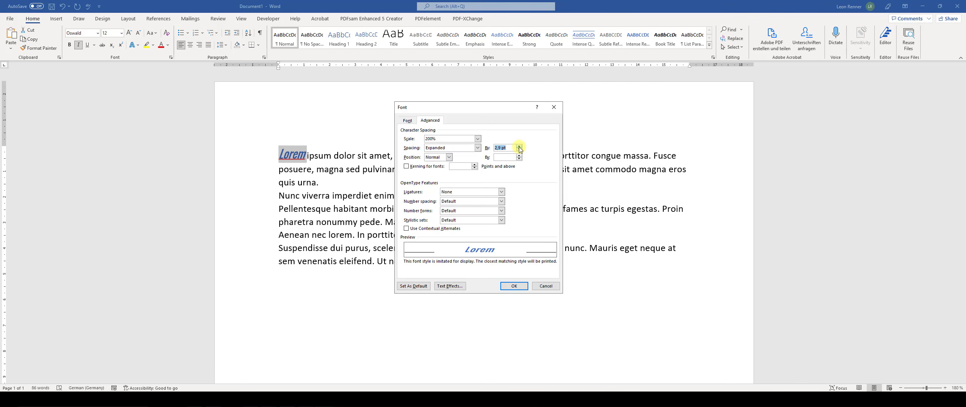
left_click_drag(519, 149, 519, 149)
left_click(513, 286)
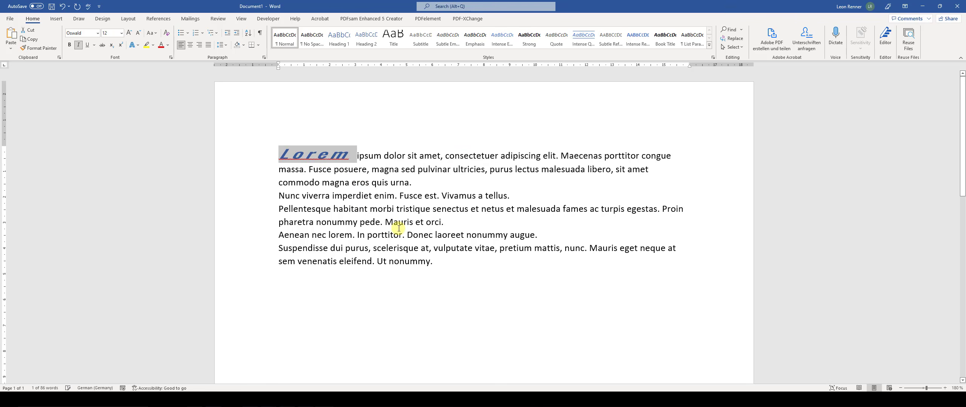
left_click(360, 183)
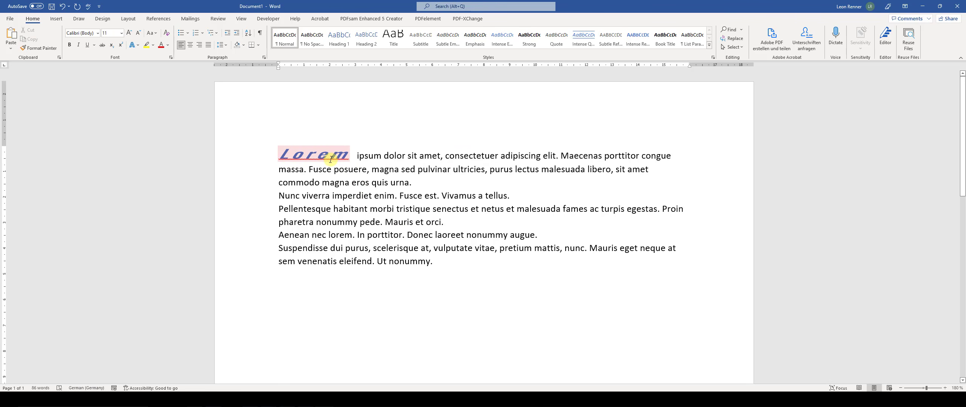
Clear all formatting from the widened word "Lorem" and deselect it
left_click_drag(279, 156, 357, 156)
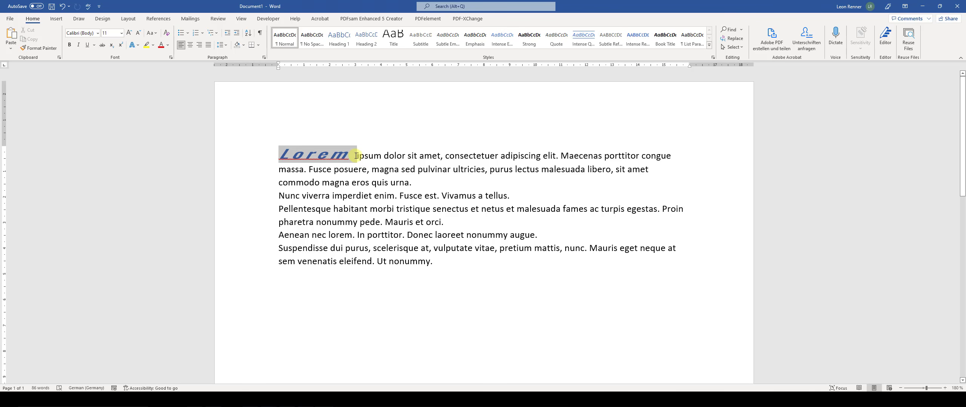
left_click(167, 33)
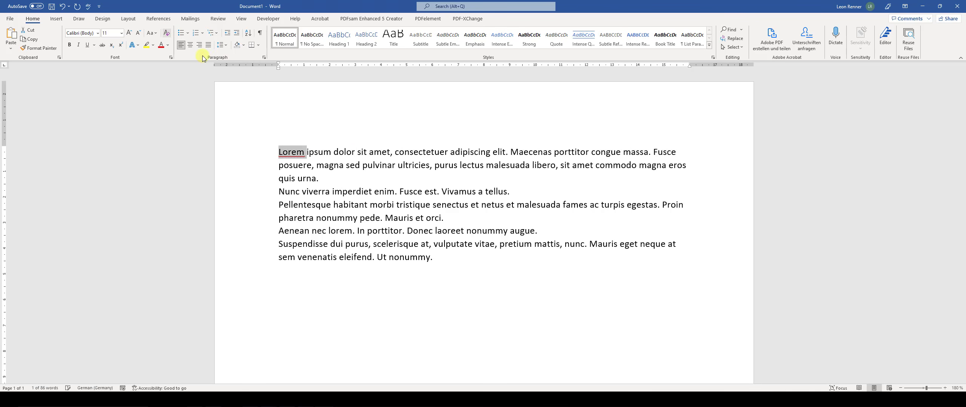
left_click(368, 178)
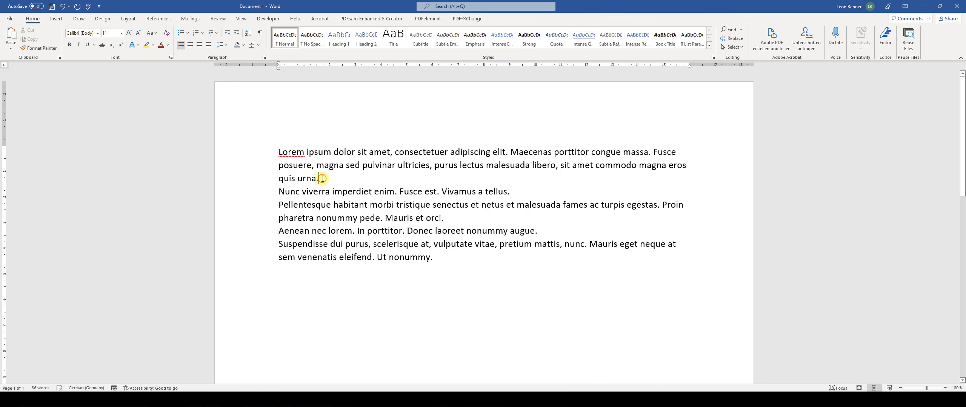
Highlight the first paragraph and the "Nunc viverra" paragraph in turn to examine where each begins and ends
left_click_drag(280, 152, 323, 179)
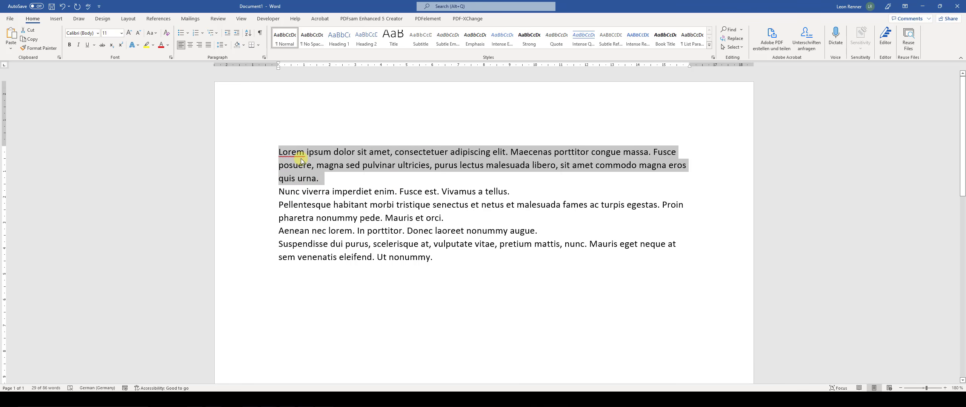
left_click(422, 192)
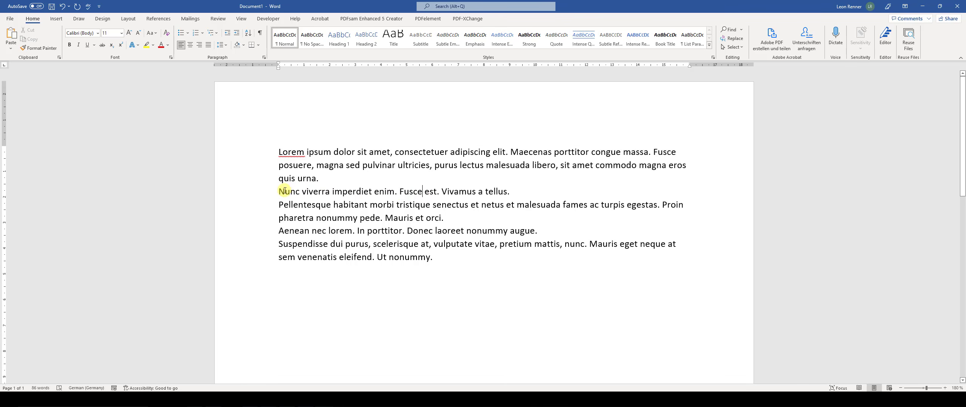
left_click_drag(280, 192, 523, 192)
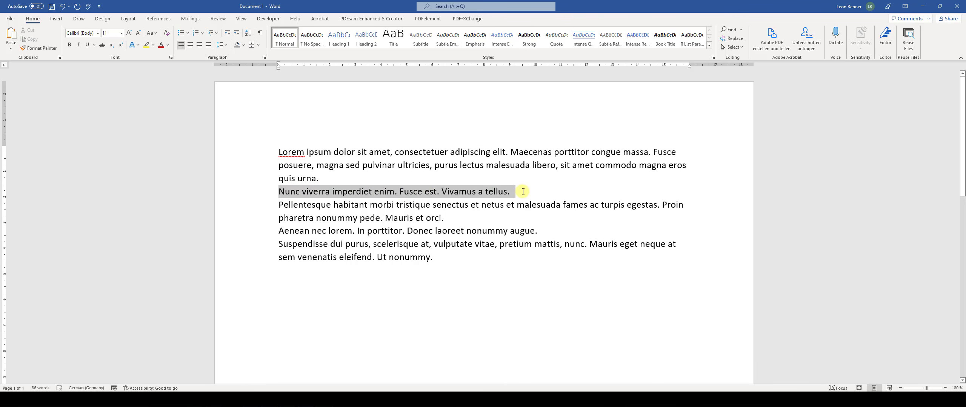
left_click(522, 192)
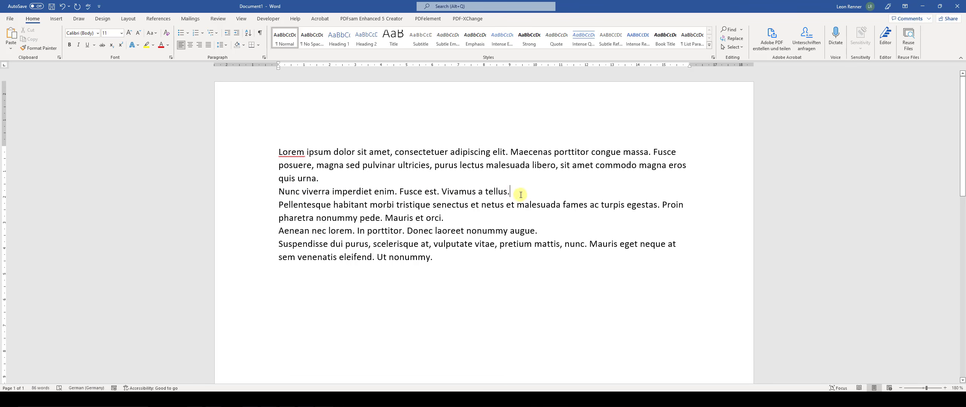
left_click(281, 208)
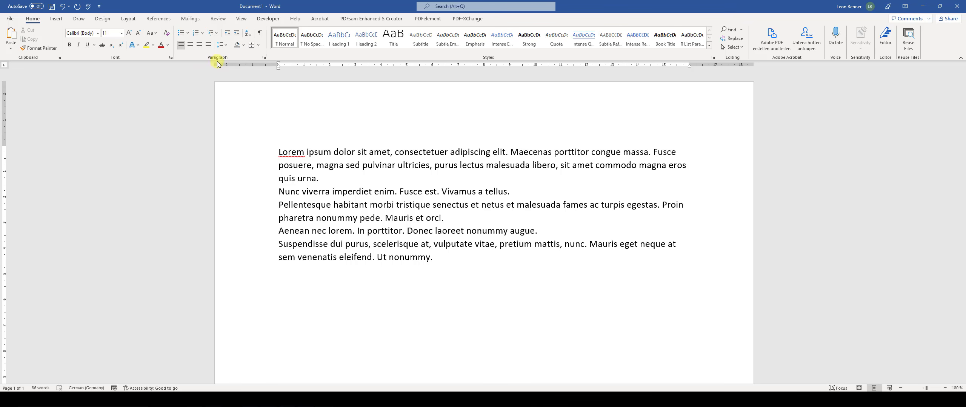
Show the formatting marks and place the cursor at the space mark after "dolor" in the first line
left_click(261, 35)
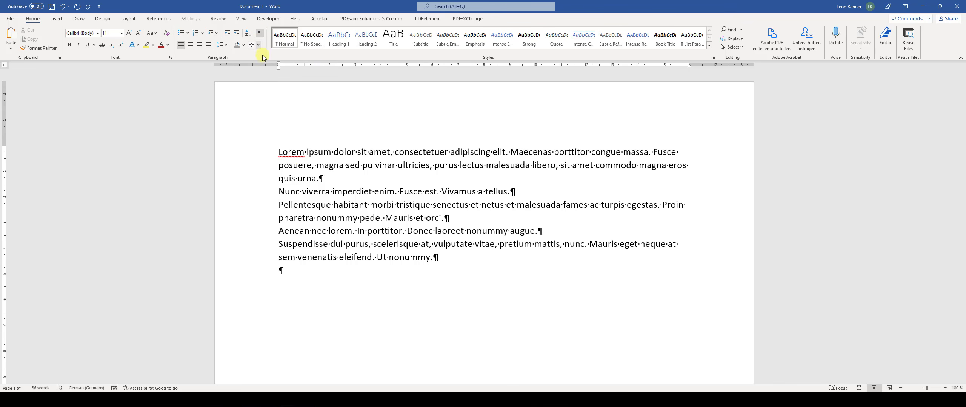
right_click(356, 153)
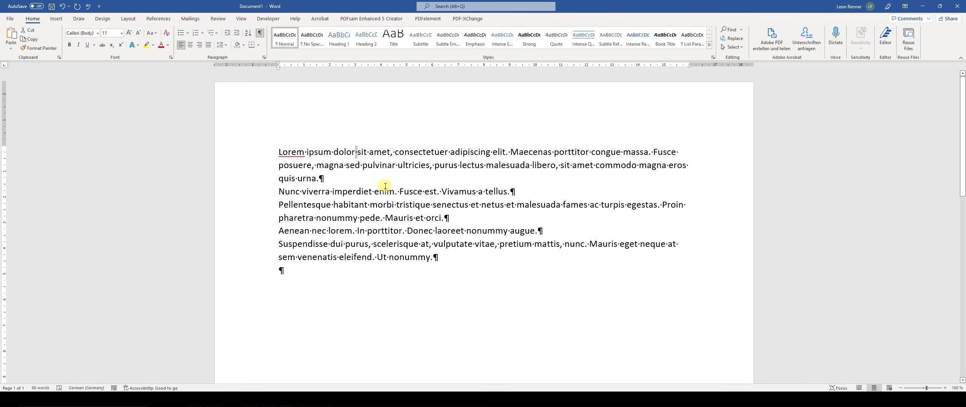
left_click(356, 153)
Examine the text enlarged in the print preview for formatting marks and return to the document
left_click(13, 20)
left_click(22, 155)
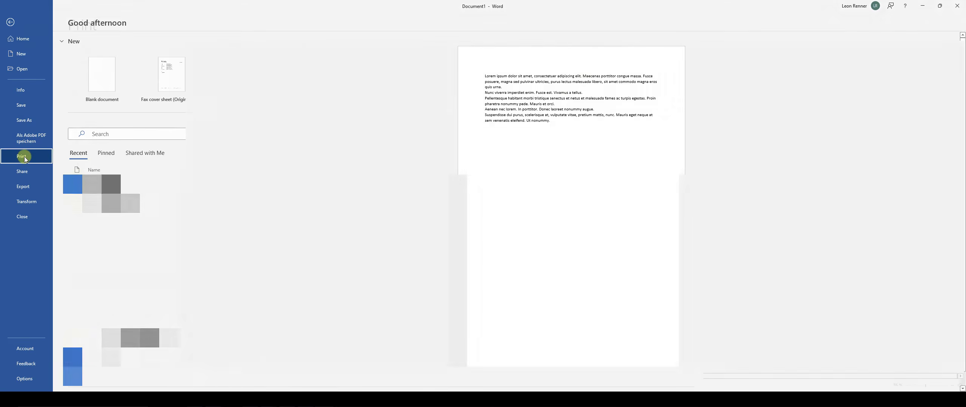
left_click(545, 82)
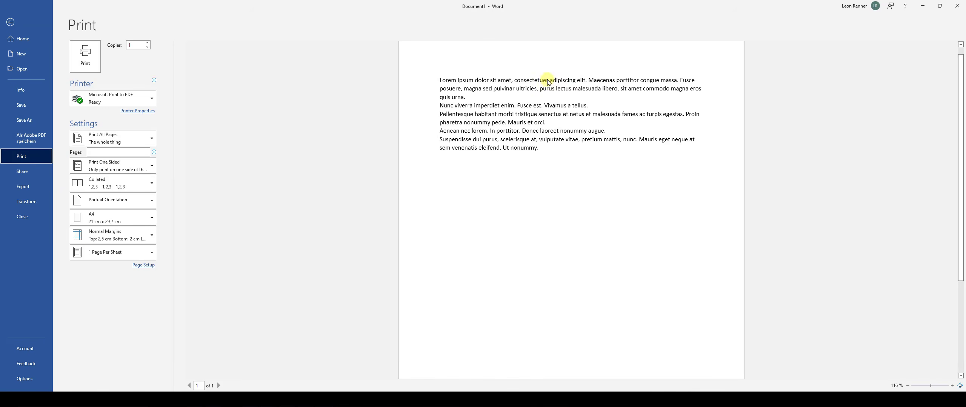
scroll(546, 85, "up", 2)
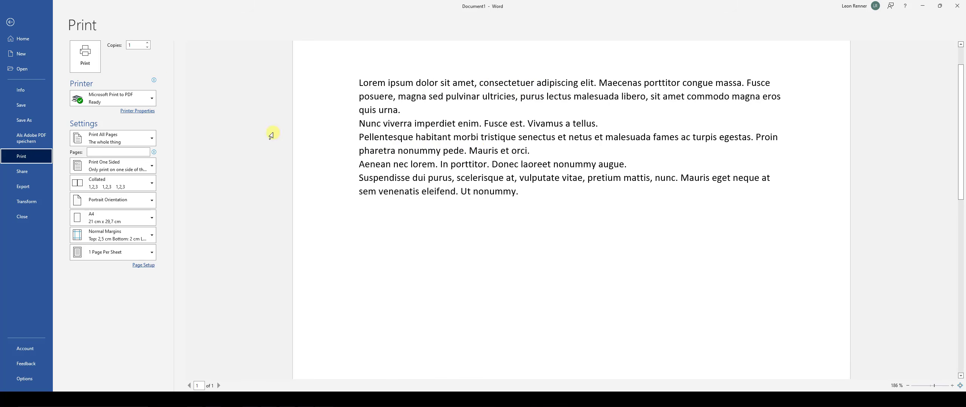
left_click(13, 22)
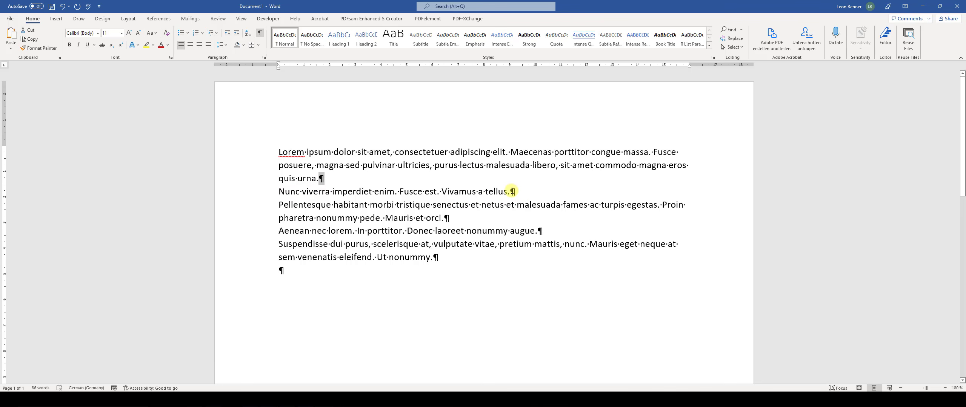
Select individual paragraph marks at the ends of the text blocks to examine the paragraph boundaries, including the empty last paragraph
double_click(512, 192)
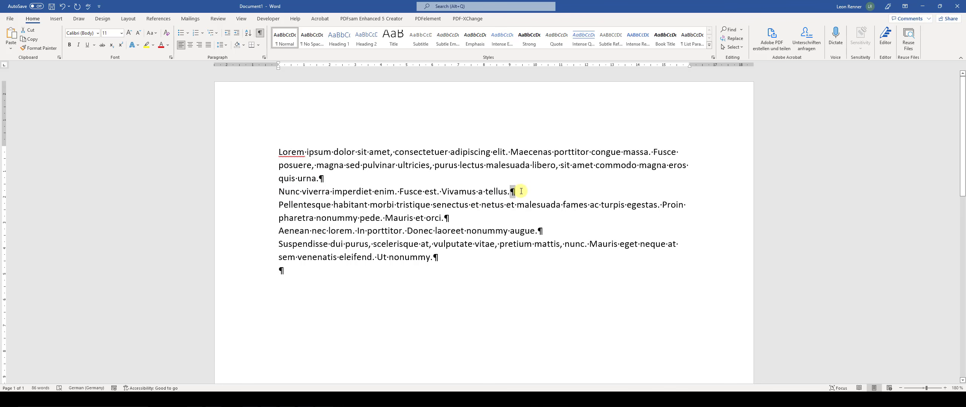
double_click(446, 217)
double_click(436, 258)
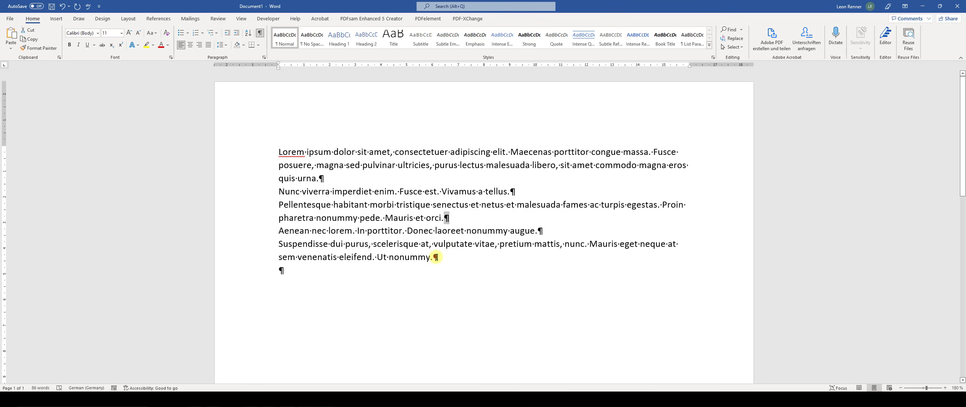
left_click(305, 270)
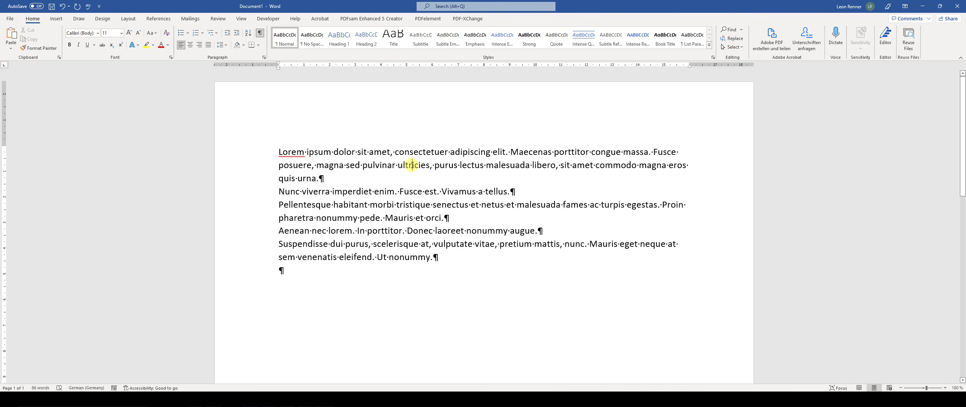
Centre the first paragraph with only the cursor placed in it, and return it to left alignment
left_click_drag(271, 154, 332, 179)
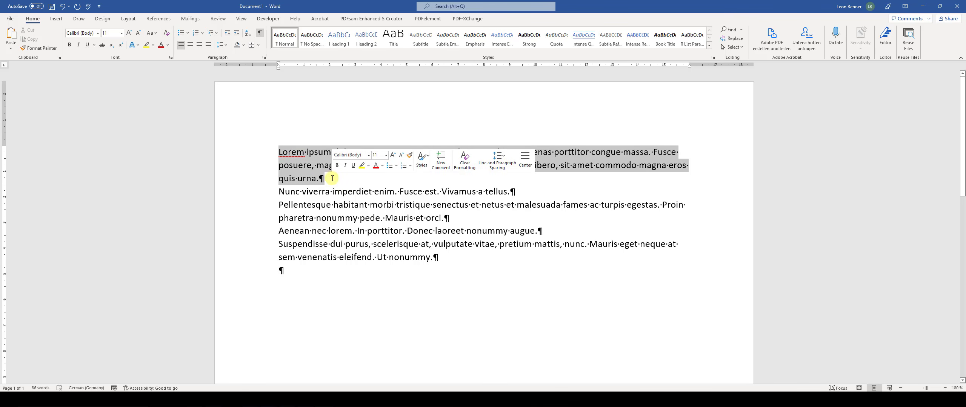
left_click(406, 165)
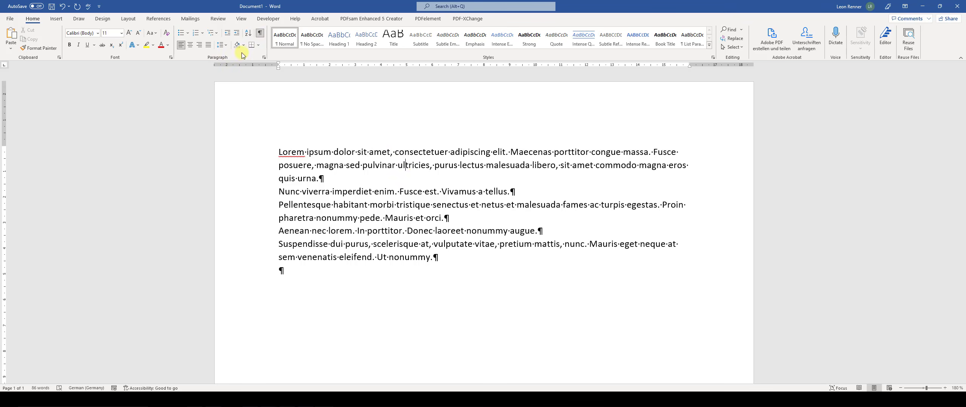
left_click(191, 44)
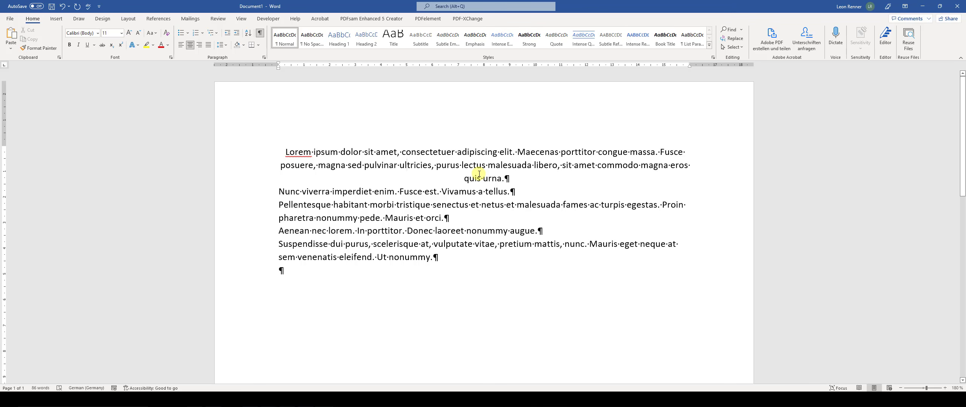
key("ctrl+l")
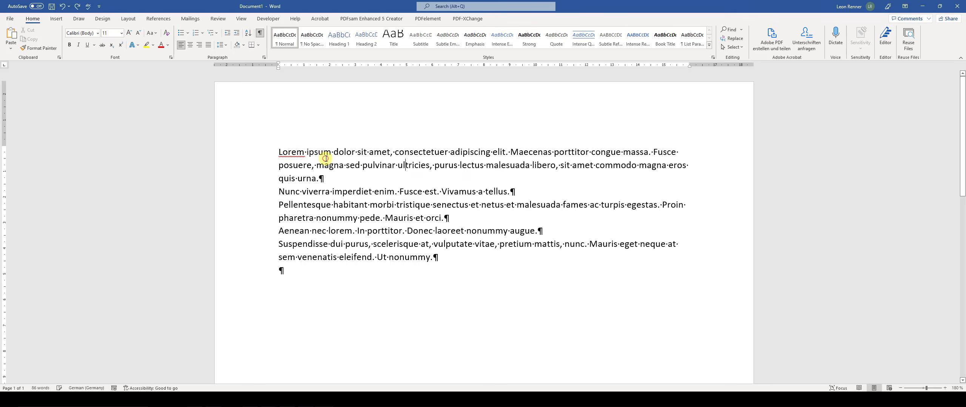
Select all the paragraphs, try centred alignment, and change them to justified alignment
left_click_drag(278, 151, 361, 306)
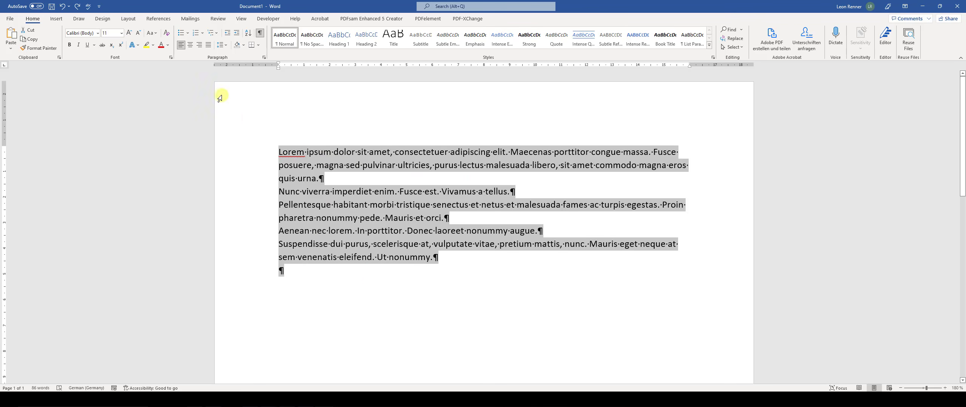
left_click(190, 44)
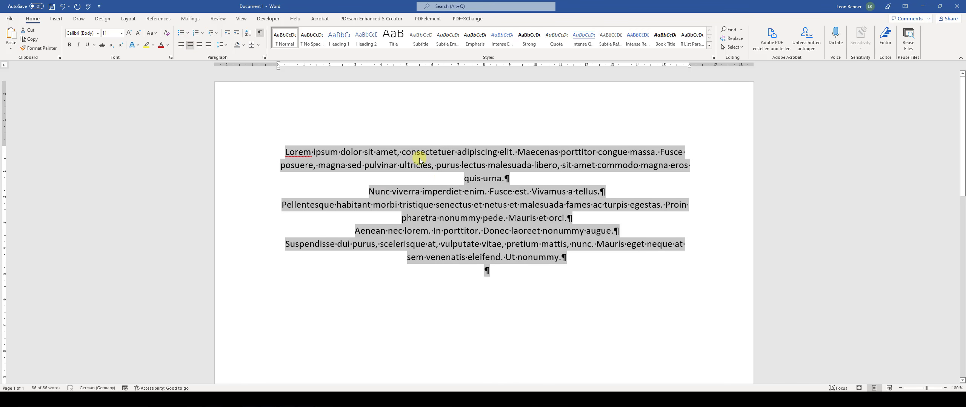
key("ctrl+j")
left_click(349, 154)
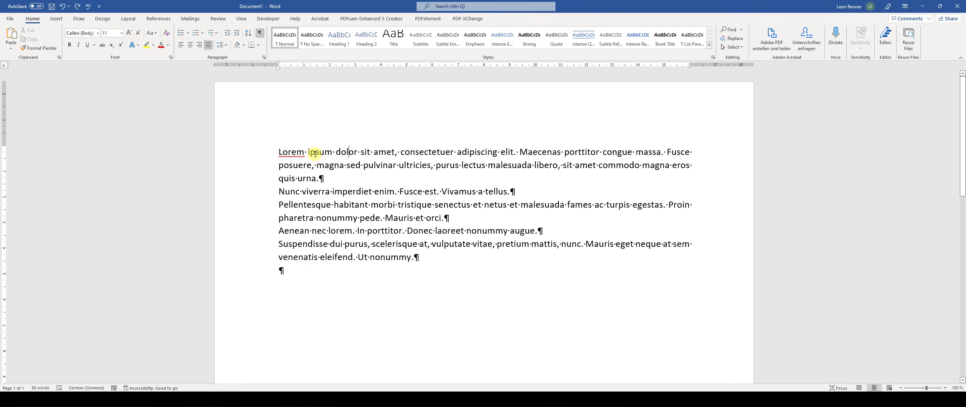
Align all the paragraphs to the left and deselect the text
left_click_drag(279, 152, 460, 273)
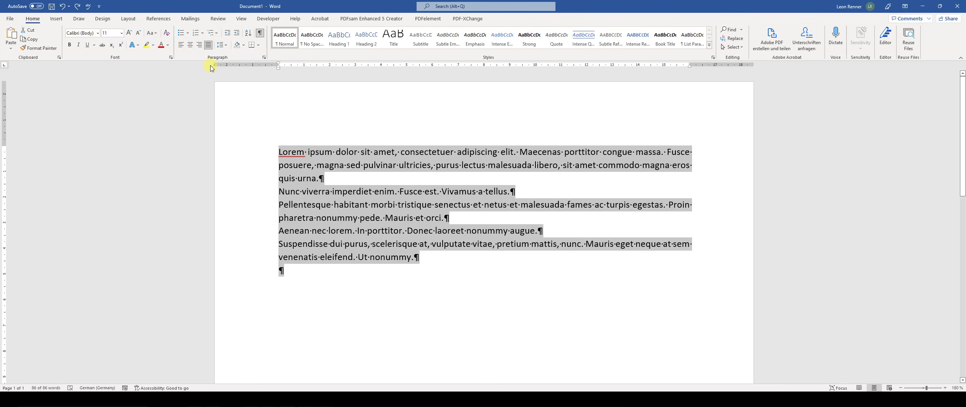
left_click(181, 45)
left_click(387, 205)
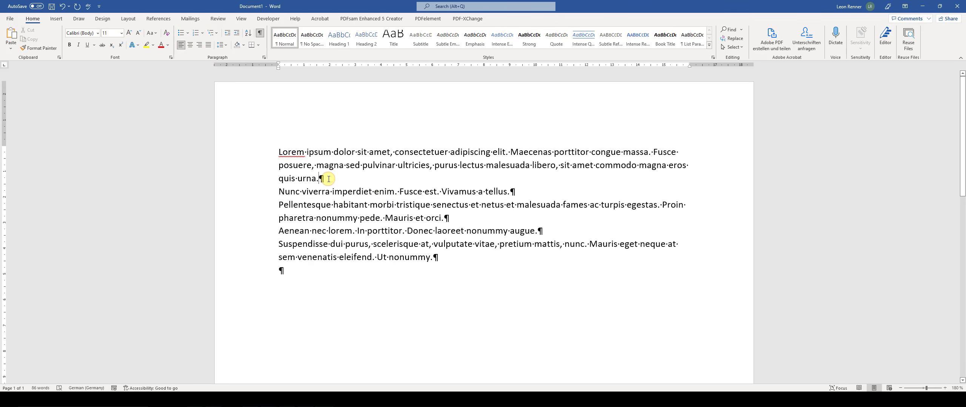
Select all the paragraphs, justify them, and place the cursor at the end of the first paragraph
left_click(327, 178)
right_click(282, 150)
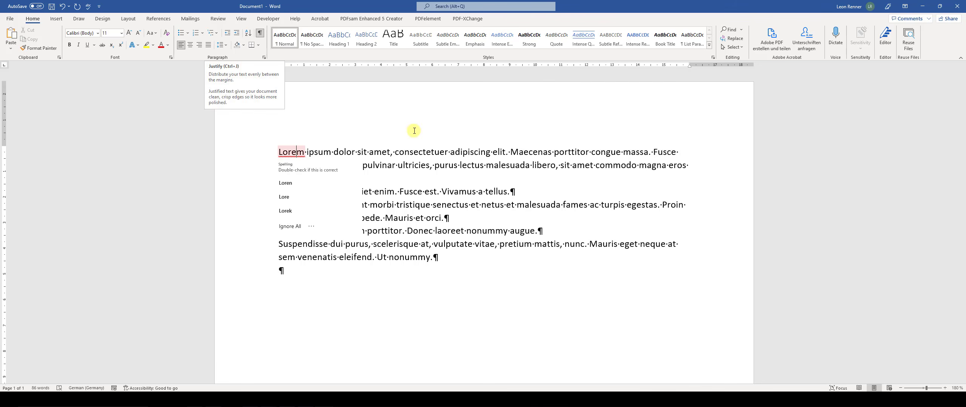
left_click(306, 146)
left_click_drag(279, 151, 548, 301)
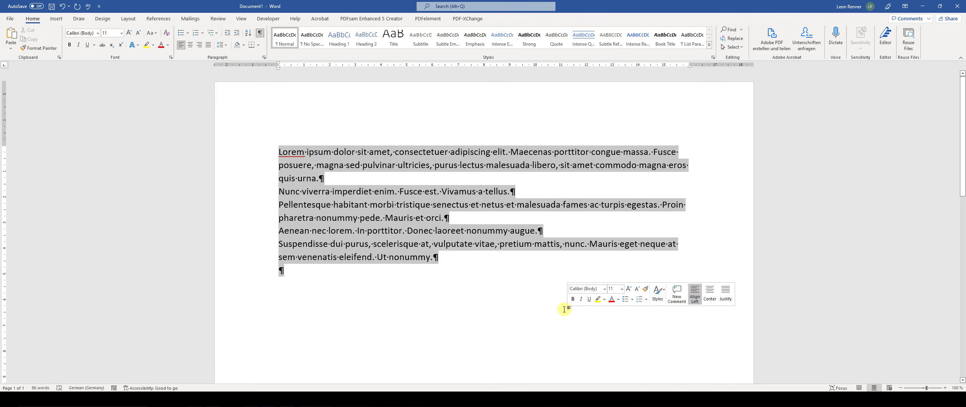
left_click(208, 45)
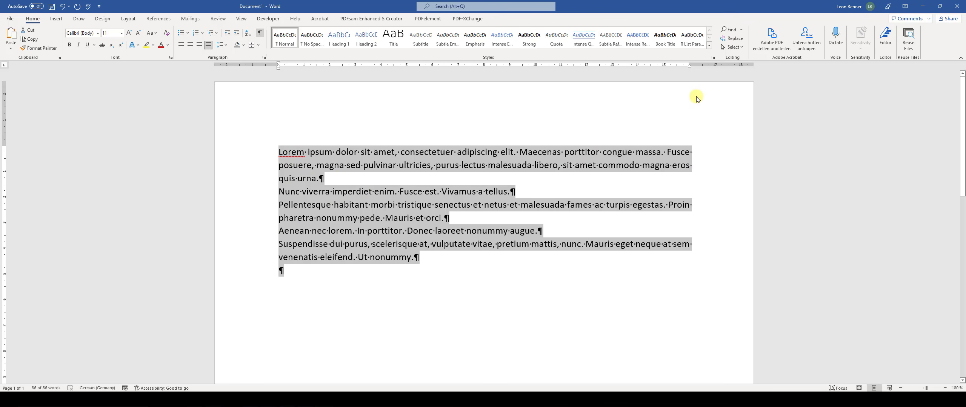
left_click(341, 179)
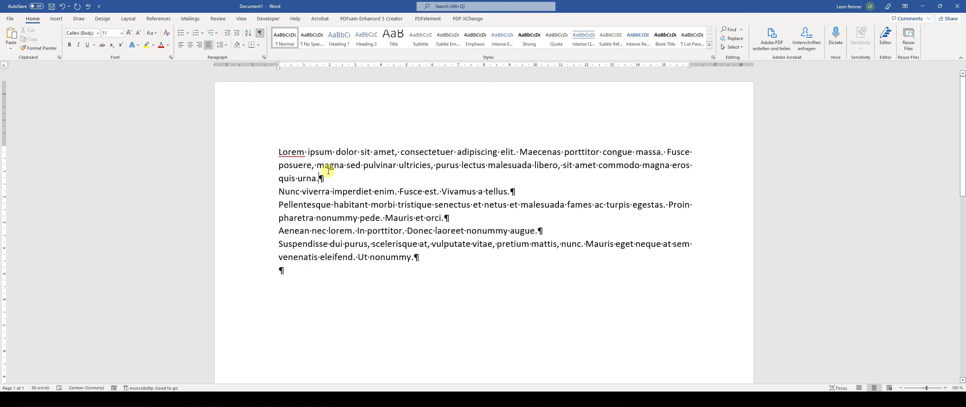
Try bulleted and numbered list formatting on the first paragraph, including the square bullet, and remove the list formatting
left_click(181, 34)
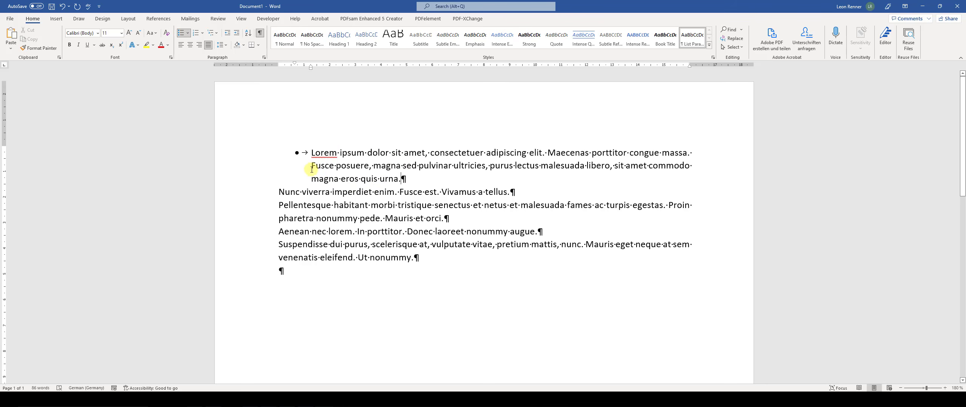
left_click(196, 34)
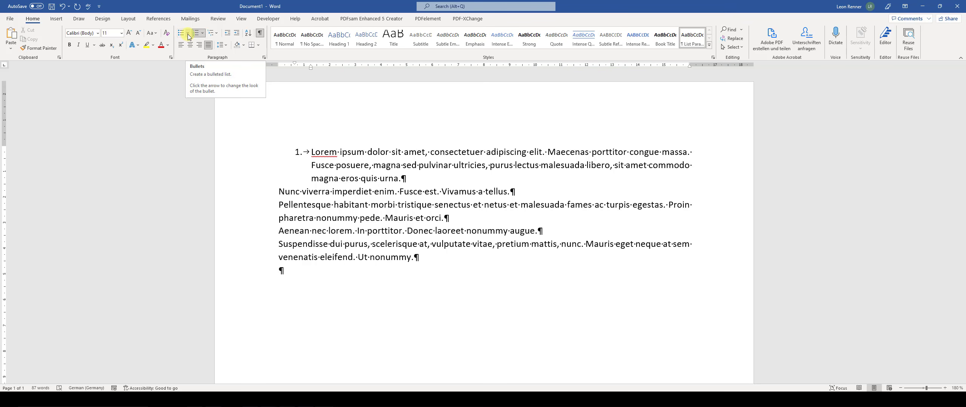
left_click(188, 33)
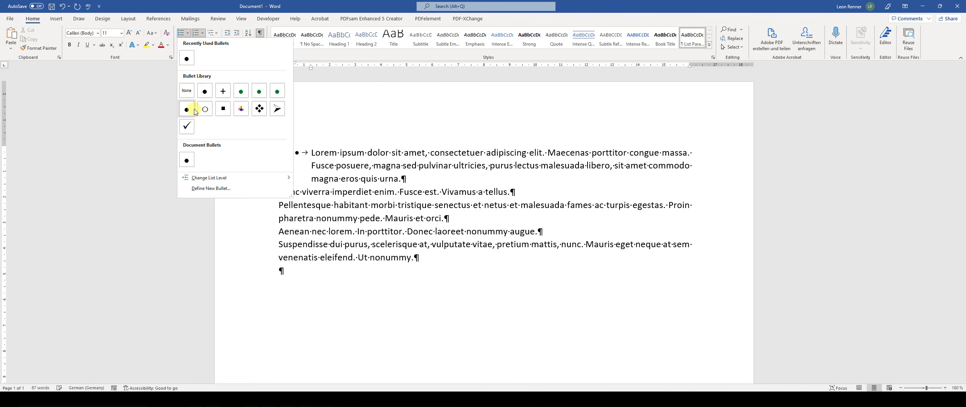
left_click(227, 110)
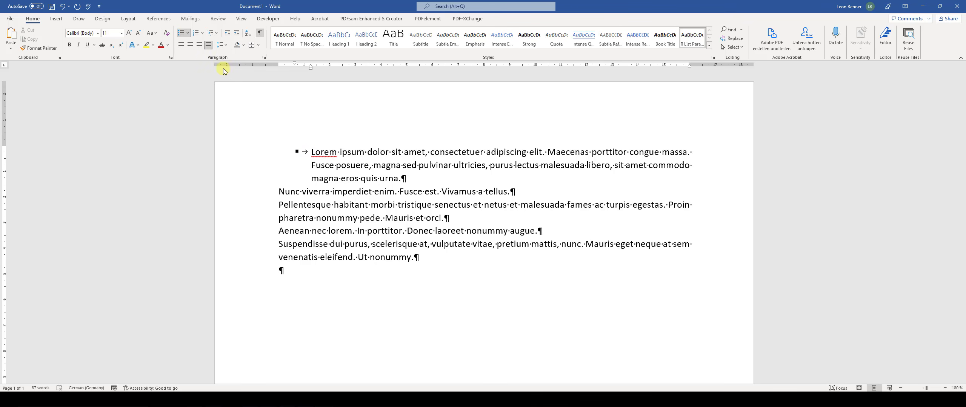
left_click(180, 36)
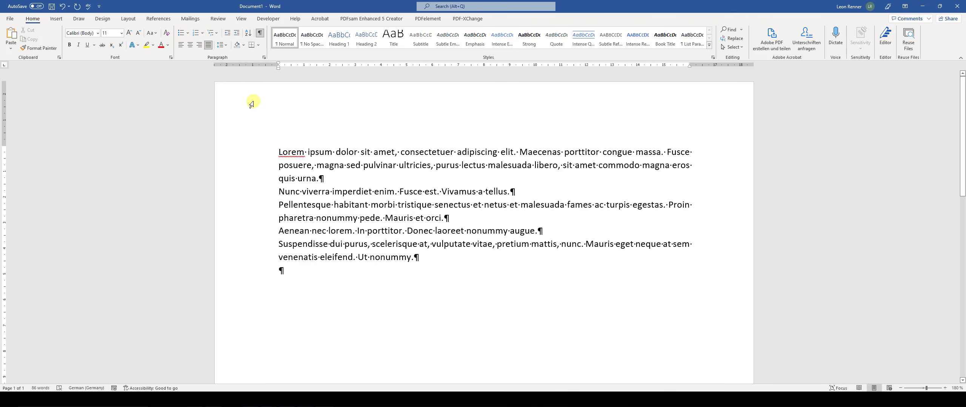
Try single, double and 1,5-line spacing for the first paragraph in its paragraph settings
left_click(226, 46)
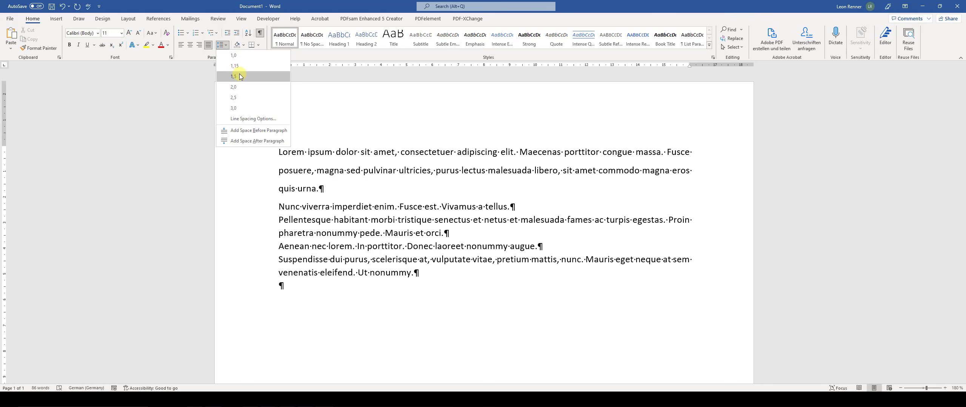
left_click(303, 56)
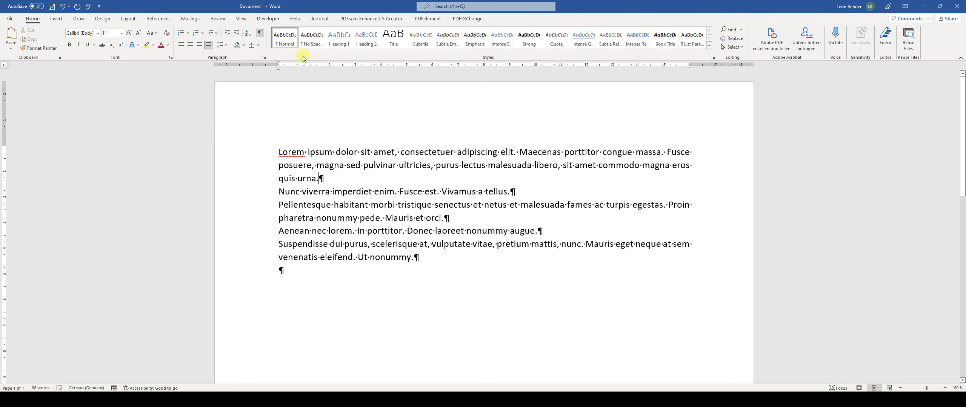
left_click(264, 58)
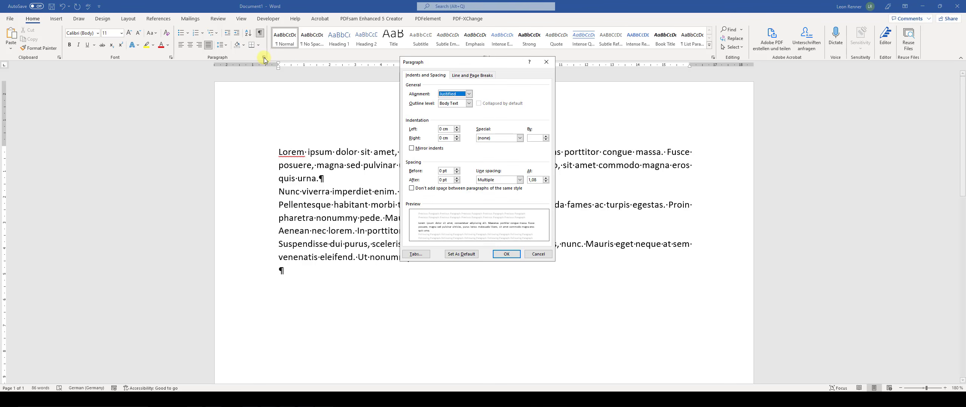
left_click(520, 180)
left_click(496, 187)
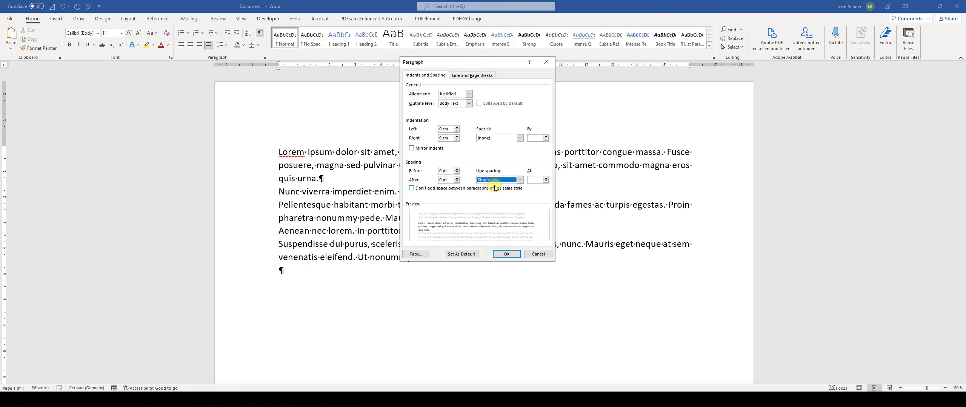
left_click(506, 181)
left_click(494, 197)
left_click(497, 182)
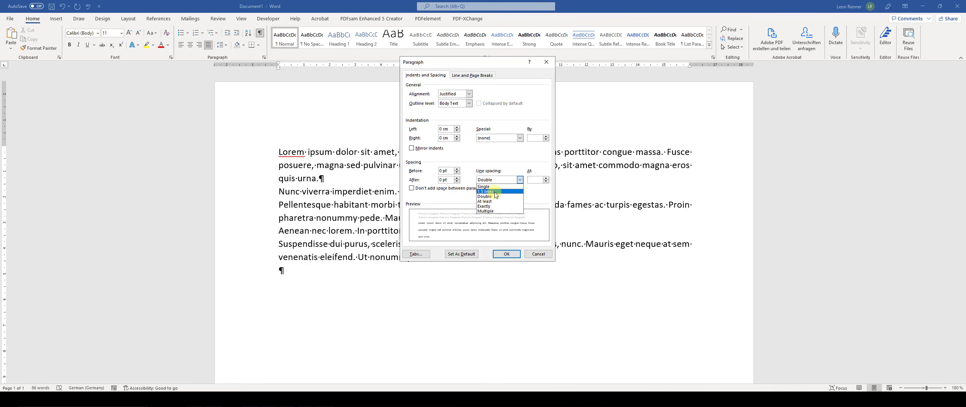
left_click(495, 192)
Set the first paragraph's line spacing to Multiple at 2,1
left_click(502, 182)
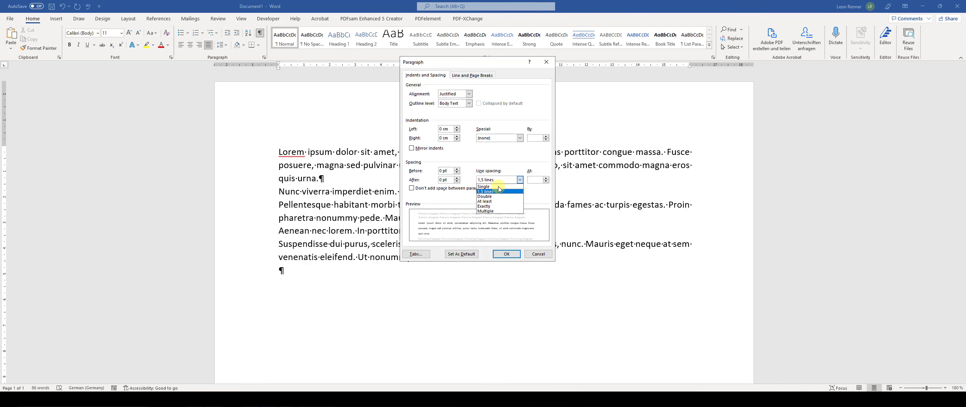
left_click(490, 211)
key("Tab")
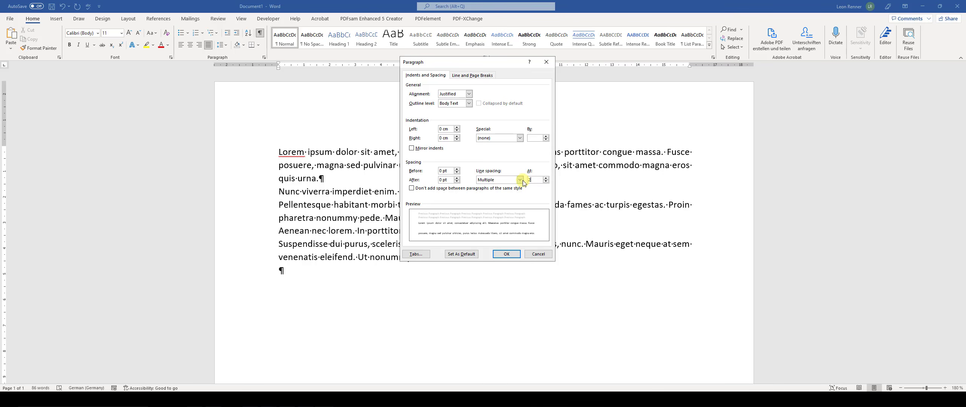
left_click(519, 180)
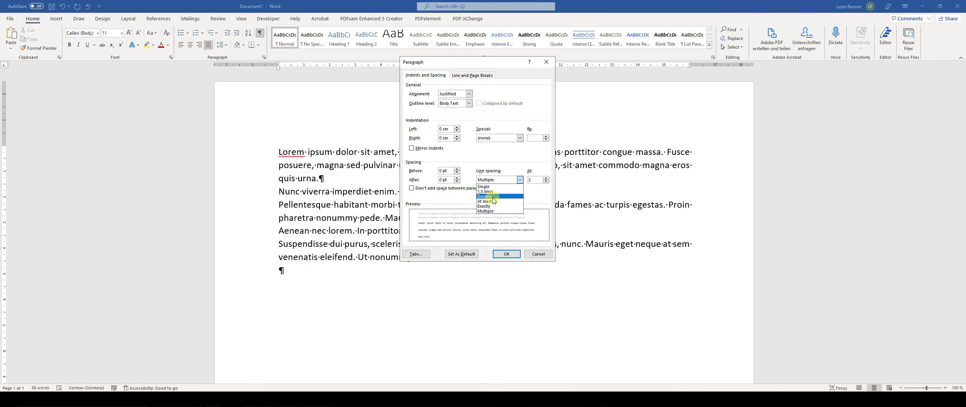
left_click(529, 181)
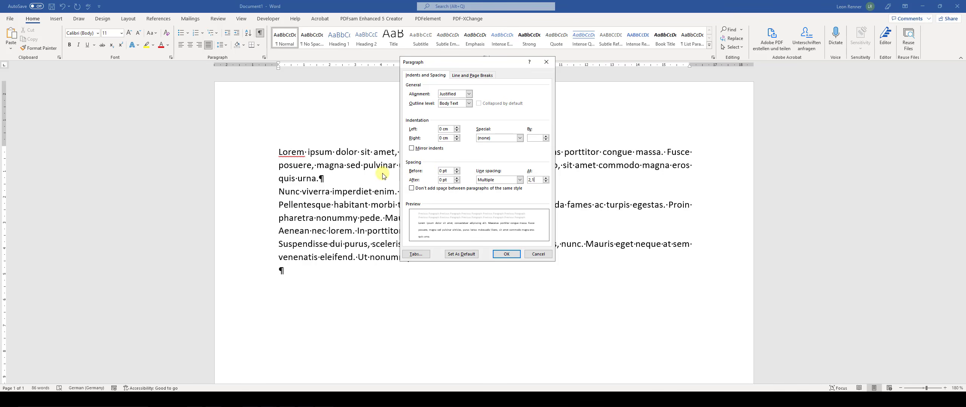
Move the Paragraph dialog off the text, set the spacing after the first paragraph to 10 pt, and apply the settings
left_click_drag(456, 64, 633, 232)
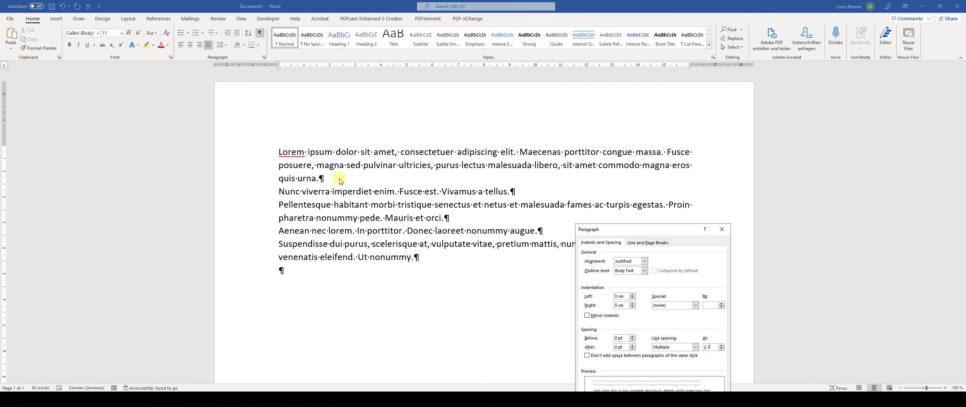
left_click_drag(623, 237, 578, 121)
double_click(572, 232)
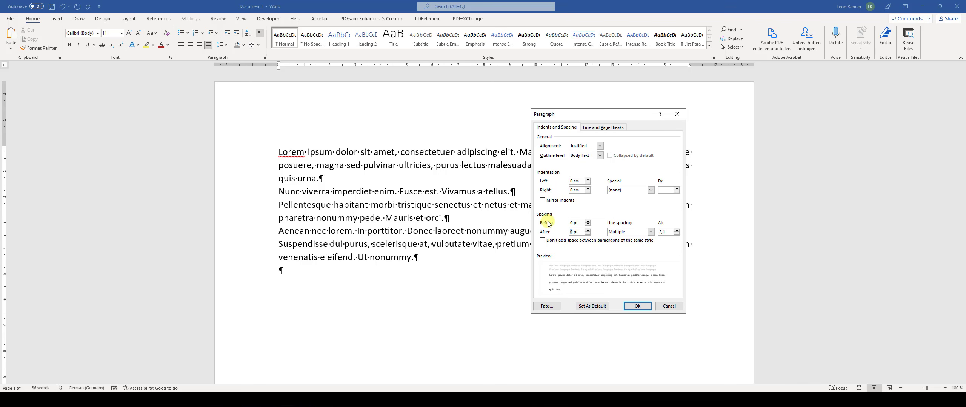
type("10")
left_click(637, 306)
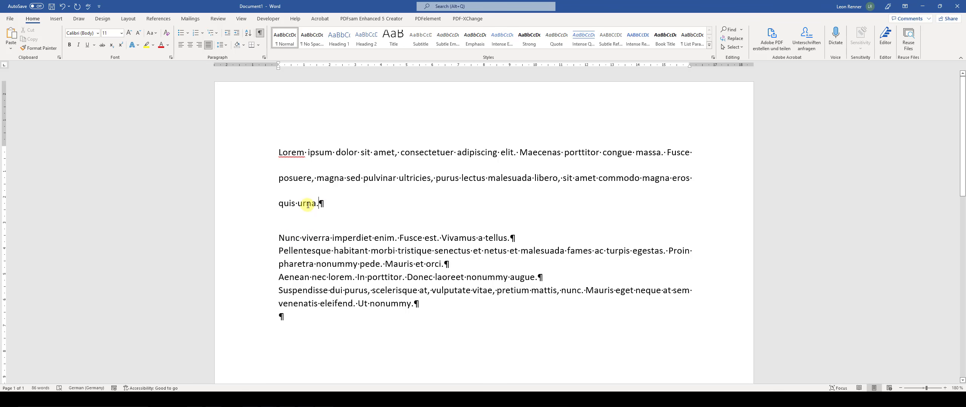
Select the first paragraph, reduce its line spacing to 1,15, and deselect the text
left_click_drag(282, 152, 337, 209)
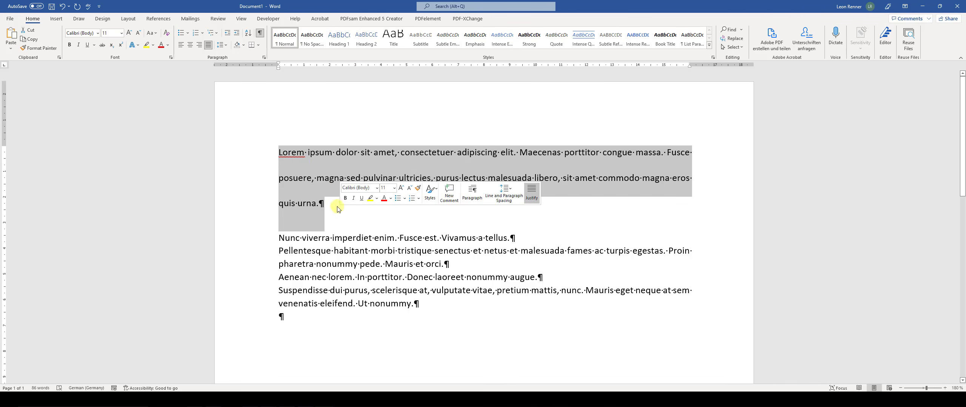
left_click(221, 45)
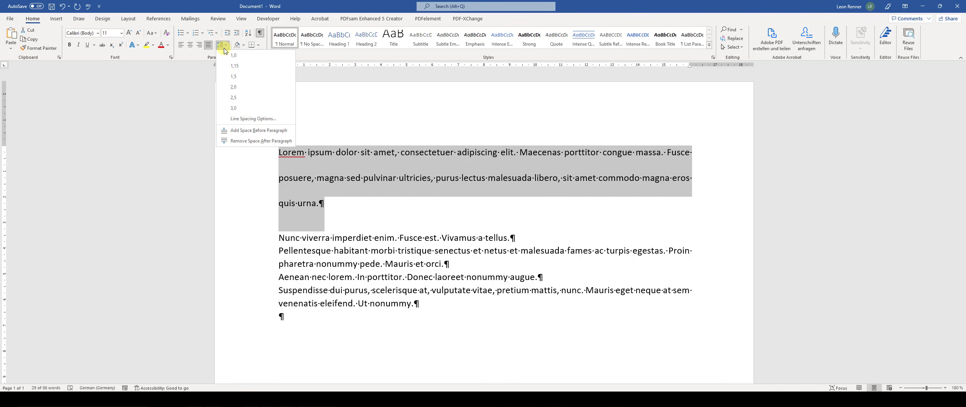
left_click(232, 67)
left_click(332, 187)
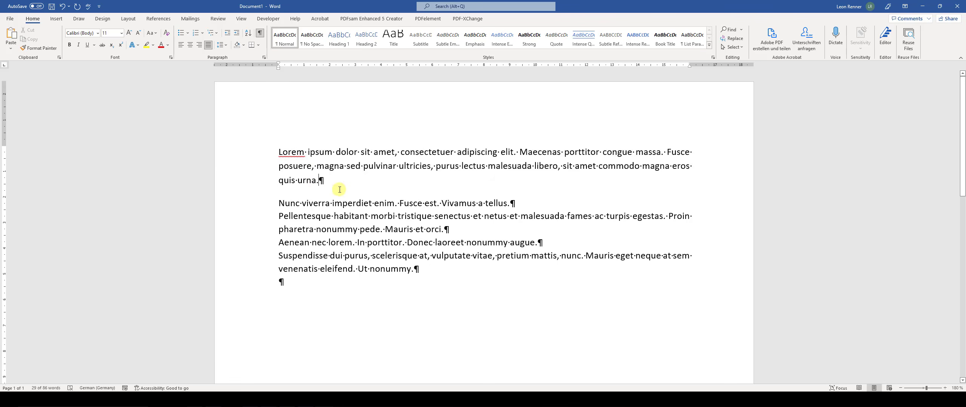
key("Right")
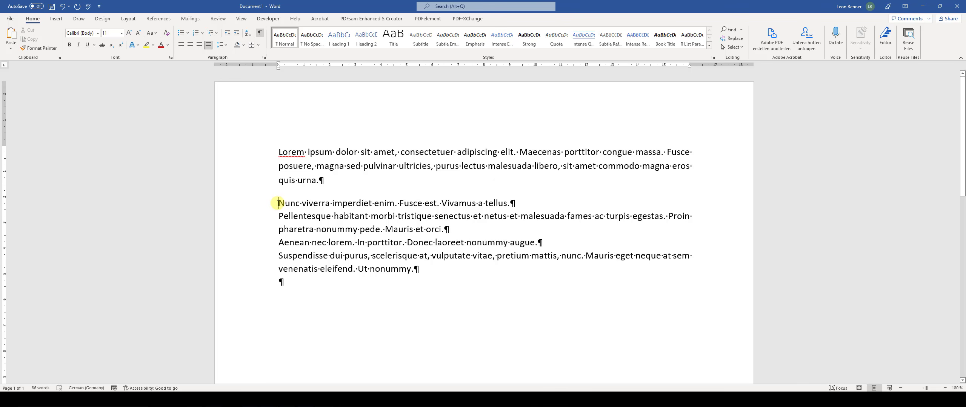
left_click(350, 166)
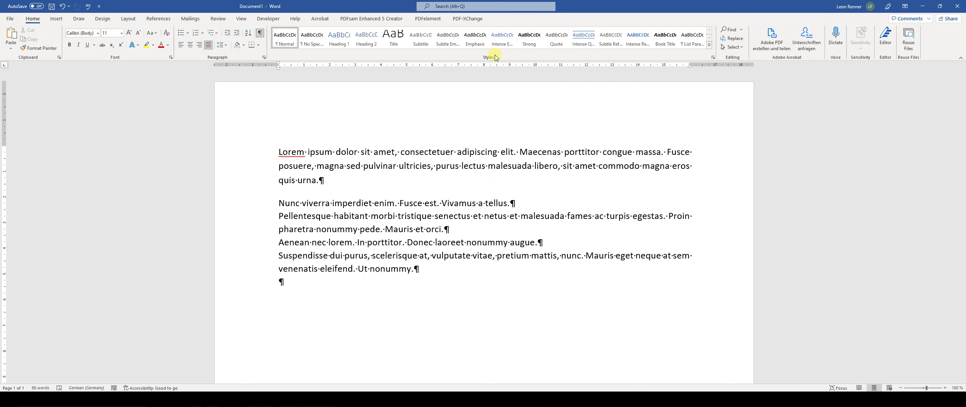
left_click(317, 180)
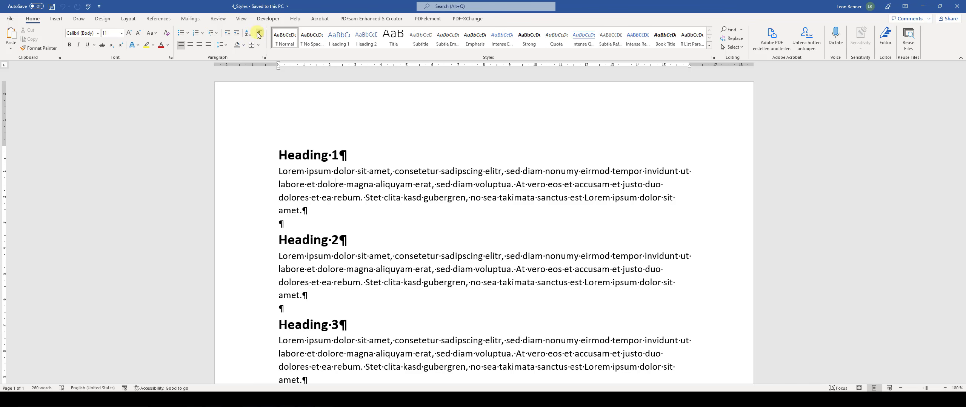
Hide the formatting marks in the 4_Styles document and look through its headings and body paragraphs
key("ctrl+shift+8")
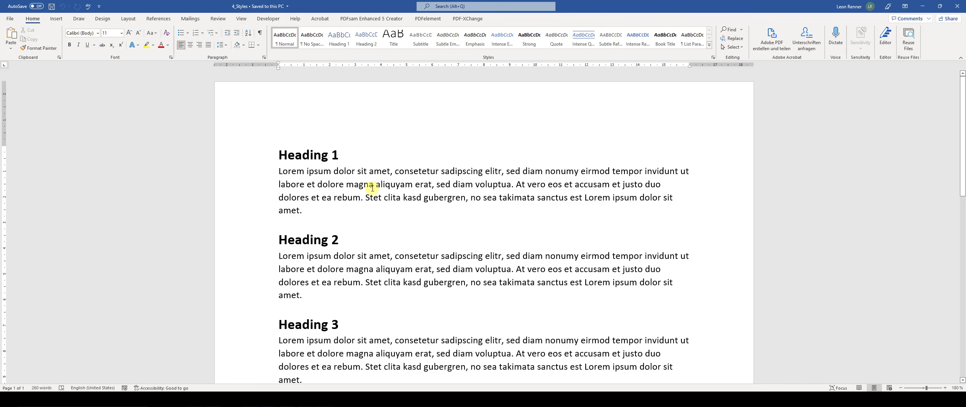
left_click(313, 154)
scroll(317, 159, "down", 3)
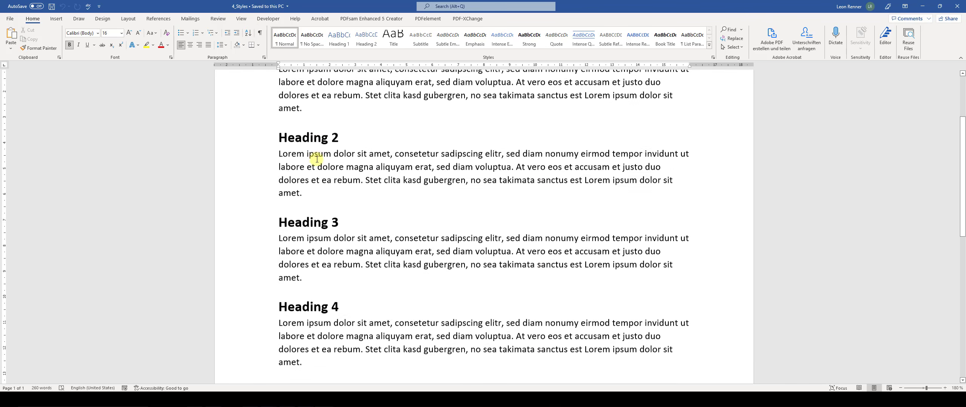
scroll(316, 159, "up", 3)
left_click(308, 186)
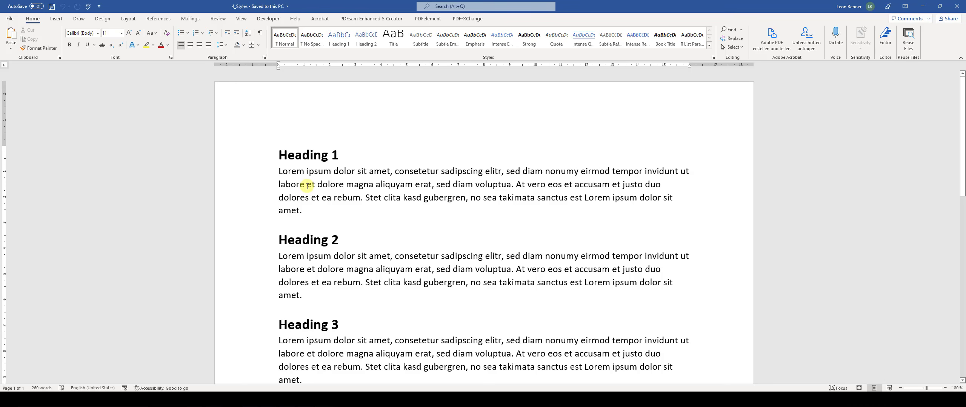
scroll(308, 186, "down", 3)
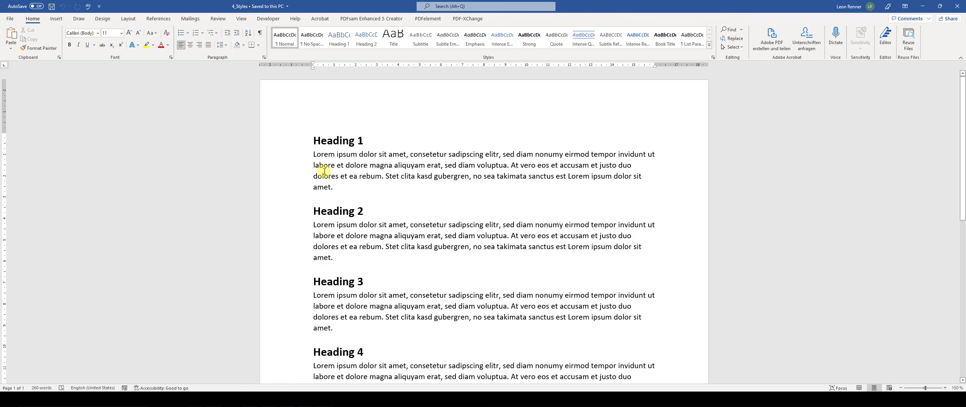
Select the "Heading 1" line, make it italic, and set its font size to 18
left_click(323, 143)
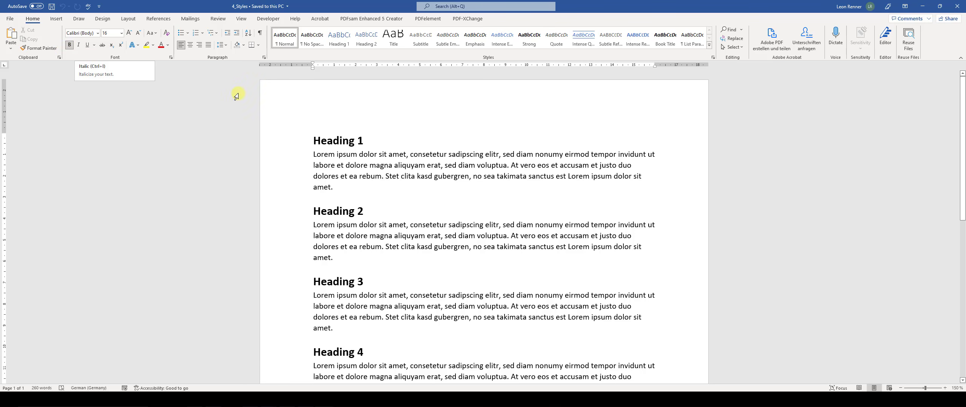
double_click(316, 141)
left_click_drag(380, 147, 355, 142)
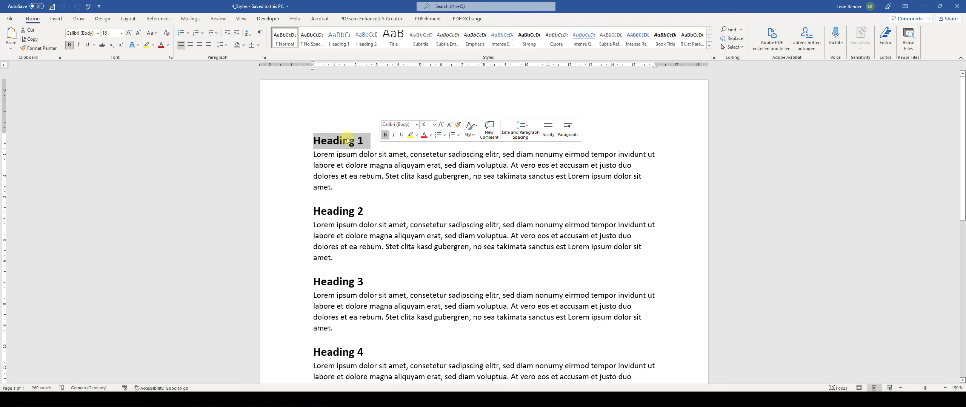
left_click(78, 46)
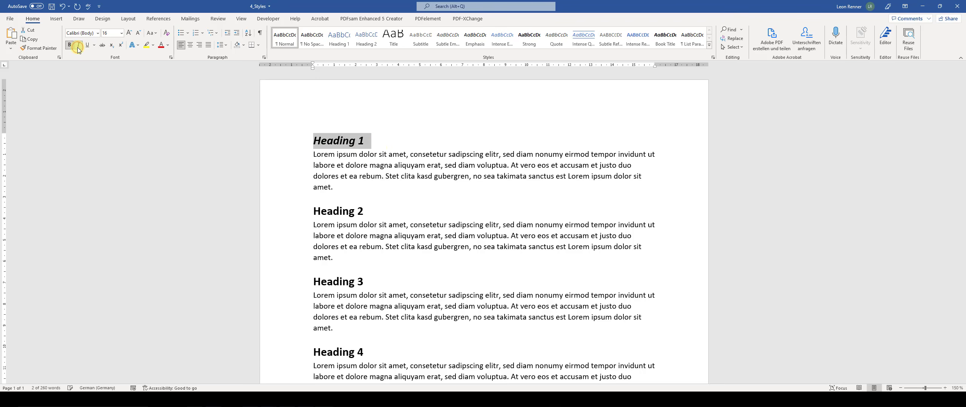
left_click(121, 33)
left_click(120, 107)
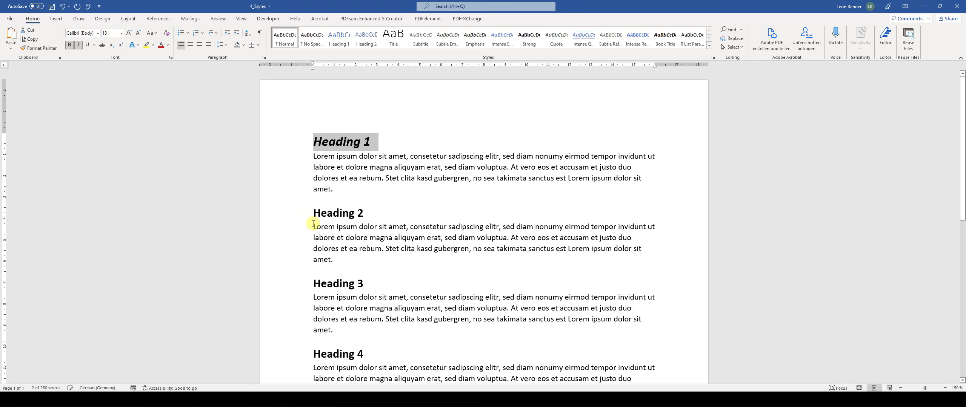
Select the "Heading 2" line, make it italic, and set its font size to 18
left_click_drag(311, 214, 377, 211)
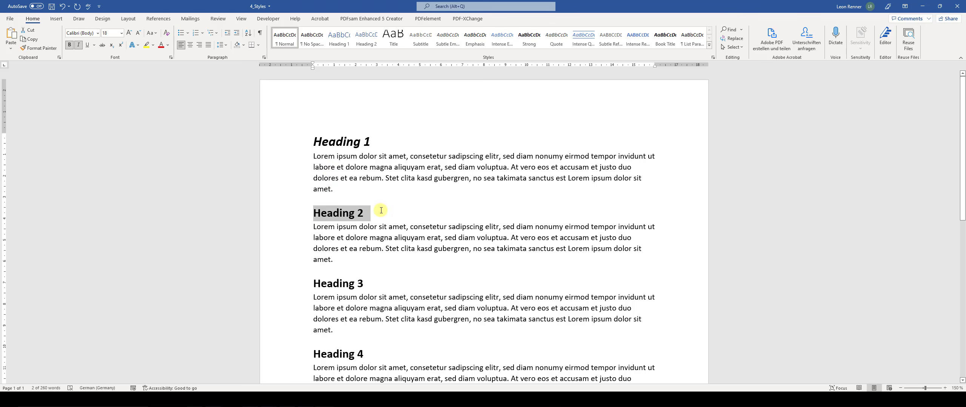
left_click(79, 45)
left_click(122, 33)
left_click(113, 103)
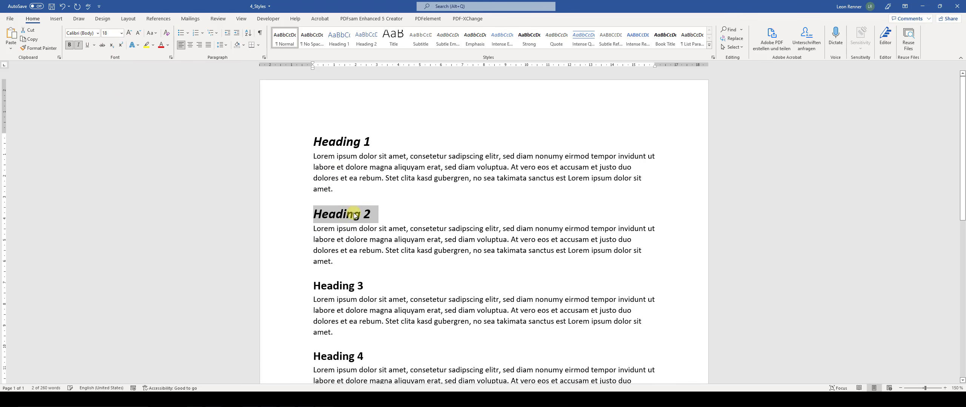
Look through the remaining headings and body paragraphs that still have the original heading formatting
left_click(334, 293)
scroll(352, 238, "down", 6)
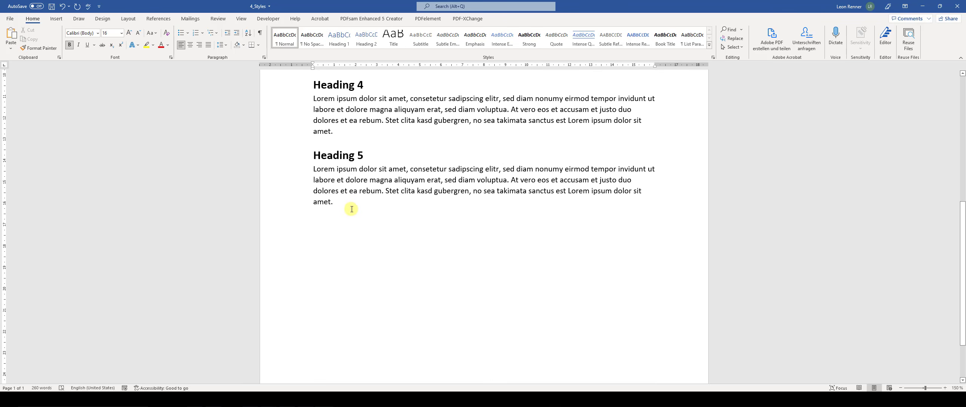
scroll(351, 209, "down", 1)
scroll(366, 147, "up", 6)
scroll(357, 145, "down", 4)
scroll(358, 158, "down", 1)
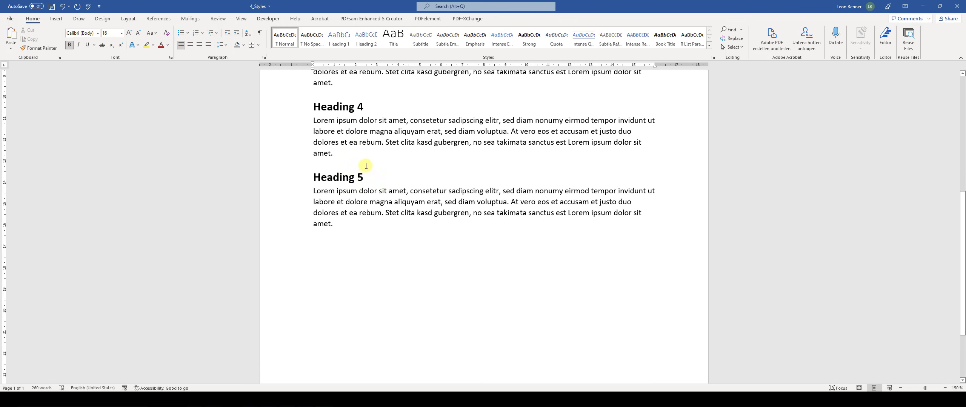
scroll(359, 138, "up", 6)
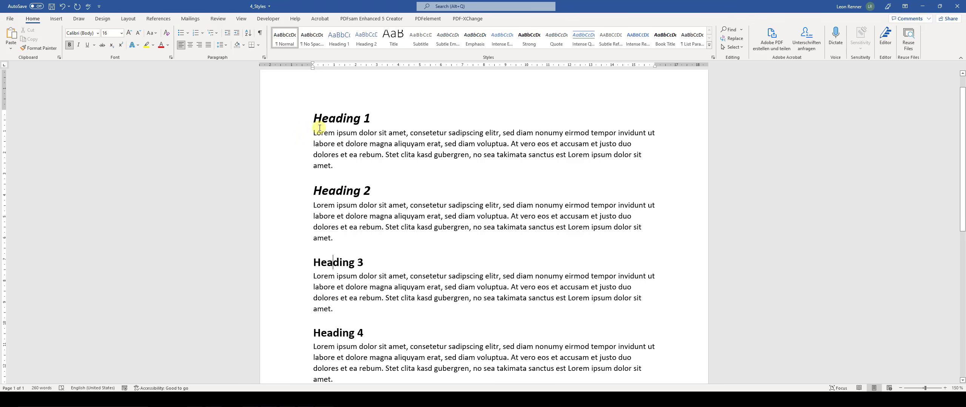
Undo the manual italic and size changes on the "Heading 1" and "Heading 2" lines and clear the selection
left_click_drag(314, 132, 348, 165)
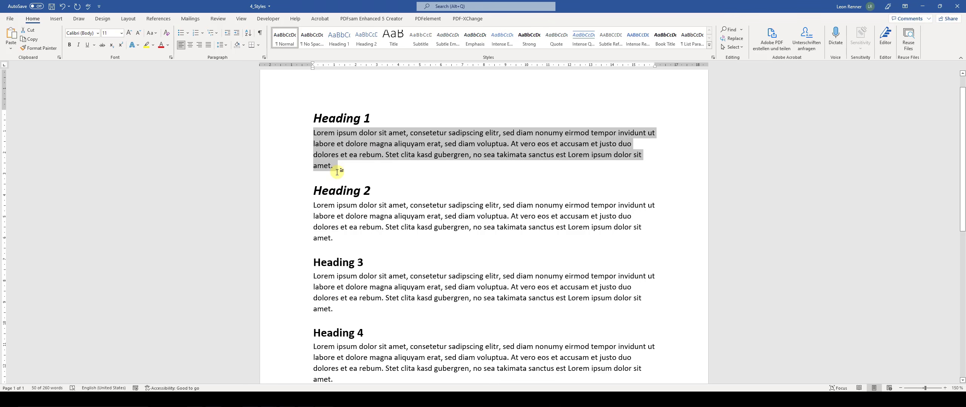
triple_click(338, 172)
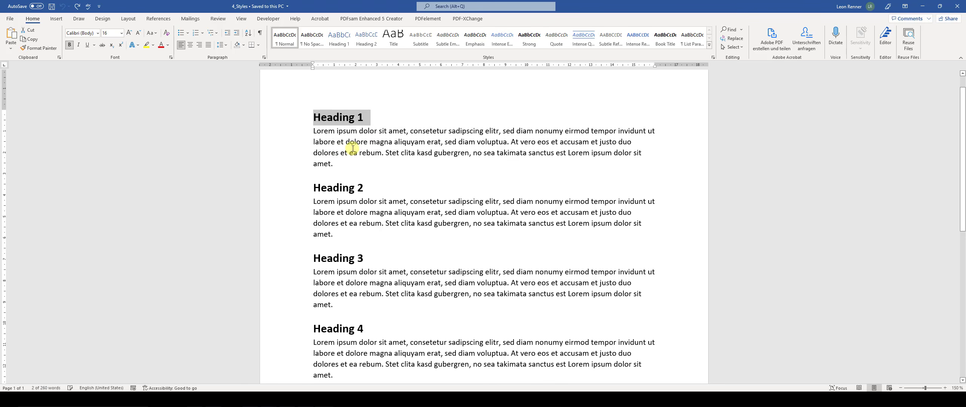
left_click(368, 134)
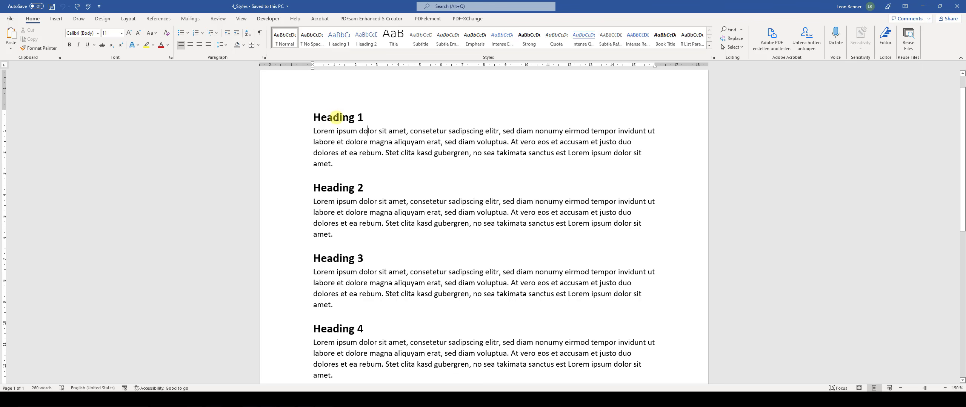
left_click(338, 117)
left_click(337, 146)
left_click(336, 162)
left_click_drag(346, 143, 367, 143)
left_click(360, 155)
Apply the Heading 1 style to the "Heading 1", "Heading 2" and "Heading 3" lines
left_click(334, 117)
left_click(343, 45)
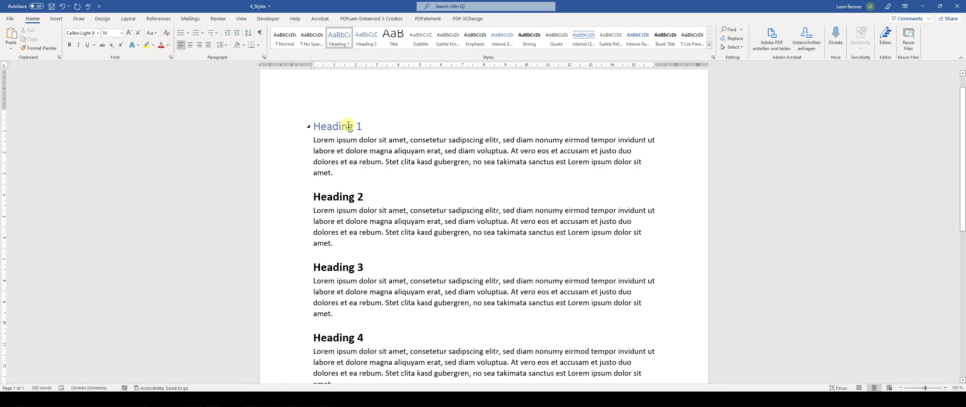
left_click(338, 197)
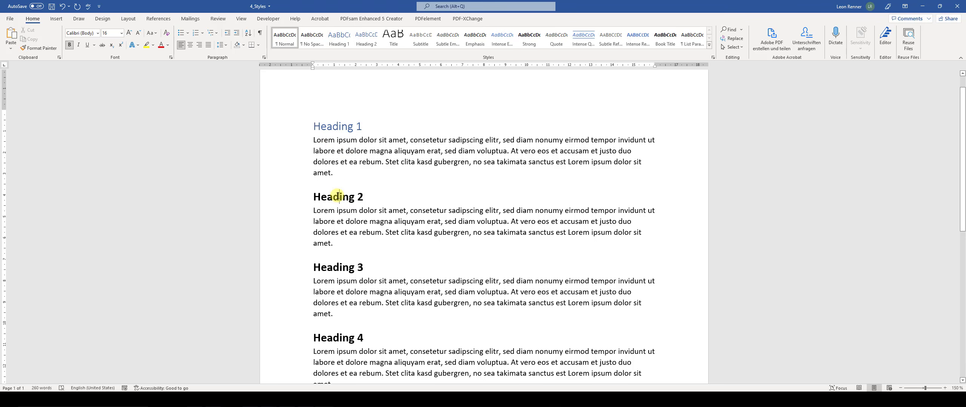
left_click(341, 40)
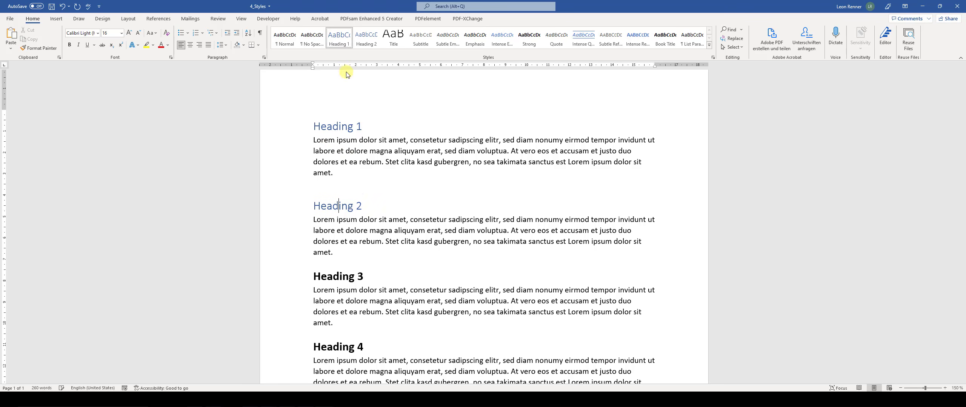
left_click(340, 271)
left_click(339, 40)
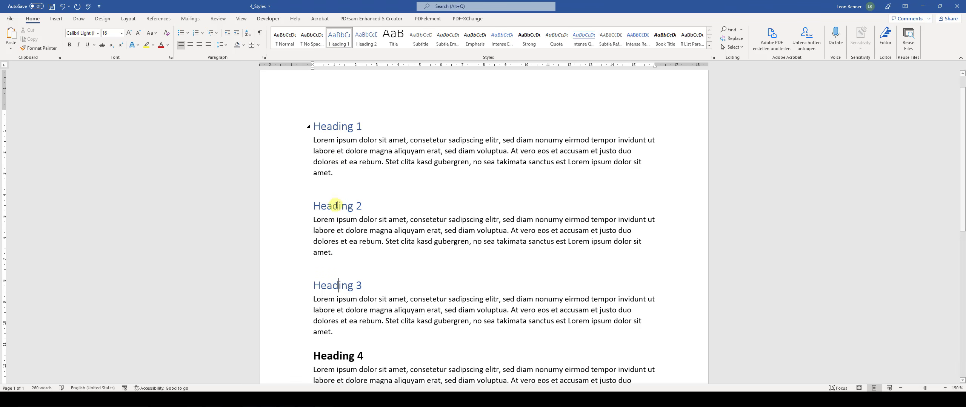
Apply the Heading 1 style to the "Heading 4" and "Heading 5" lines
scroll(366, 297, "down", 4)
left_click(341, 220)
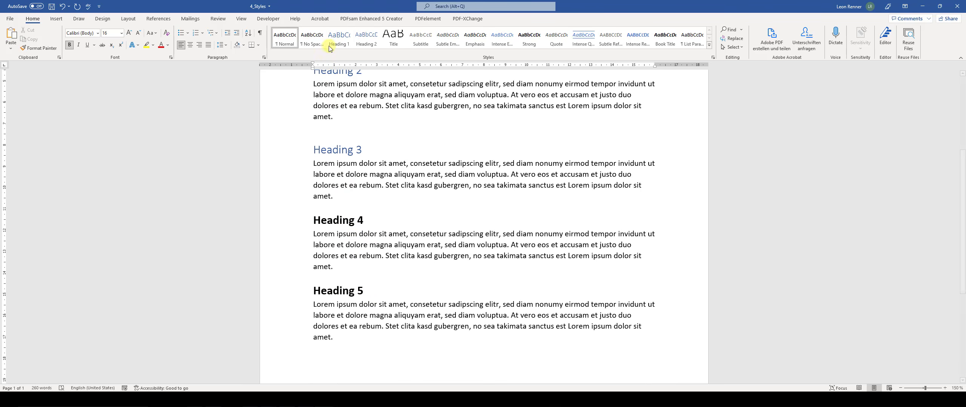
left_click(339, 40)
left_click(339, 299)
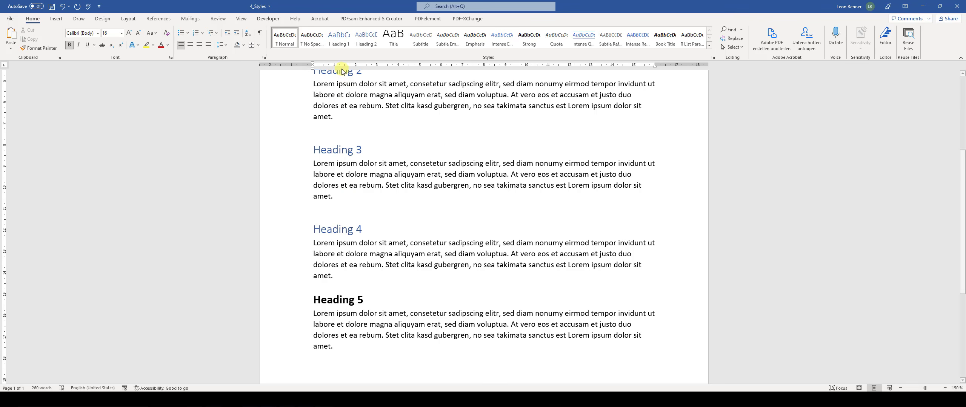
left_click(343, 44)
Look through the styled headings and check which style is assigned to the "Heading 2" and "Heading 3" lines
scroll(359, 259, "down", 3)
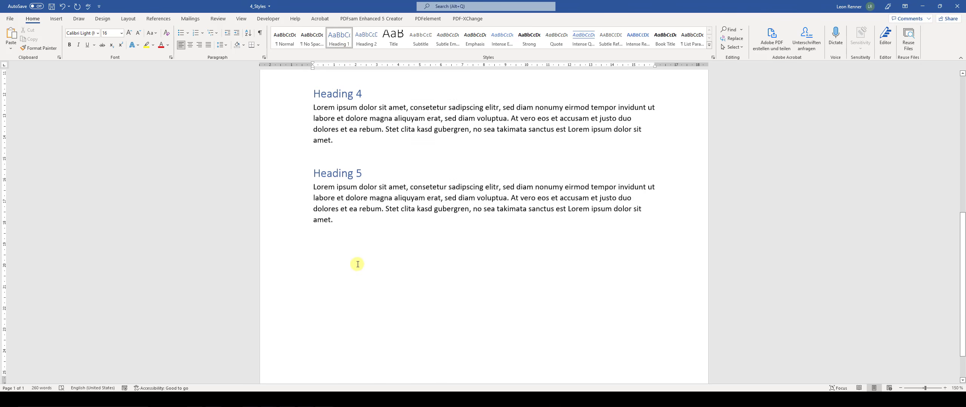
scroll(378, 206, "up", 9)
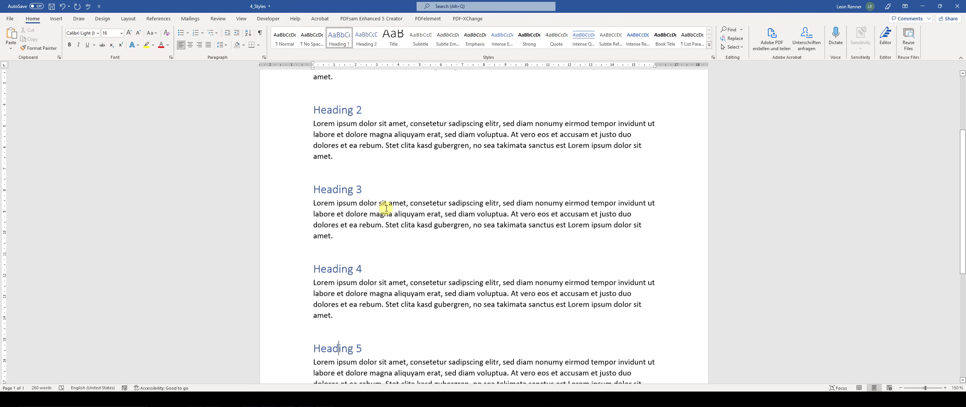
scroll(386, 208, "up", 1)
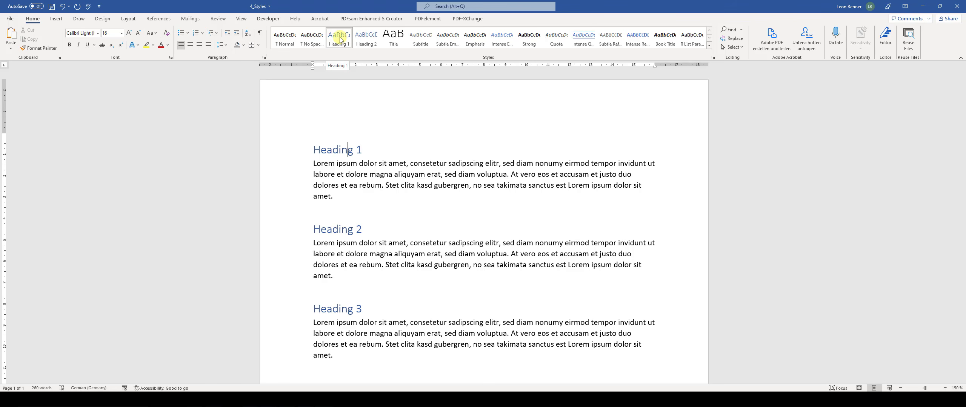
left_click(339, 228)
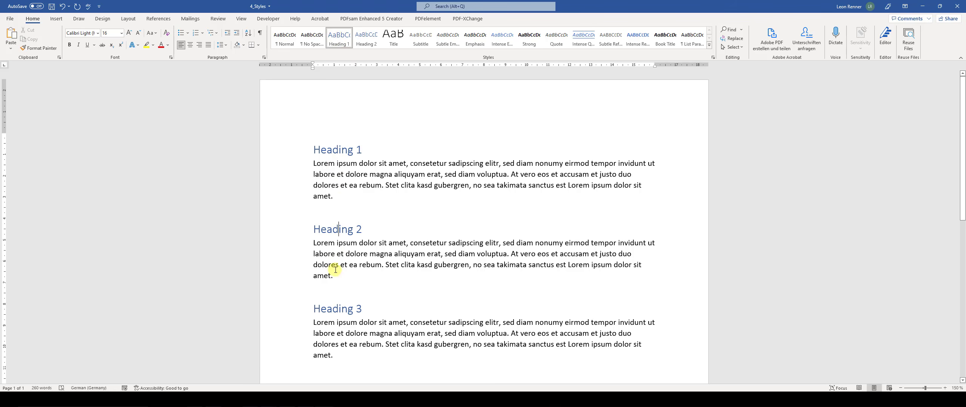
left_click(332, 308)
scroll(328, 299, "down", 3)
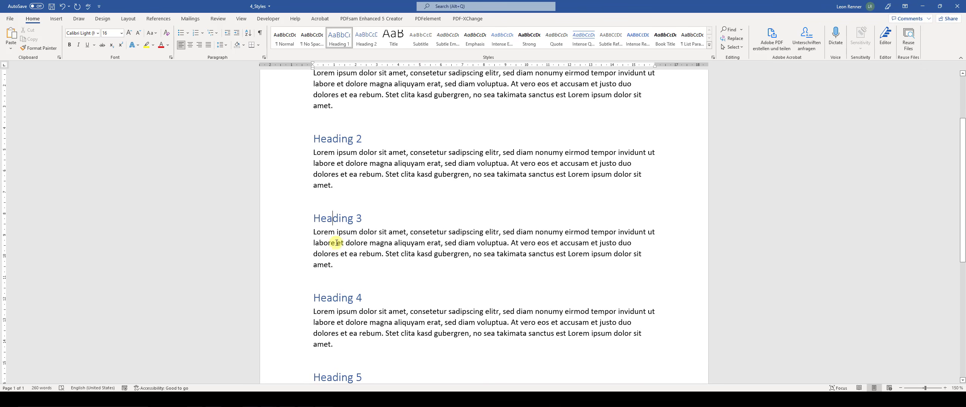
scroll(337, 243, "up", 3)
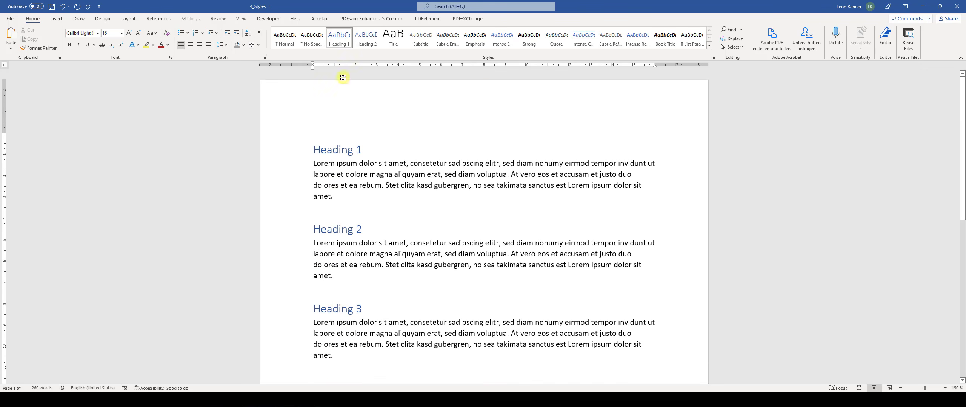
Modify the Heading 1 style to font size 18, bold, italic and Automatic font colour, and apply the changes
right_click(334, 44)
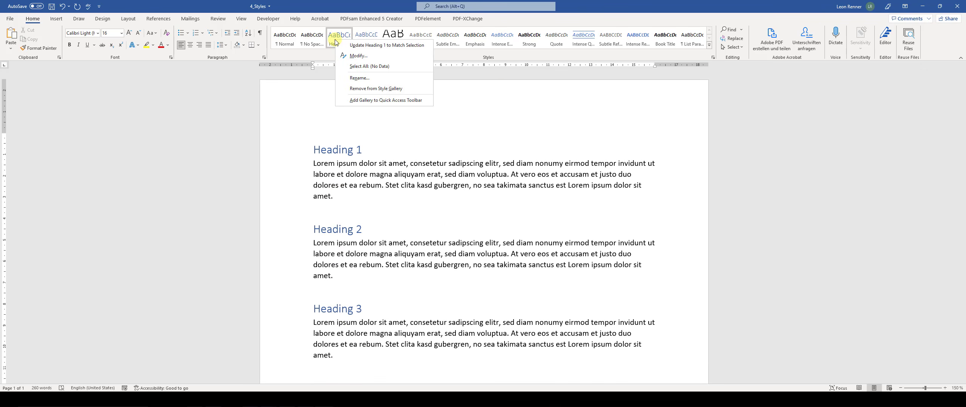
left_click(356, 56)
left_click_drag(522, 75, 466, 76)
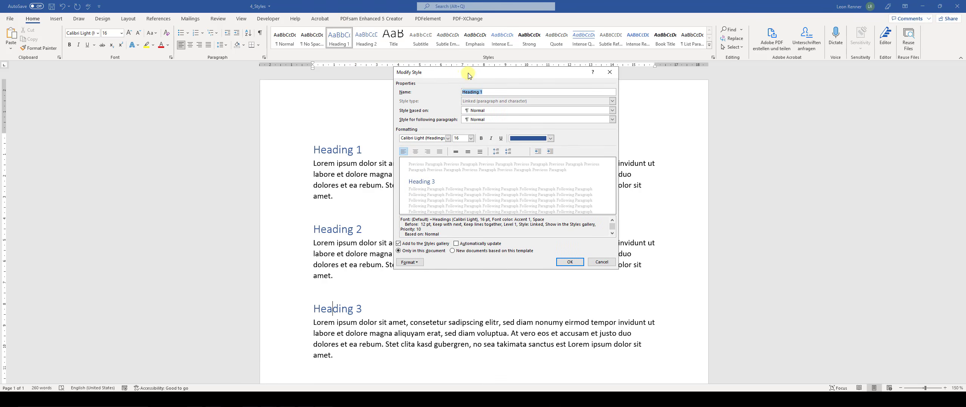
left_click(471, 139)
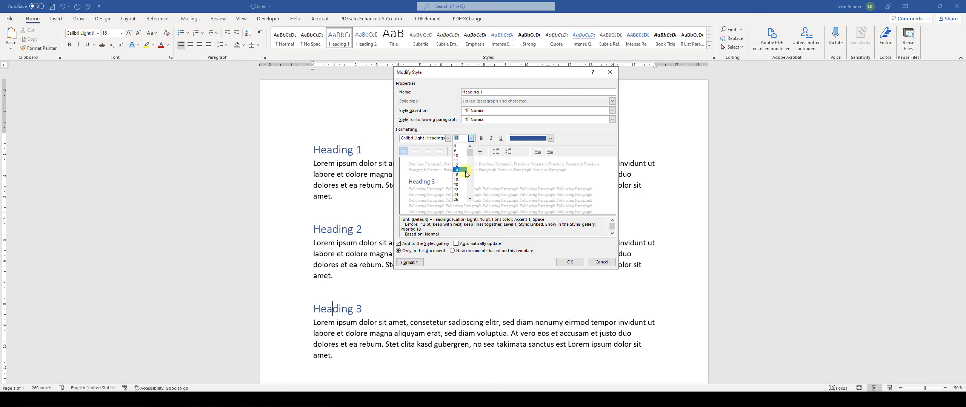
left_click(460, 180)
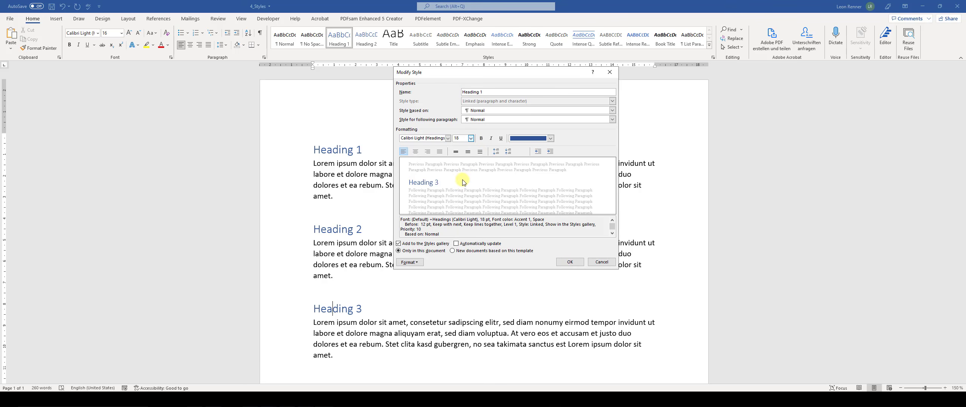
left_click(481, 139)
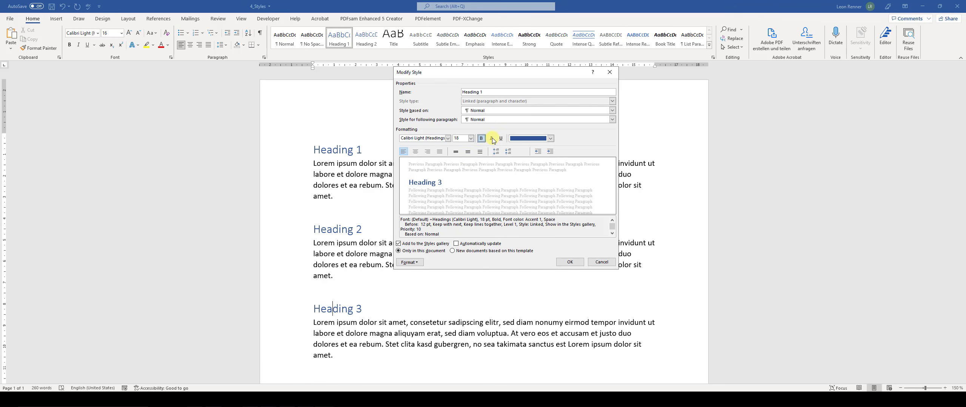
left_click(491, 138)
left_click(526, 139)
left_click(527, 149)
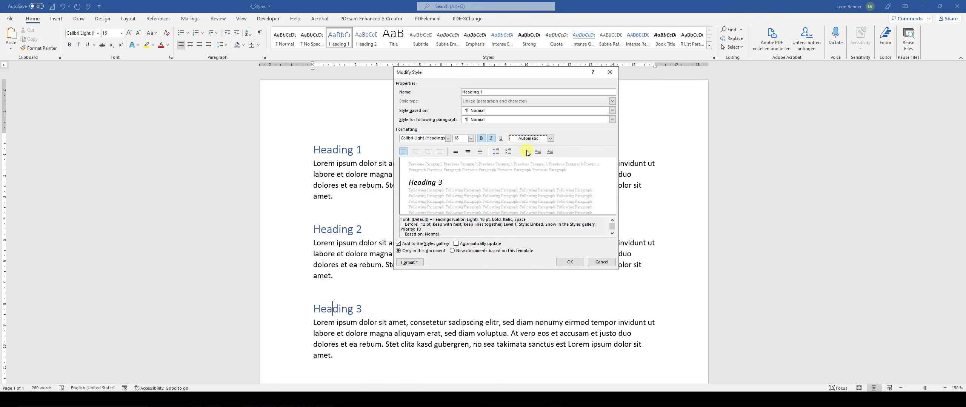
left_click(568, 263)
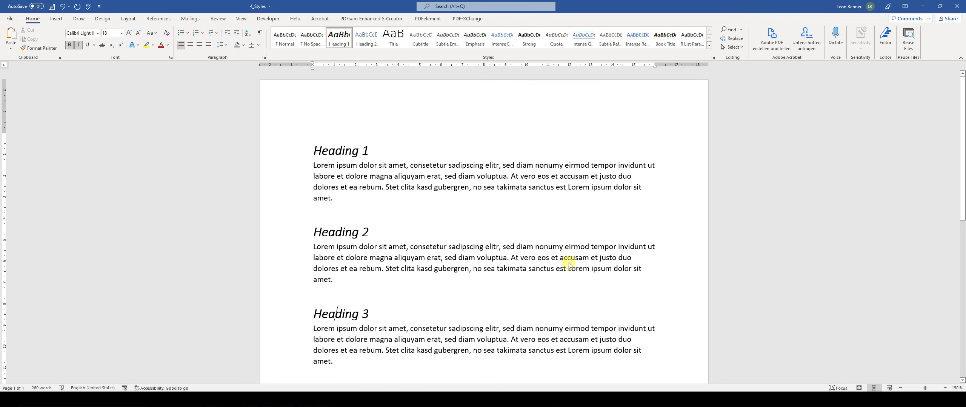
Review the restyled headings throughout the document and check the style of the first body paragraph
scroll(340, 147, "down", 4)
scroll(340, 145, "down", 2)
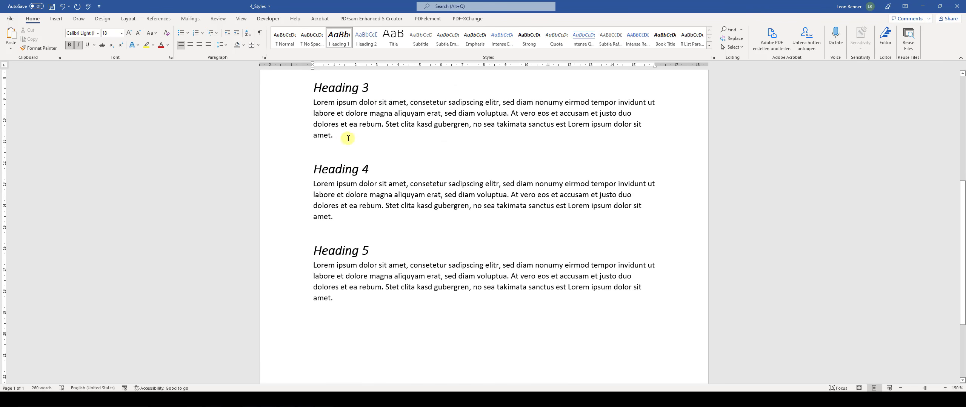
scroll(325, 261, "up", 10)
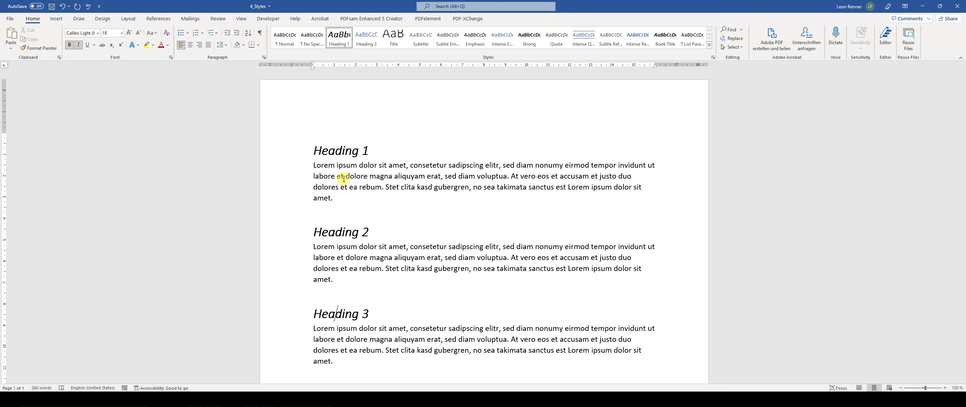
left_click(343, 179)
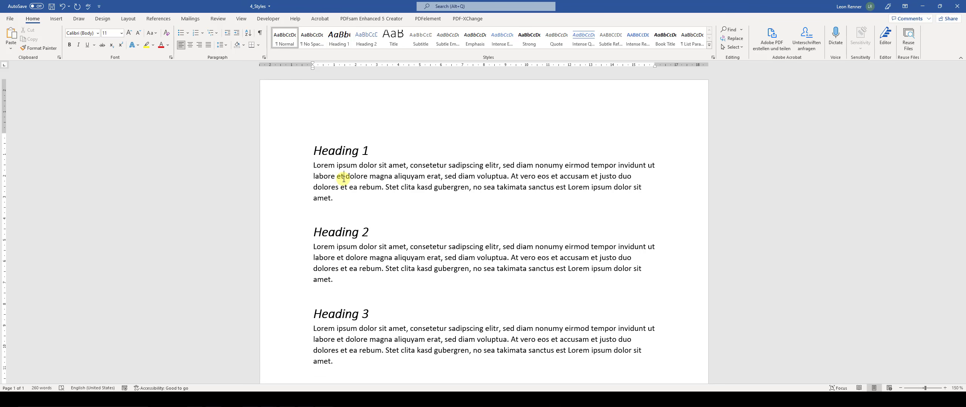
left_click(315, 165)
left_click(332, 199, "shift")
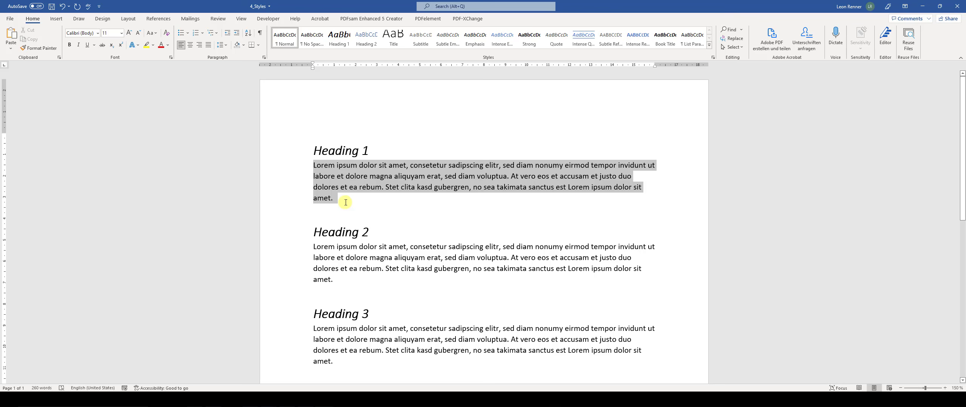
Modify the Normal style of the body paragraphs to font size 12 and apply the change
left_click(323, 181)
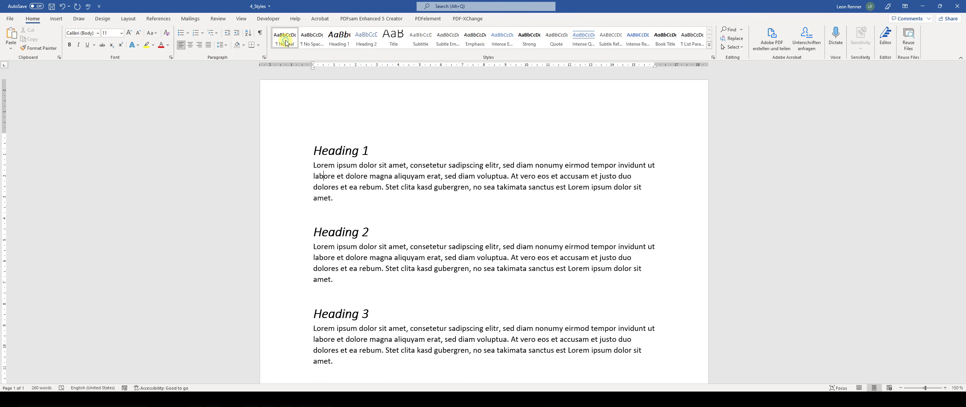
right_click(286, 43)
left_click(298, 62)
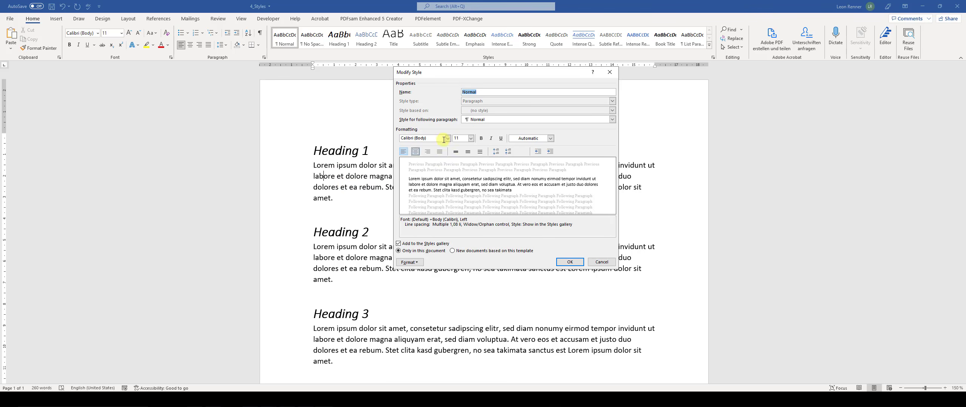
left_click(471, 139)
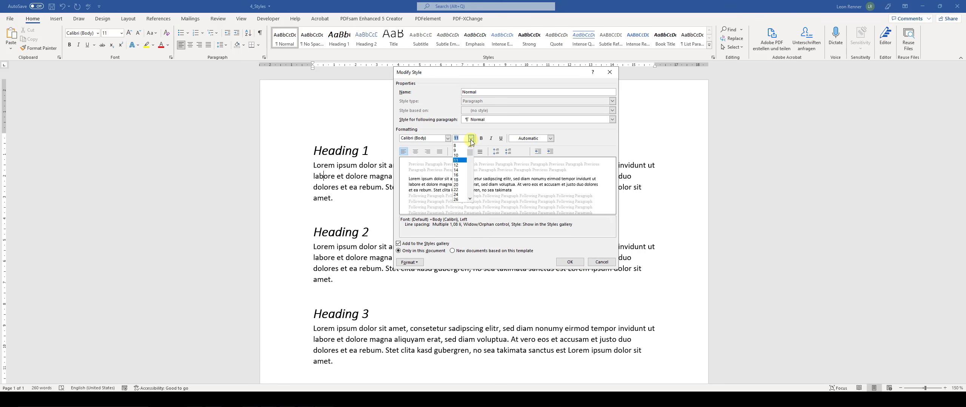
left_click(462, 165)
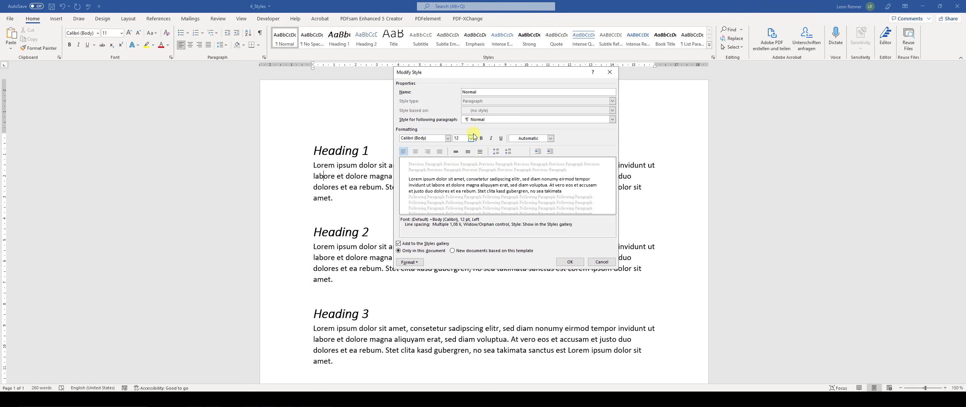
left_click(576, 262)
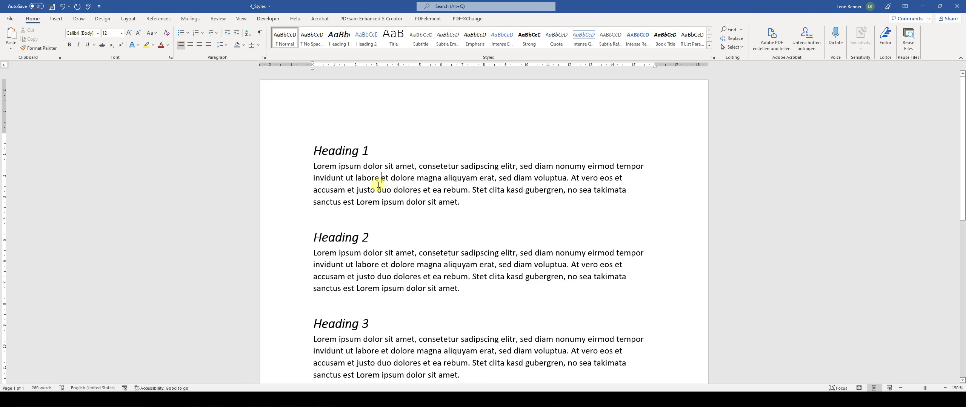
Apply the Strong style to "dolore" under Heading 1, "aliquyam" under Heading 2 and "magna" under Heading 3
scroll(378, 183, "down", 3)
scroll(375, 179, "down", 5)
left_click(391, 91)
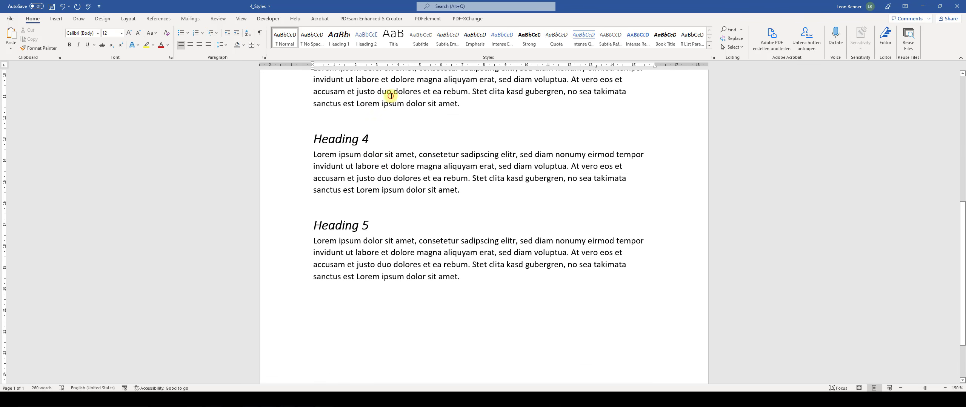
scroll(381, 245, "up", 7)
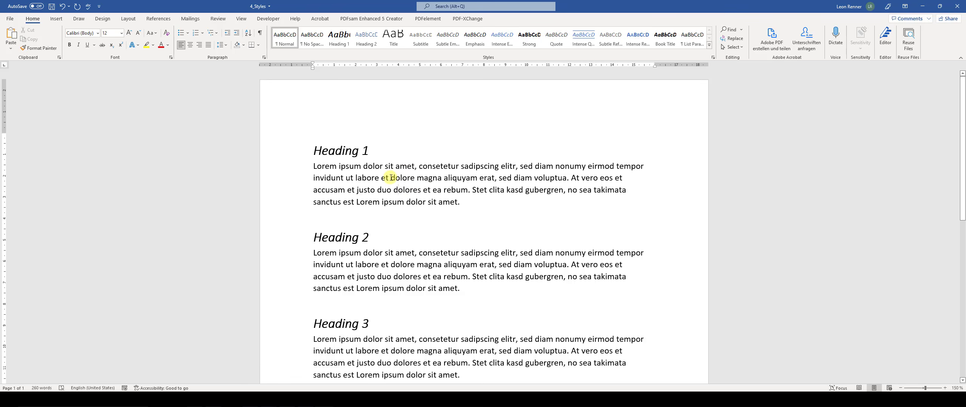
left_click_drag(393, 178, 414, 178)
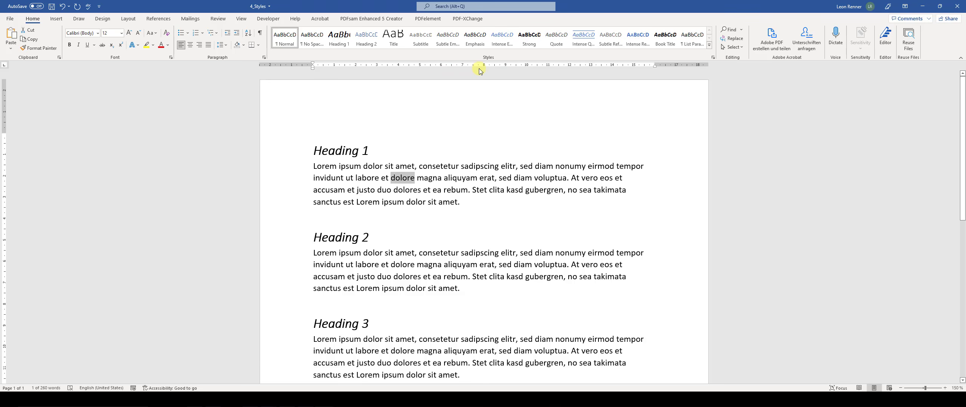
left_click(530, 45)
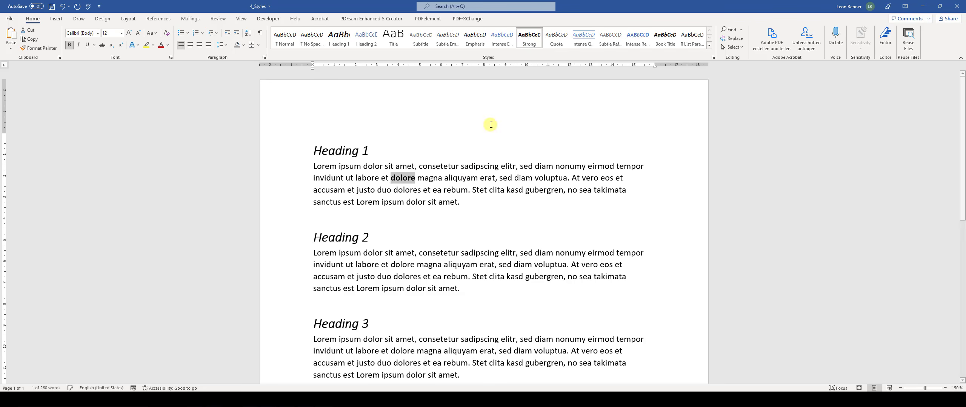
left_click(424, 233)
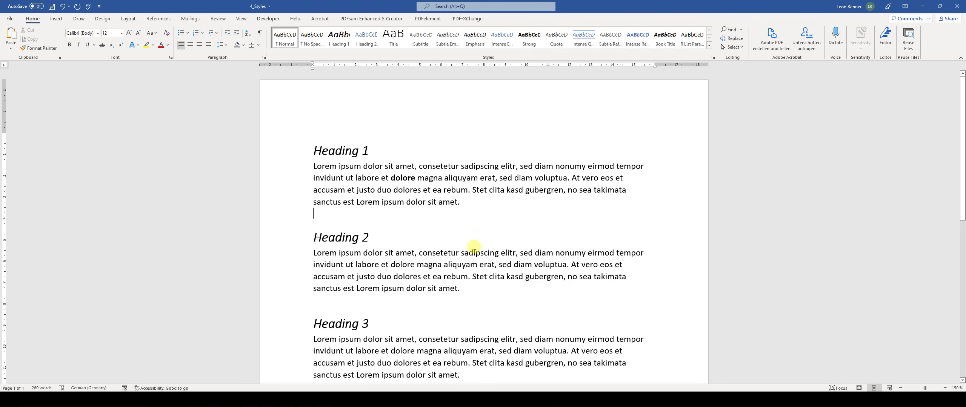
double_click(453, 267)
left_click(528, 39)
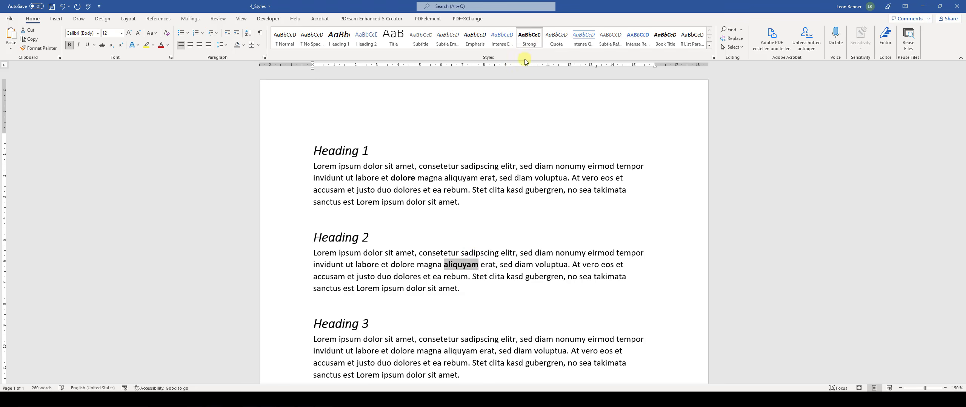
double_click(439, 352)
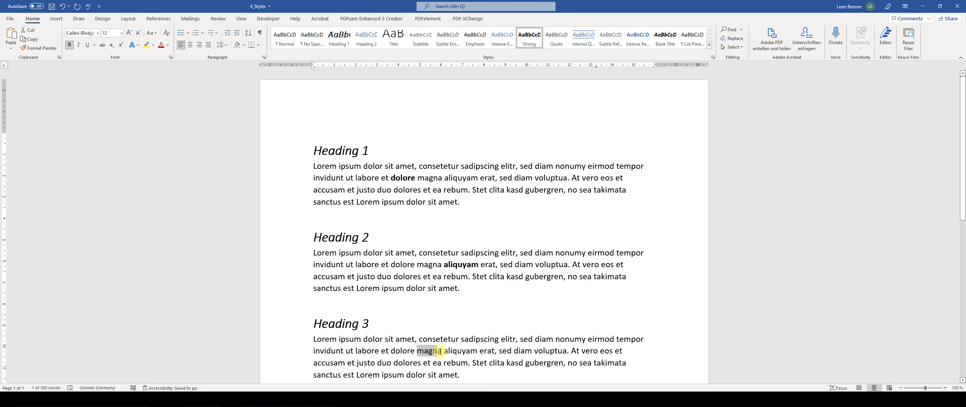
left_click(529, 40)
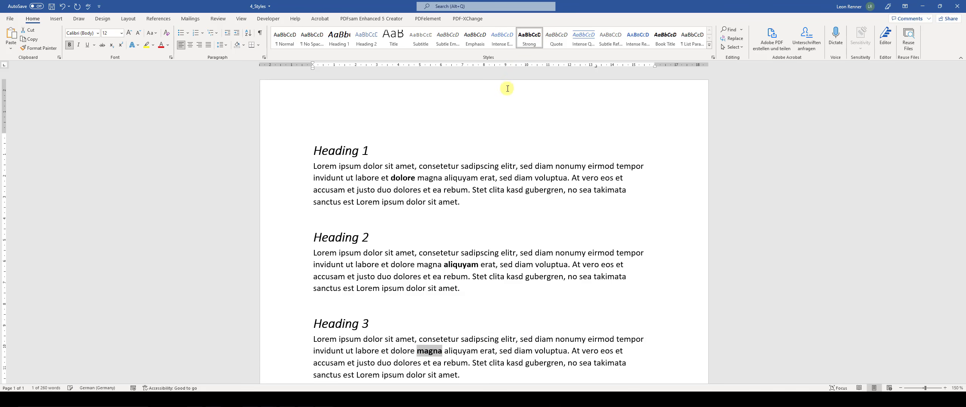
Modify the Strong style to use a blue theme font colour and apply the change
left_click(460, 263)
scroll(460, 264, "down", 1)
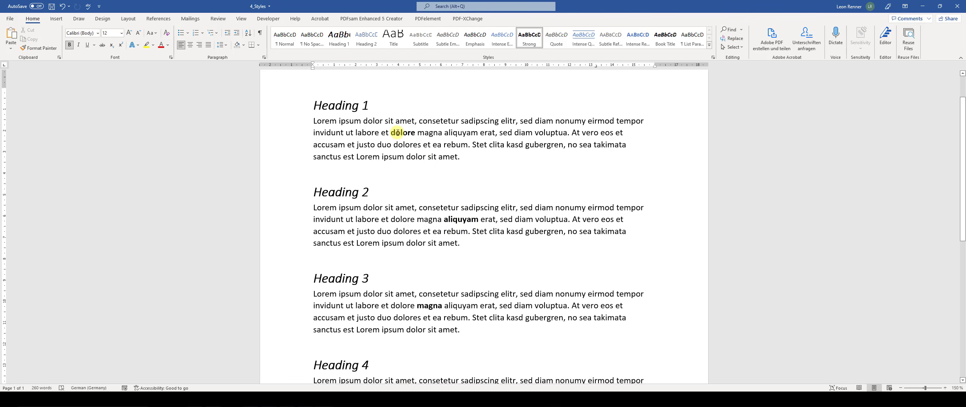
left_click(430, 306)
right_click(535, 34)
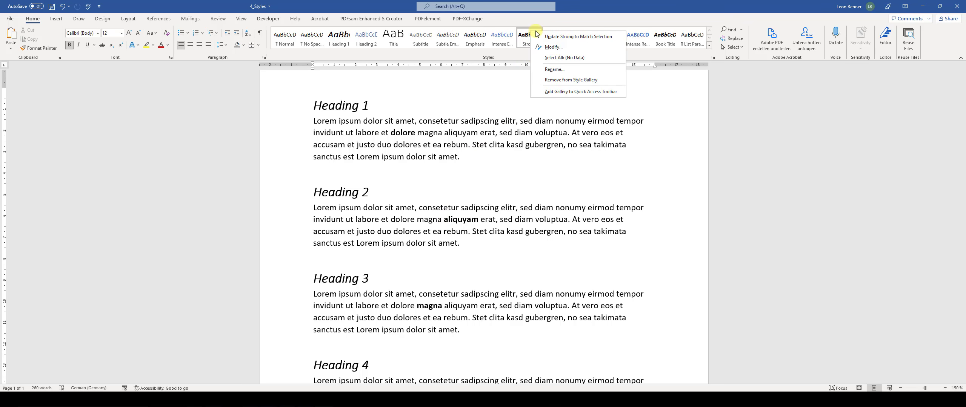
left_click(554, 46)
left_click(550, 138)
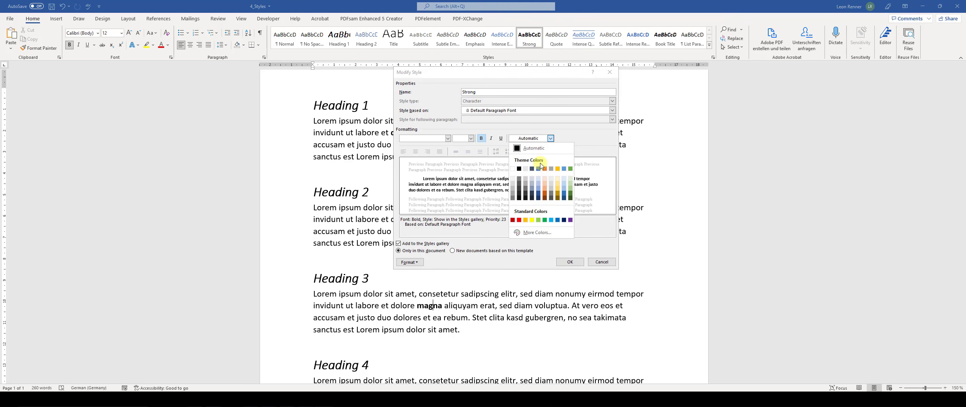
left_click(538, 169)
left_click(569, 263)
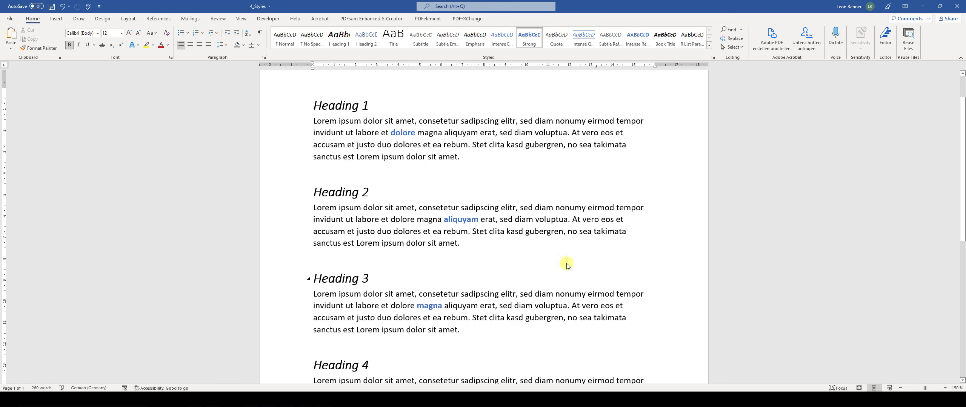
left_click(498, 242)
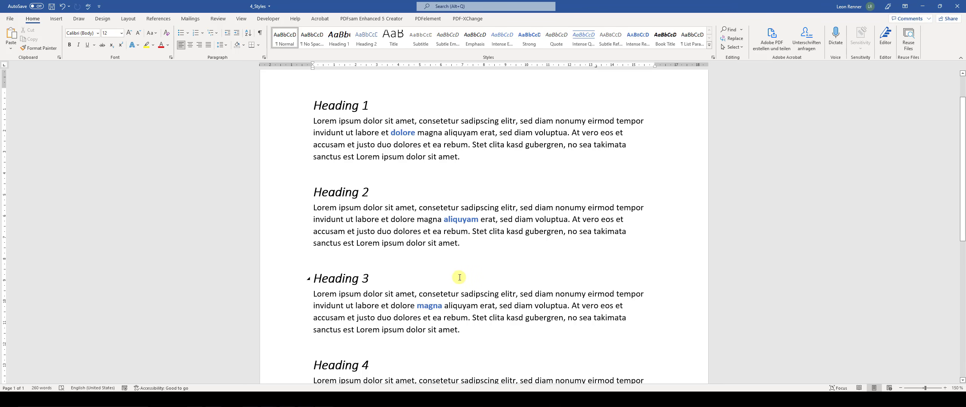
Make the word "diam" in the paragraph under Heading 1 bold with direct formatting and remove the bold again
double_click(515, 133)
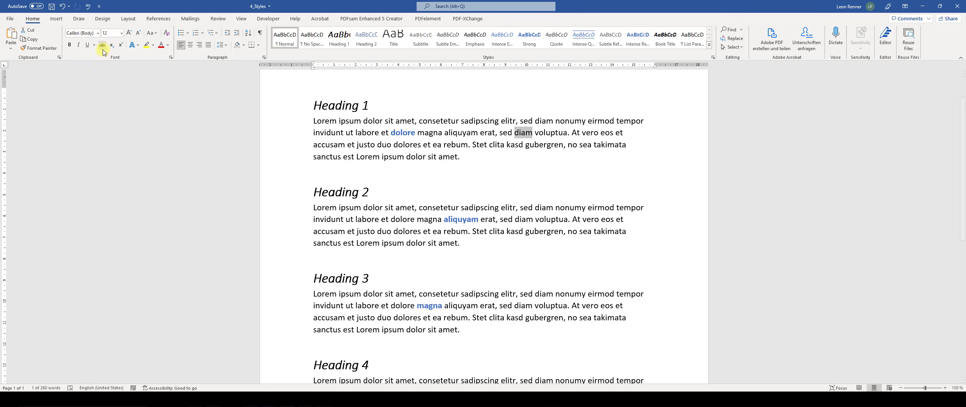
left_click(70, 46)
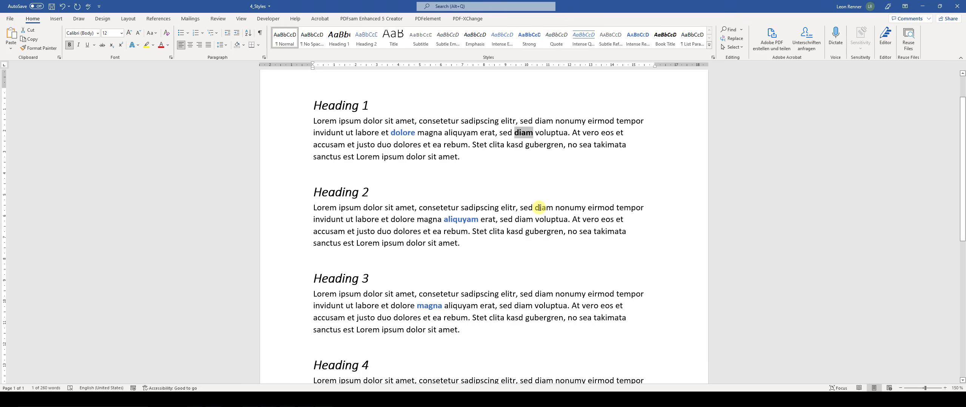
left_click(527, 130)
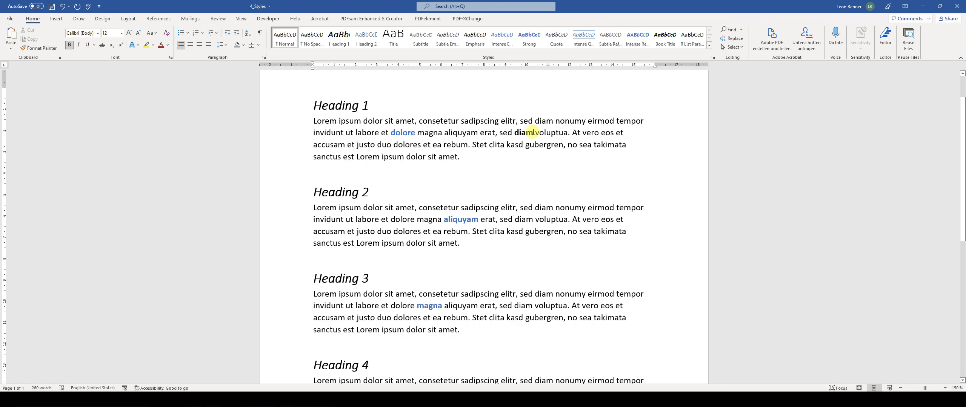
double_click(532, 133)
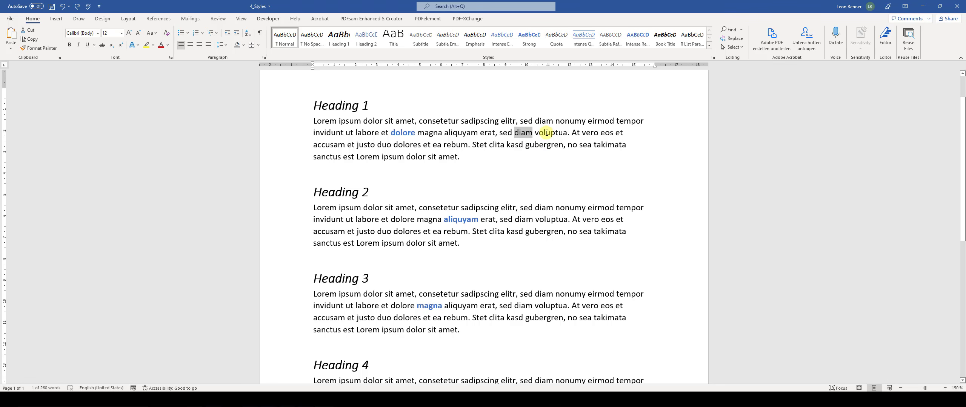
key("ctrl+b")
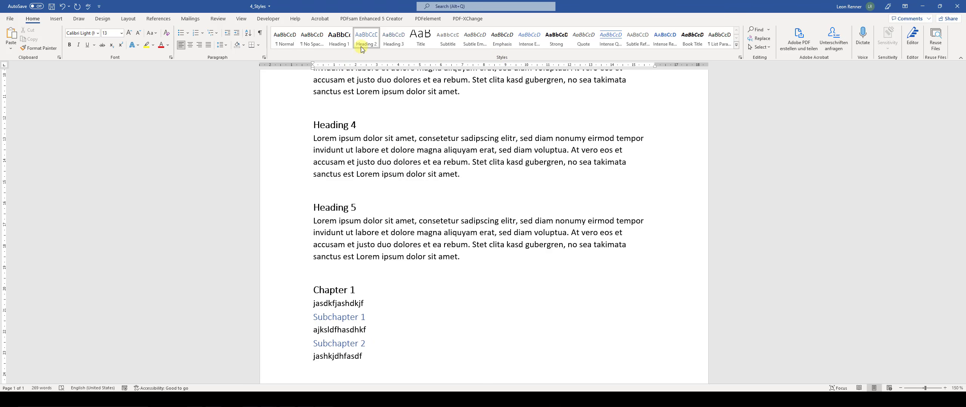
Show the Navigation pane with the document's heading structure and return to the style tools
left_click(245, 20)
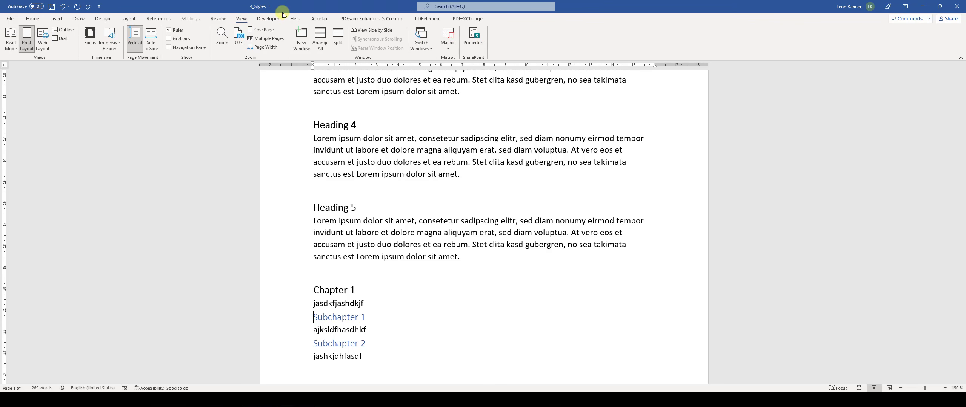
left_click(169, 48)
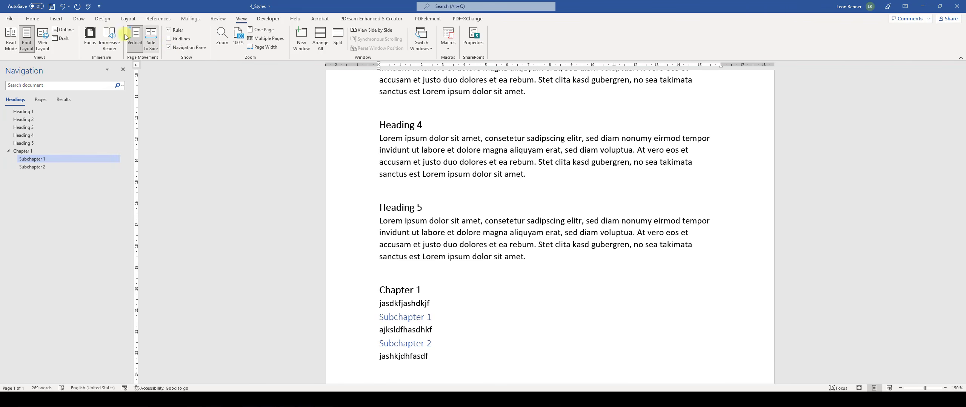
left_click(33, 19)
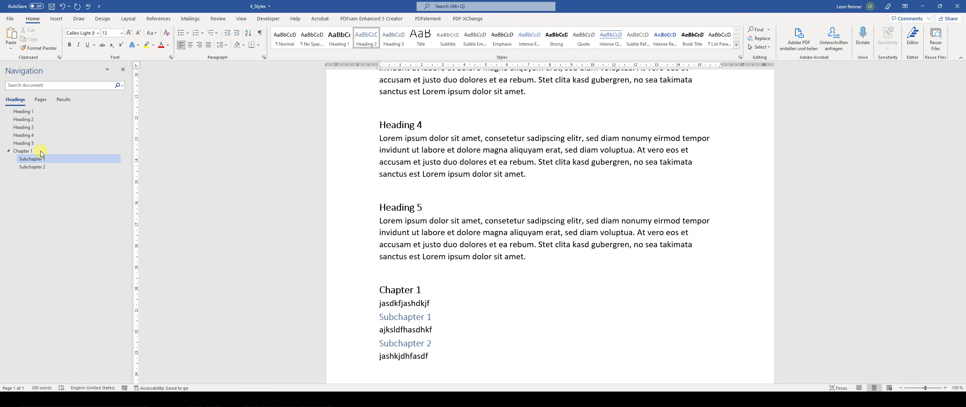
Navigate through the heading outline to Heading 5 and the Subchapter 1 and Subchapter 2 entries under Chapter 1
left_click(39, 135)
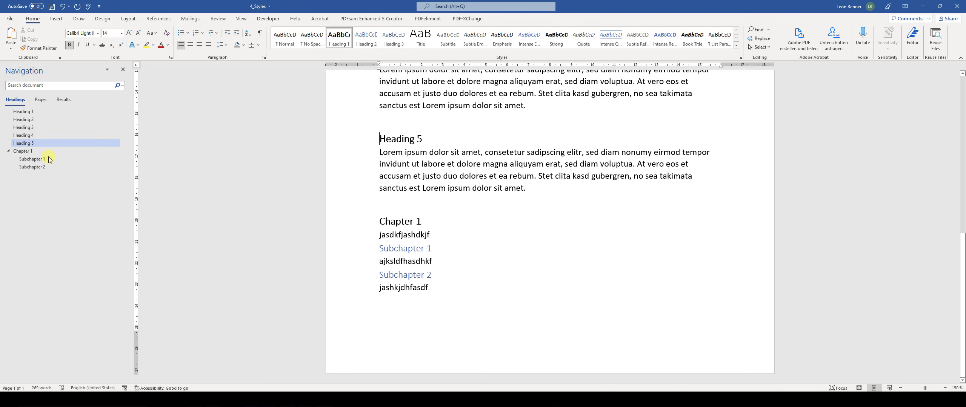
left_click(45, 167)
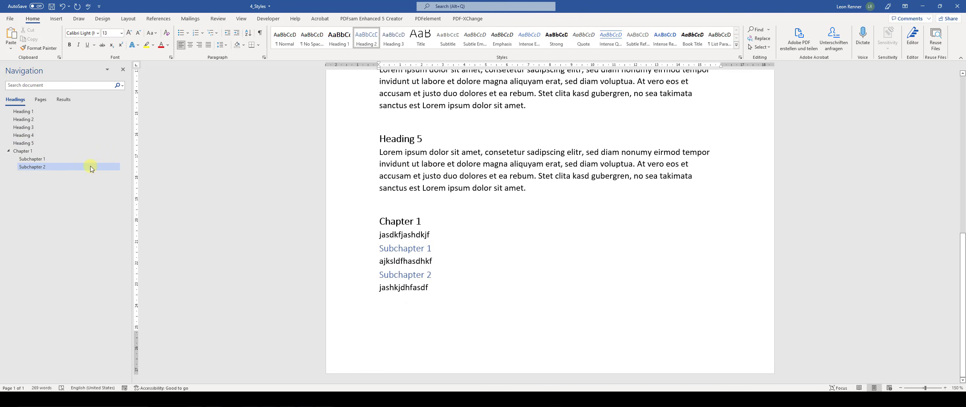
left_click(32, 159)
left_click(410, 247)
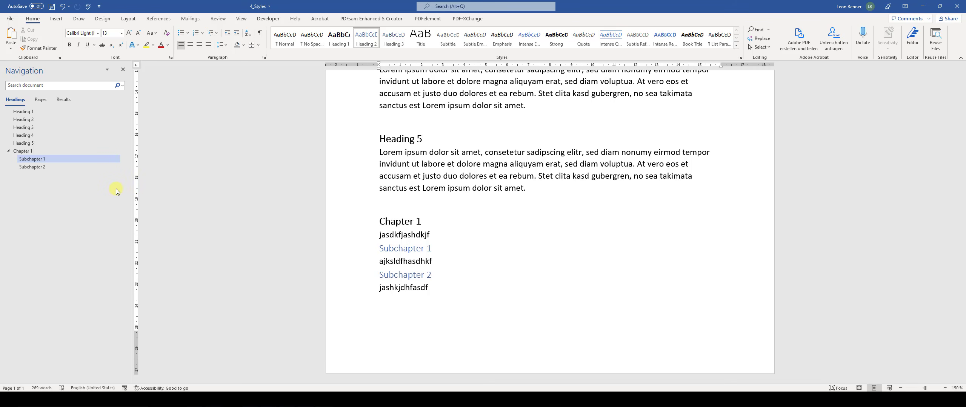
left_click(42, 159)
left_click(42, 167)
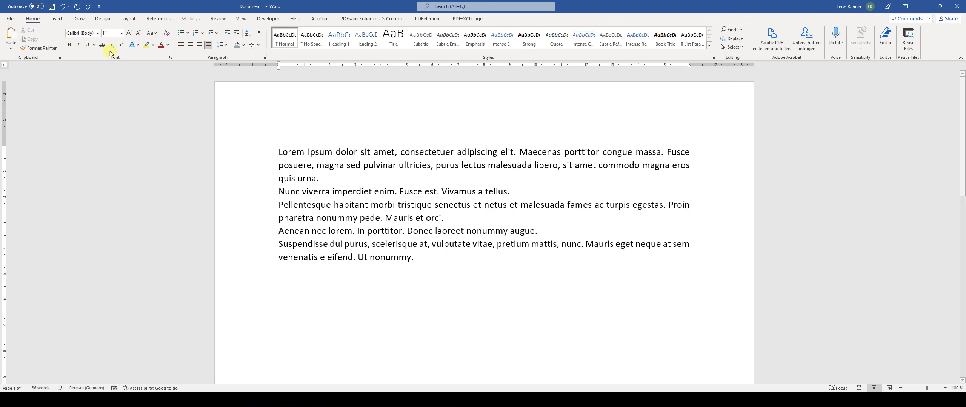
Add an empty line below the last paragraph of the placeholder text in Document1
left_click(57, 19)
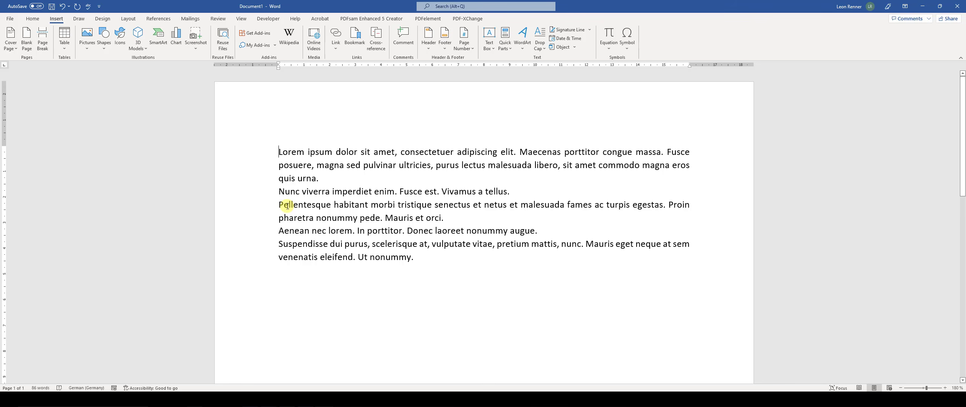
left_click(437, 260)
key("Return")
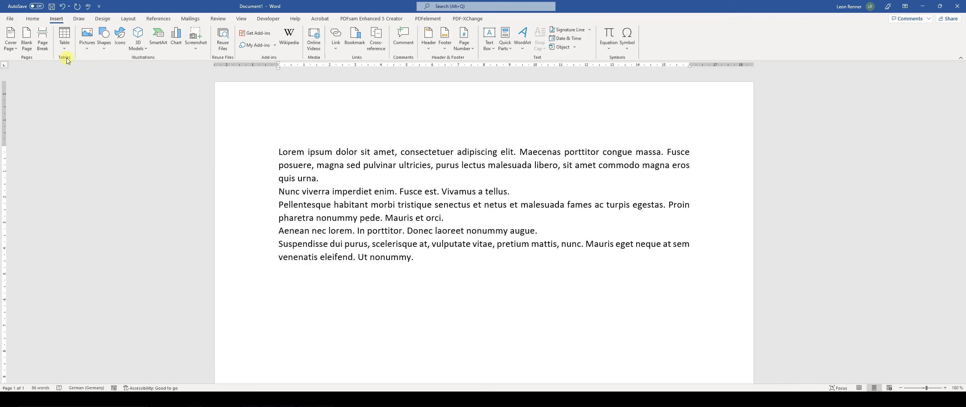
Insert a table with 7 columns and 7 rows on the empty line and delete the whole table again
left_click(64, 47)
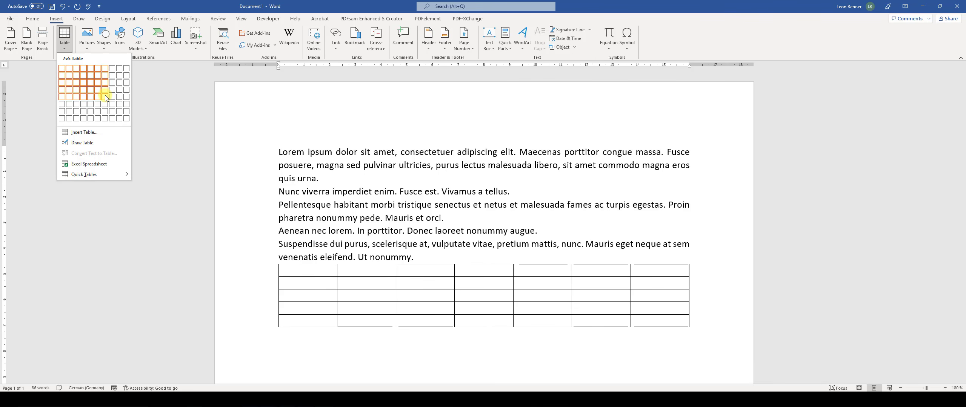
left_click(106, 115)
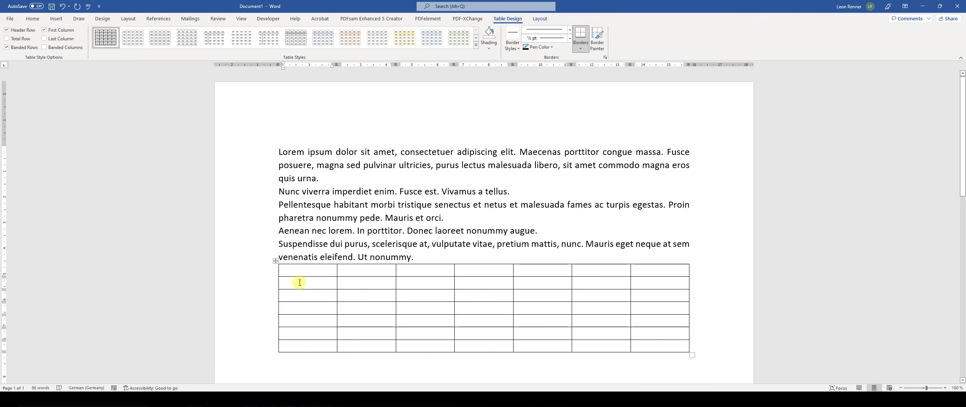
left_click(275, 261)
key("BackSpace")
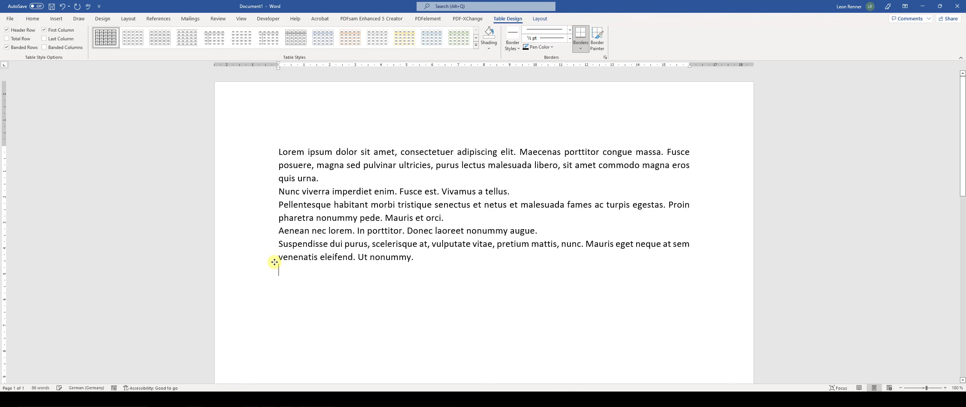
Insert a table with 10 columns and 5 rows below the last paragraph through the Insert Table dialog
left_click(57, 18)
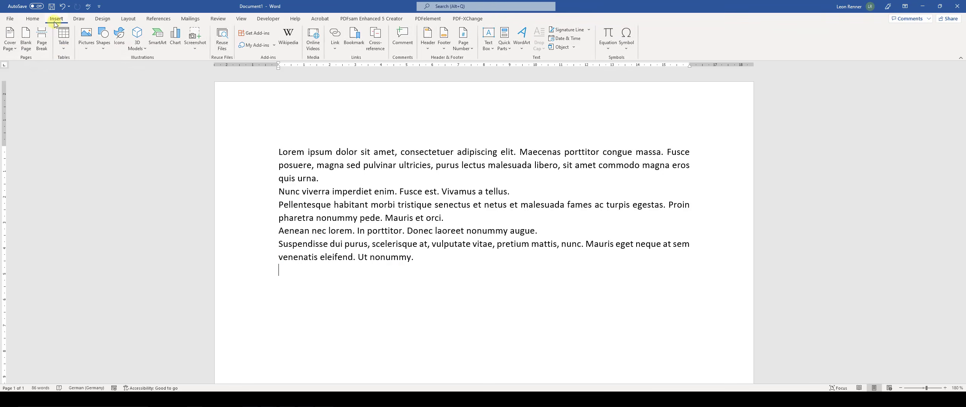
left_click(64, 44)
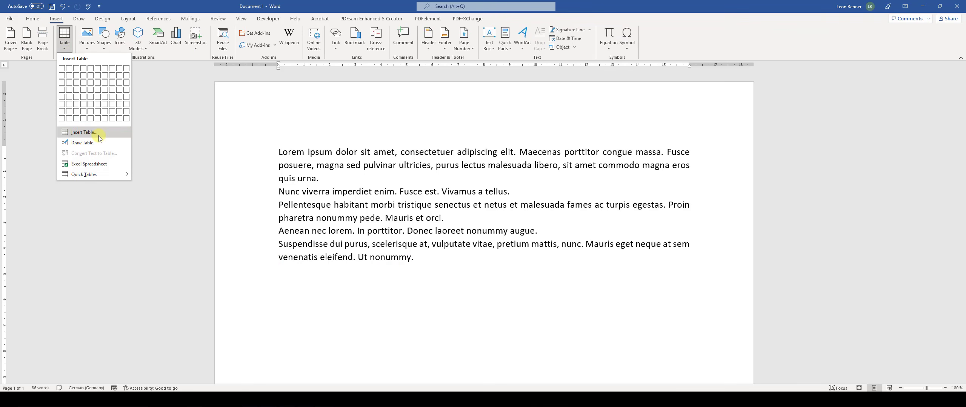
left_click(87, 135)
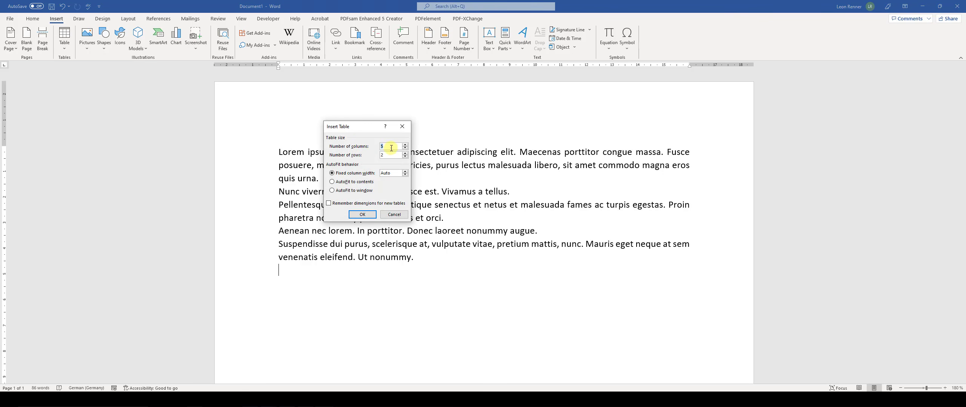
left_click(395, 148)
left_click_drag(361, 141, 359, 142)
left_click_drag(383, 156, 354, 153)
left_click(362, 215)
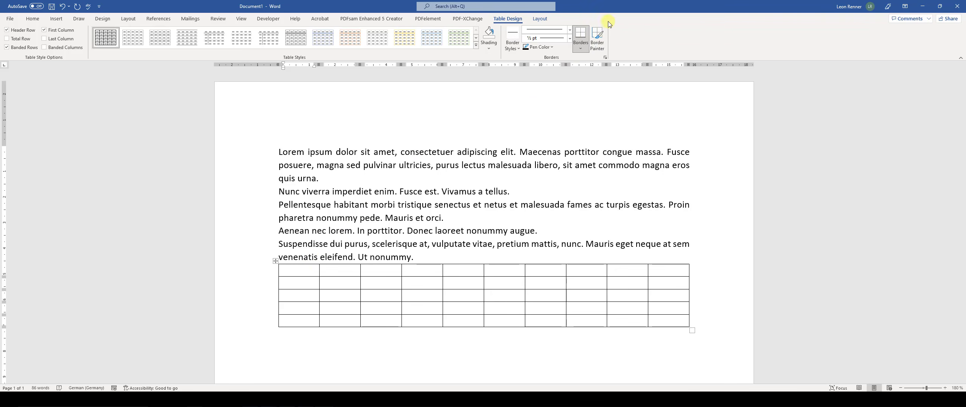
left_click(610, 8)
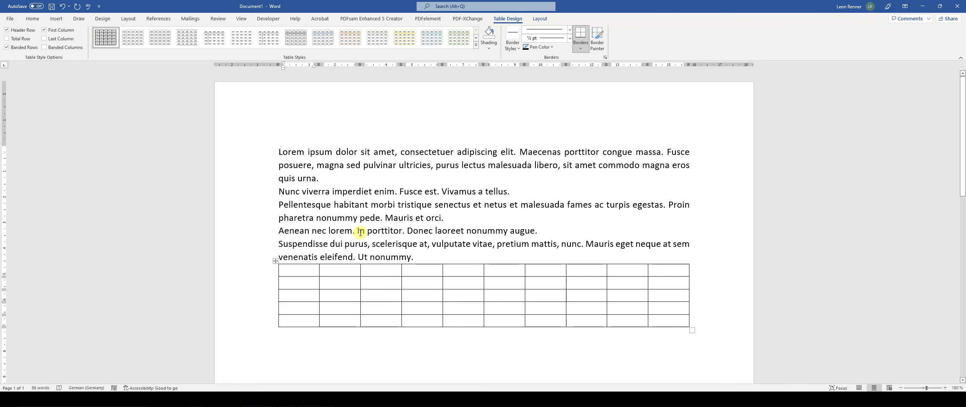
Place the cursor in the body text, return it to the table's first cell and show the table layout tools
left_click(378, 230)
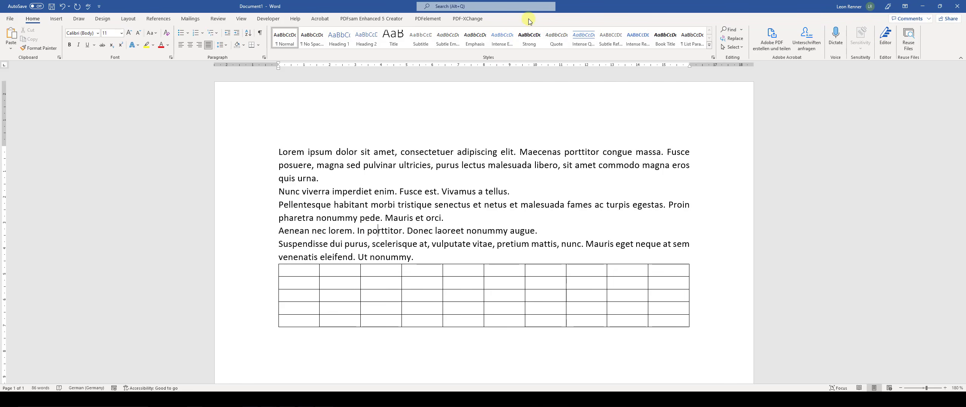
left_click(302, 269)
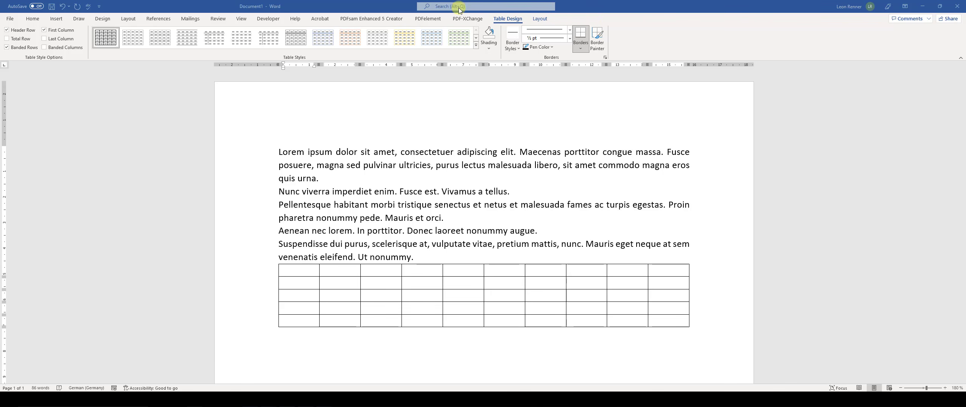
left_click(539, 18)
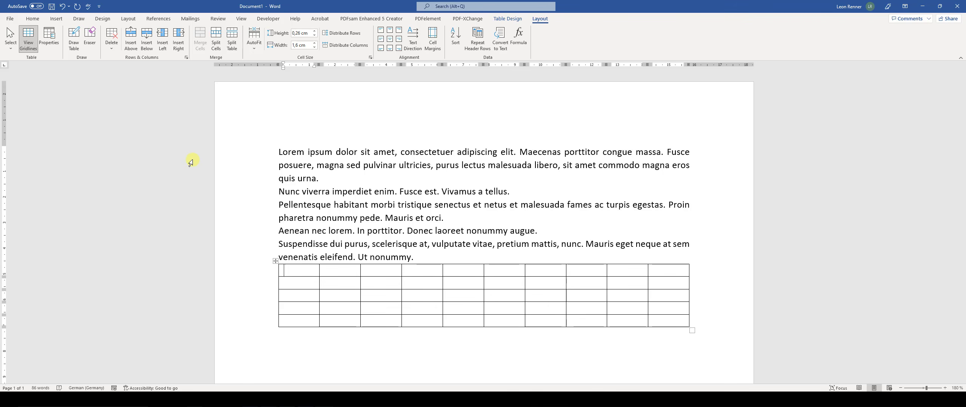
Insert extra rows below and above the current row and extra columns on both sides of the selection
left_click(146, 46)
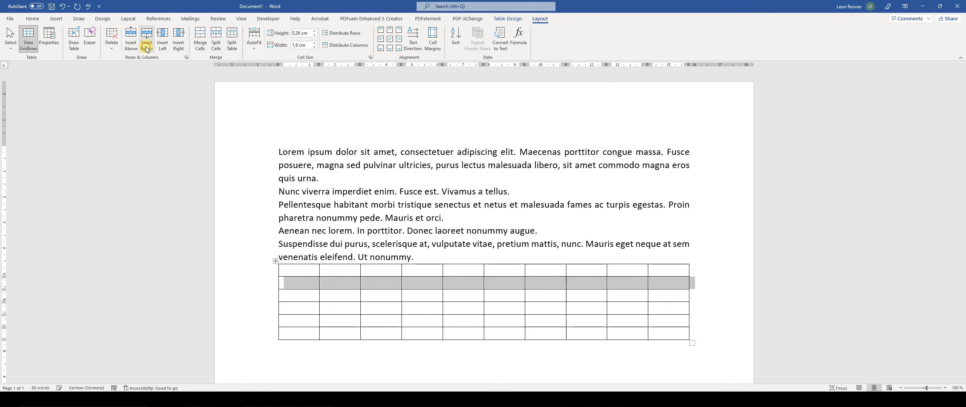
left_click(146, 47)
left_click(147, 46)
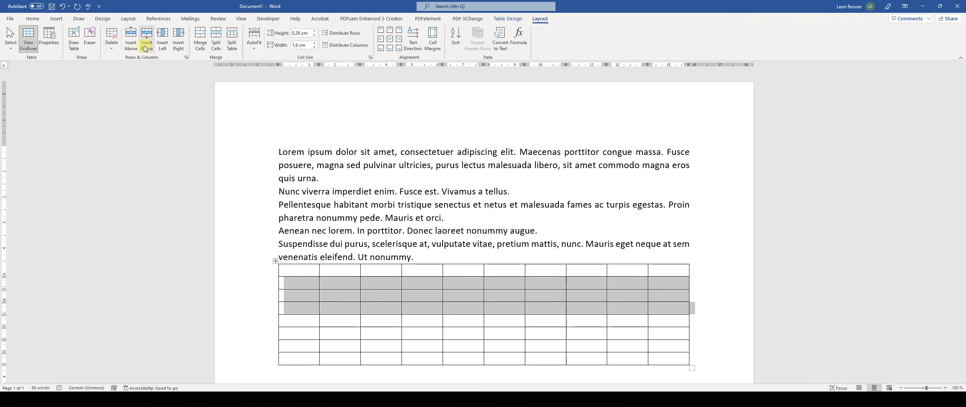
left_click(131, 45)
left_click(131, 45)
left_click(168, 44)
left_click(168, 44)
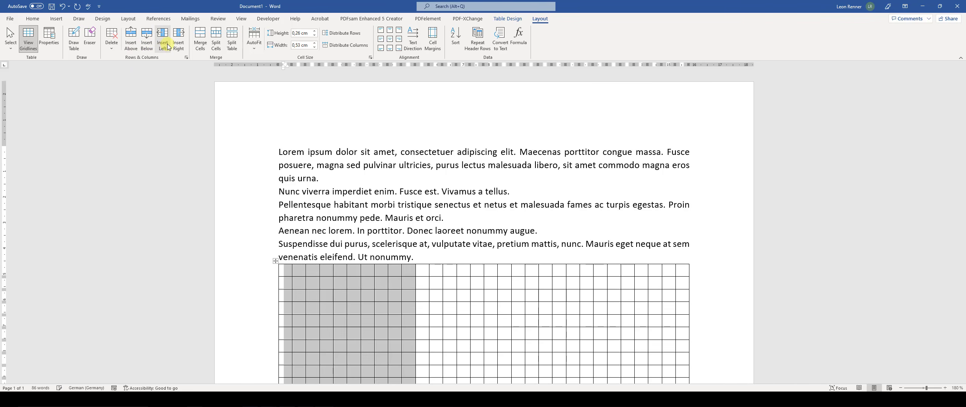
left_click(181, 45)
left_click(181, 45)
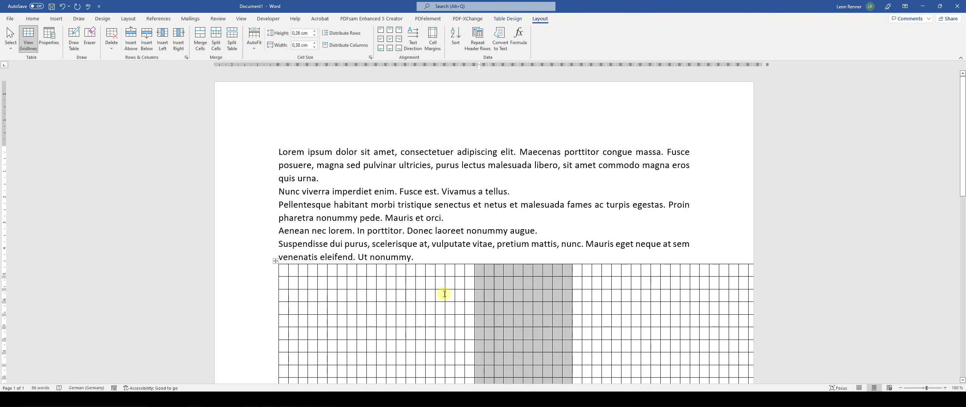
Delete the five rows from the fifth to the ninth row of the table
scroll(517, 293, "down", 2)
left_click(479, 254)
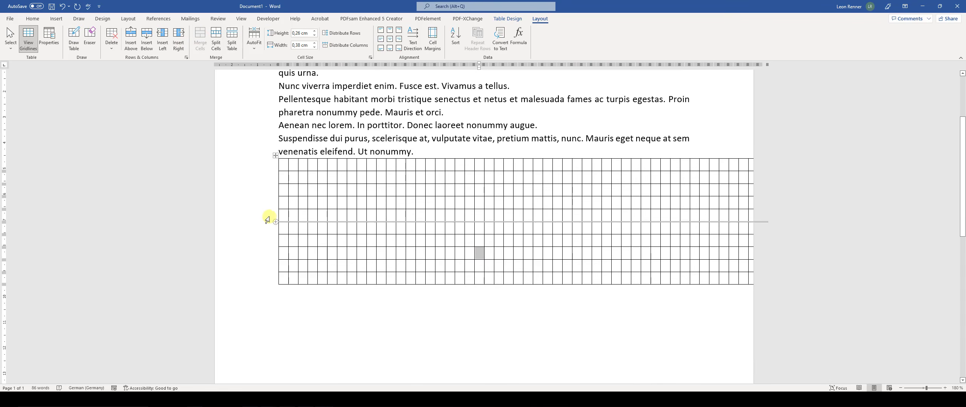
left_click_drag(270, 215, 269, 264)
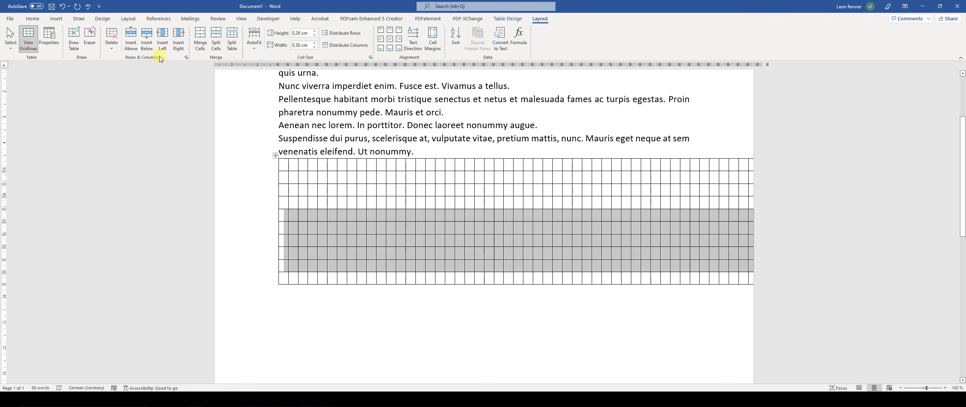
left_click(111, 47)
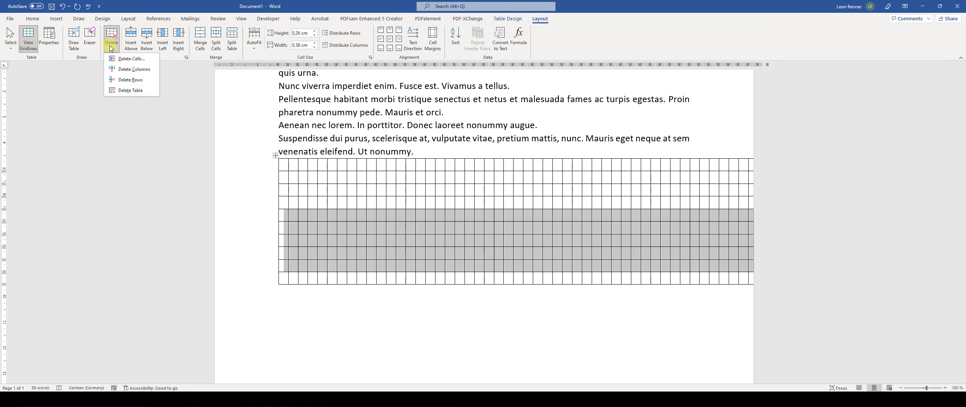
left_click(131, 80)
Delete a block of 30 columns starting from the table's ninth column
mouse_move(364, 158)
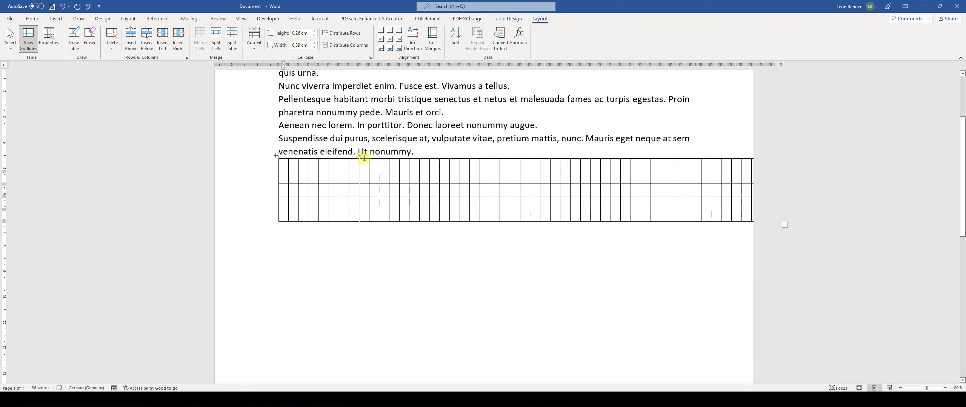
left_click_drag(365, 158, 657, 167)
left_click(115, 50)
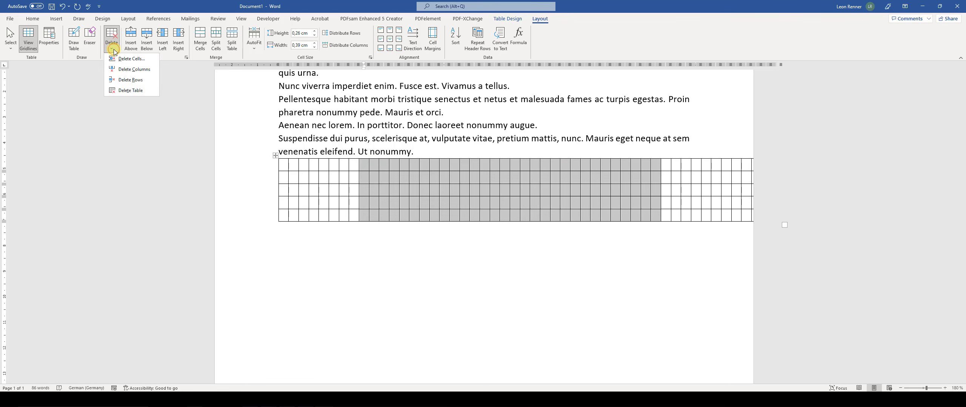
left_click(138, 72)
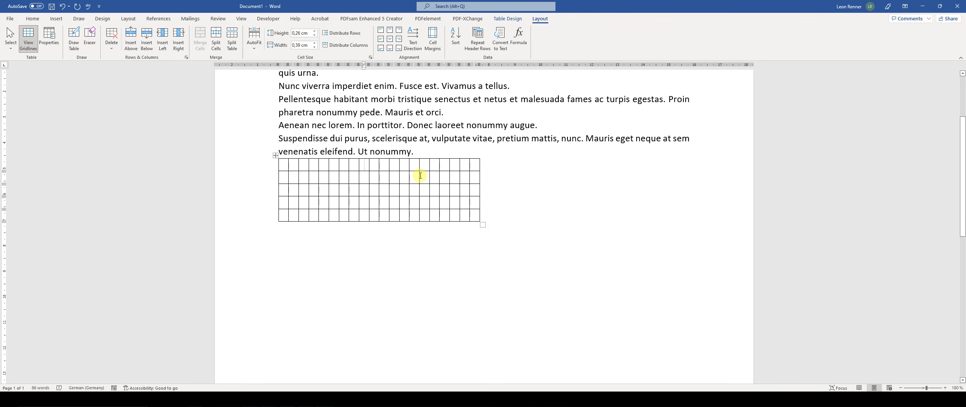
left_click(427, 179)
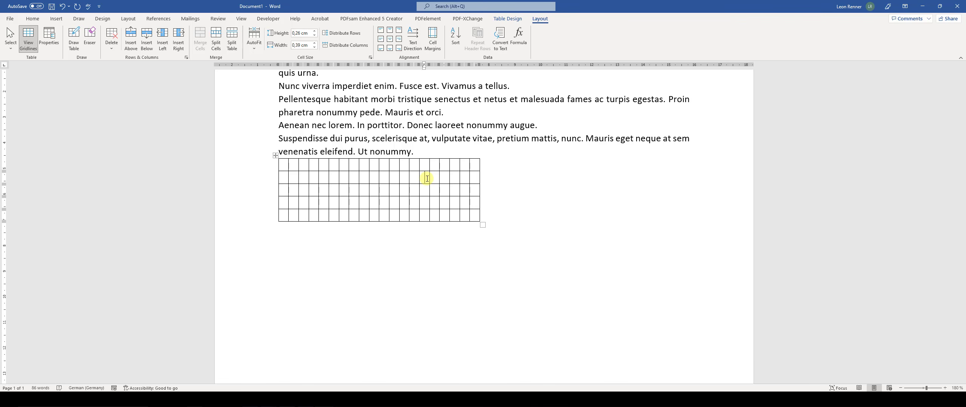
Apply AutoFit Window to the whole table and try AutoFit Contents on it
scroll(427, 178, "down", 6)
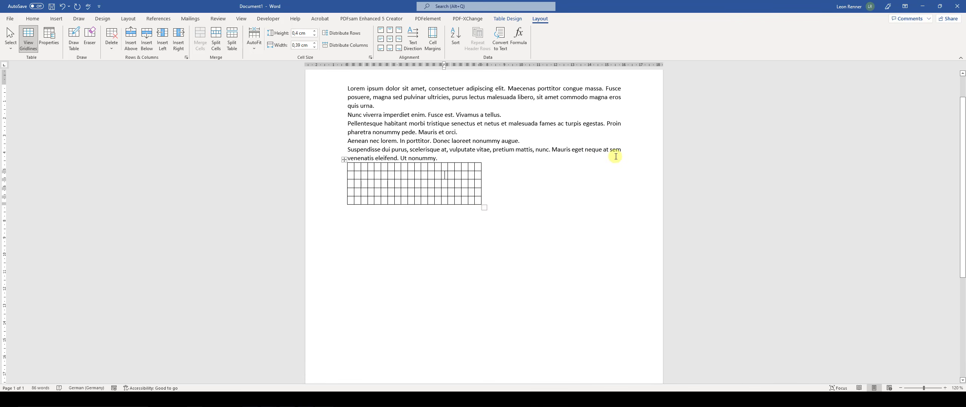
scroll(437, 201, "up", 2)
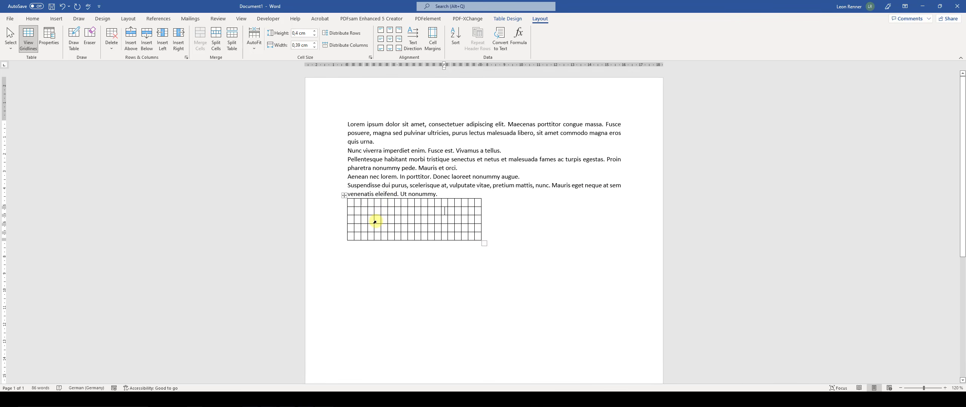
left_click(344, 196)
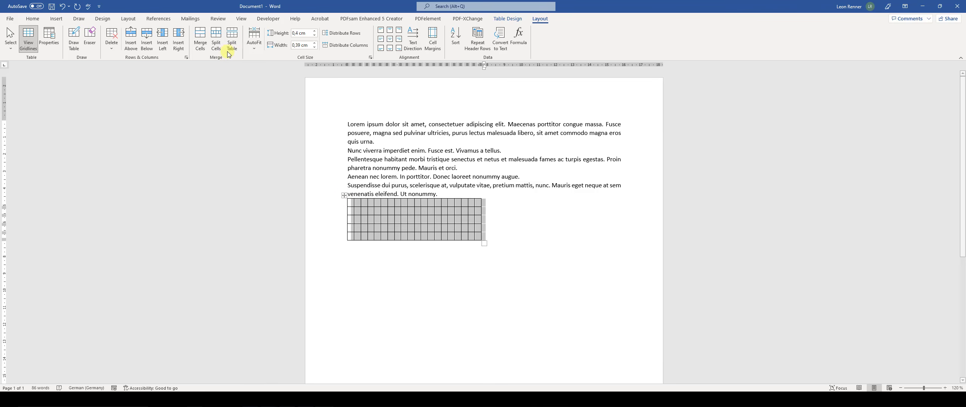
left_click(255, 48)
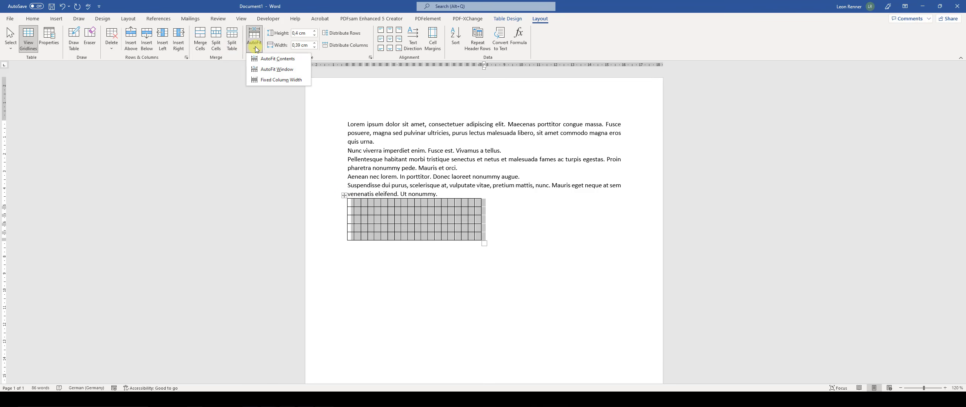
left_click(276, 69)
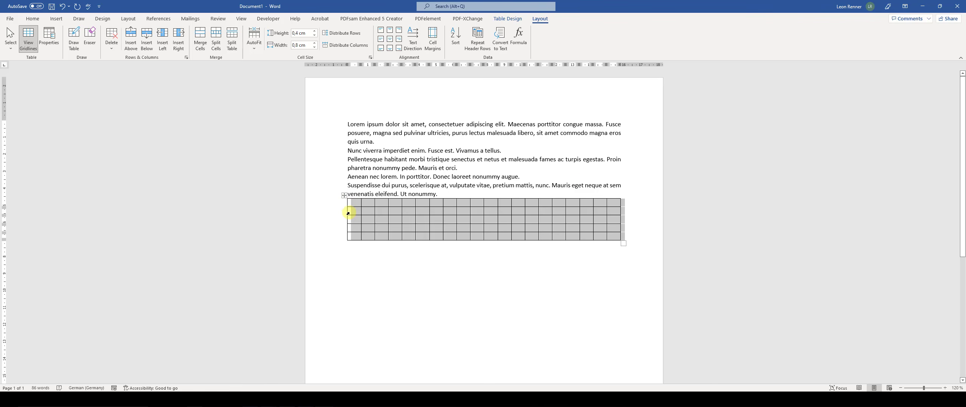
left_click(253, 55)
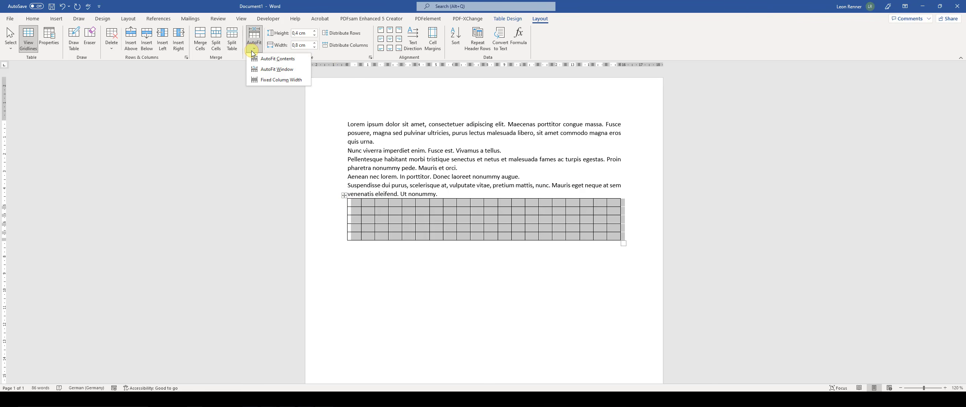
left_click(274, 60)
Delete the ten columns from the third to the twelfth column of the table
left_click(374, 203)
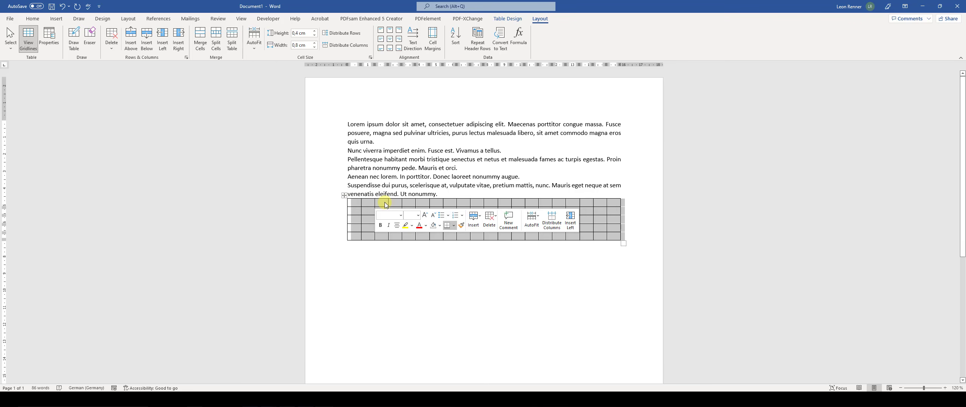
left_click(387, 202)
left_click(381, 197)
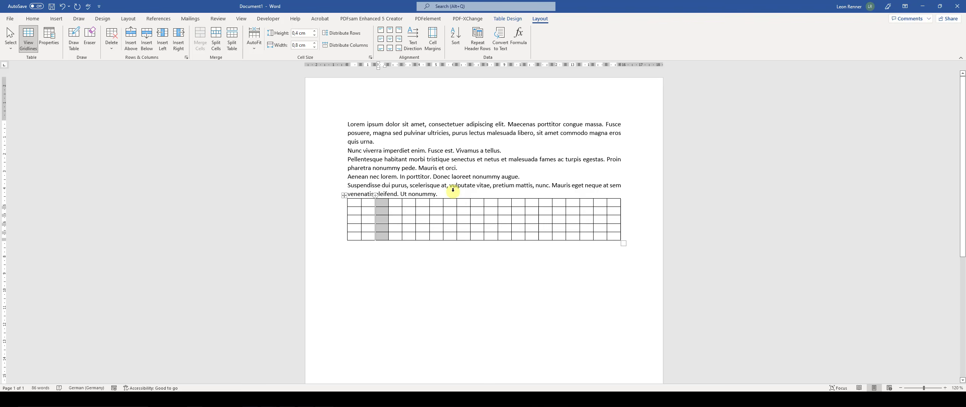
left_click(505, 197, "shift")
left_click(107, 53)
left_click(134, 69)
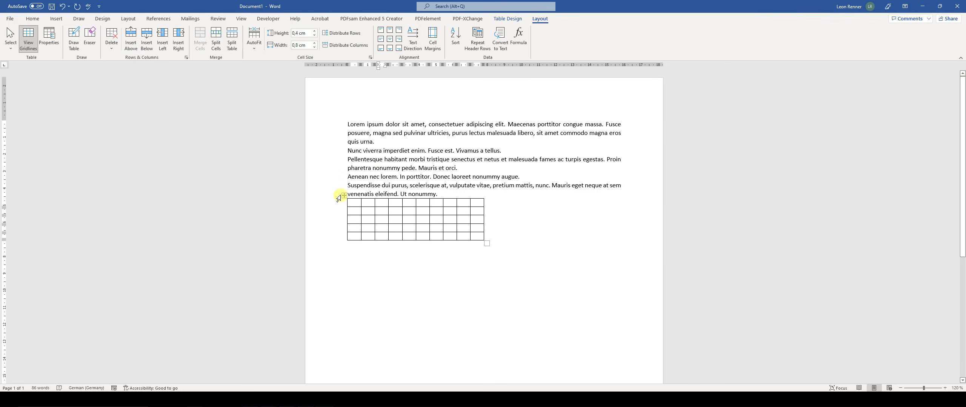
Delete the six columns from the fourth to the ninth so that four columns remain
mouse_move(399, 197)
left_click_drag(396, 197, 461, 200)
left_click(106, 44)
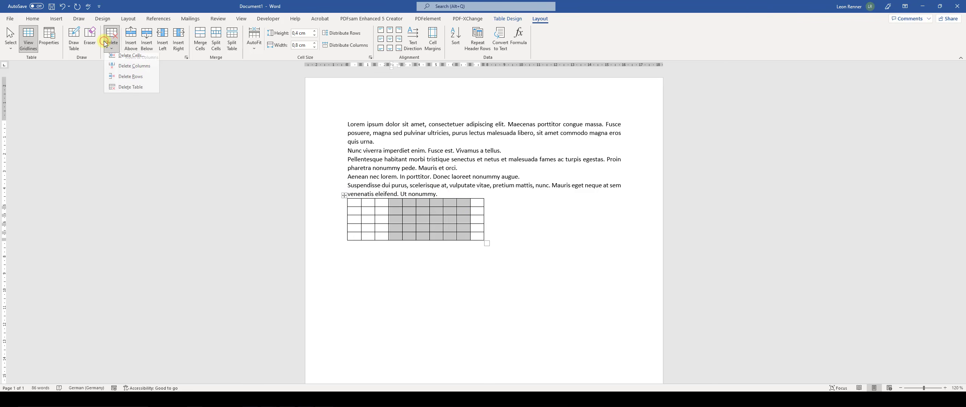
left_click(139, 66)
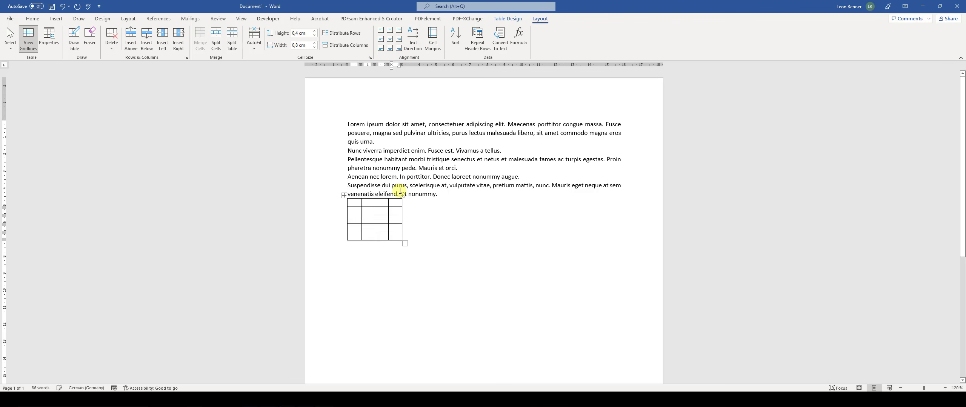
Fit the whole four-column table to the page width with AutoFit Window
left_click(344, 196)
left_click(253, 42)
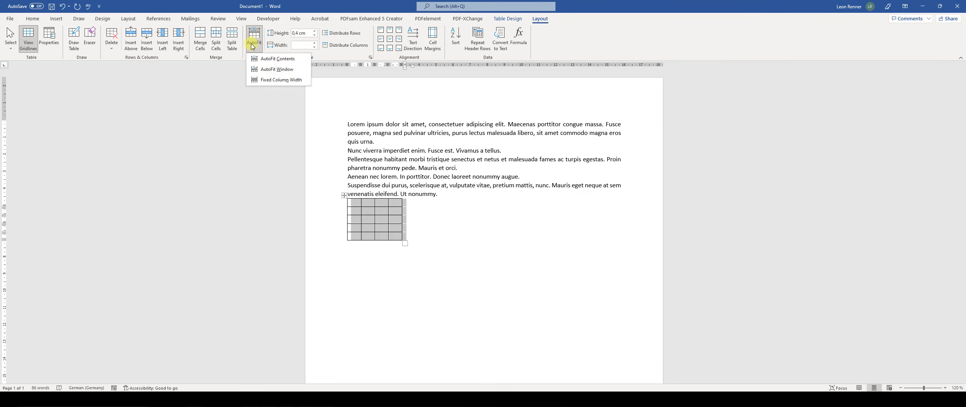
left_click(279, 69)
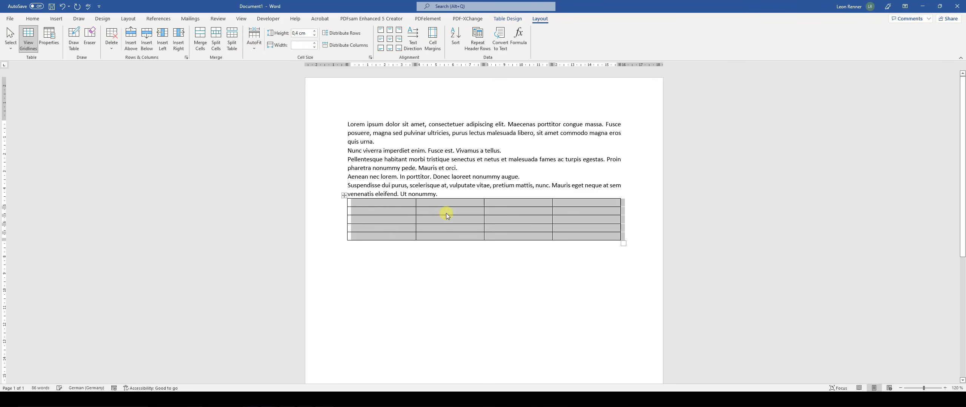
Fill the first three cells of the table's top row with Text 1, Text 2 and Text 3
left_click(393, 205)
type("TEst")
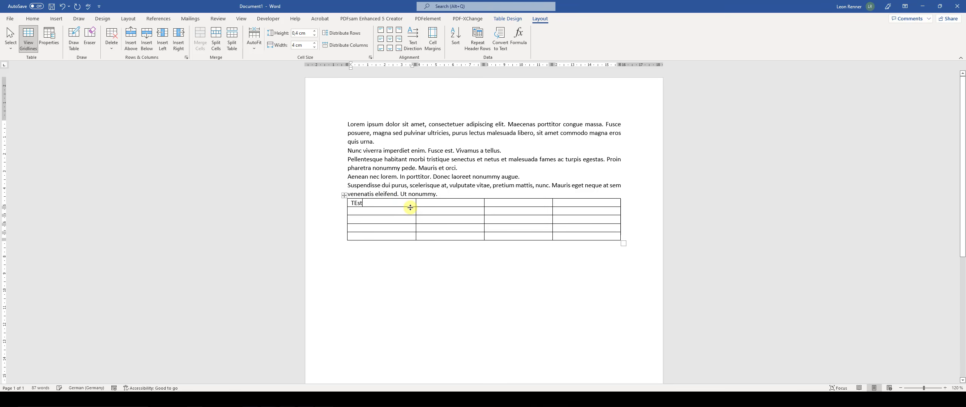
key("BackSpace")
key("BackSpace")
key("BackSpace")
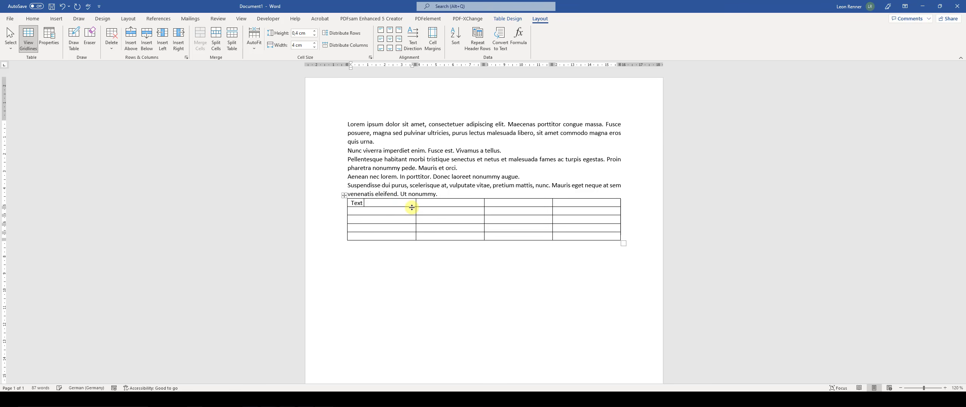
type("ext 1")
key("Tab")
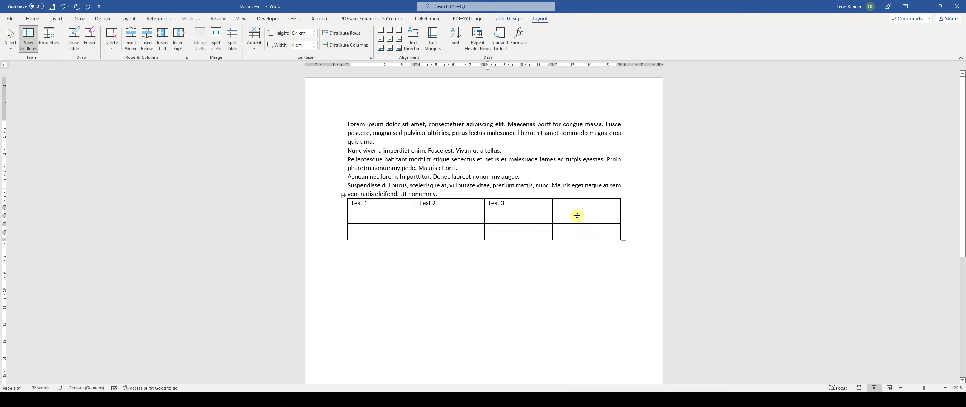
Shrink the whole table to its cell text with AutoFit Contents
left_click(344, 196)
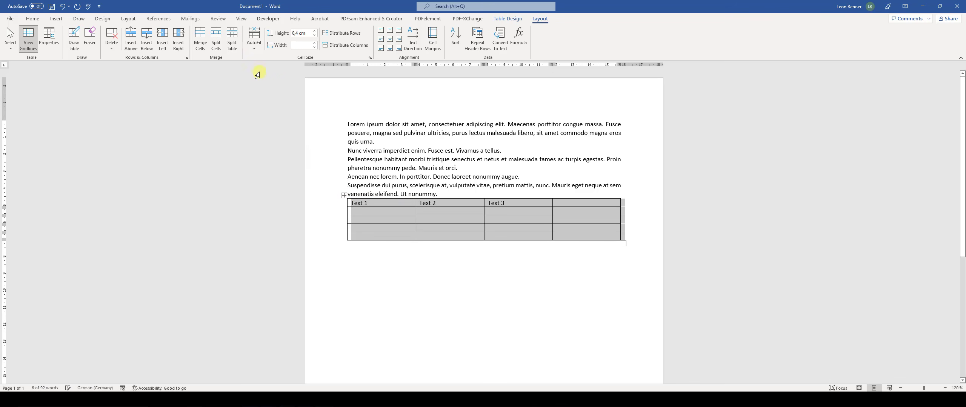
left_click(254, 42)
left_click(286, 60)
left_click(400, 214)
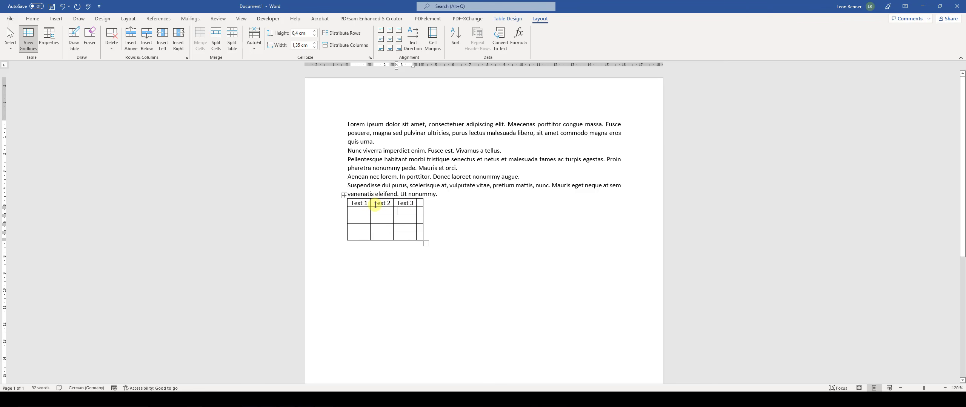
Stretch the whole table to the page width with AutoFit Window and distribute its four columns evenly
left_click(344, 195)
left_click(259, 48)
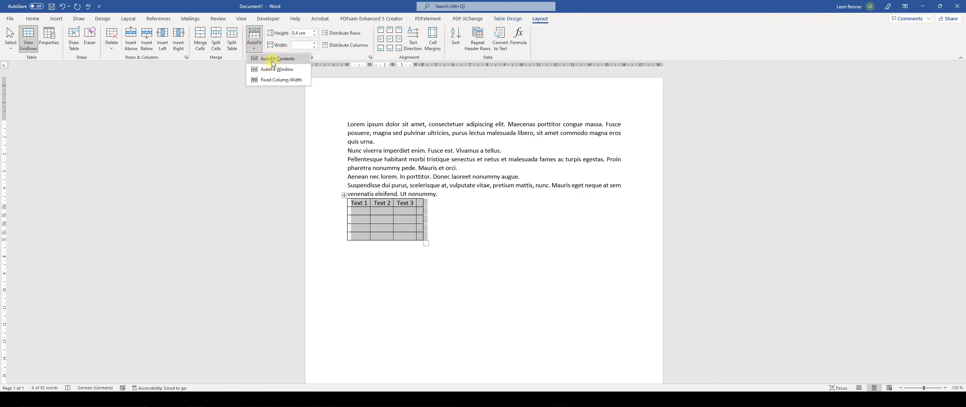
left_click(283, 70)
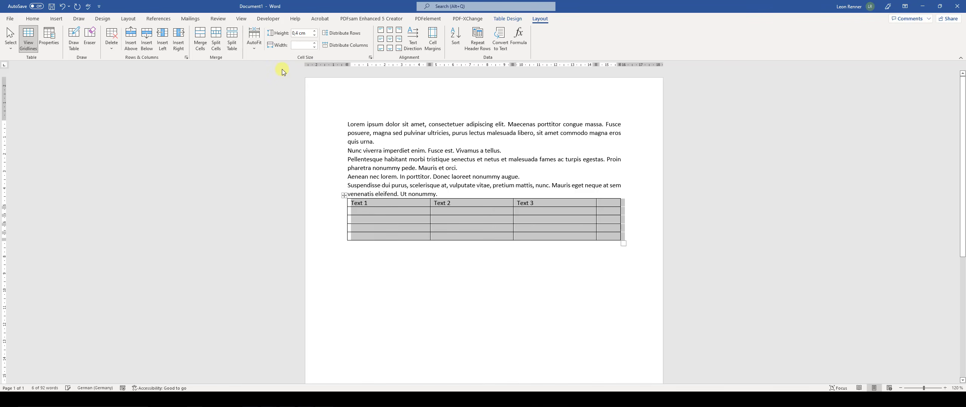
left_click(419, 205)
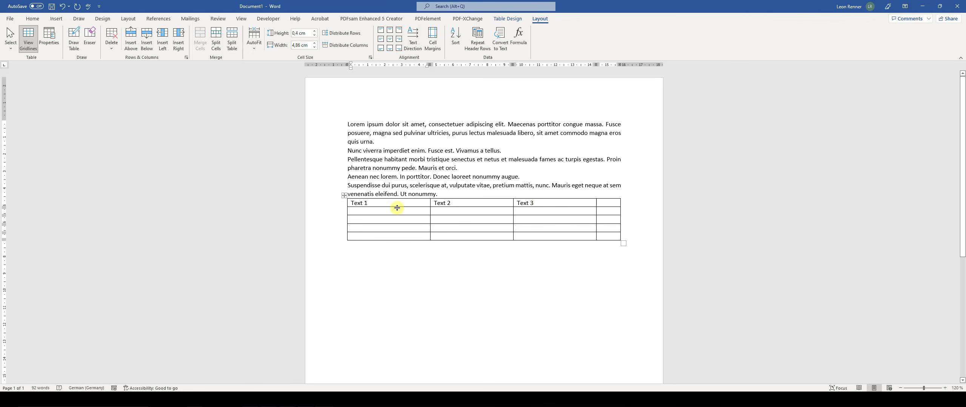
left_click(343, 195)
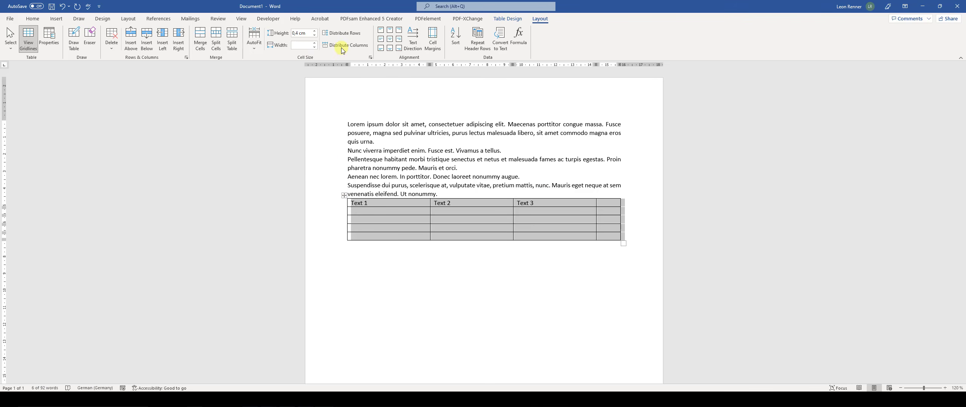
left_click(353, 46)
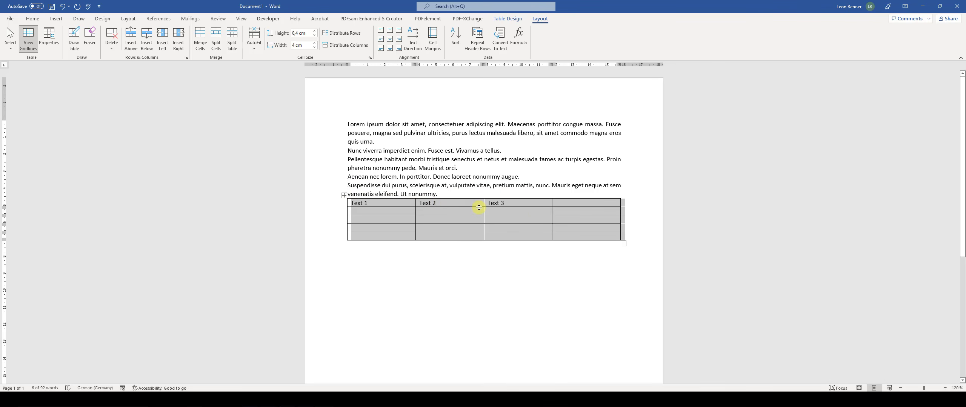
left_click(467, 204)
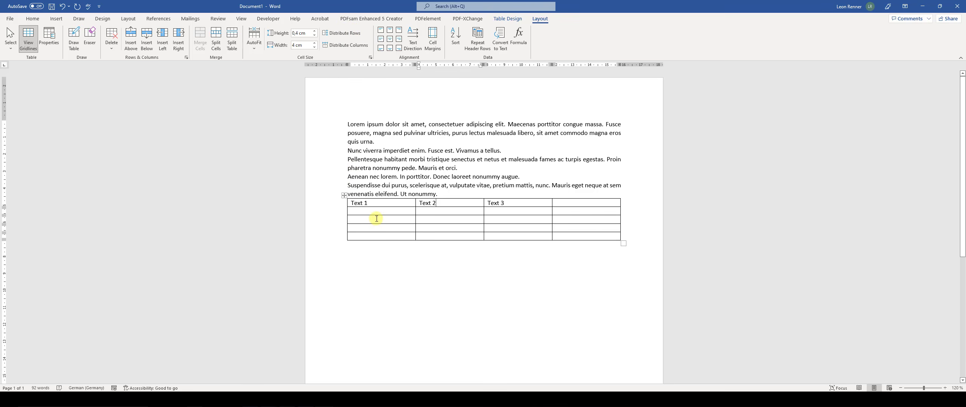
Apply AutoFit Contents to the evenly spaced table so its columns narrow to the text
left_click(375, 203)
left_click(344, 195)
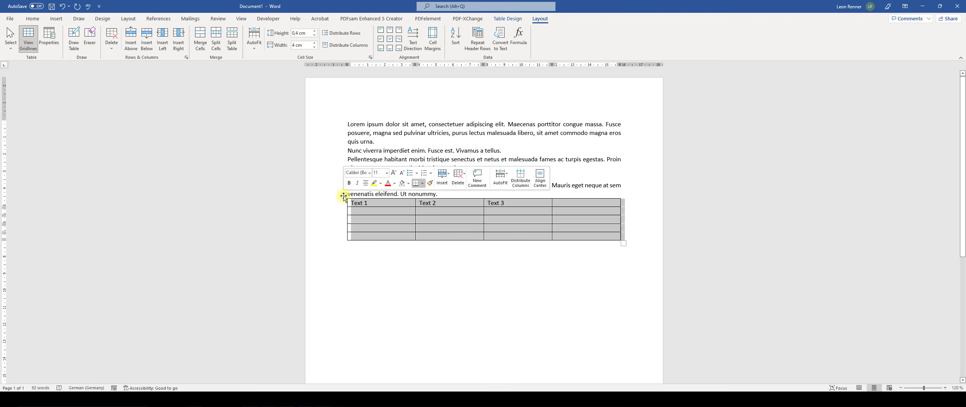
left_click(254, 40)
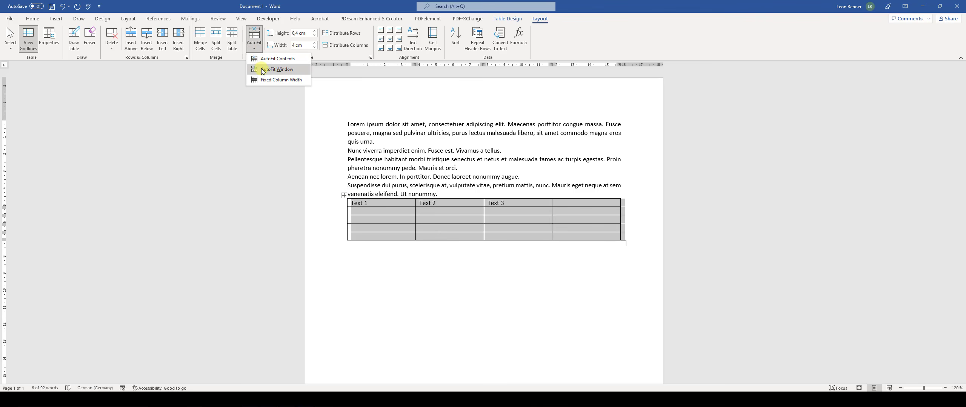
left_click(288, 62)
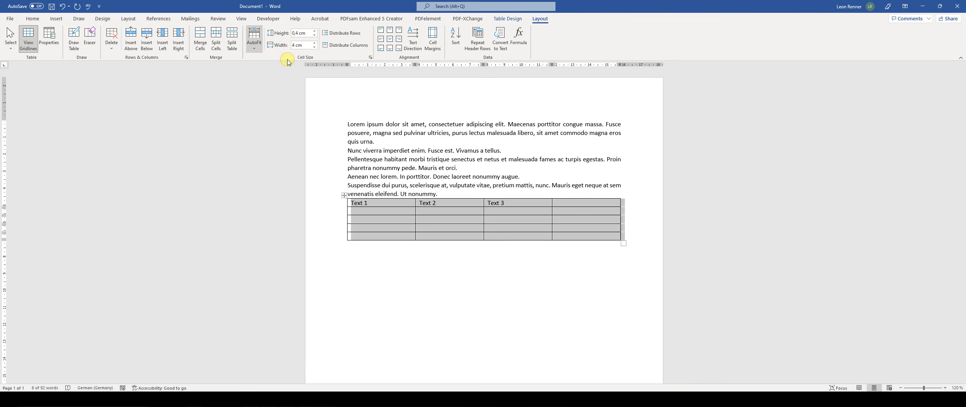
left_click(377, 204)
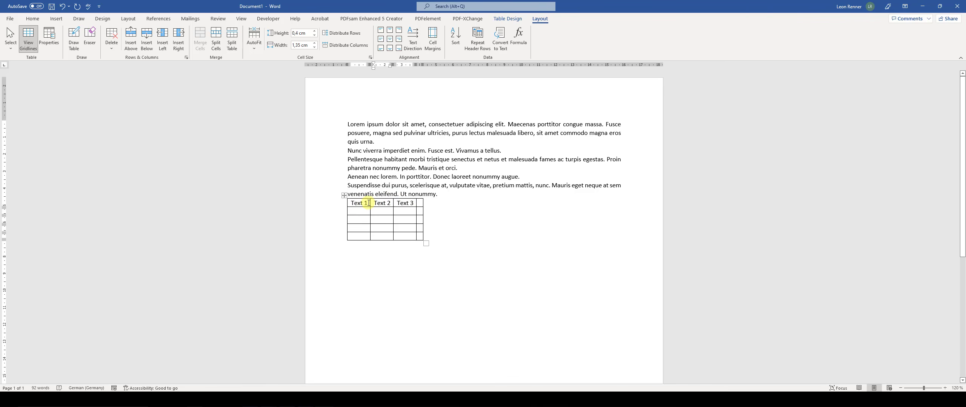
left_click(255, 46)
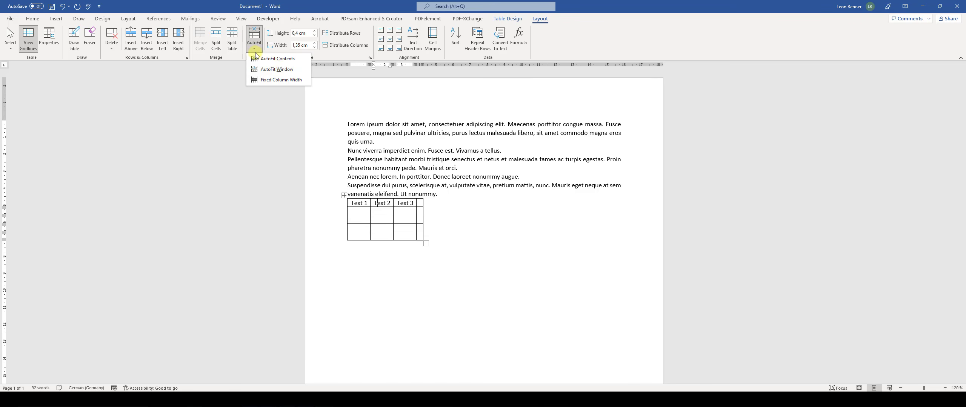
left_click(362, 209)
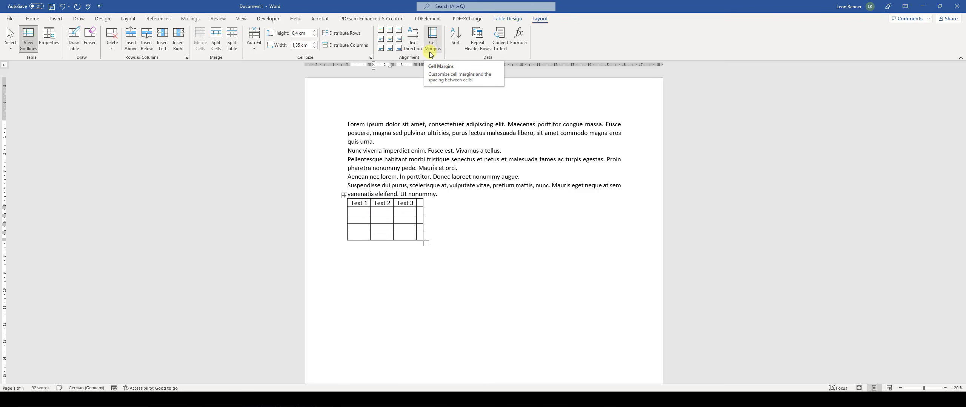
Remove the default left and right cell margins for the whole table
left_click(344, 195)
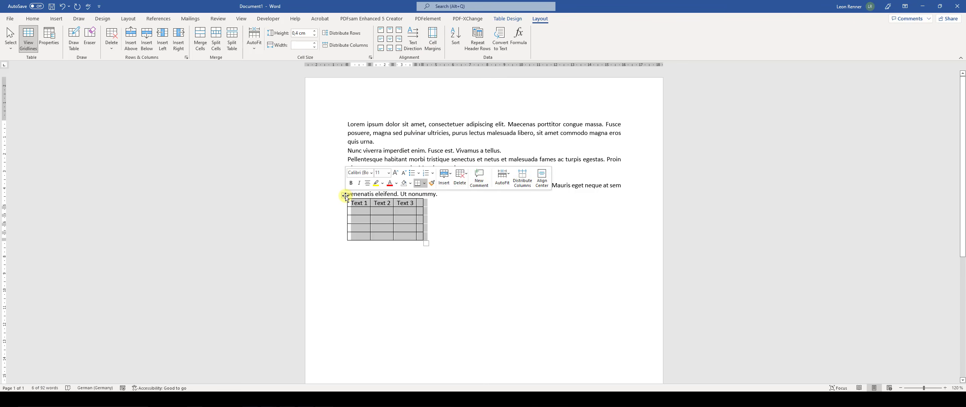
left_click(435, 48)
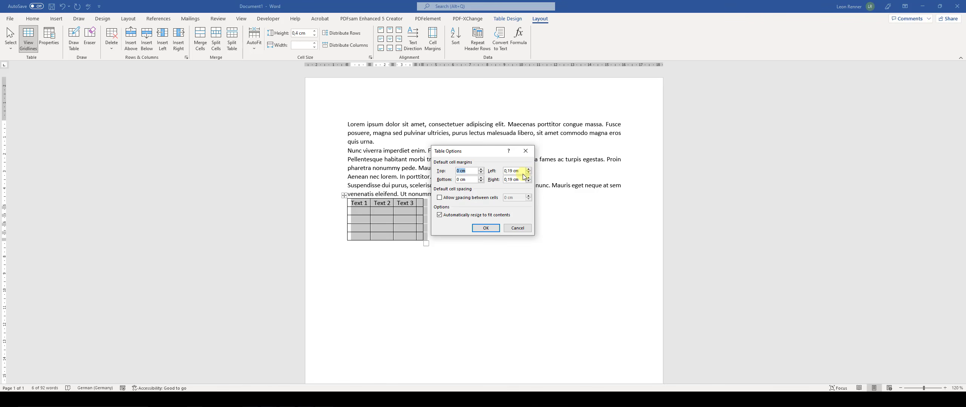
double_click(511, 171)
double_click(511, 180)
left_click(486, 228)
left_click(363, 213)
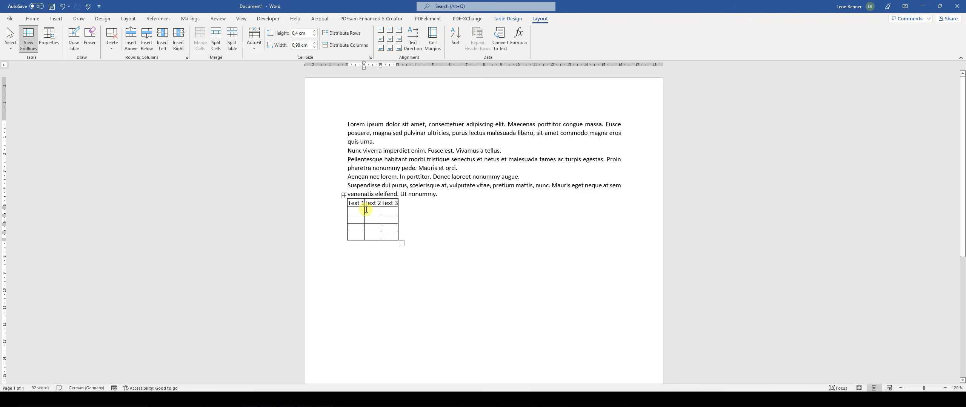
Fit the table without side cell margins to the page using AutoFit Window and make all columns equally wide
left_click(345, 195)
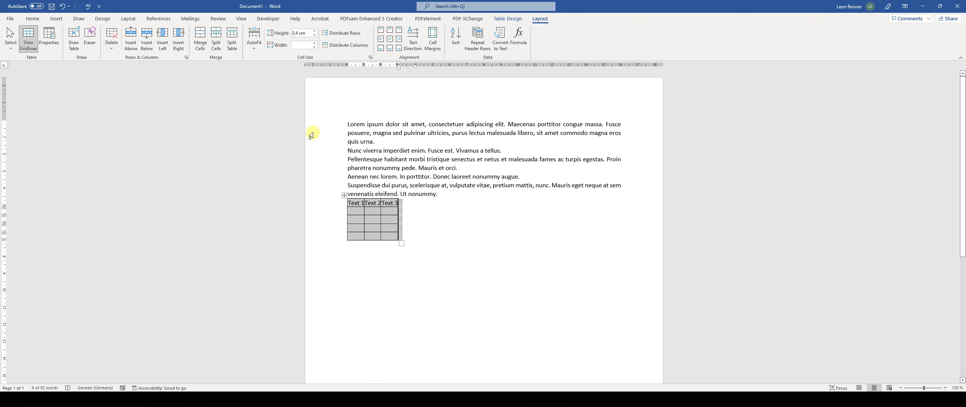
left_click(254, 39)
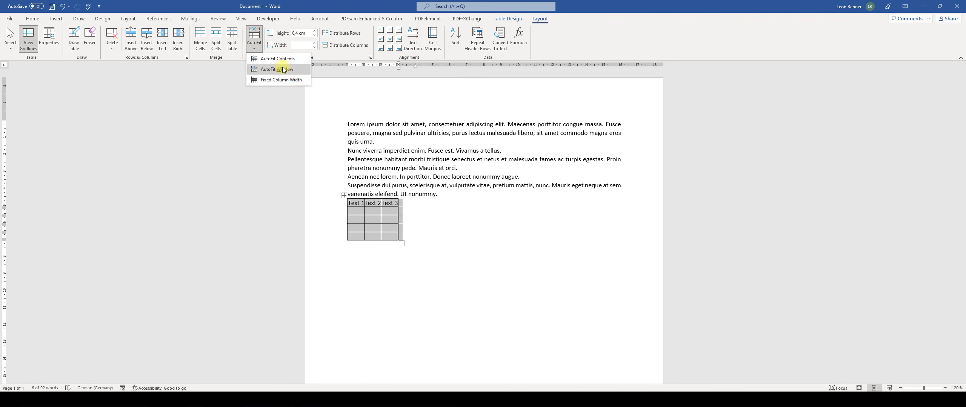
left_click(280, 69)
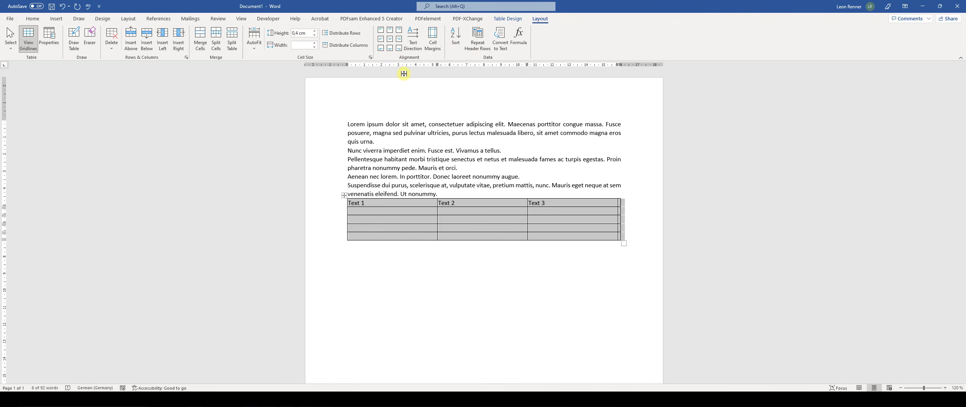
left_click(345, 45)
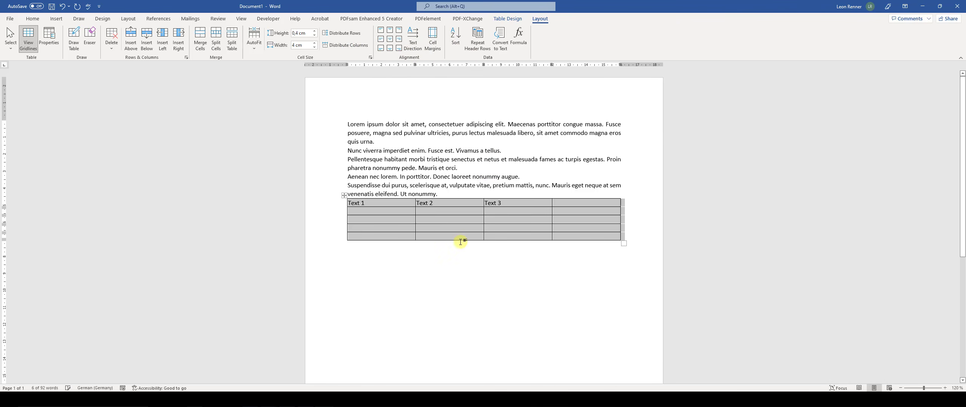
left_click(448, 207)
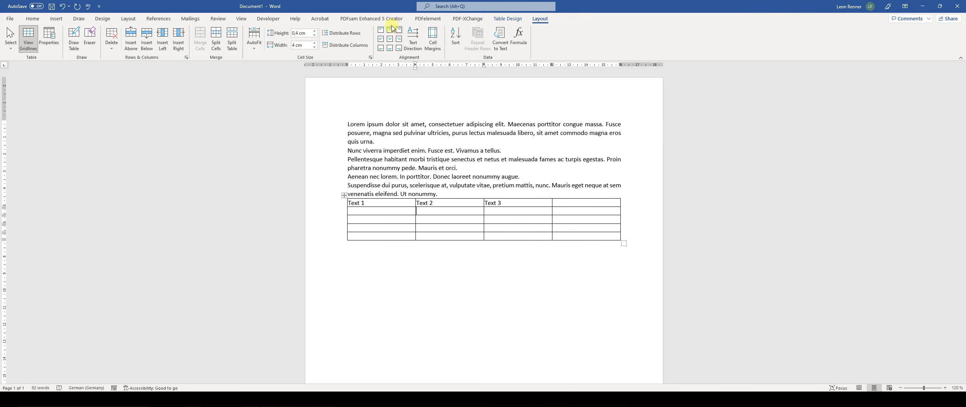
Increase the height of the table's first row to about 1.89 cm
mouse_move(351, 207)
left_click_drag(351, 207, 353, 231)
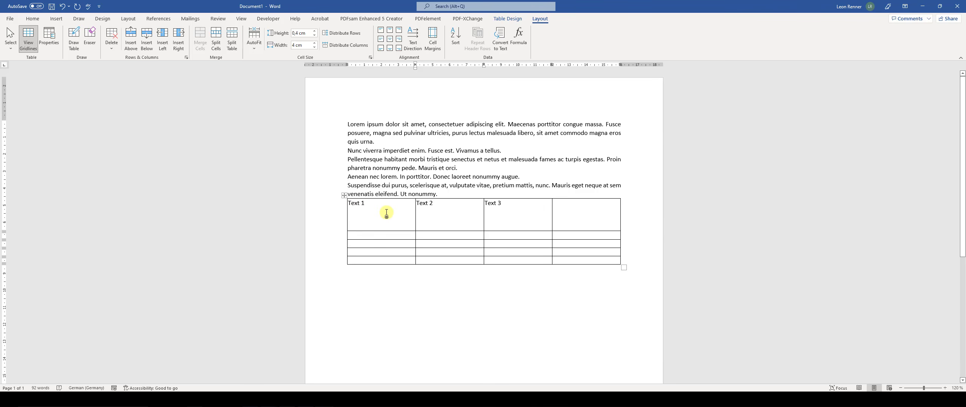
left_click(364, 205)
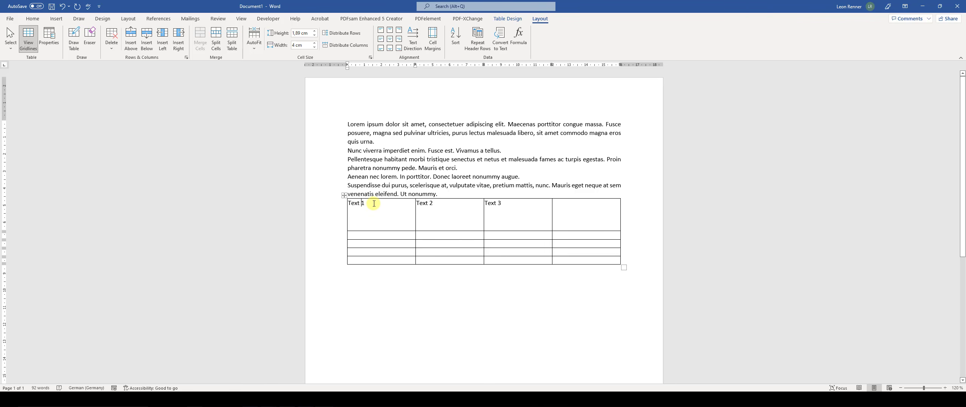
Centre the text of the whole first row horizontally and vertically in its cells
left_click(333, 209)
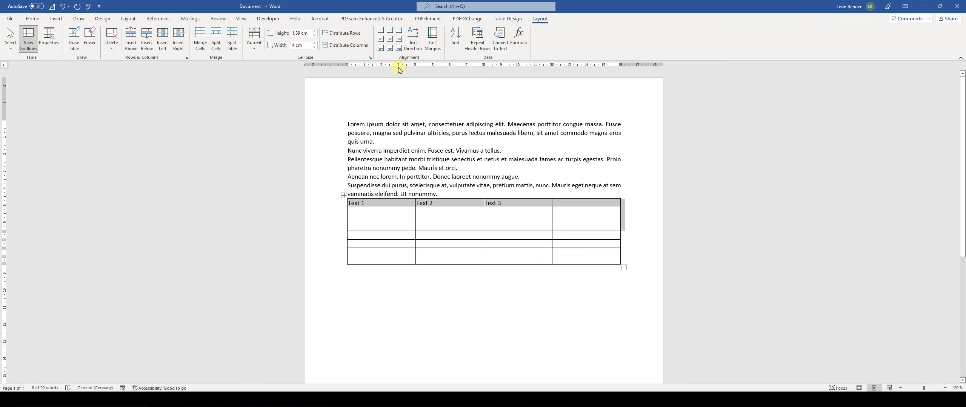
left_click(390, 39)
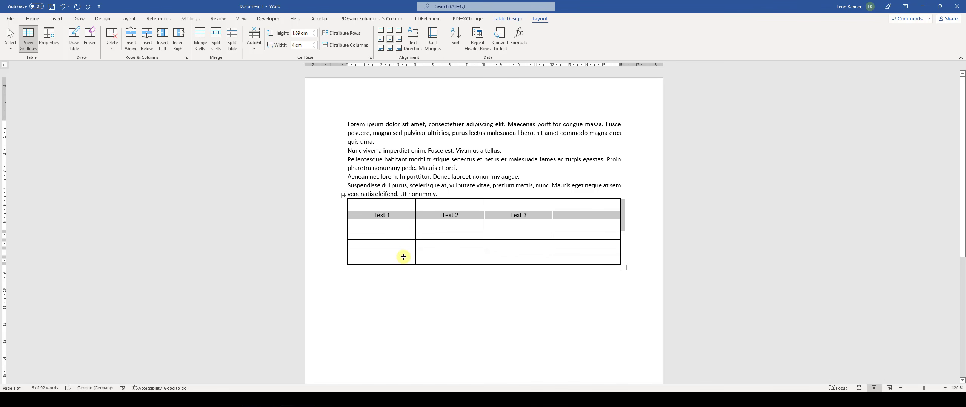
left_click(456, 222)
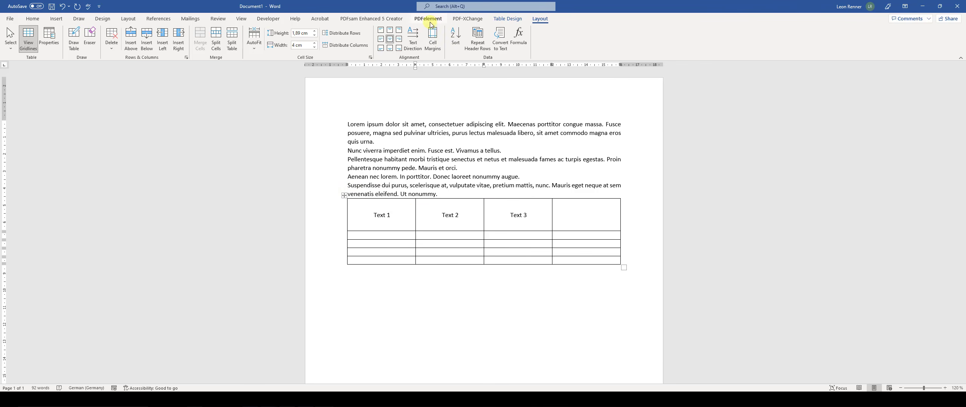
Browse the full gallery of table styles without applying one, and show the available border styles
left_click(512, 17)
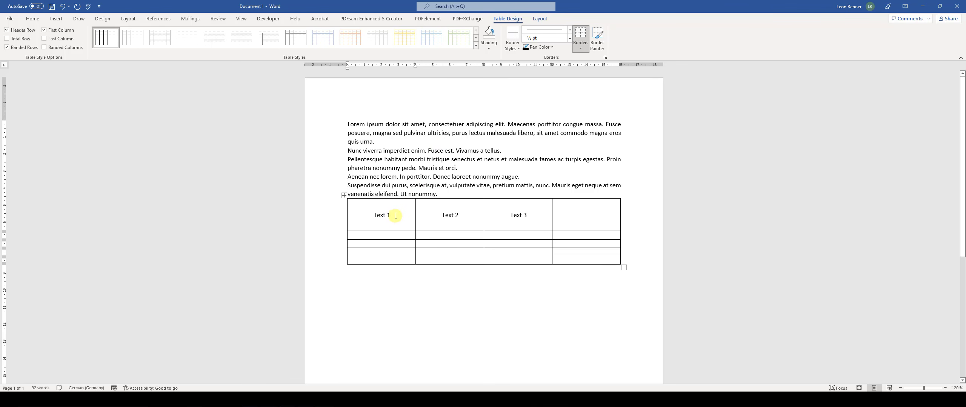
left_click(536, 19)
left_click(506, 20)
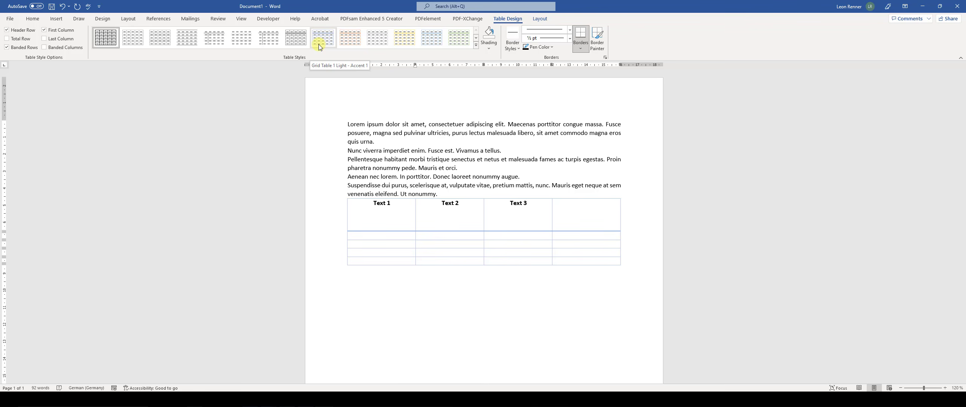
left_click(475, 45)
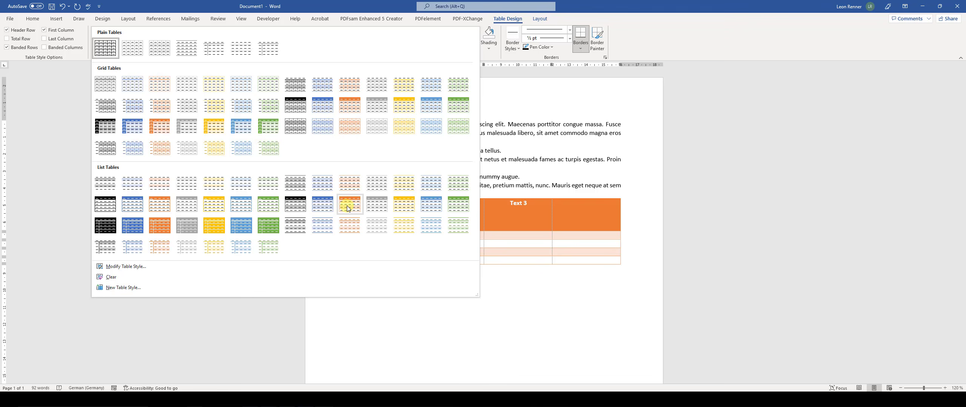
left_click(543, 217)
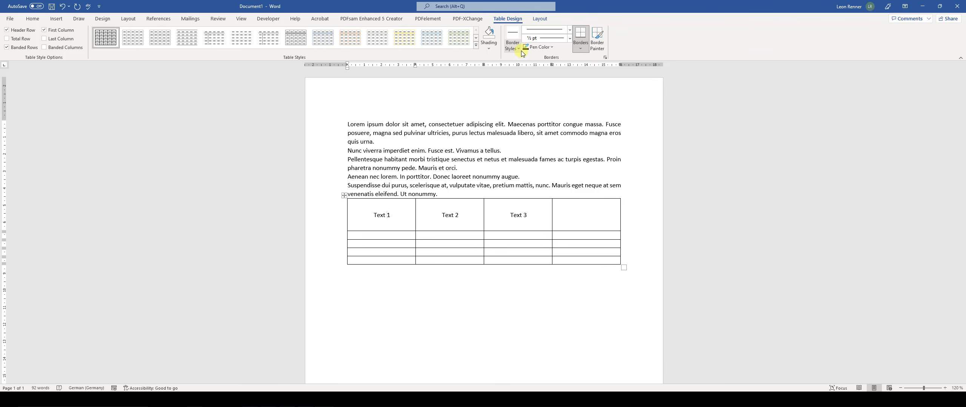
left_click(520, 51)
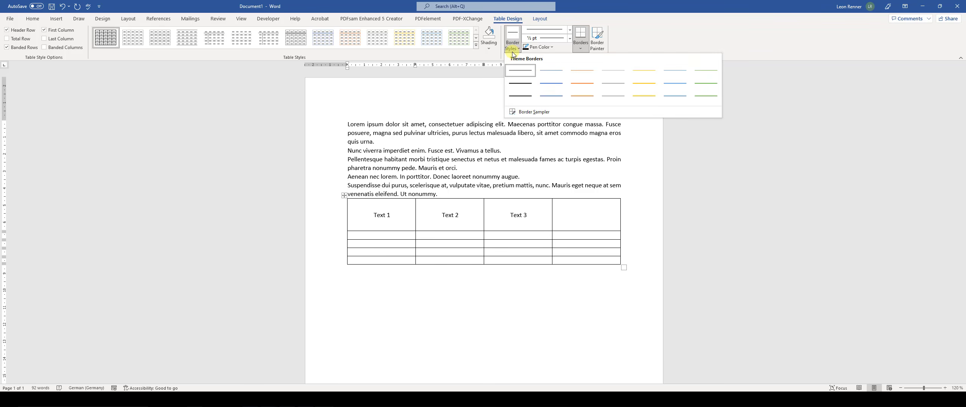
Set the table border pen to a thick multi-line style, 2 ¼ pt wide, in orange
left_click(547, 49)
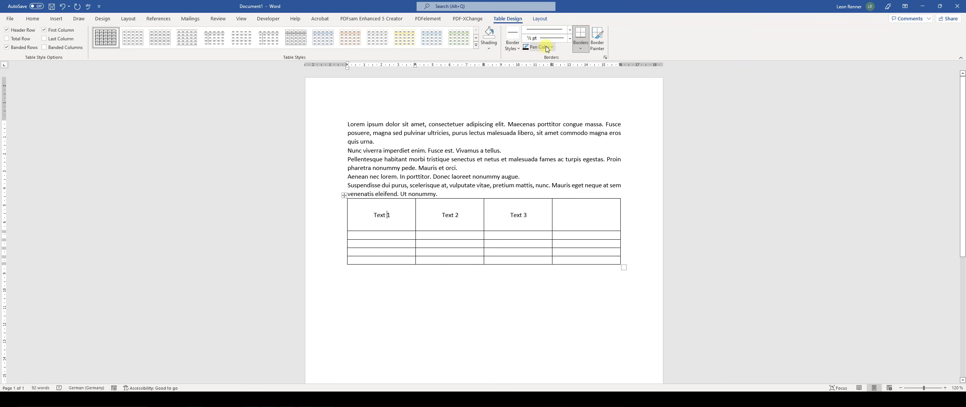
left_click(571, 31)
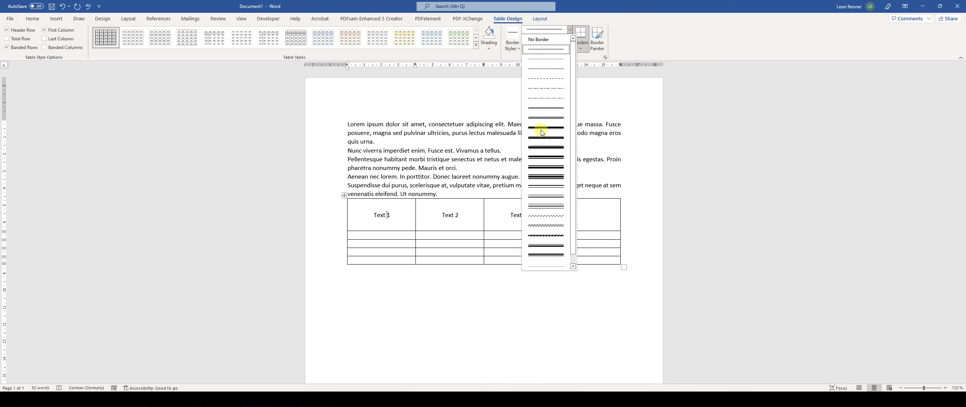
left_click(553, 158)
left_click(570, 38)
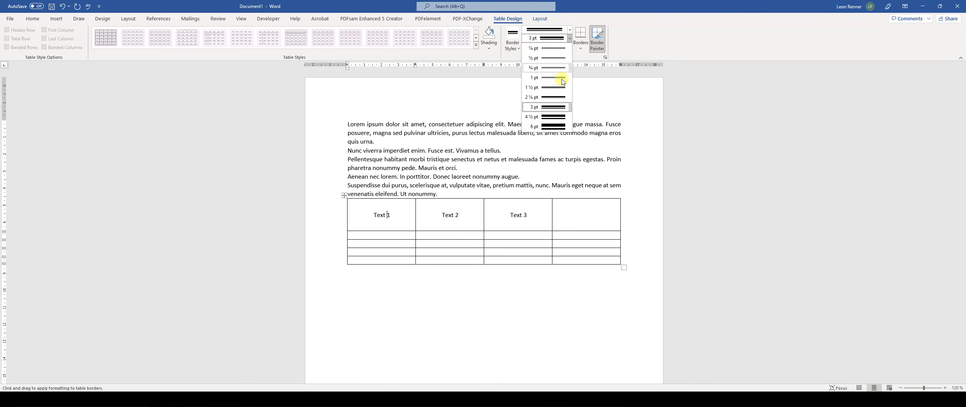
left_click(552, 97)
left_click(549, 47)
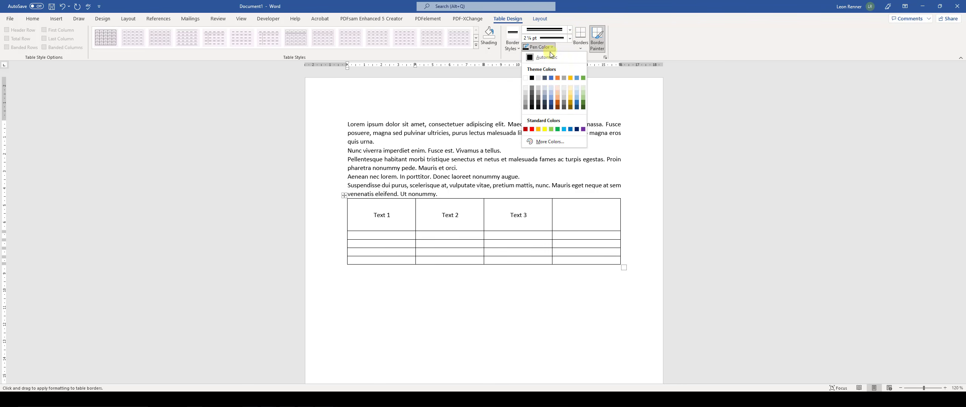
left_click(558, 78)
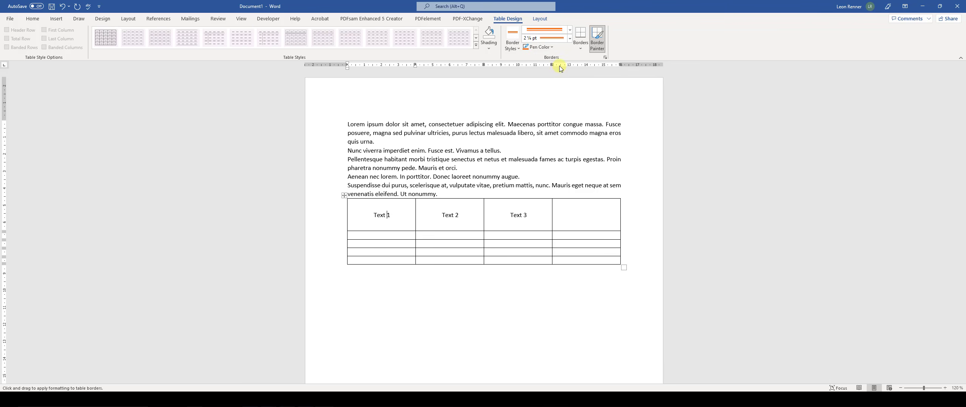
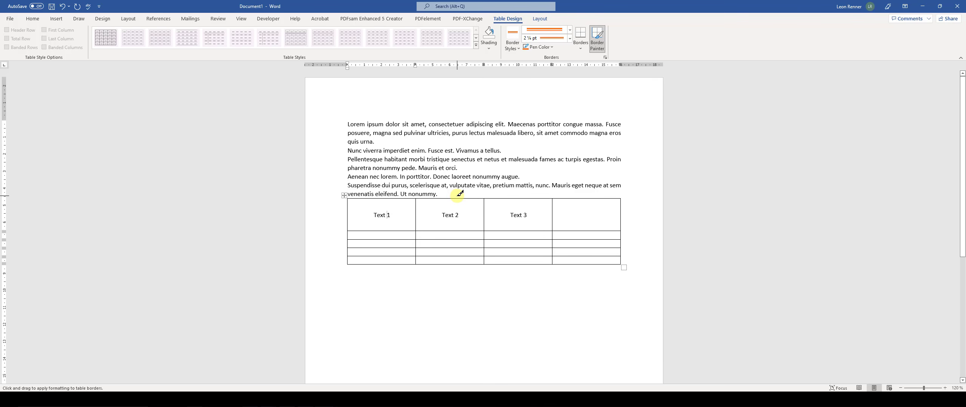
Paint the vertical border between the Text 1 and Text 2 cells and leave the Border Painter switched off
left_click(417, 215)
key("Escape")
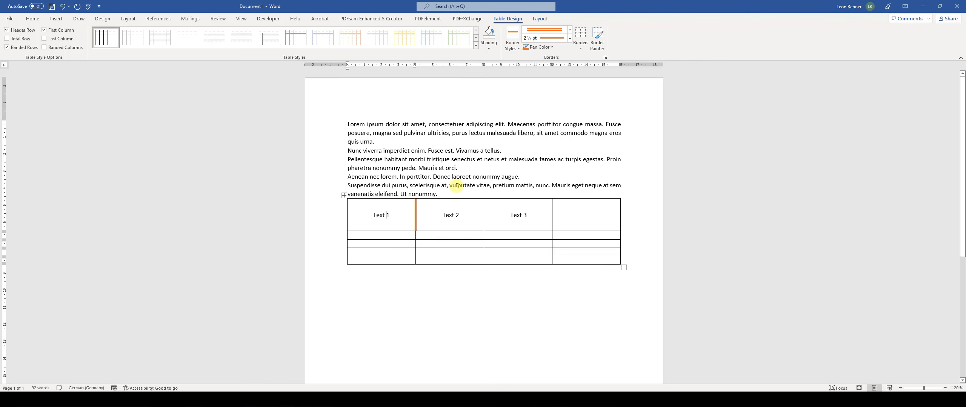
left_click(597, 39)
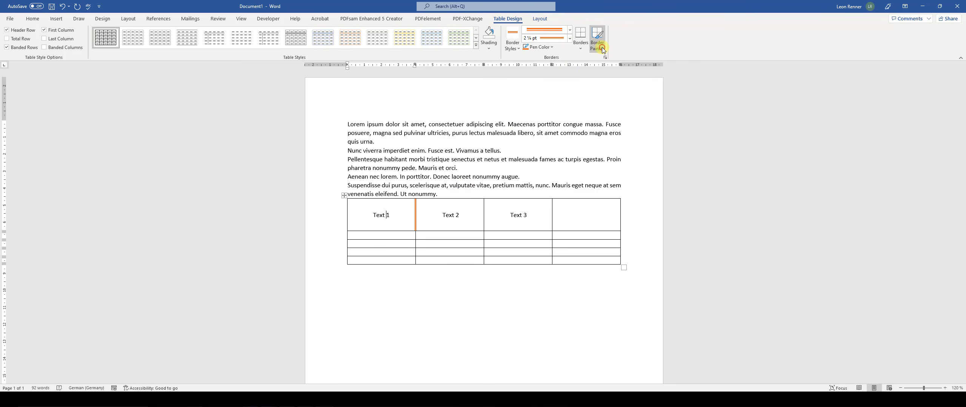
left_click(469, 197)
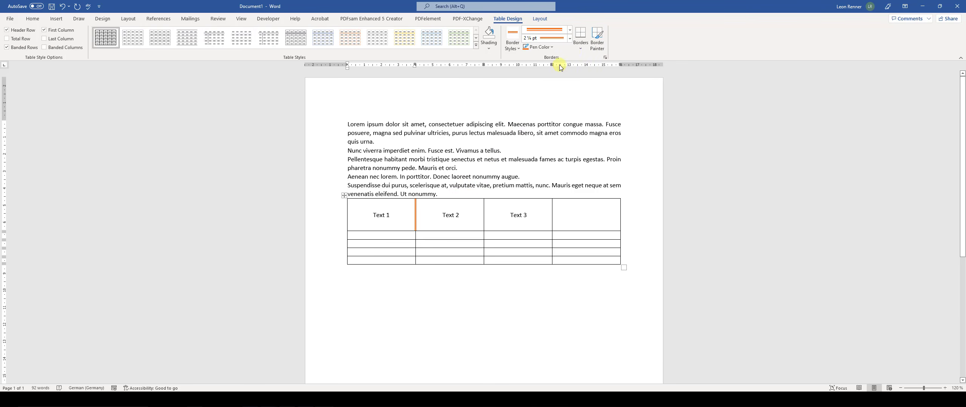
left_click(598, 41)
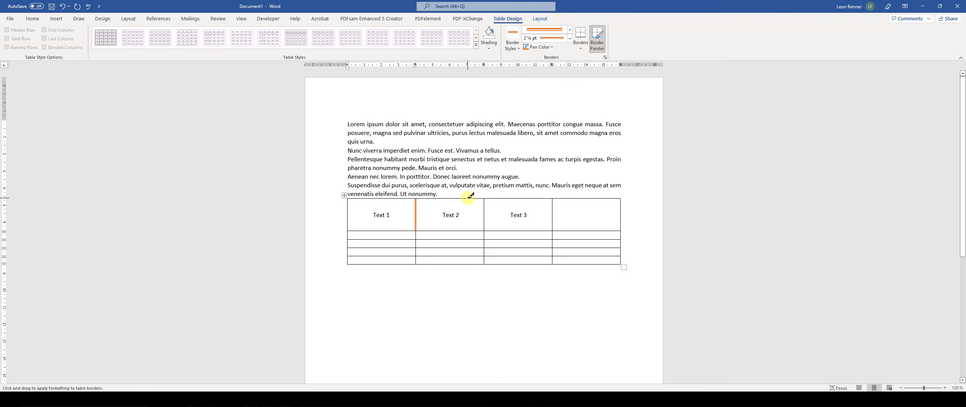
left_click(470, 196)
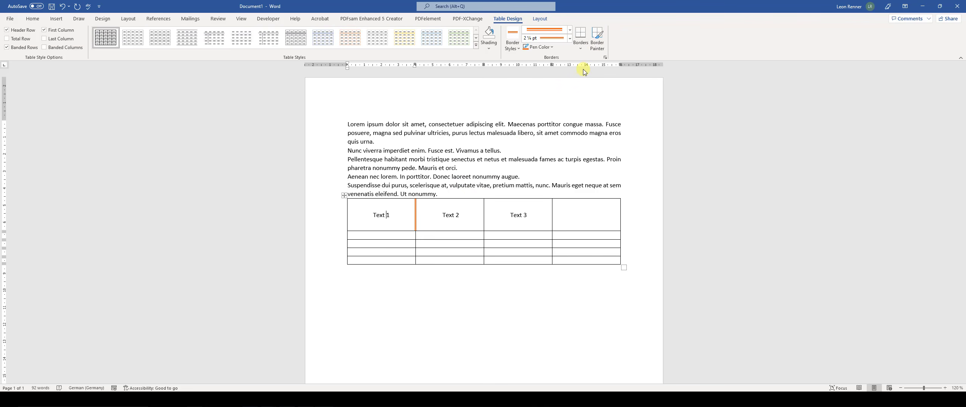
left_click(460, 215)
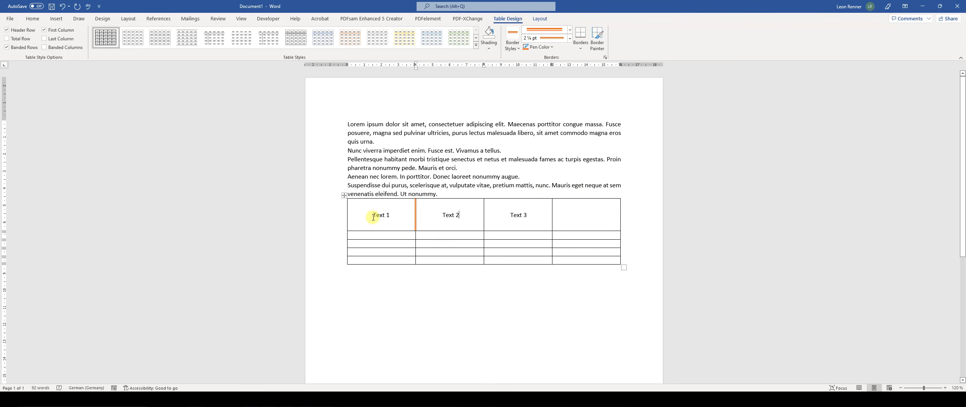
Apply the orange border as the top border of the table's whole first row
left_click(332, 213)
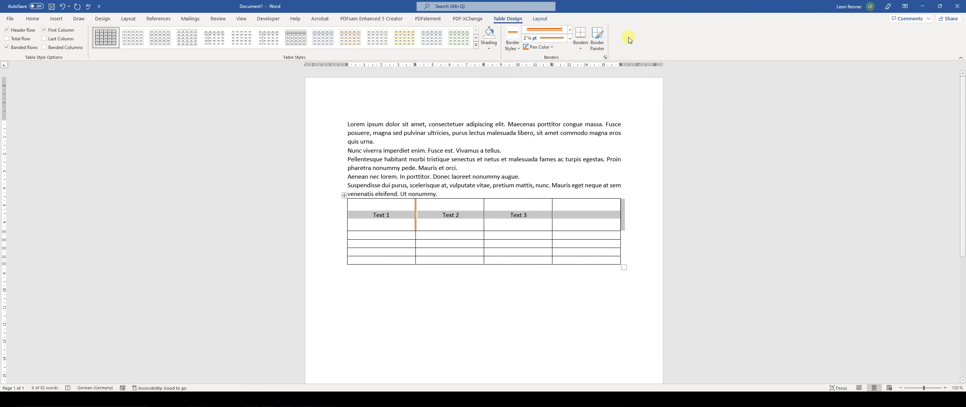
left_click(582, 50)
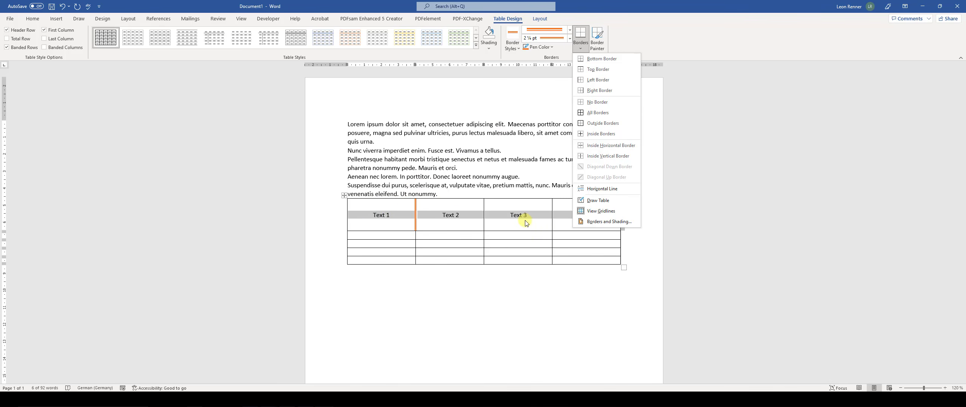
left_click(597, 70)
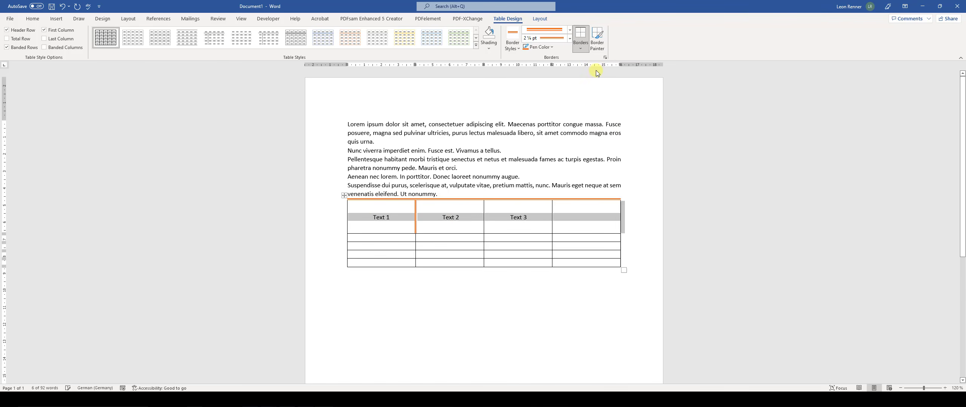
left_click(476, 213)
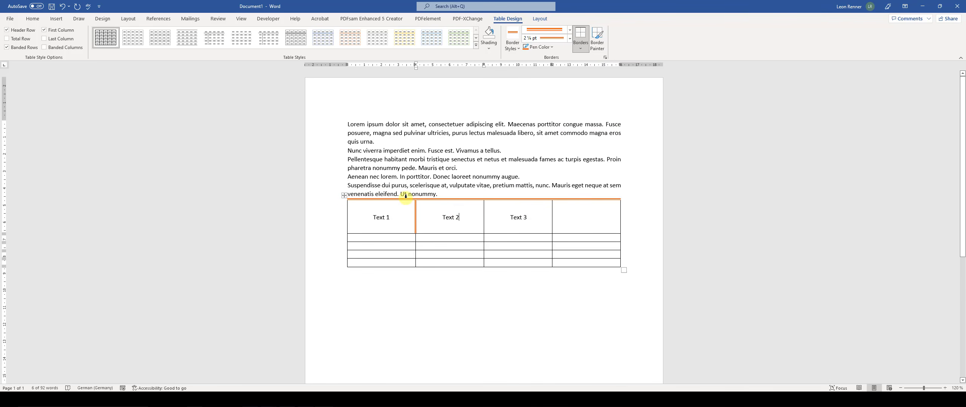
Apply the orange border as outside borders around the whole table
left_click(344, 196)
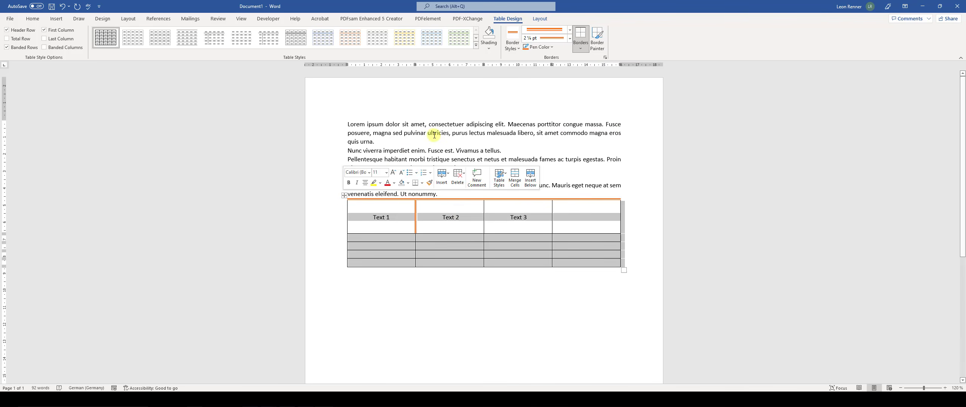
left_click(580, 49)
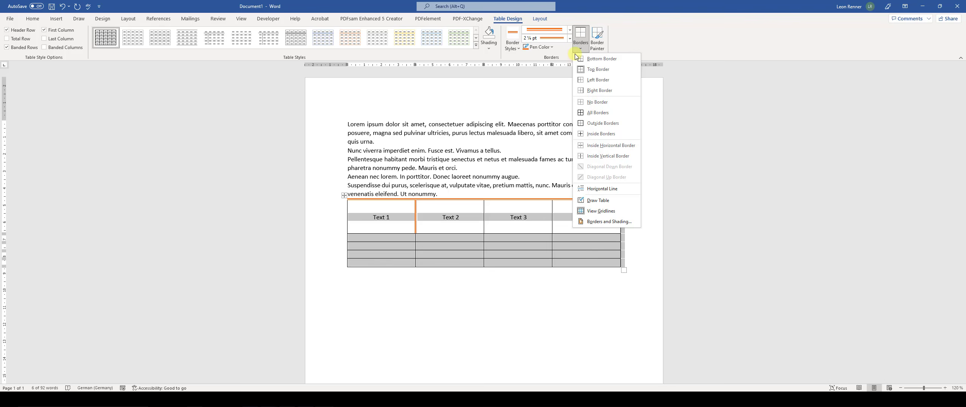
left_click(607, 127)
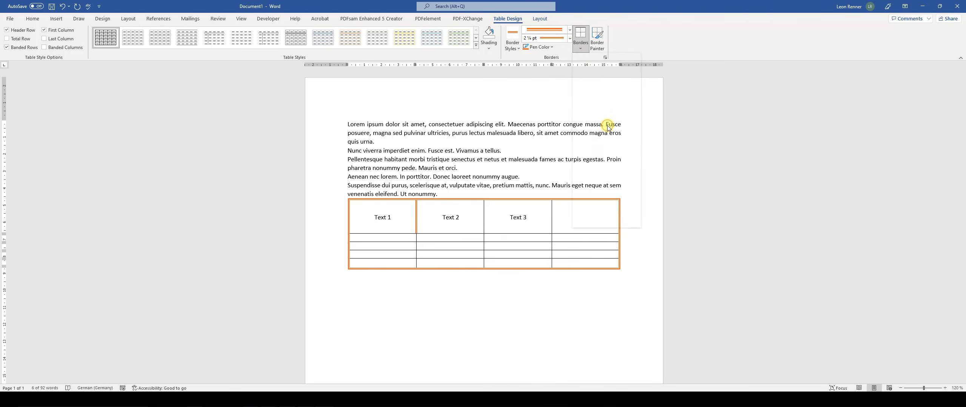
left_click(504, 239)
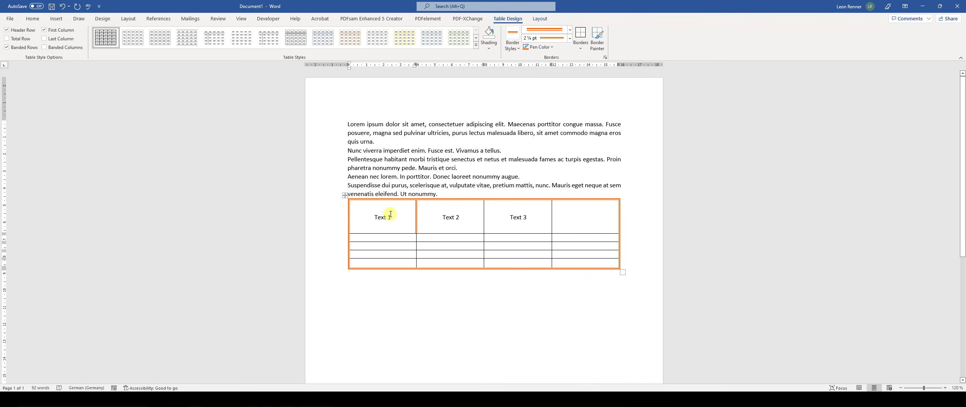
Shade the table's first row with Blue-Gray, Text 2, Lighter 80%
left_click(328, 217)
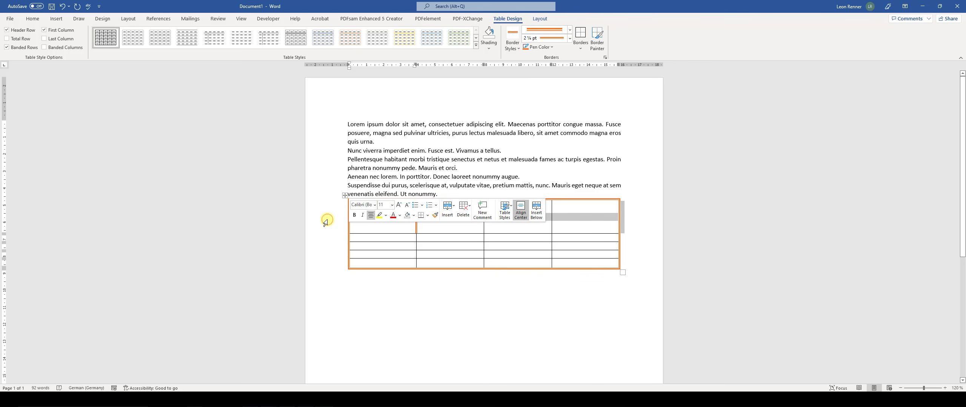
left_click(488, 48)
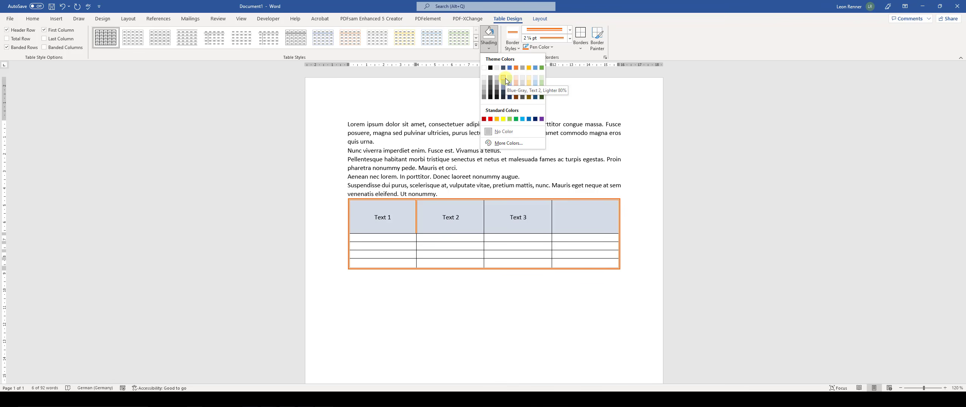
left_click(505, 78)
left_click(445, 230)
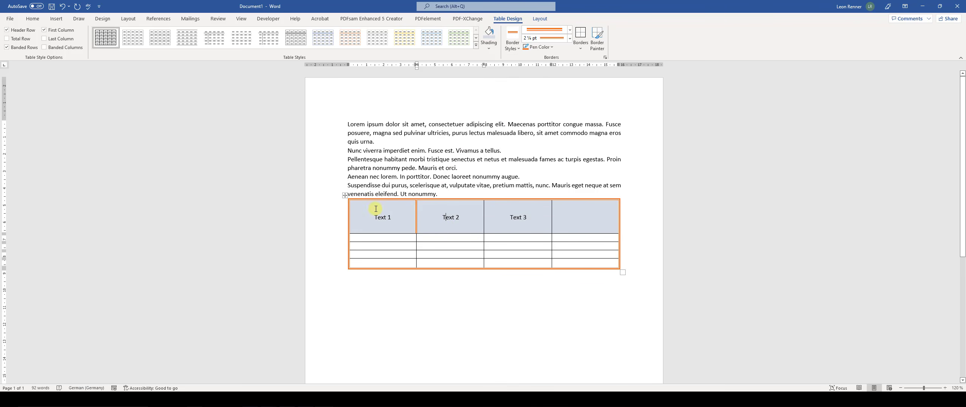
Delete the entire table from the document
left_click(345, 196)
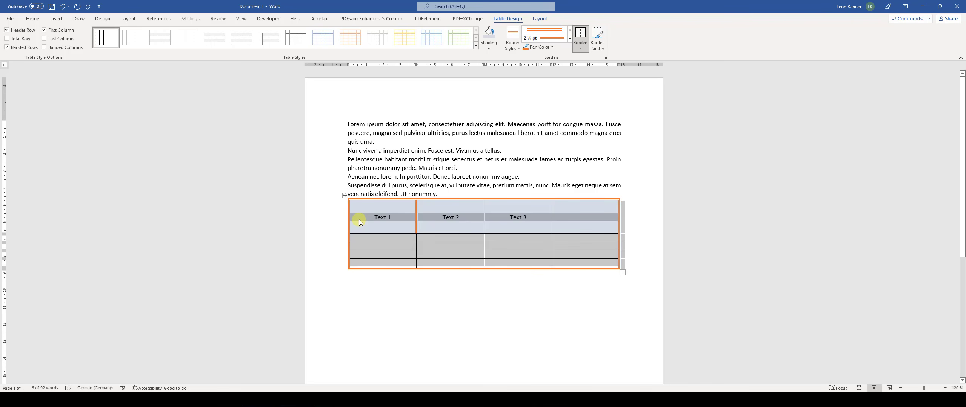
key("BackSpace")
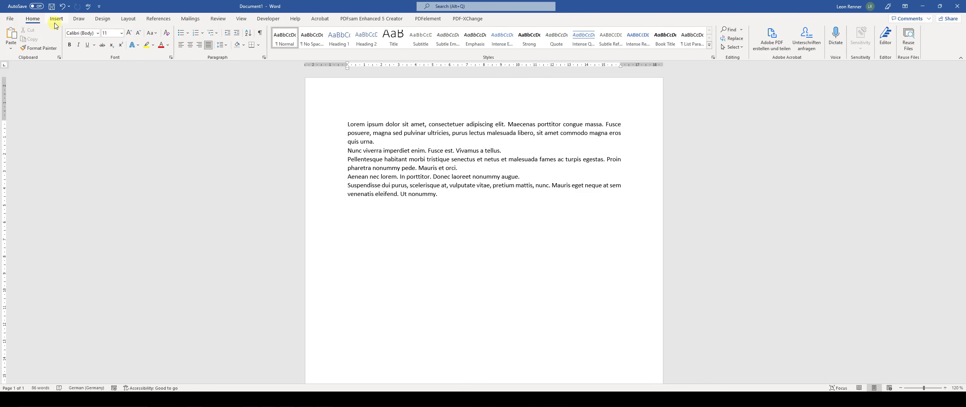
left_click(55, 19)
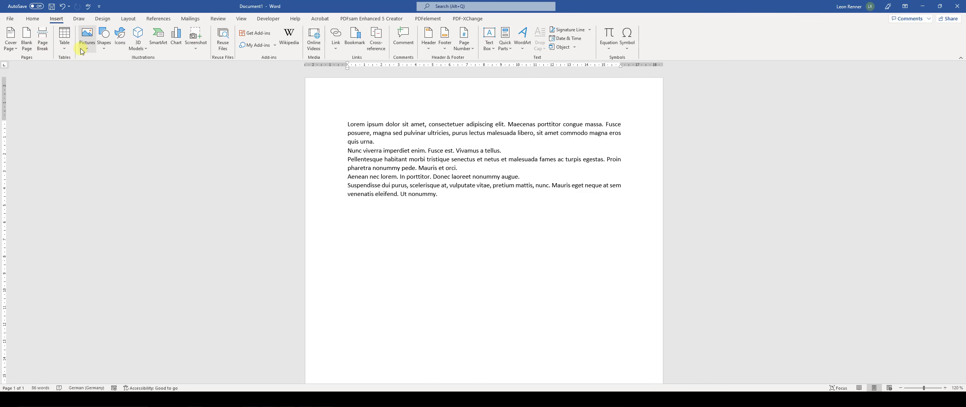
left_click(82, 50)
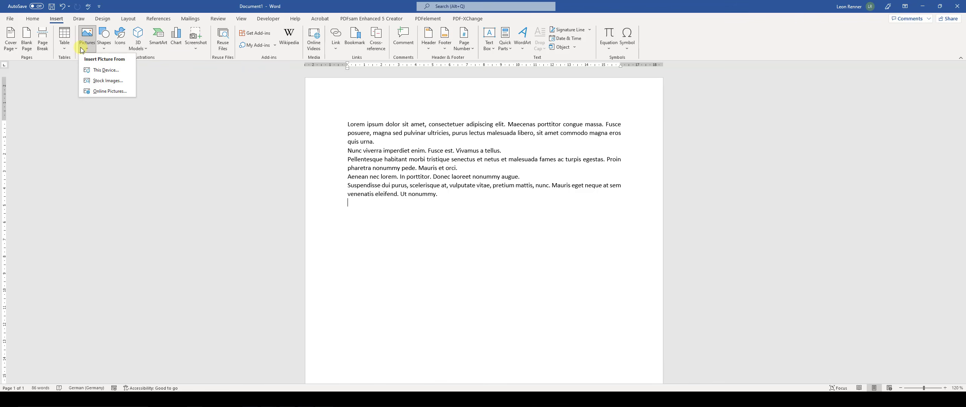
left_click(114, 75)
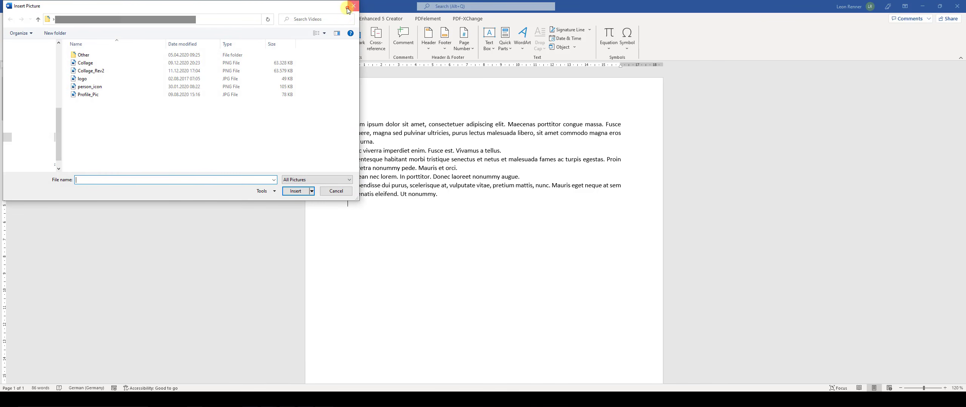
left_click(346, 10)
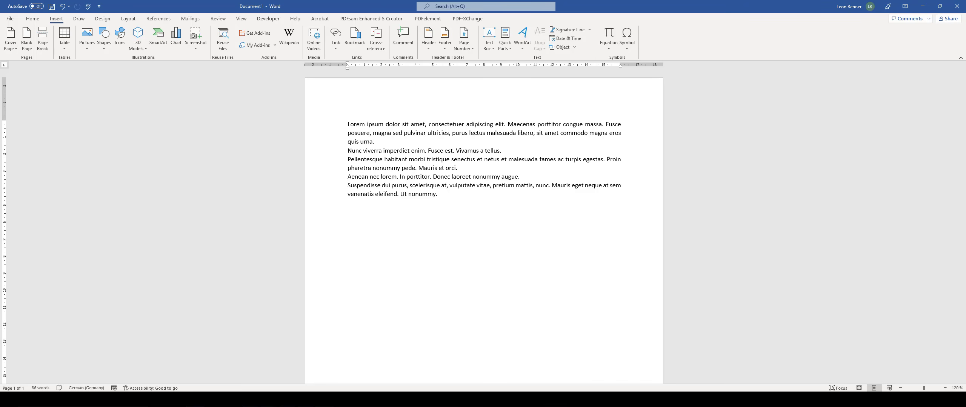
Bring the blue person icon picture from the other window into the document below the last paragraph
key("alt+Tab")
left_click_drag(630, 197, 401, 236)
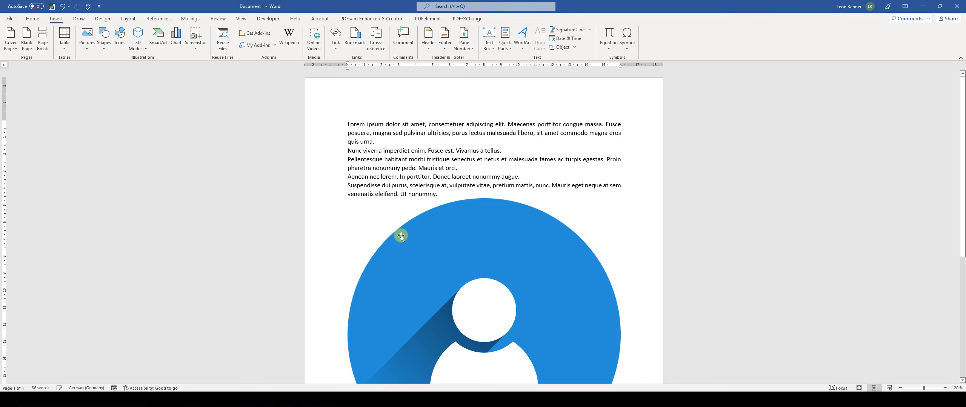
Shrink the person icon picture proportionally to about 9 cm wide
left_click(554, 238)
scroll(510, 227, "down", 4)
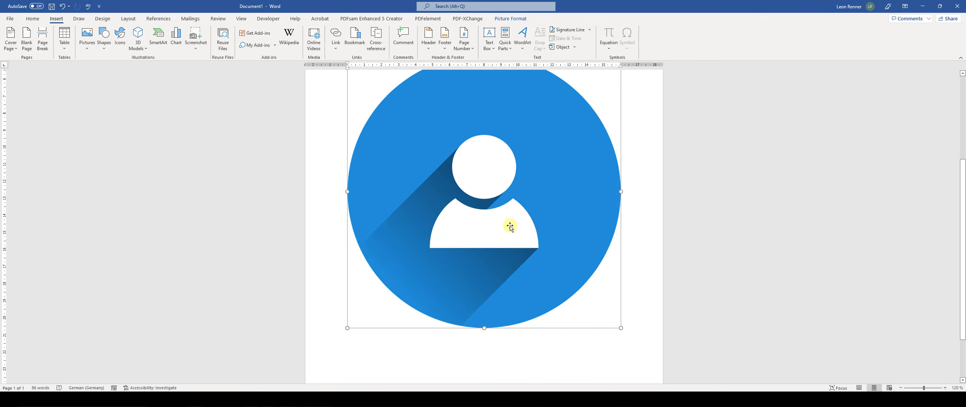
scroll(509, 227, "up", 3)
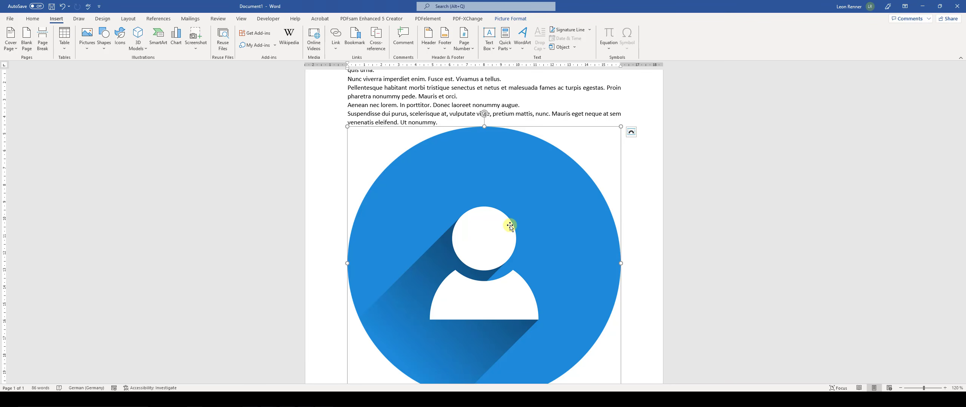
scroll(510, 226, "down", 2)
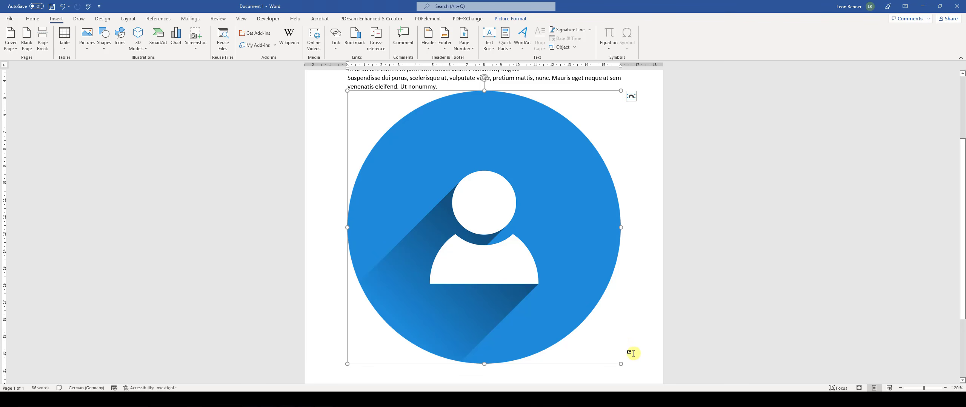
left_click_drag(621, 364, 494, 243)
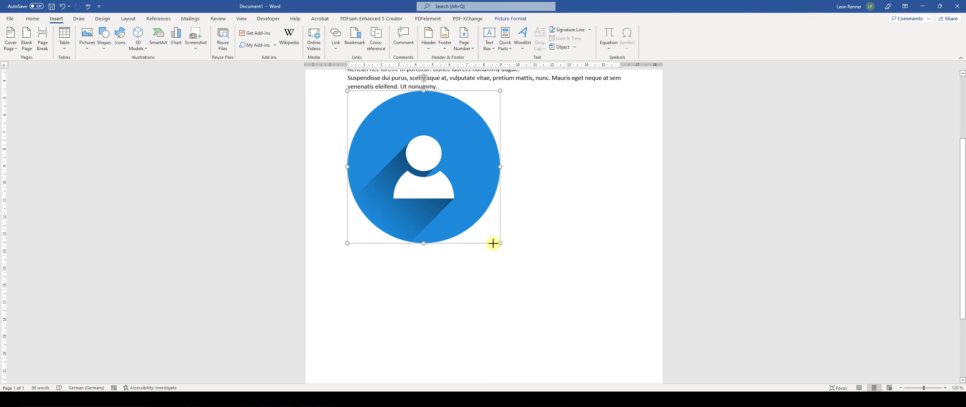
scroll(494, 243, "up", 1)
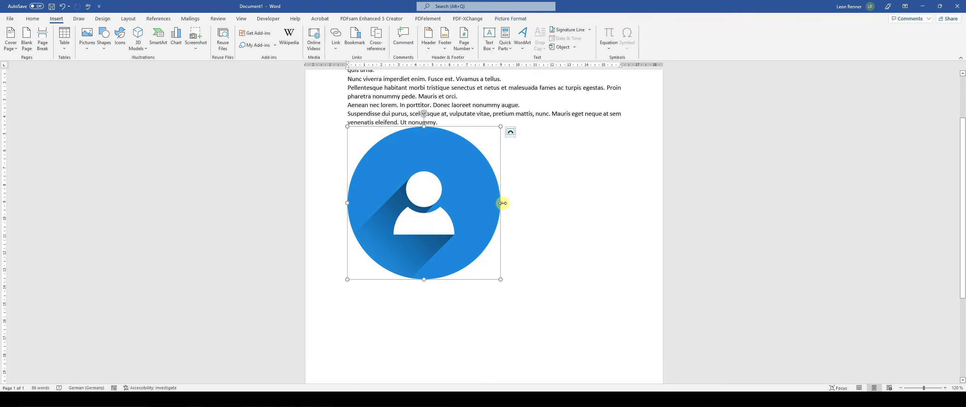
Try narrowing the picture by its width alone, undo that, and shrink it proportionally to about 7 cm wide
left_click_drag(502, 203, 422, 215)
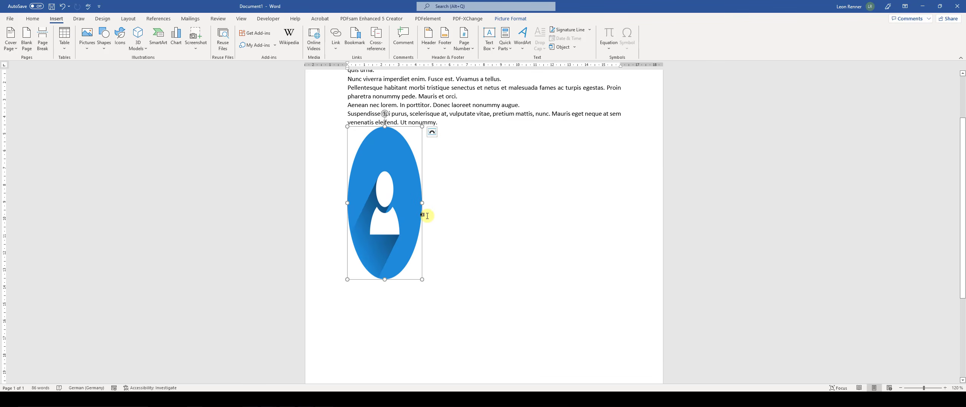
key("ctrl+z")
left_click_drag(507, 283, 464, 242)
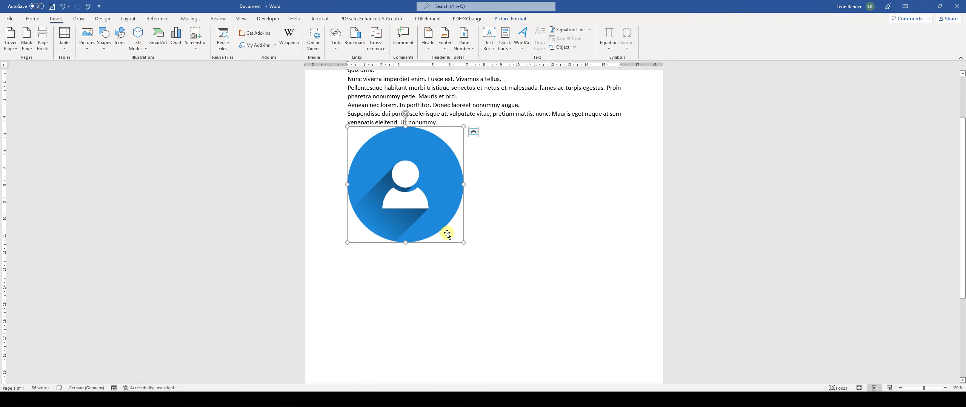
Move the inline person icon picture to the end of the first paragraph, after "quis urna."
scroll(447, 233, "up", 3)
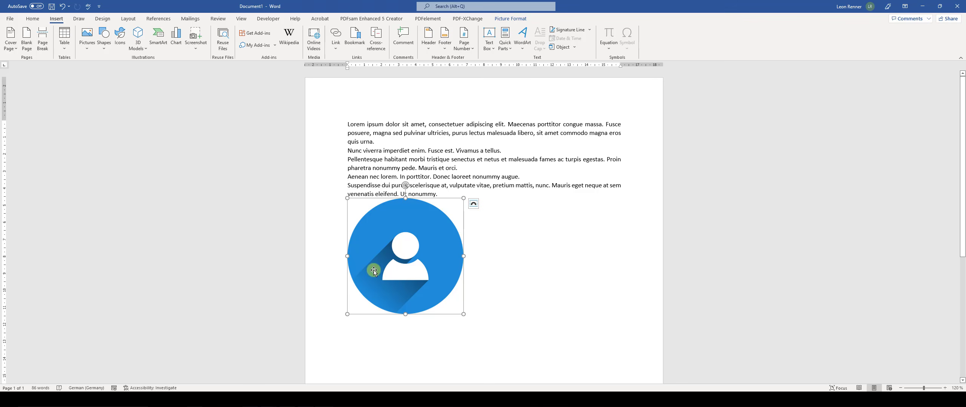
left_click_drag(373, 268, 411, 246)
left_click_drag(393, 266, 572, 145)
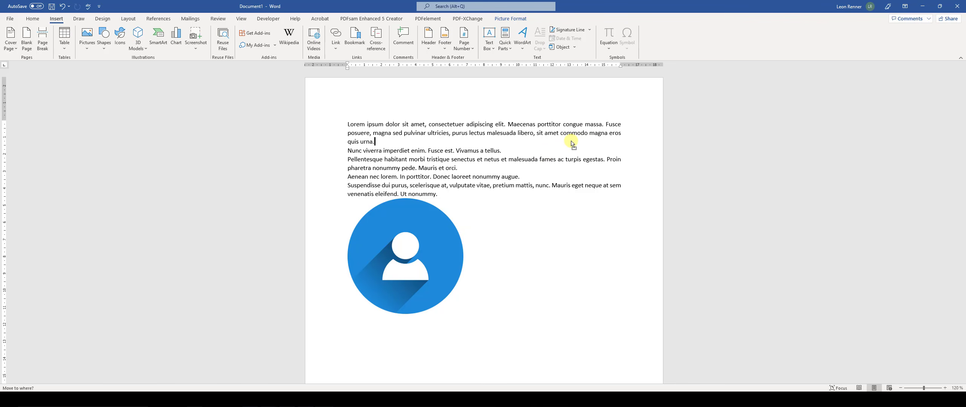
left_click_drag(572, 145, 571, 143)
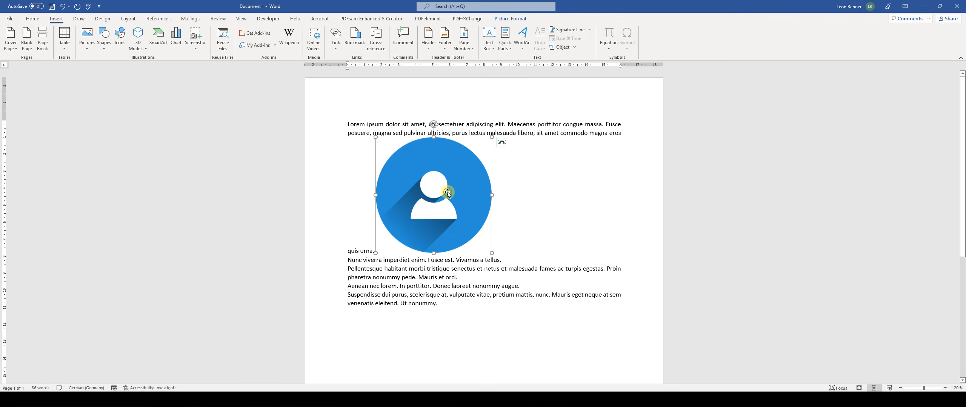
Change the picture's layout from In Line with Text to Top and Bottom text wrapping
left_click(502, 148)
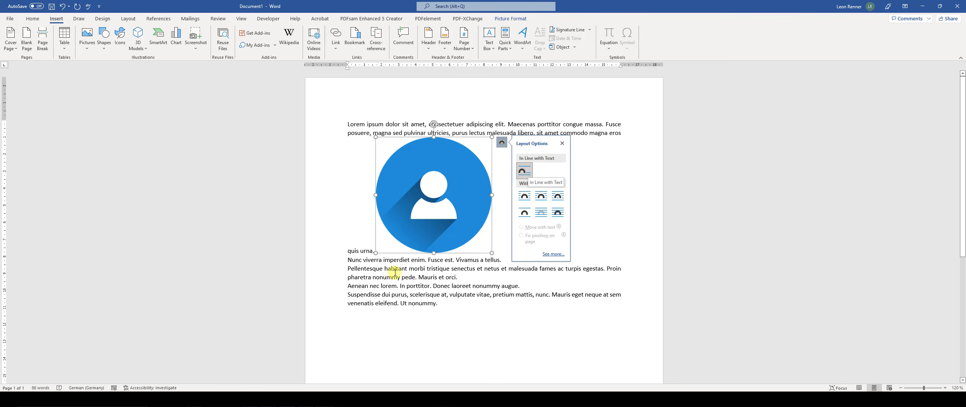
left_click(405, 224)
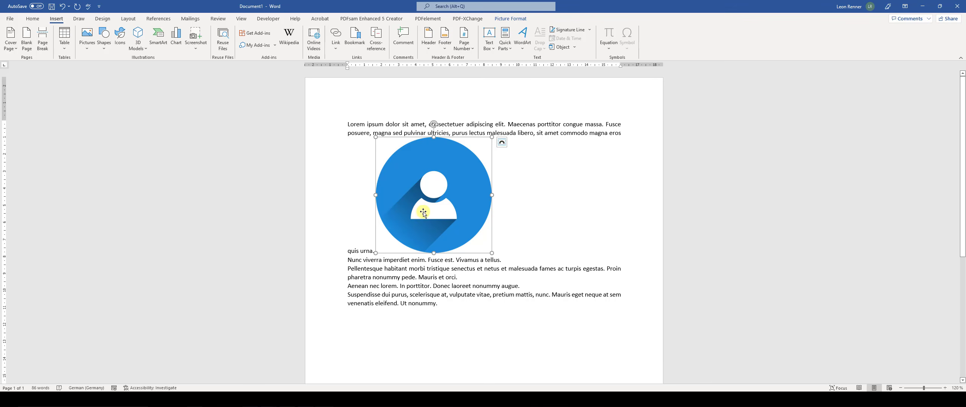
left_click(366, 252)
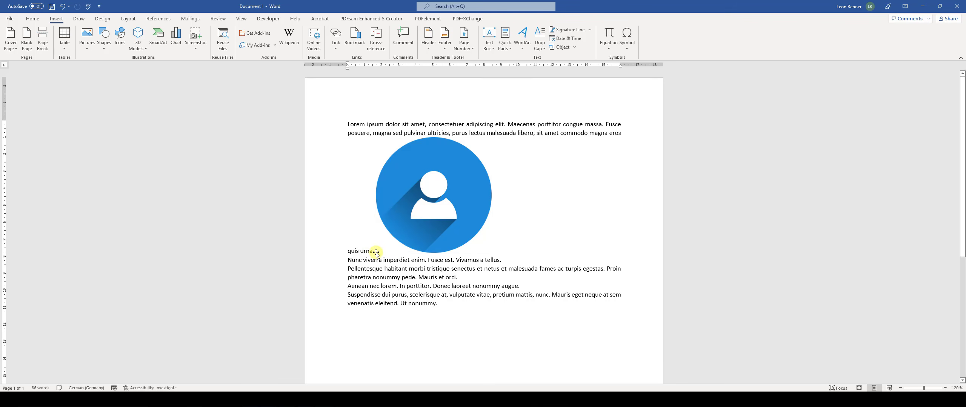
left_click(427, 195)
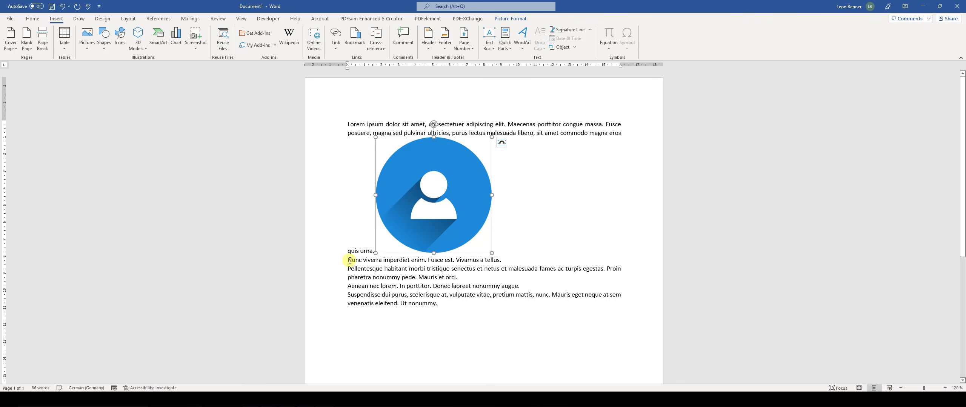
left_click(501, 142)
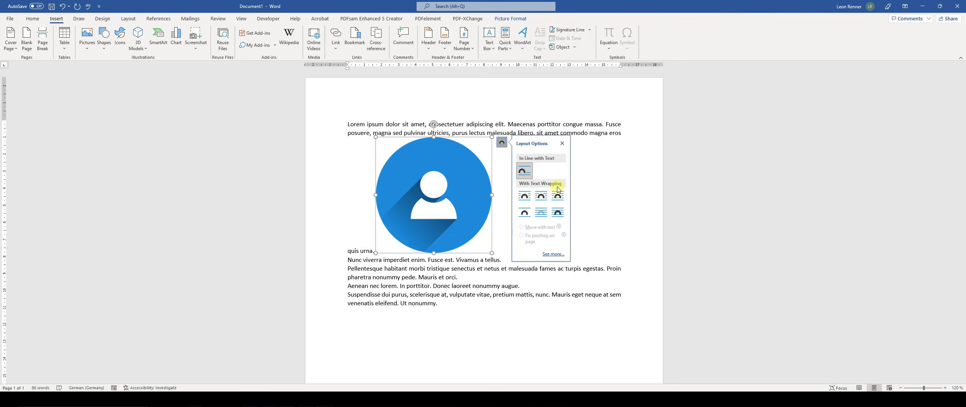
left_click(524, 214)
Position the picture horizontally centred on the page, just below the first paragraph
left_click_drag(422, 172, 472, 187)
left_click(377, 142)
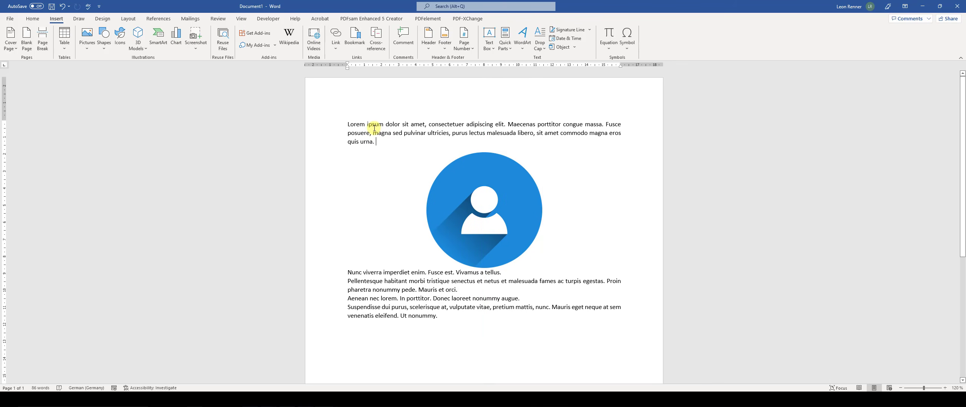
left_click(484, 216)
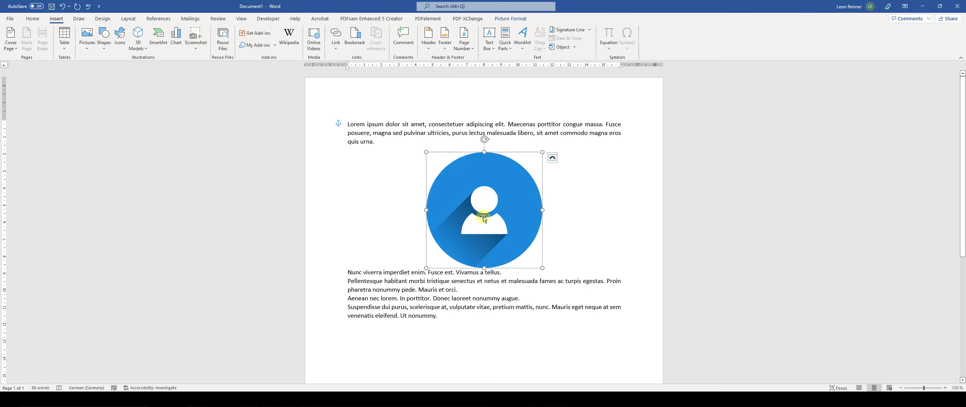
left_click_drag(484, 216, 486, 212)
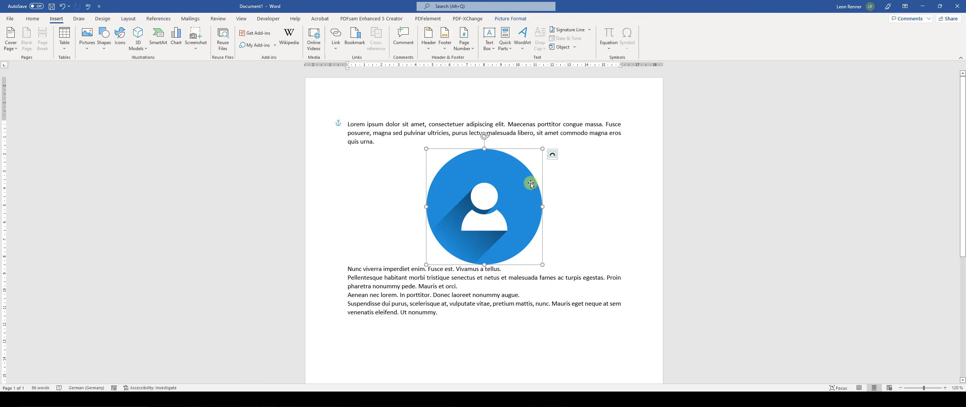
Set the picture's text wrapping to In Front of Text and move it over the right-hand part of the paragraphs
left_click(552, 155)
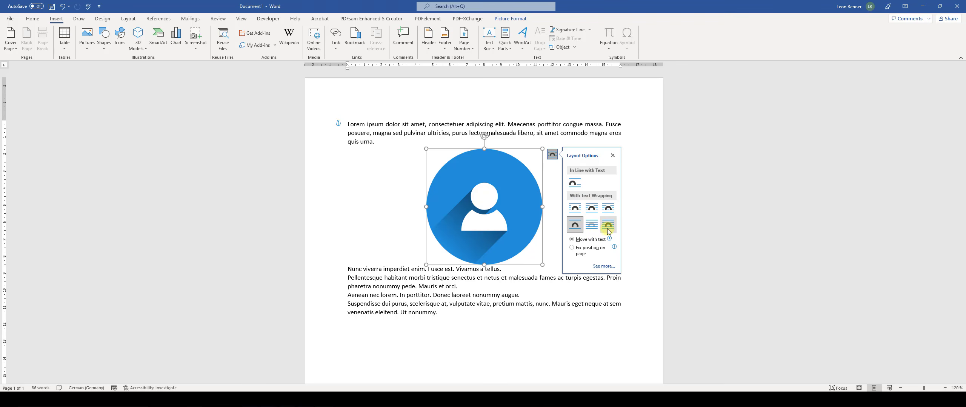
left_click(609, 227)
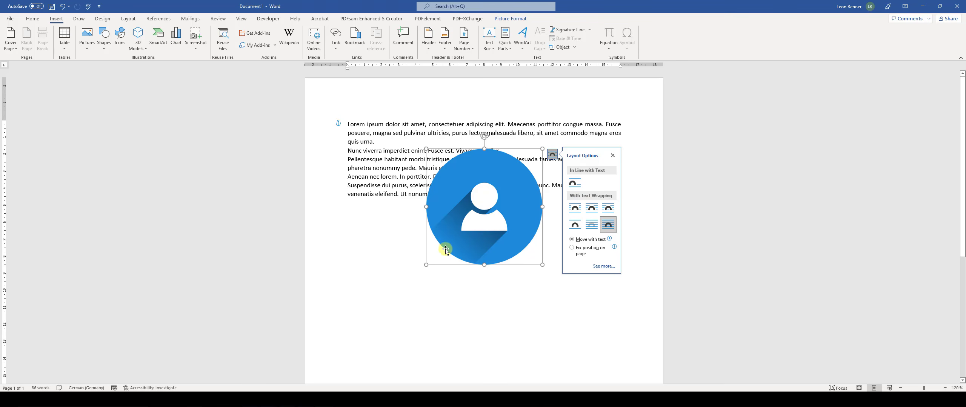
left_click_drag(485, 206, 554, 159)
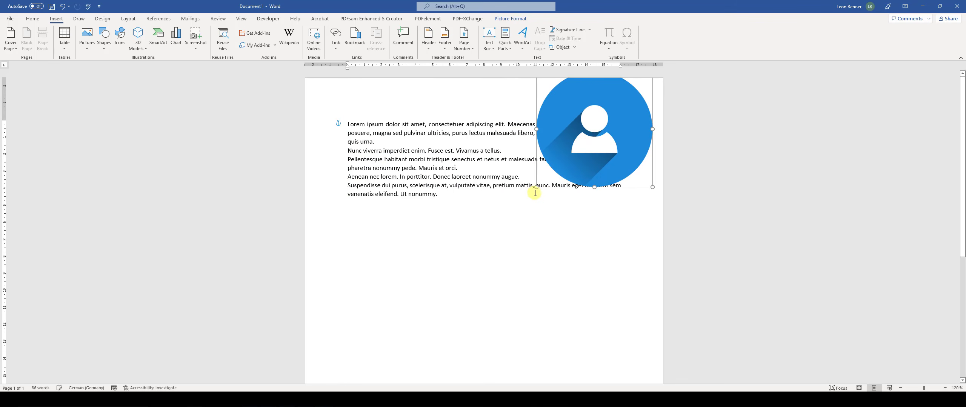
Shrink the picture proportionally to about 4 cm wide and place it centred beneath the last paragraph
left_click_drag(536, 187, 584, 138)
left_click_drag(631, 105, 586, 164)
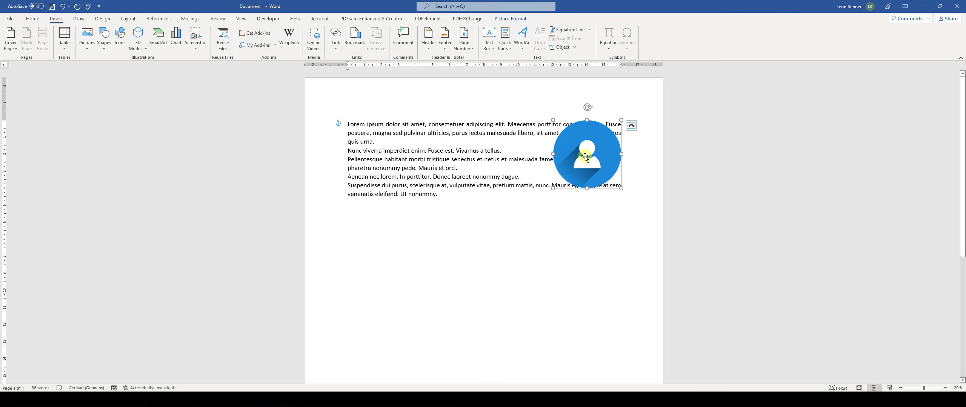
left_click_drag(586, 157, 490, 237)
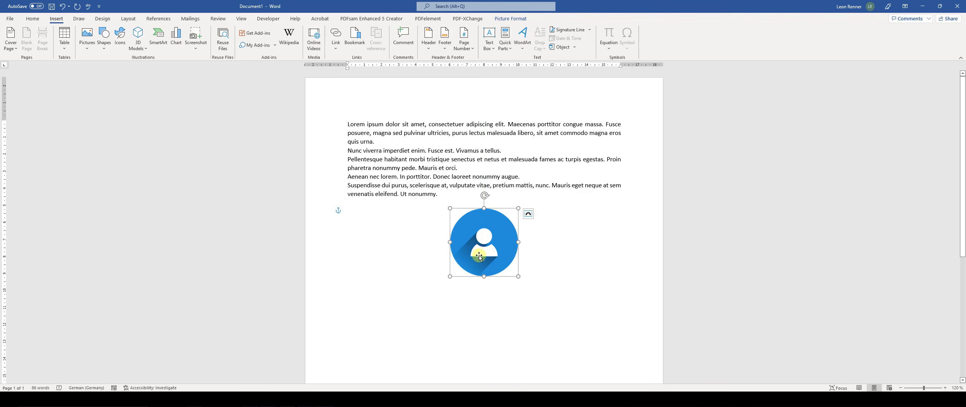
Set the smaller picture's wrapping to Top and Bottom and place it centred between the first and second paragraphs
left_click(528, 214)
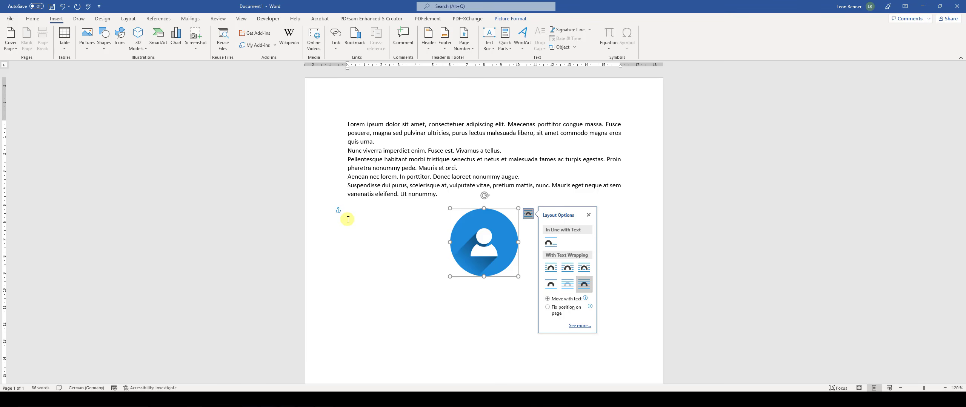
left_click(366, 196)
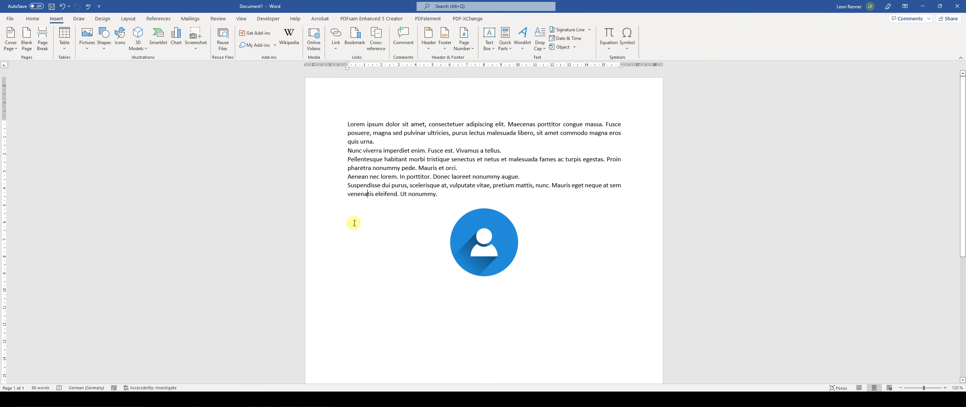
left_click(475, 235)
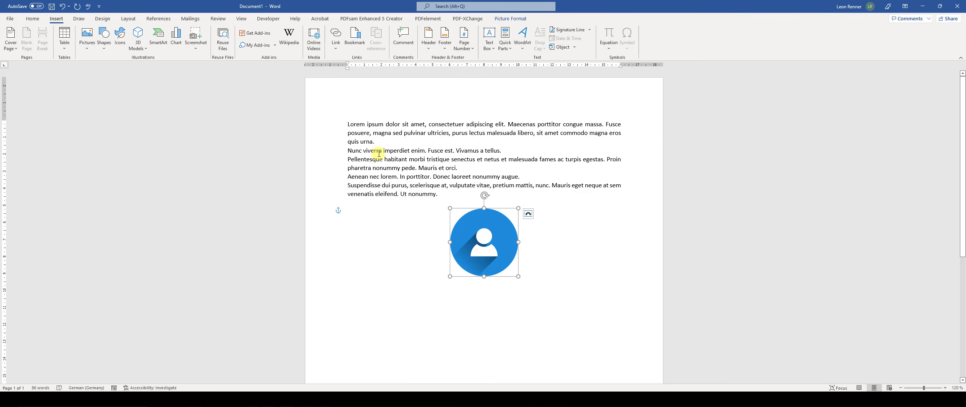
left_click(384, 143)
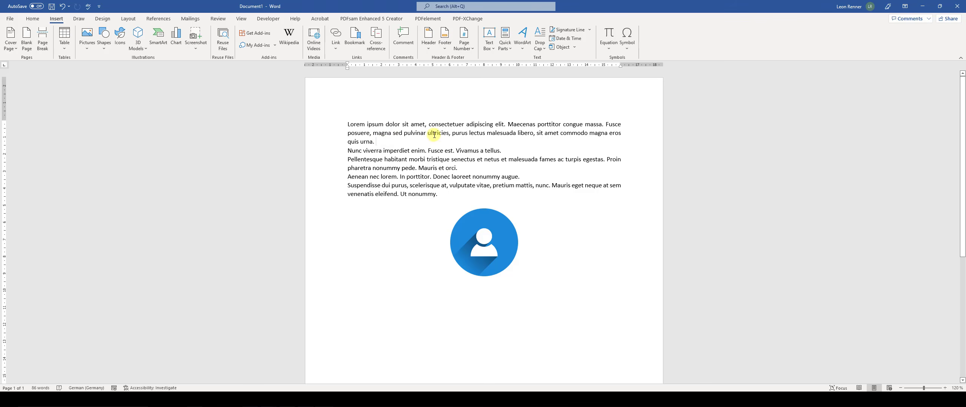
left_click(479, 231)
left_click(531, 214)
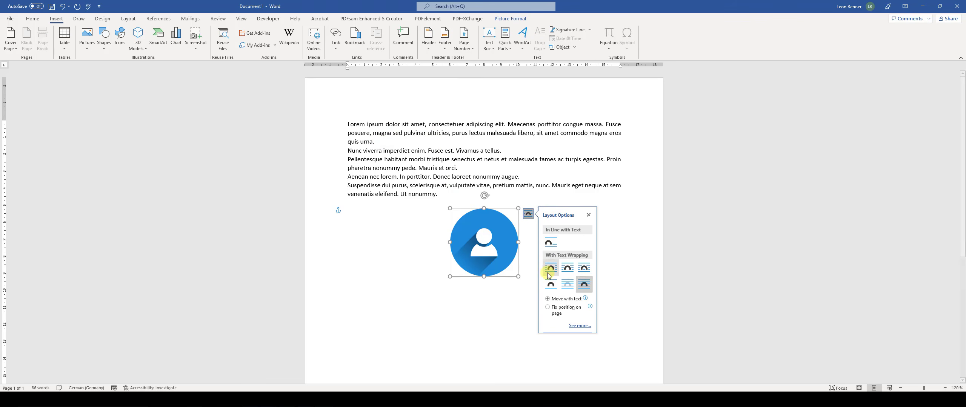
left_click(550, 282)
left_click_drag(504, 253, 477, 181)
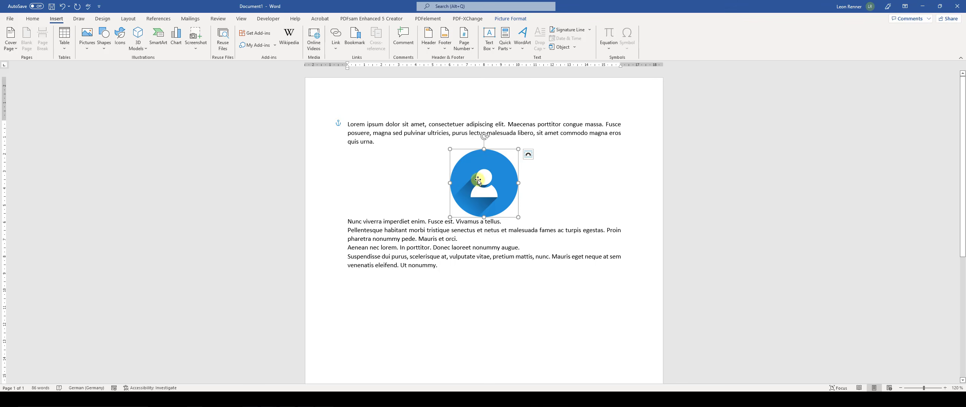
Insert several blank lines before the "Nunc viverra" paragraph, and delete all but one of them
left_click(346, 219)
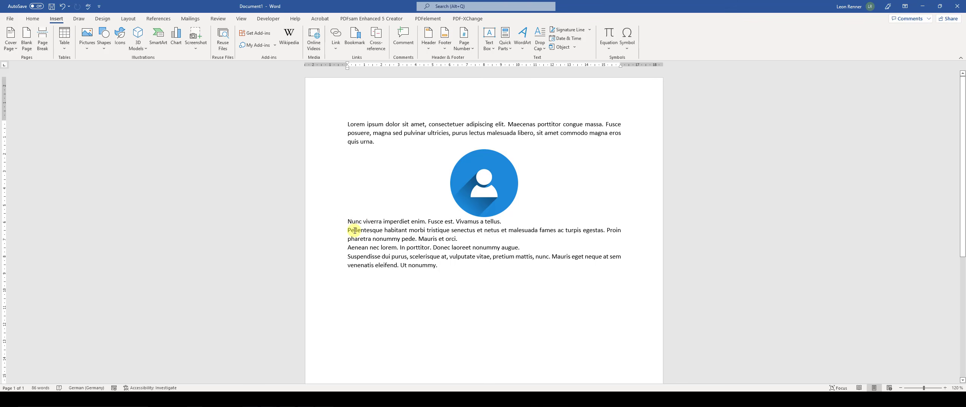
key("Return")
key("Return")
key("Return")
key("Return")
key("Return")
key("Return")
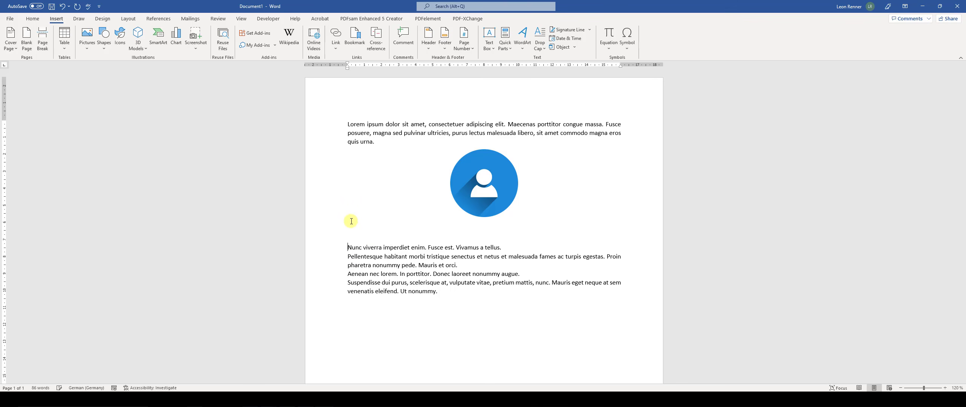
key("BackSpace")
key("BackSpace")
key("BackSpace")
key("BackSpace")
key("BackSpace")
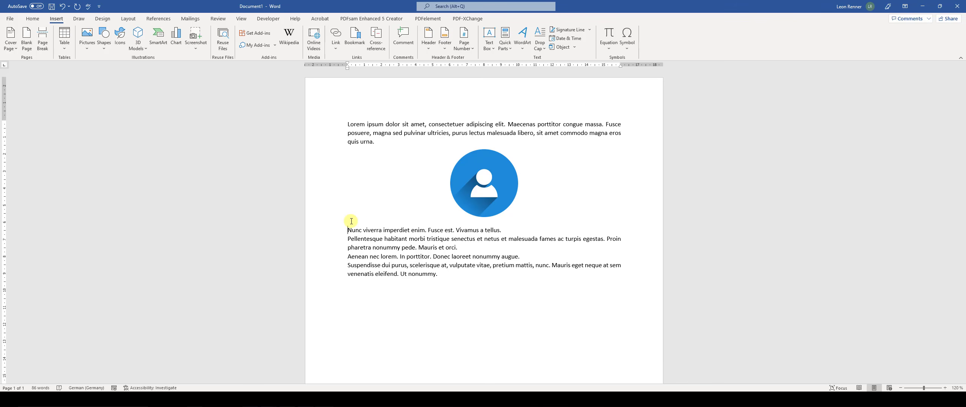
Move the picture's anchor from the first paragraph to the "Nunc viverra" paragraph
left_click(481, 188)
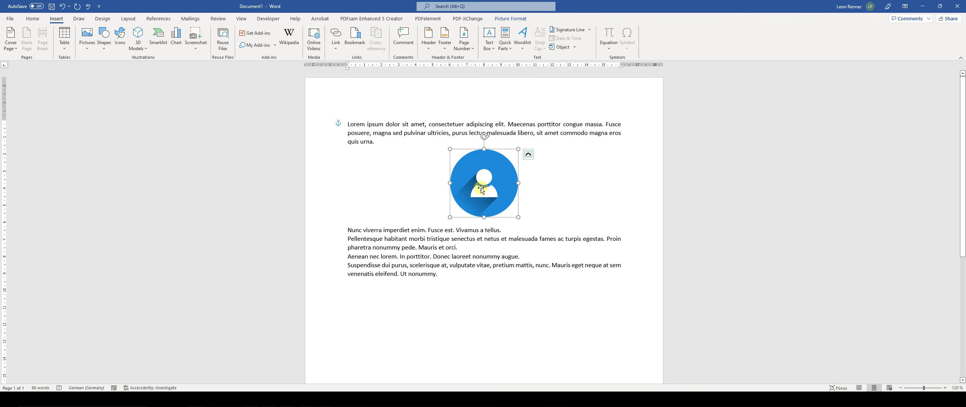
left_click(394, 231)
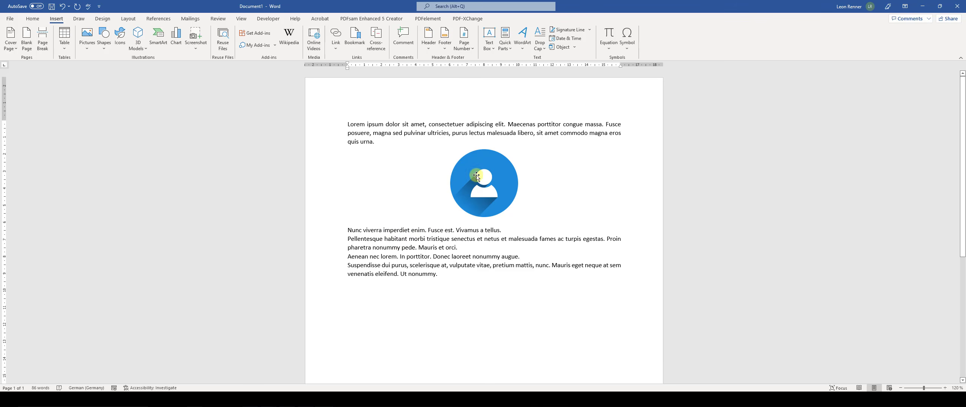
left_click(480, 187)
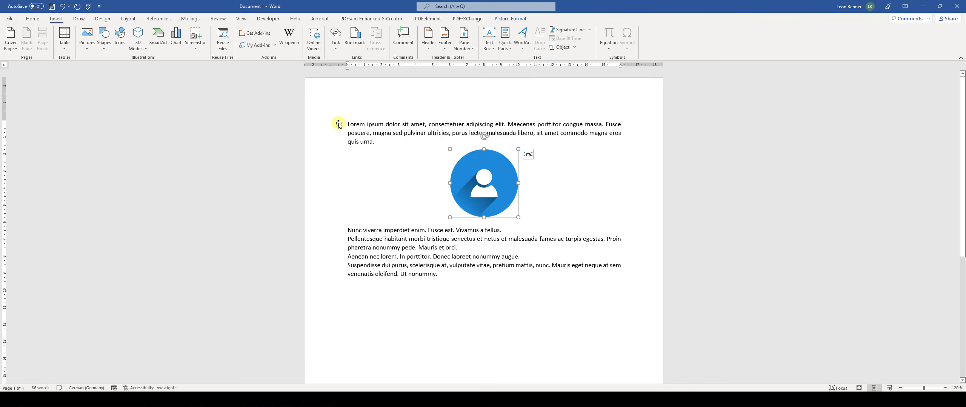
left_click_drag(339, 124, 341, 211)
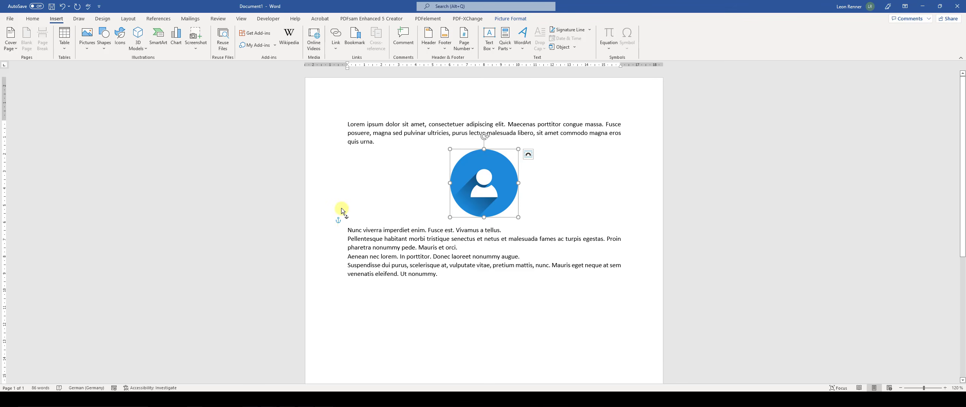
left_click(344, 232)
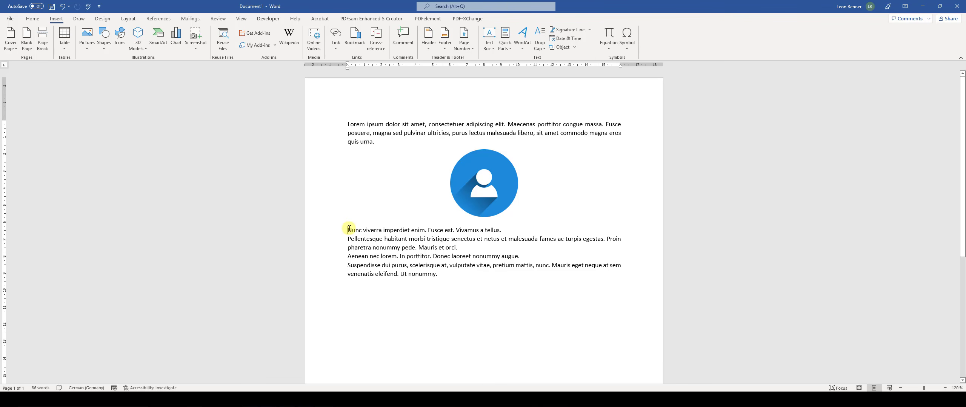
left_click(487, 183)
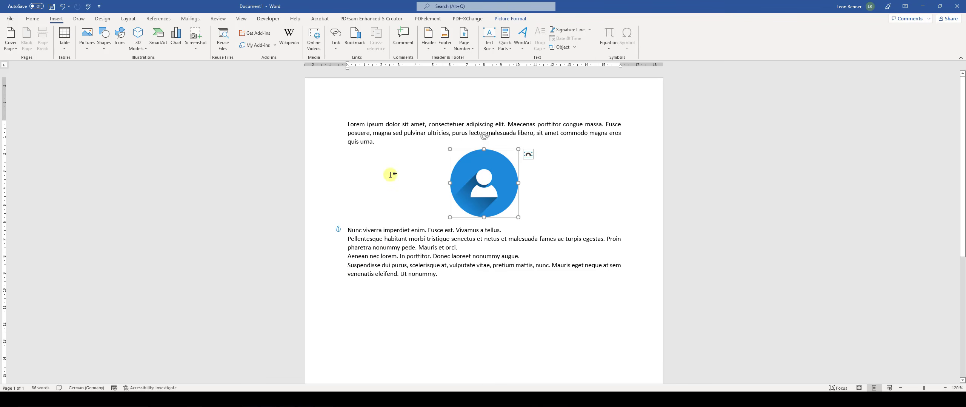
Insert nine blank lines before the "Nunc viverra" paragraph to shift the anchored picture down with its text
left_click(348, 230)
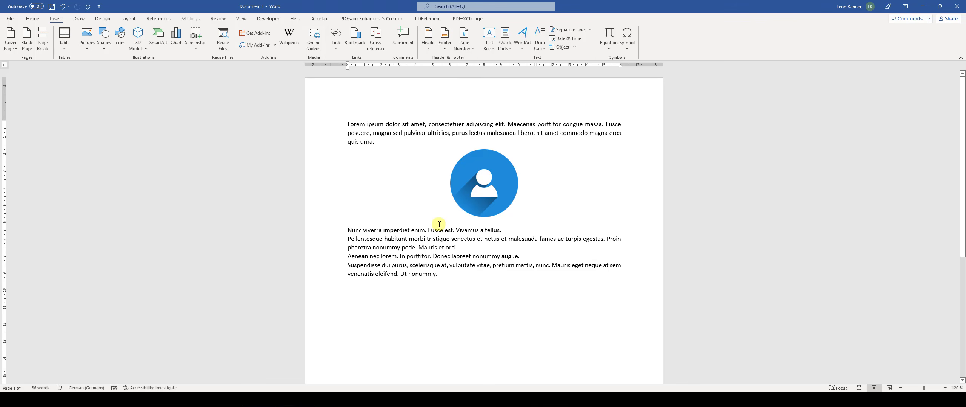
key("Return")
key("Return")
key("Return")
key("Return")
key("Return")
key("Return")
key("Return")
key("Return")
key("Return")
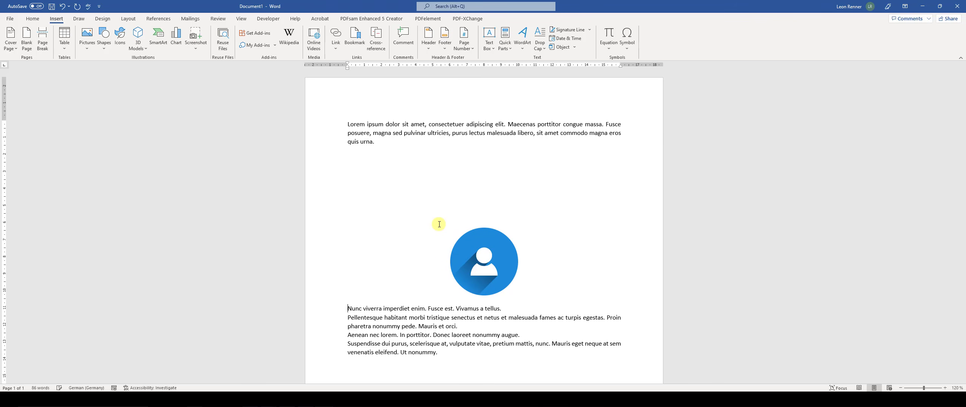
Remove the blank lines above the "Nunc viverra" paragraph so the picture moves up beneath the first paragraph
key("Return")
key("BackSpace")
key("BackSpace")
key("BackSpace")
key("BackSpace")
key("BackSpace")
key("BackSpace")
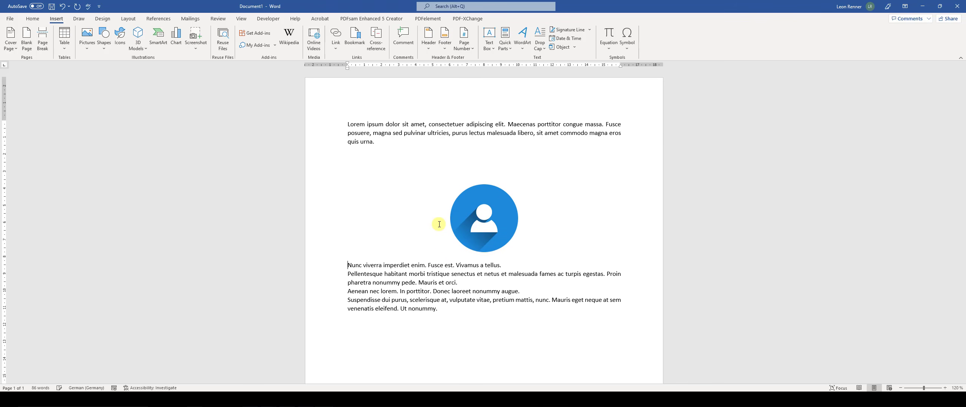
key("BackSpace")
key("BackSpace")
key("BackSpace")
key("BackSpace")
Insert eight blank lines before the "Nunc viverra" paragraph and remove them again to shift the picture down and up
key("Return")
key("Return")
key("Return")
key("Return")
key("Return")
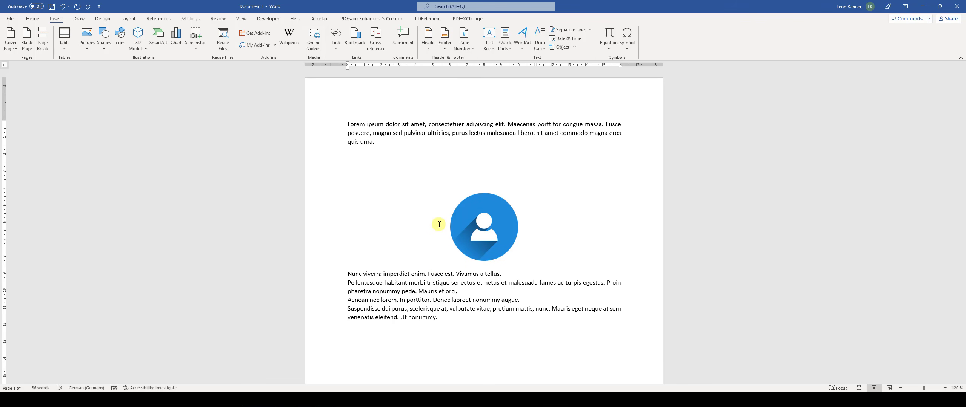
key("Return")
key("Return")
key("Return")
key("BackSpace")
key("BackSpace")
key("BackSpace")
key("BackSpace")
key("BackSpace")
key("BackSpace")
key("BackSpace")
key("BackSpace")
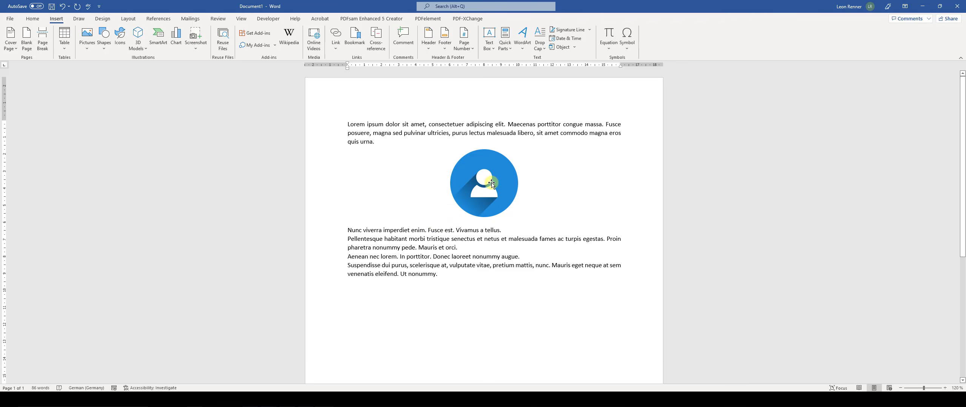
Select the picture, examine its formatting and arrangement options, and deselect it
left_click(424, 239)
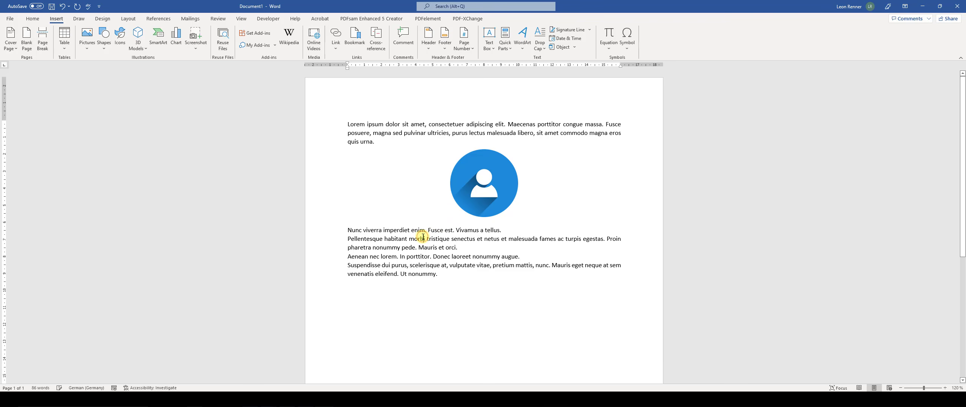
left_click(475, 185)
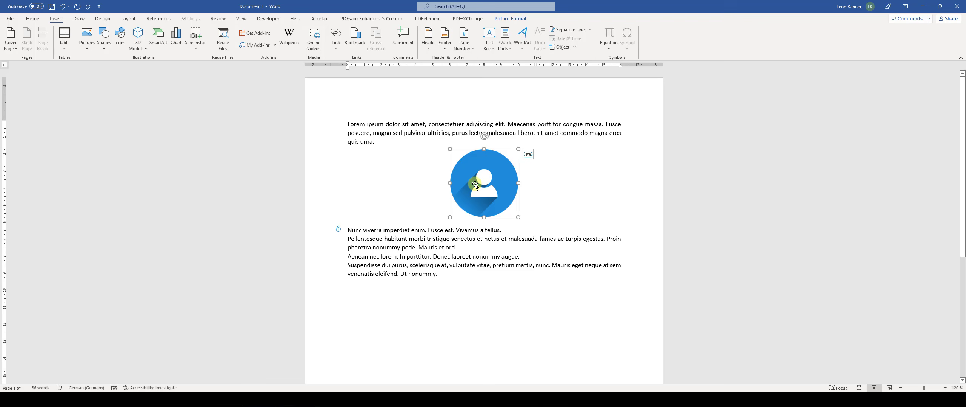
left_click(516, 20)
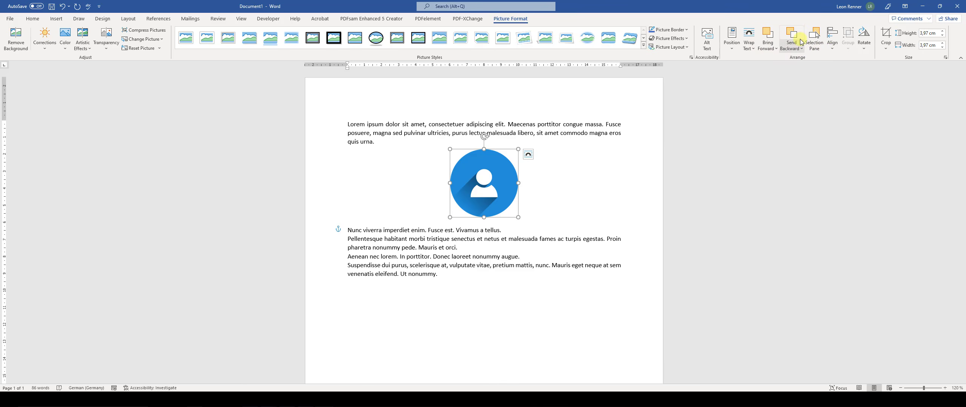
left_click(538, 251)
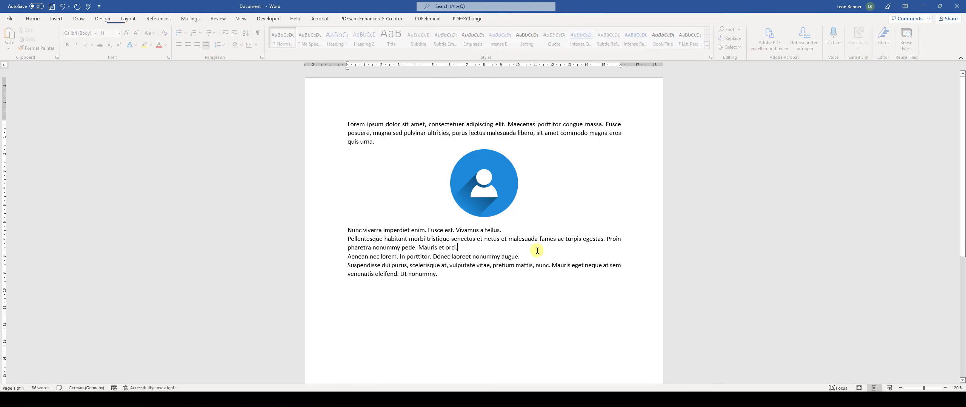
Duplicate the round profile picture and place the copy so that it partly overlaps the original
left_click(478, 182)
key("ctrl+v")
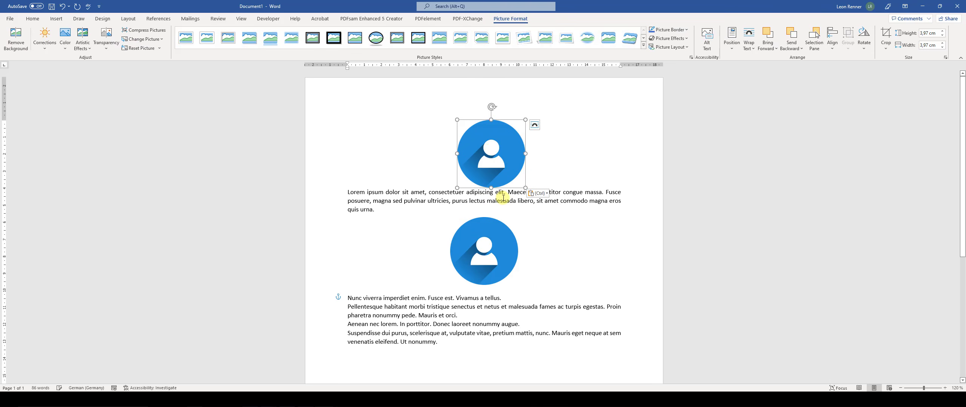
left_click_drag(487, 152, 519, 189)
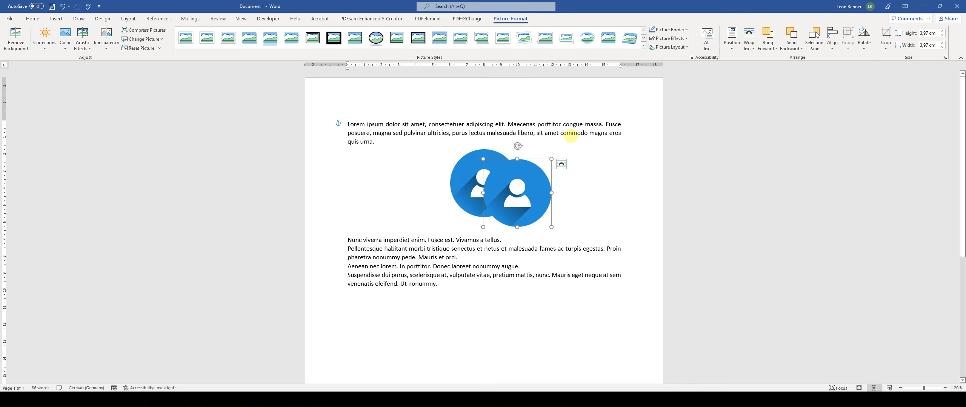
Send the overlapping picture copy to the back and delete that copy
left_click(800, 50)
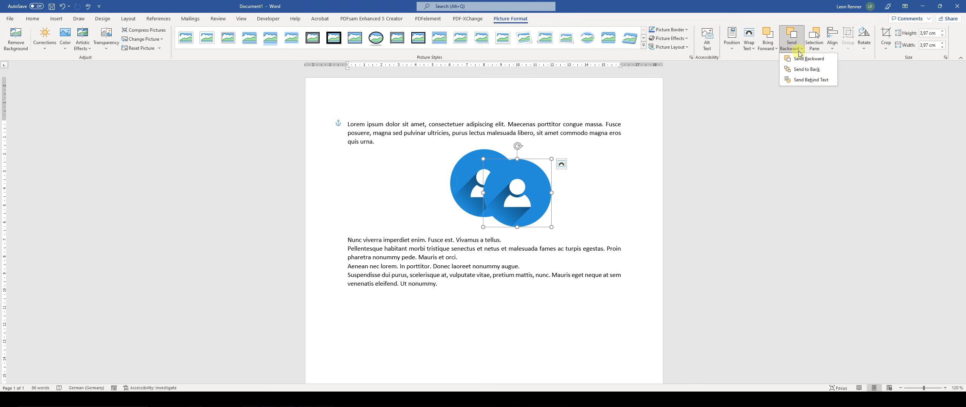
left_click(813, 71)
left_click(511, 178)
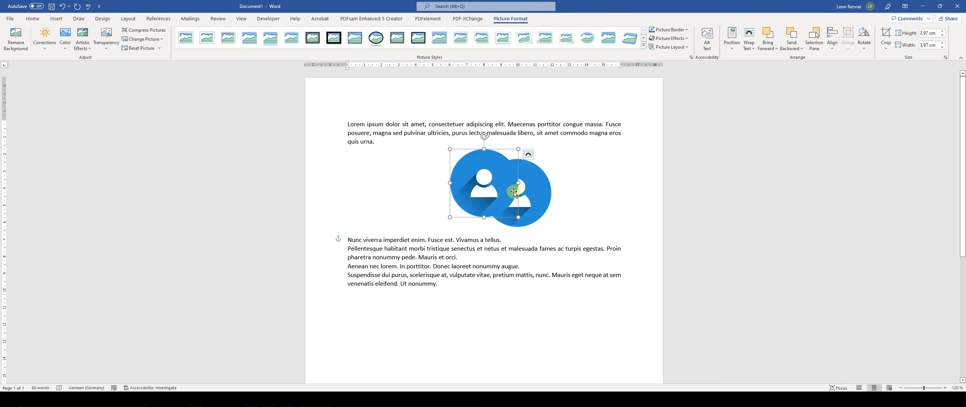
left_click(532, 196)
key("Delete")
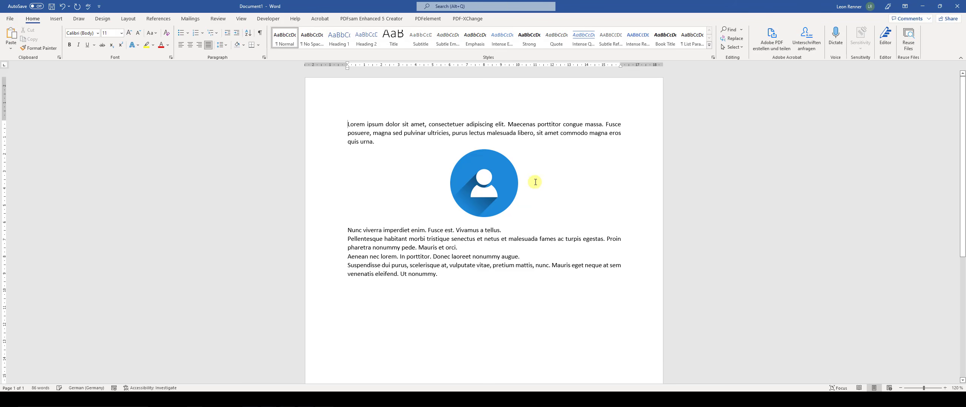
Align the remaining picture horizontally to the center between the page margins
left_click(490, 178)
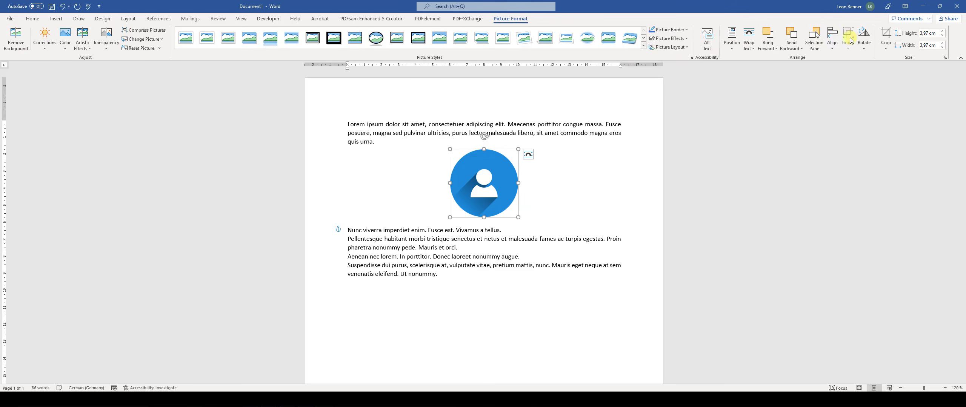
left_click(836, 50)
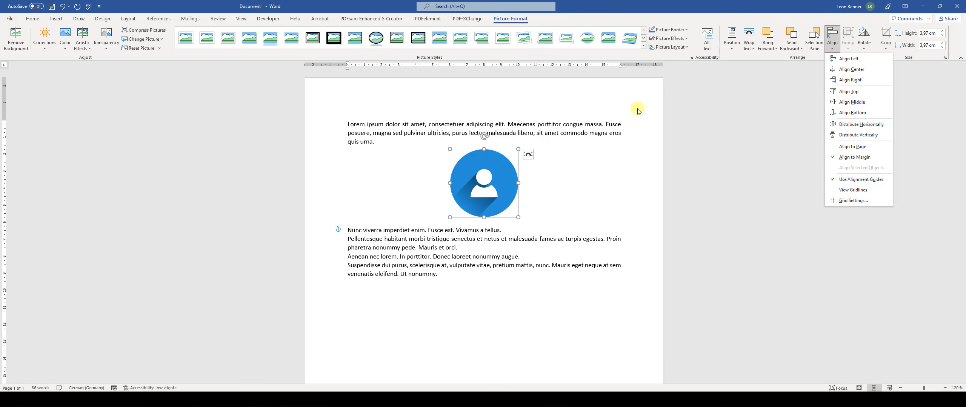
left_click(854, 70)
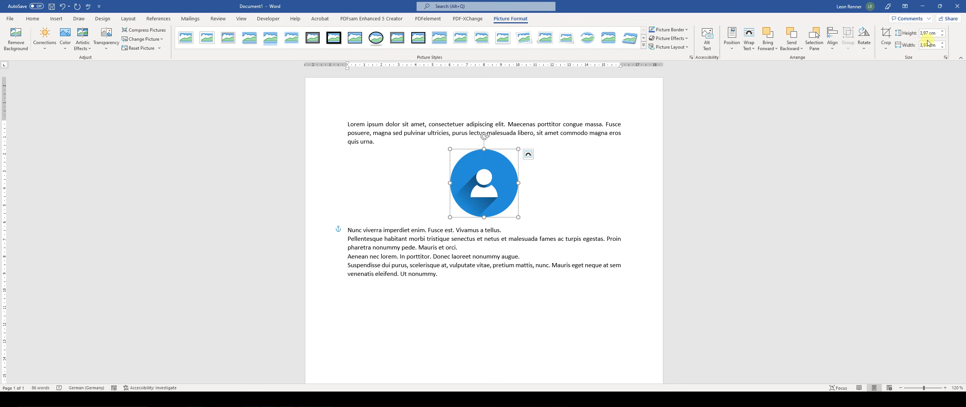
left_click(887, 49)
left_click(886, 49)
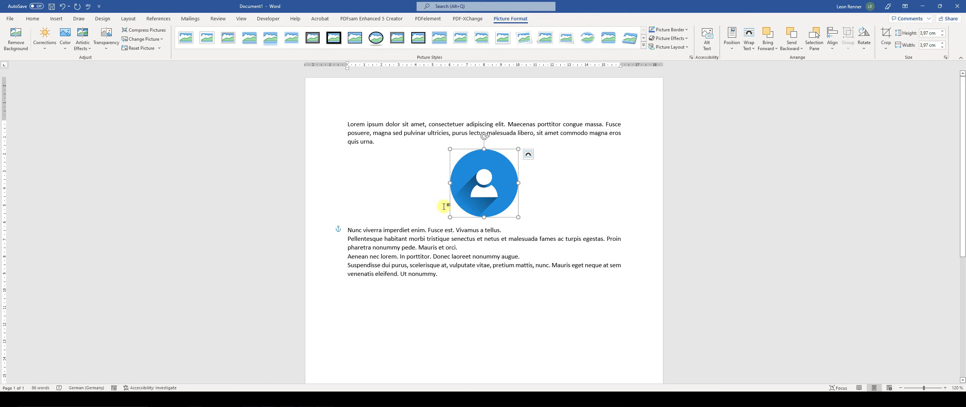
left_click(426, 271)
Start inserting a caption for the picture and choose Figure as its label
left_click(482, 186)
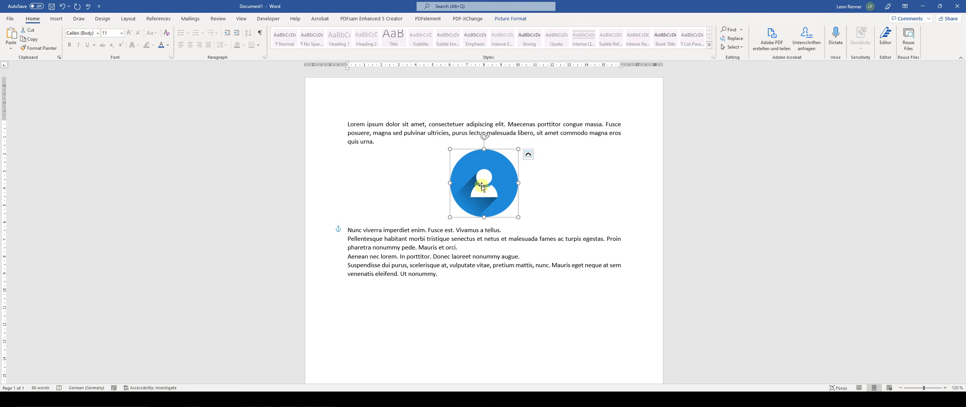
right_click(481, 186)
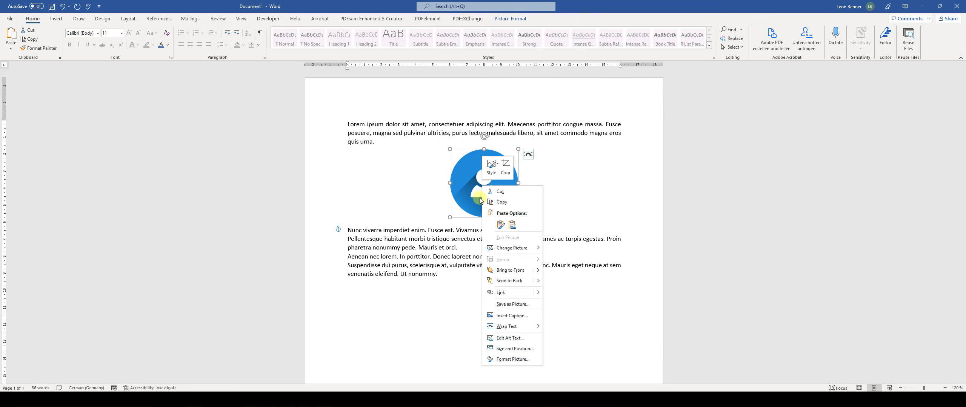
left_click(521, 319)
left_click(438, 173)
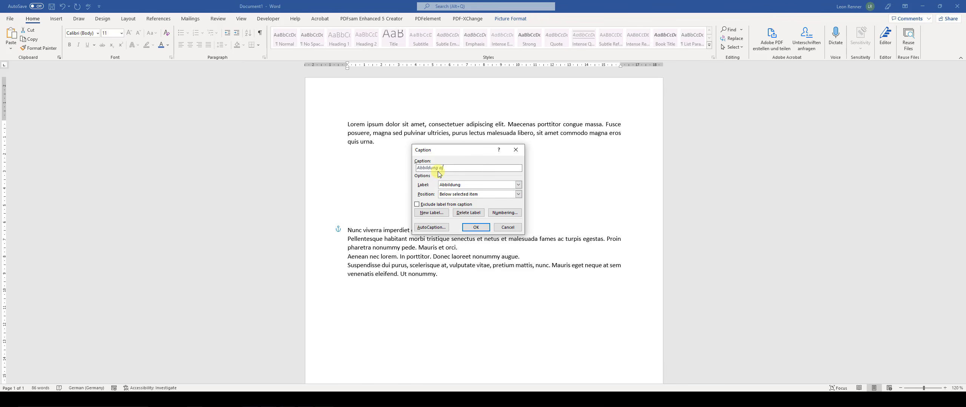
left_click_drag(459, 150, 589, 137)
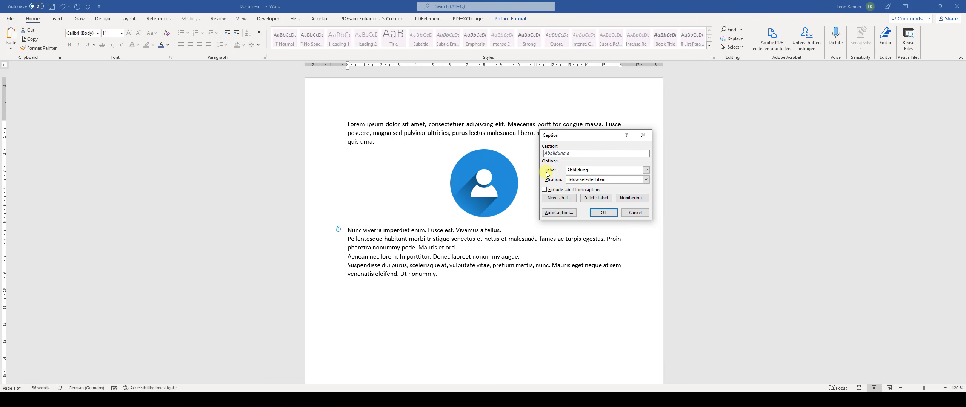
left_click(641, 171)
left_click(580, 191)
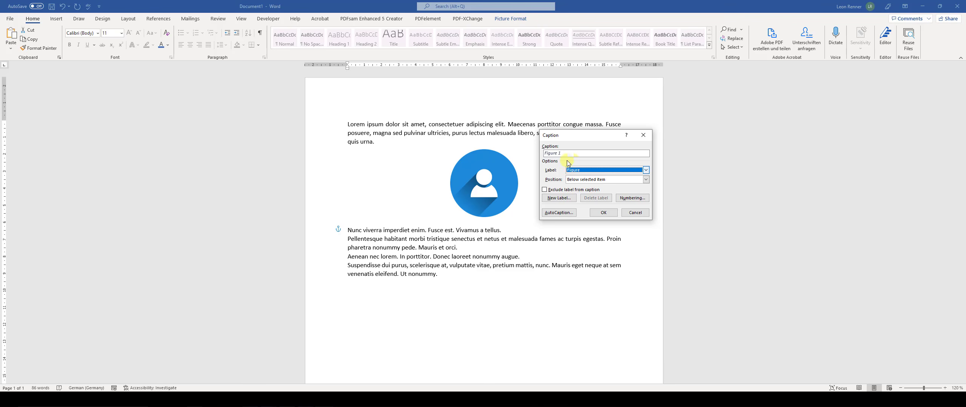
Create a new caption label named Image and extend the caption to "Image 1 - Image description"
left_click(560, 200)
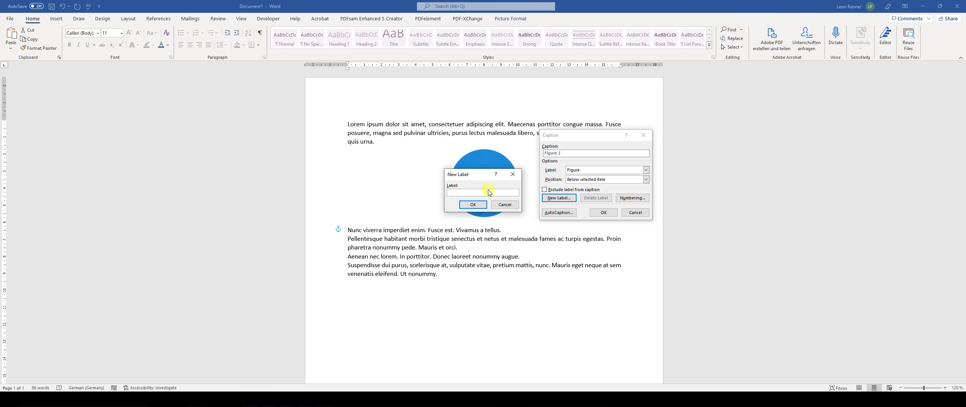
type("Image")
left_click(472, 204)
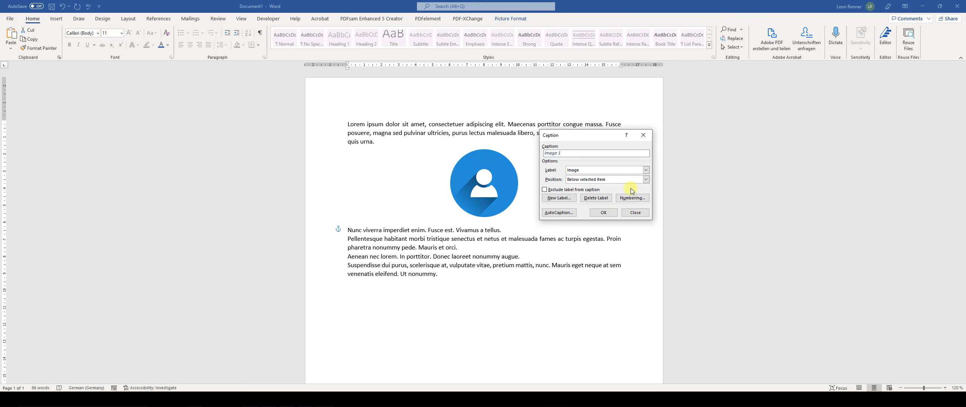
left_click(565, 154)
Include the chapter number in the caption numbering, with chapters starting at Heading 1 and a hyphen as separator
left_click(637, 205)
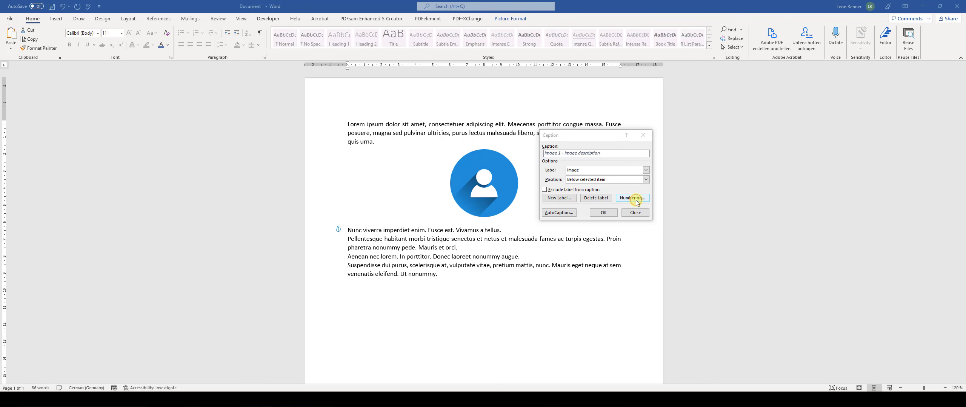
left_click_drag(761, 120, 724, 120)
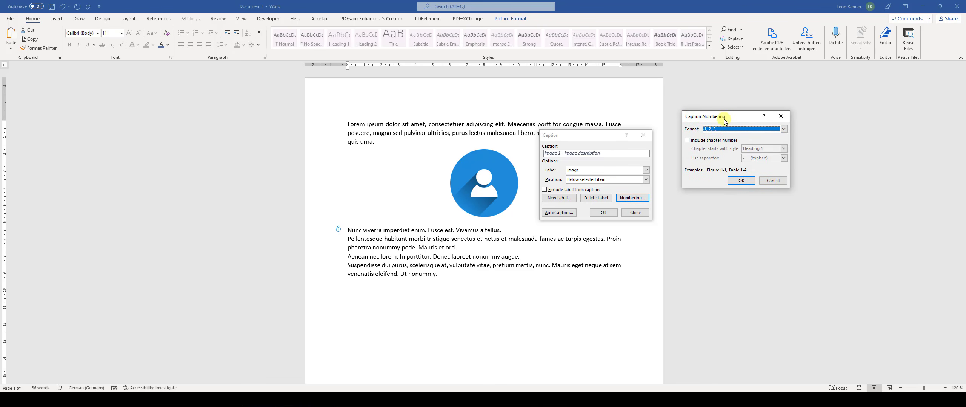
left_click(688, 140)
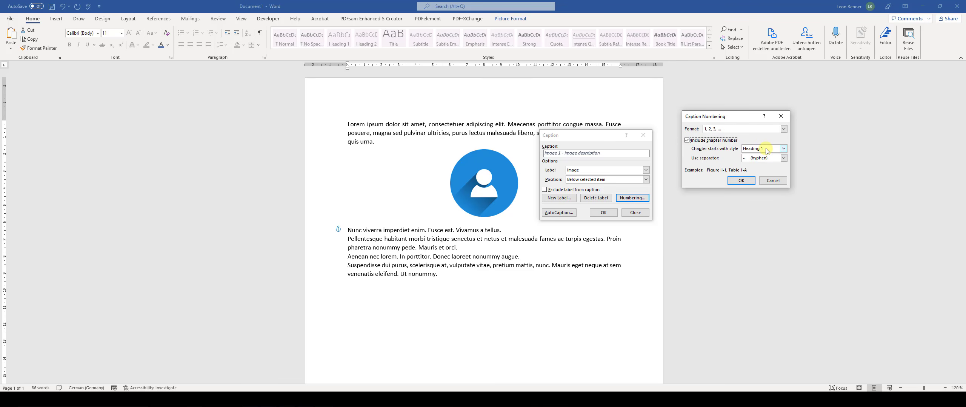
left_click(748, 182)
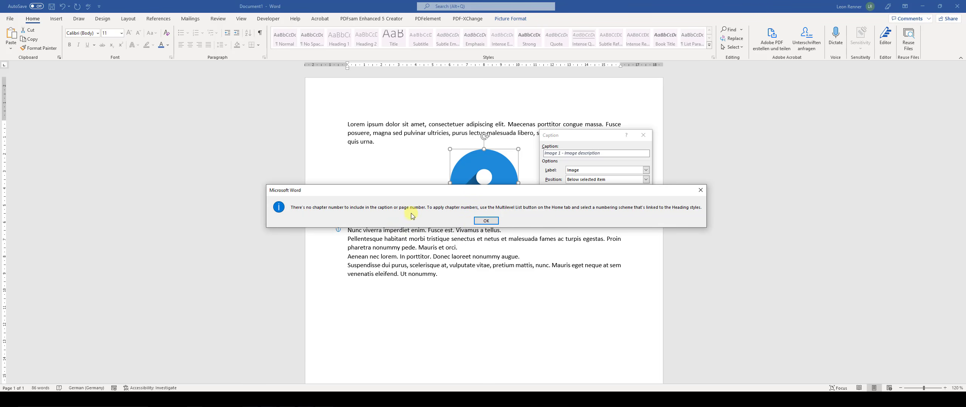
left_click(489, 221)
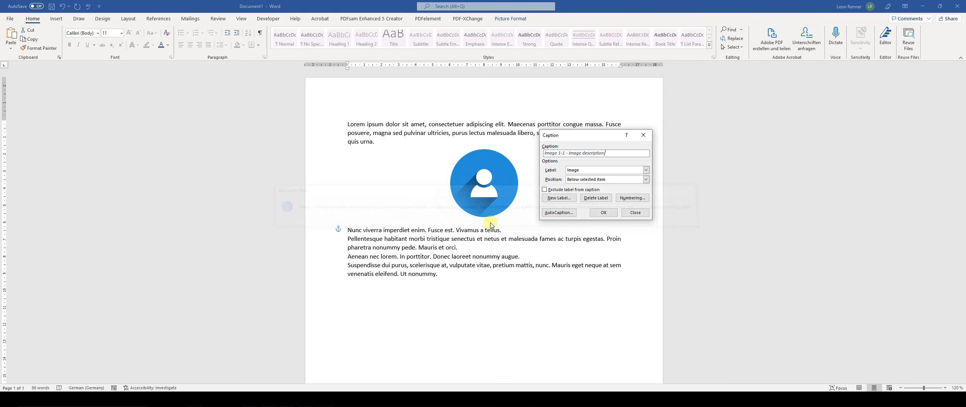
Exclude the chapter number from the caption numbering and insert the caption for the picture
left_click(637, 193)
left_click(688, 140)
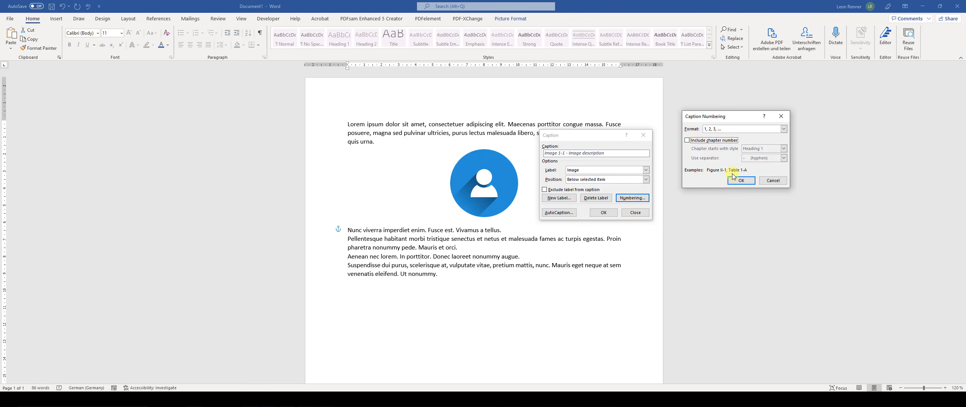
left_click(735, 179)
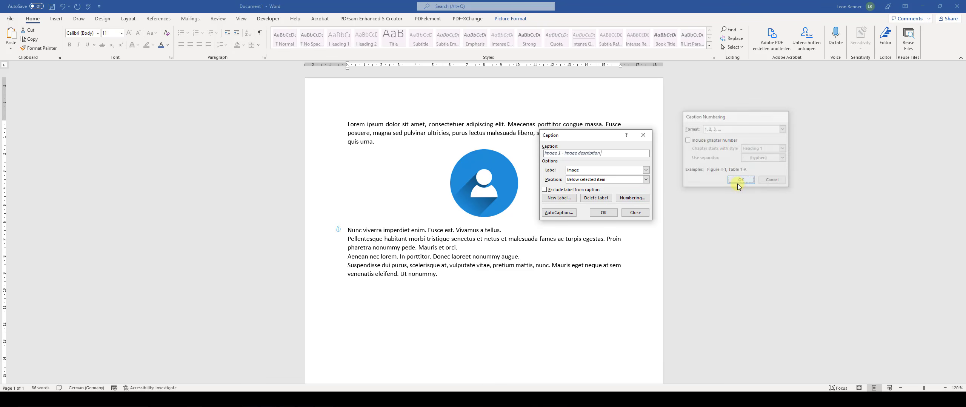
left_click(603, 213)
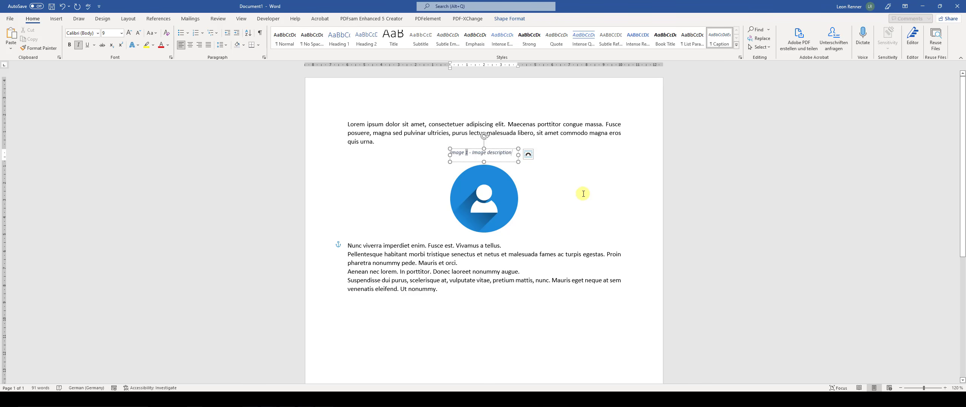
Delete the caption's text box above the picture
left_click(496, 152)
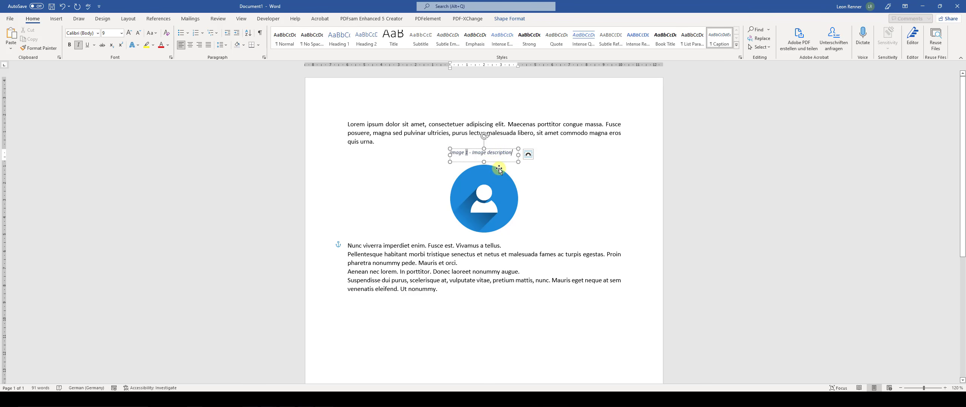
left_click(503, 149)
key("Delete")
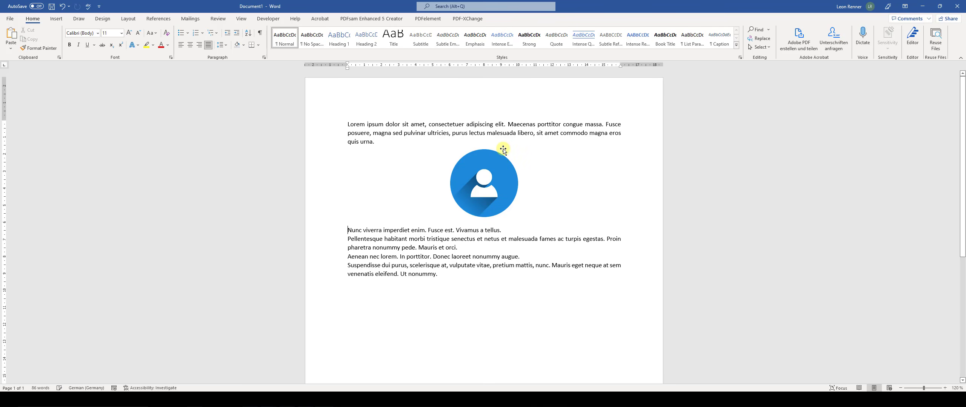
Insert a caption for the picture with the Image label, positioned below the selected item
right_click(479, 177)
left_click(509, 307)
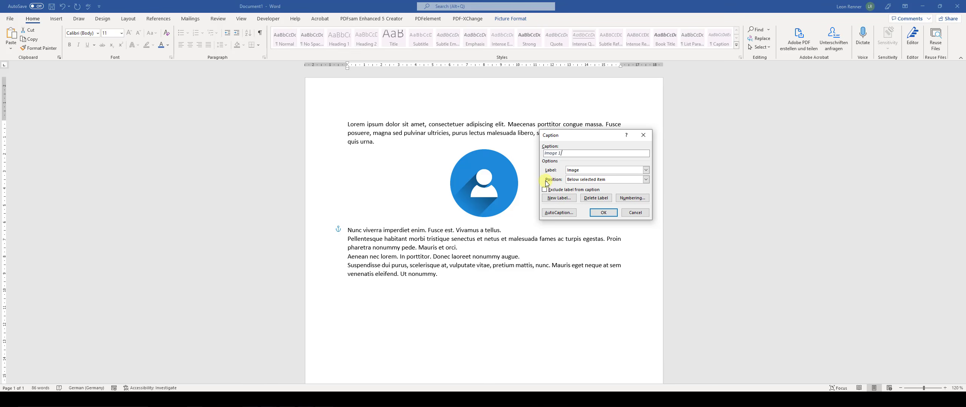
left_click(607, 180)
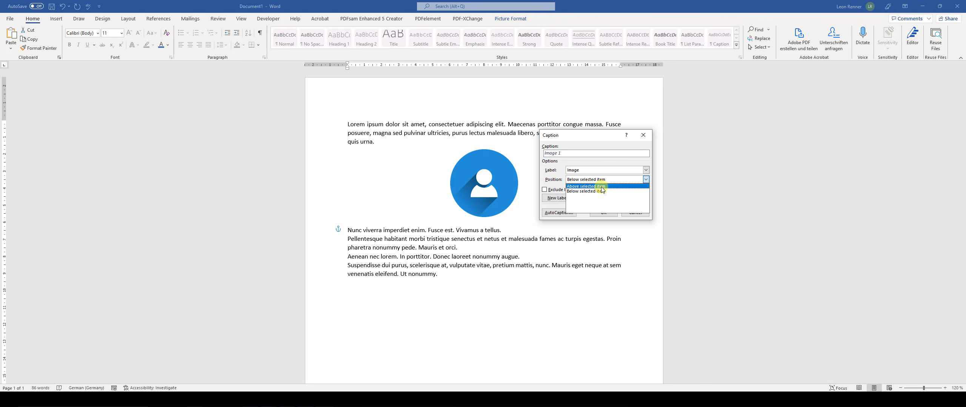
left_click(598, 192)
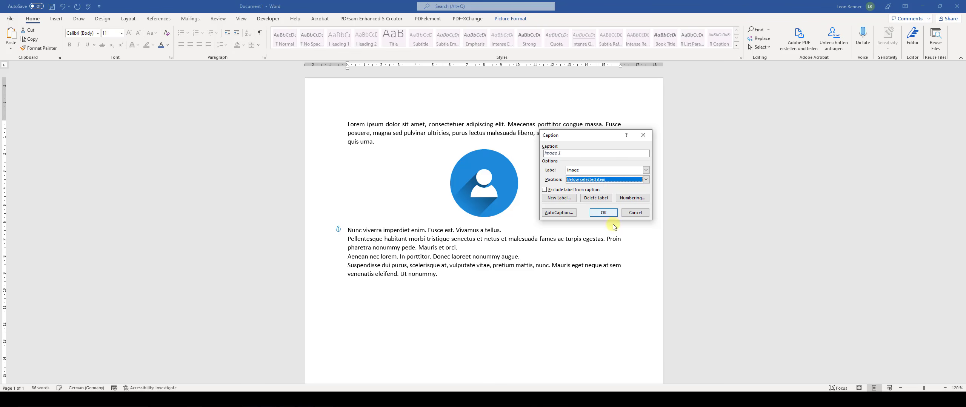
left_click(606, 213)
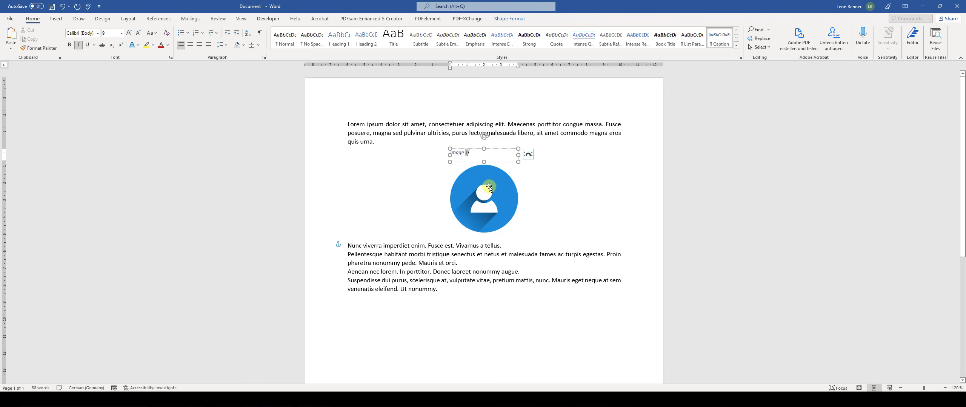
left_click(467, 153)
left_click(476, 194)
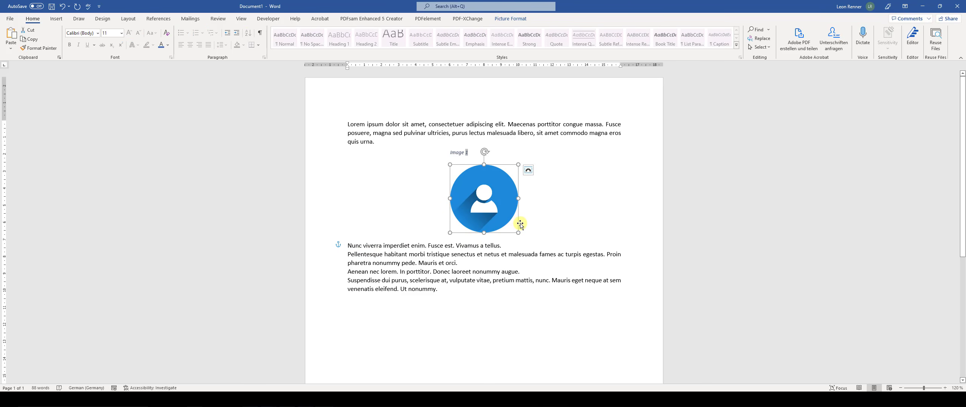
Delete the picture and its caption text box from between the paragraphs
left_click(434, 272)
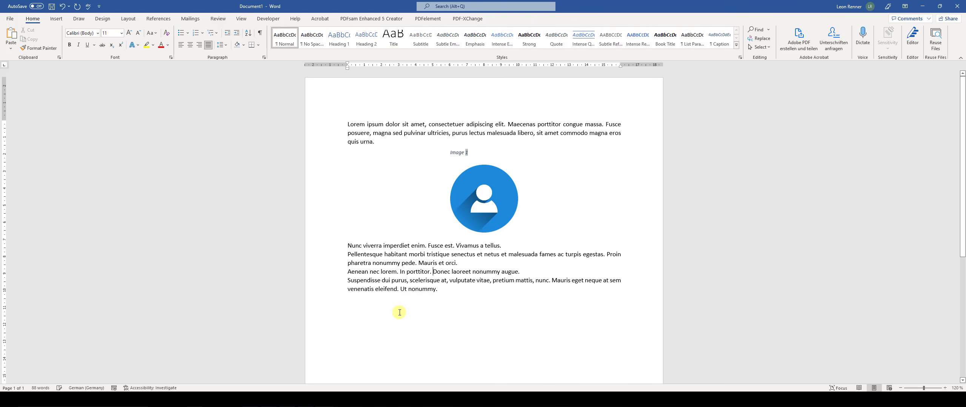
left_click(473, 211)
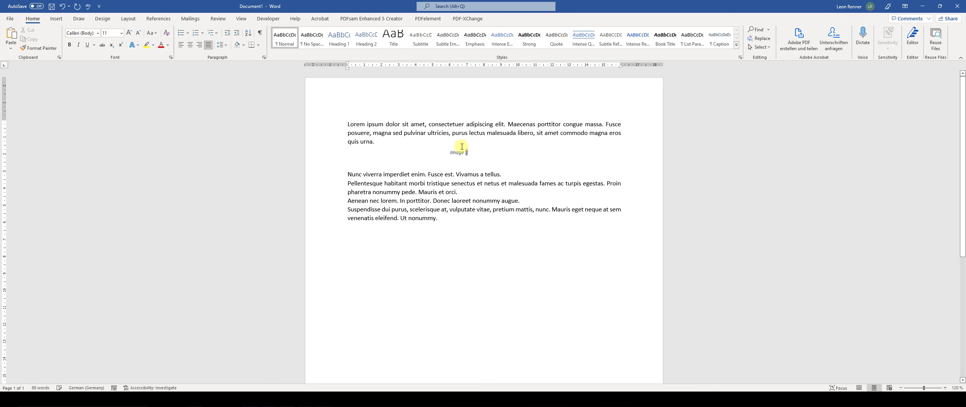
left_click_drag(487, 151, 406, 148)
left_click(506, 164)
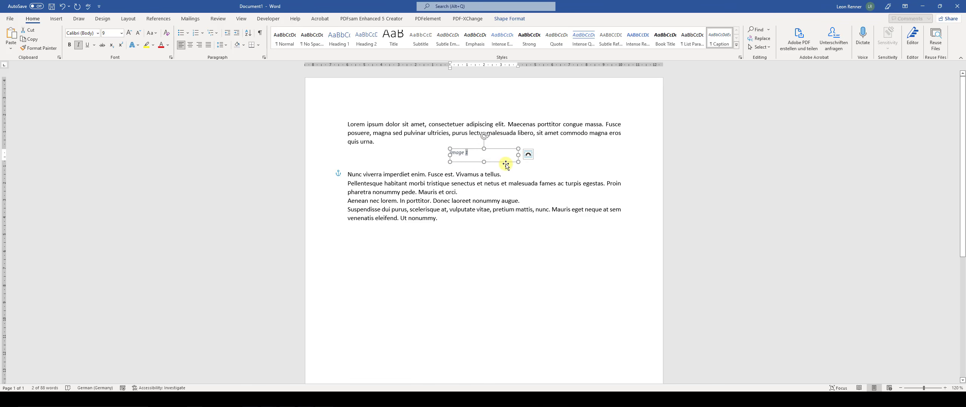
key("Delete")
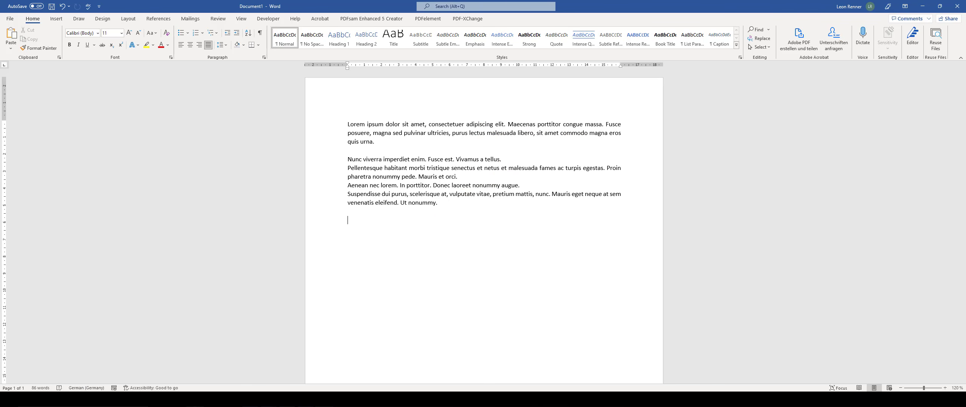
Insert the blue person picture file again below the last paragraph and scale it down to about 5 cm wide
left_click(216, 399)
left_click_drag(625, 193, 410, 222)
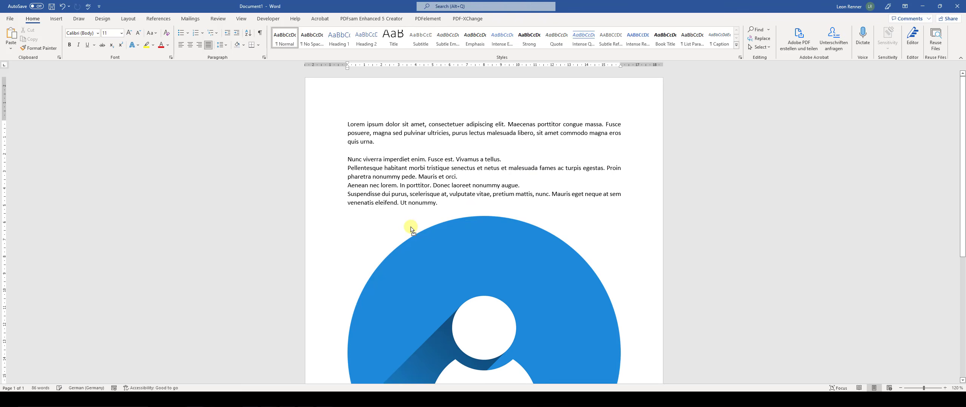
left_click(554, 274)
scroll(554, 274, "down", 4)
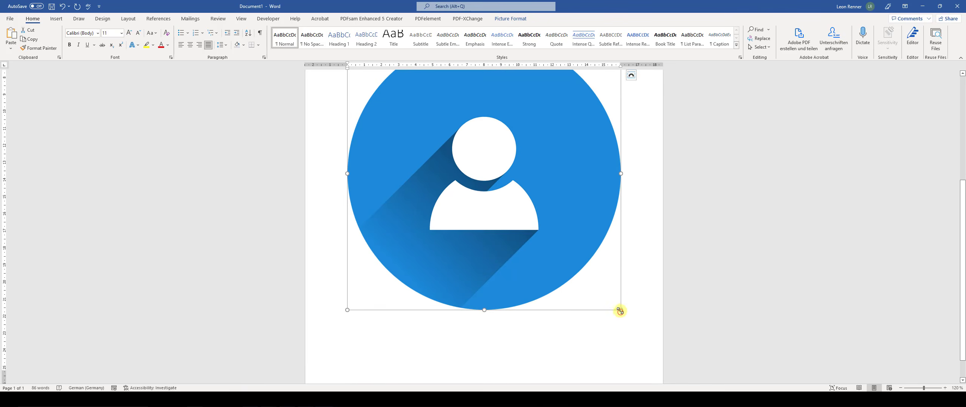
left_click_drag(620, 308, 424, 124)
scroll(427, 138, "up", 3)
scroll(428, 139, "up", 1)
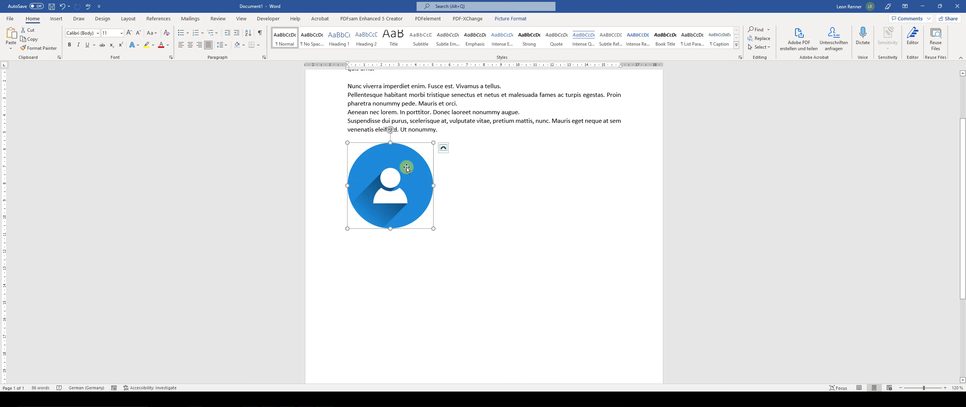
Set the picture's text wrapping to Top and Bottom and centre it between the first and second paragraphs
left_click(444, 148)
left_click(465, 218)
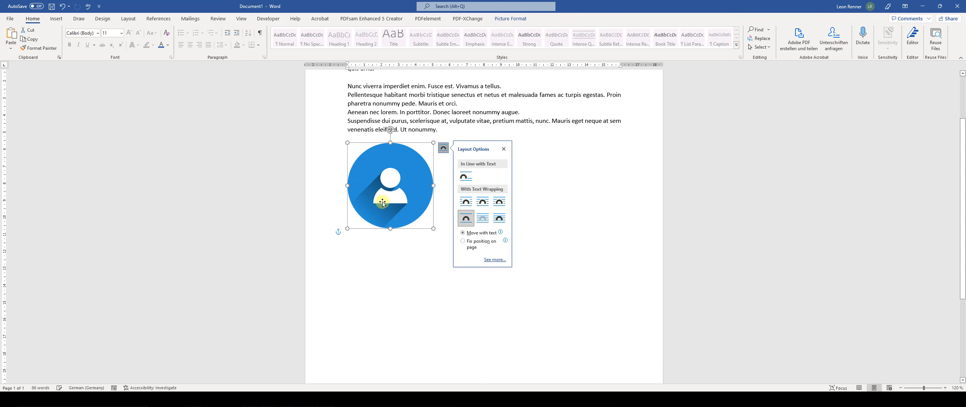
left_click_drag(383, 202, 495, 143)
scroll(512, 197, "up", 3)
left_click_drag(511, 197, 505, 200)
Insert a caption below the picture using the Image label, adding "- Text" after the number
right_click(486, 193)
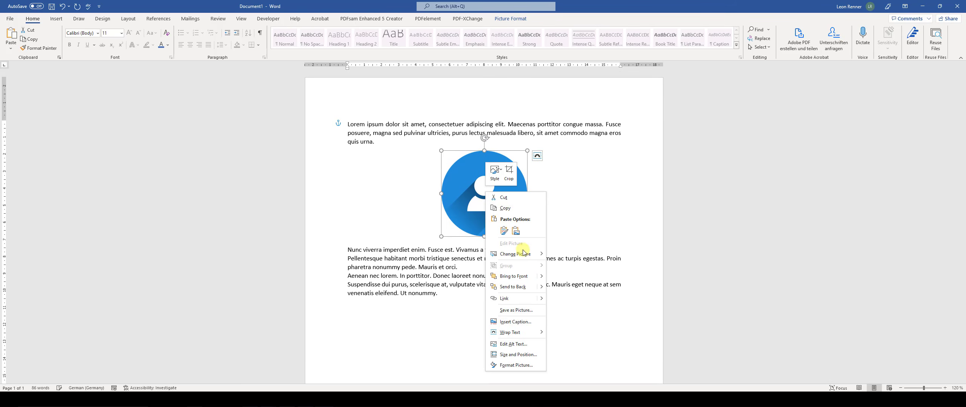
left_click(520, 322)
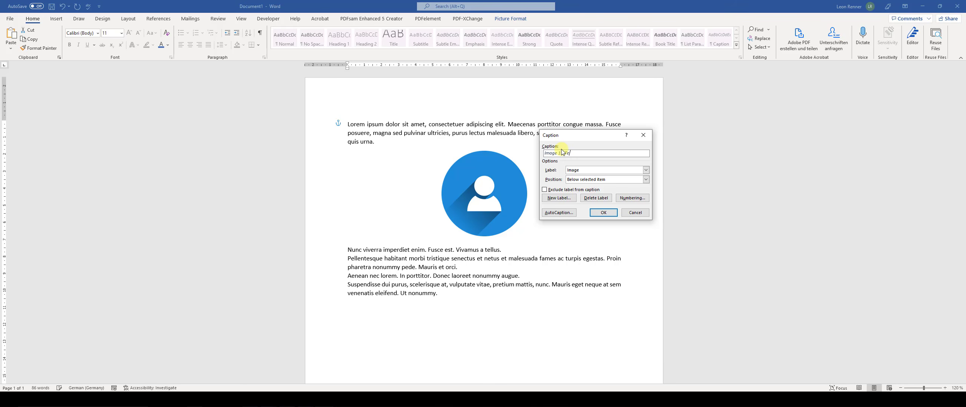
type("- Text")
left_click(602, 213)
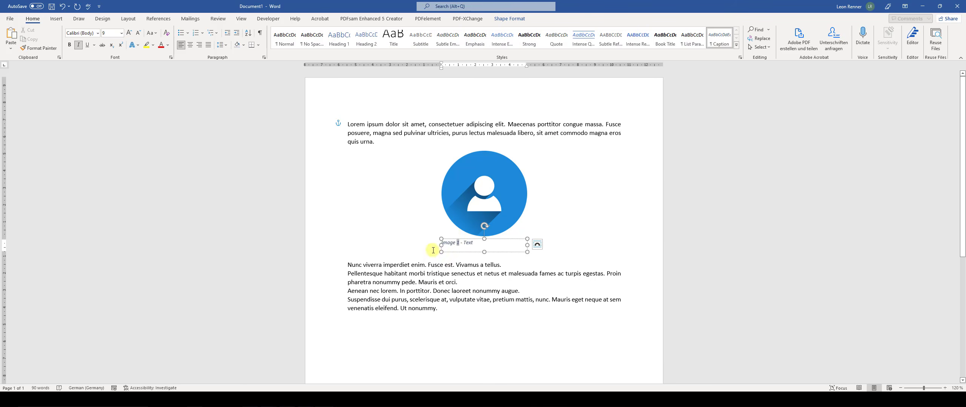
left_click(478, 273)
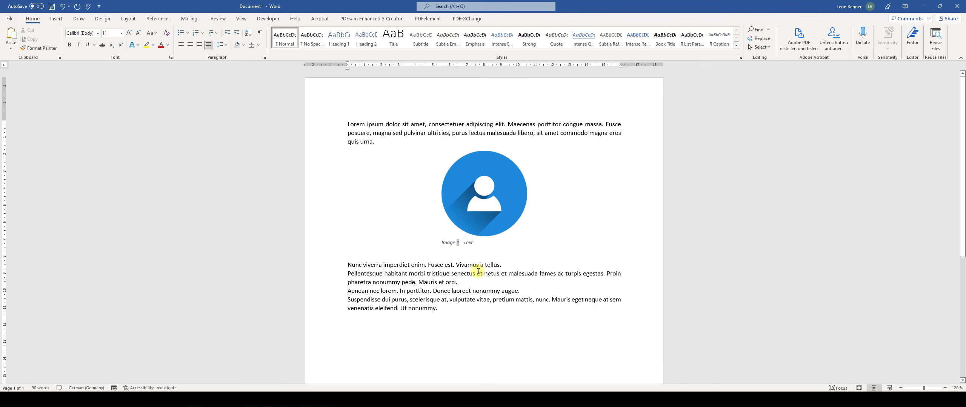
Try moving the picture alone to the area below the paragraphs, then undo the move
left_click(475, 243)
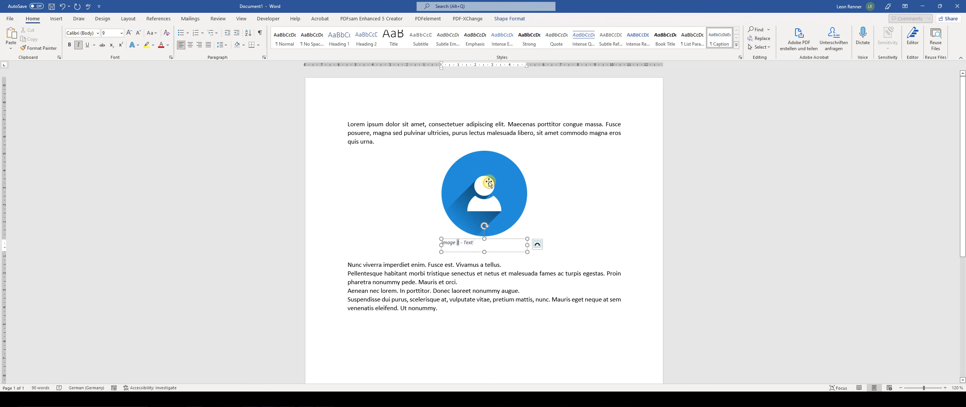
left_click(475, 192)
left_click_drag(475, 192, 557, 260)
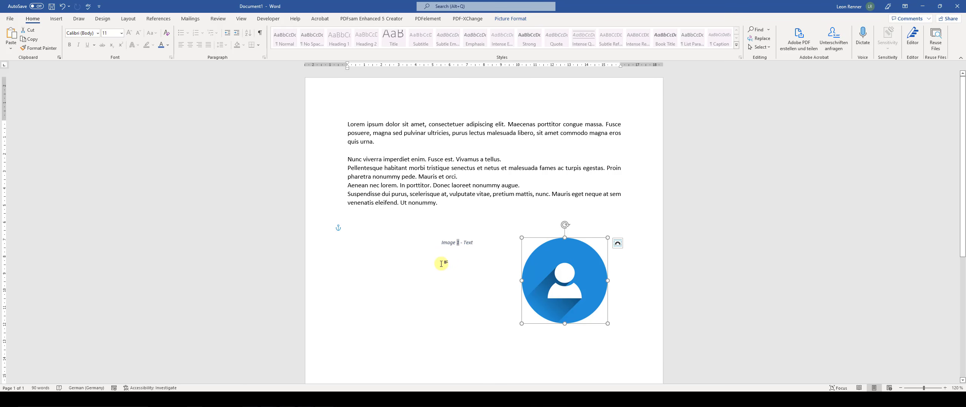
key("ctrl+z")
key("ctrl+z")
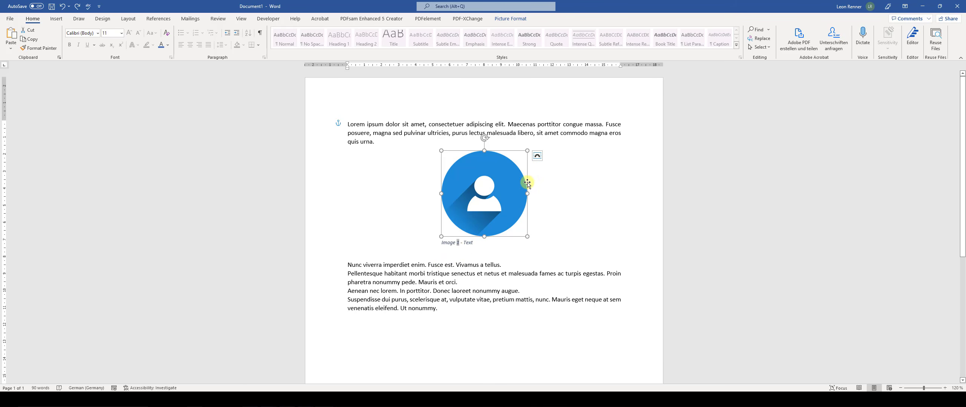
Group the picture and its caption text box into one object
left_click(538, 157)
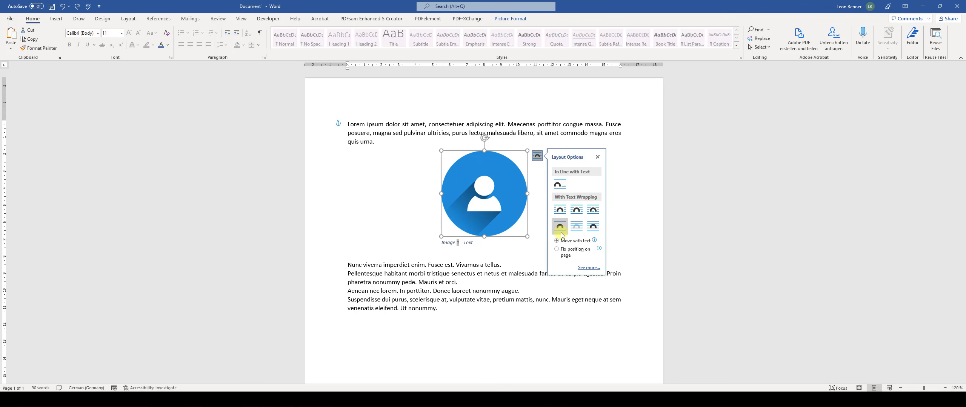
left_click(466, 245)
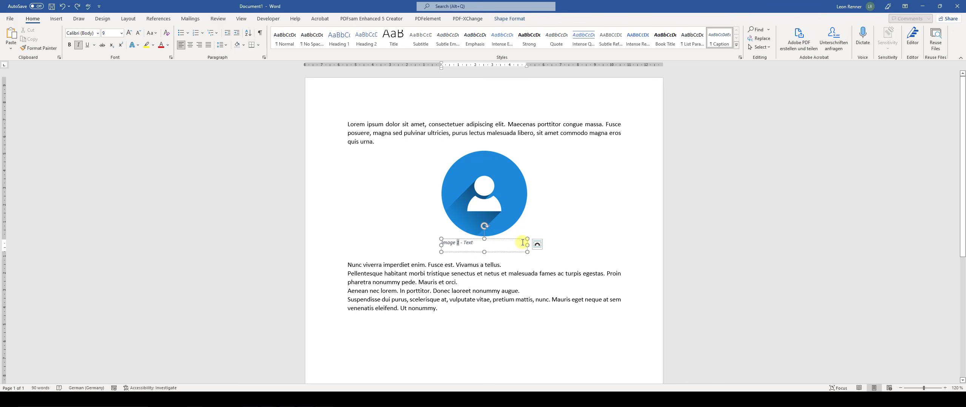
left_click(468, 243)
left_click(469, 253)
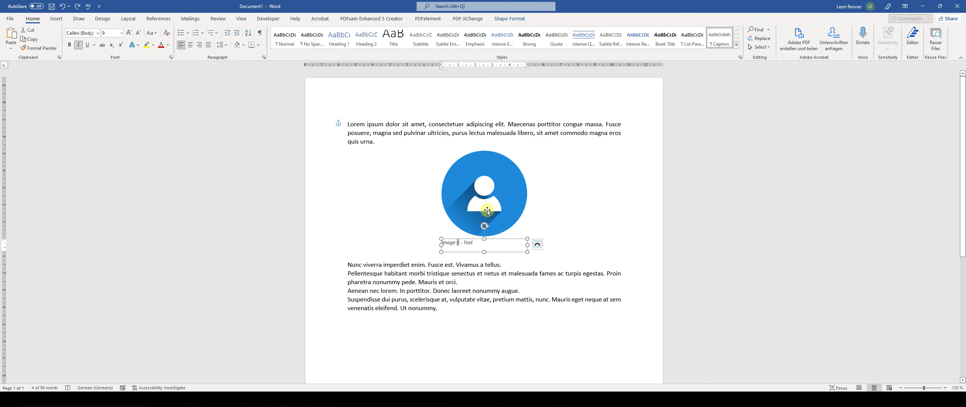
left_click(484, 183, "shift")
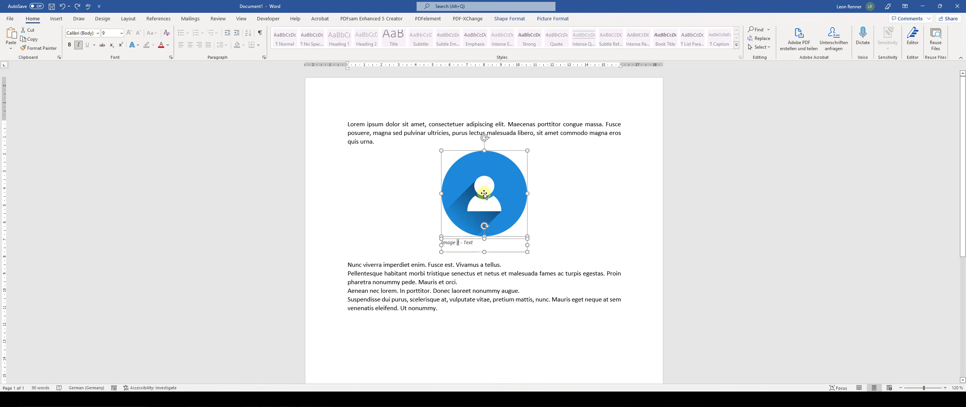
right_click(482, 192)
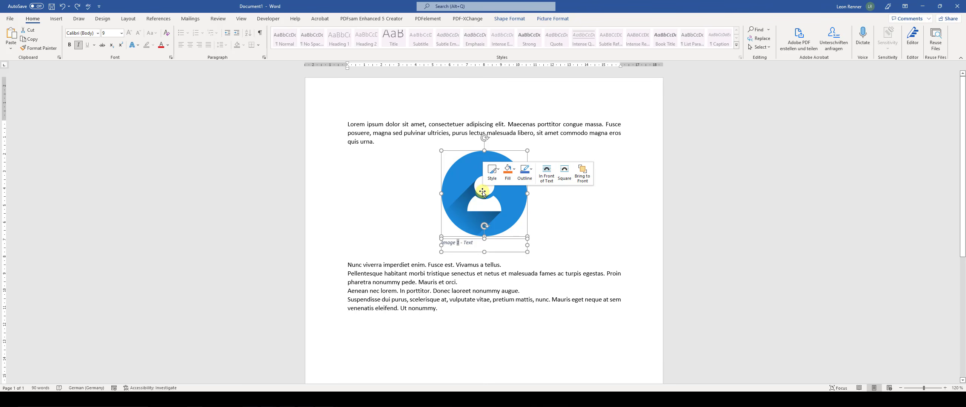
mouse_move(532, 244)
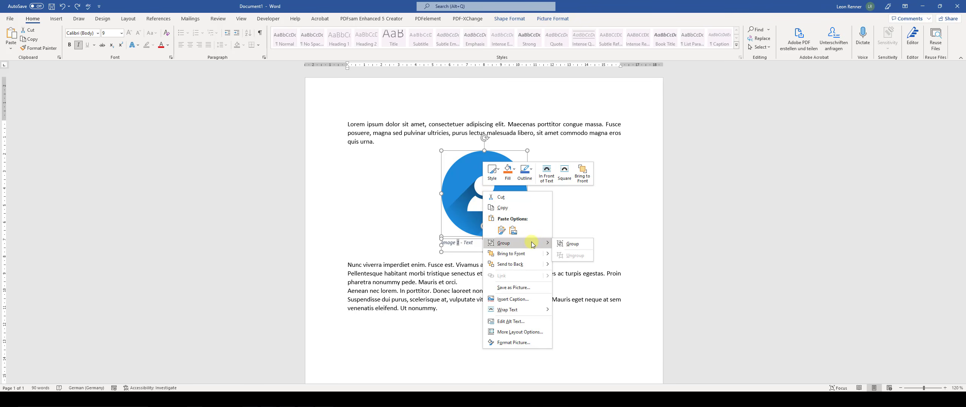
left_click(572, 244)
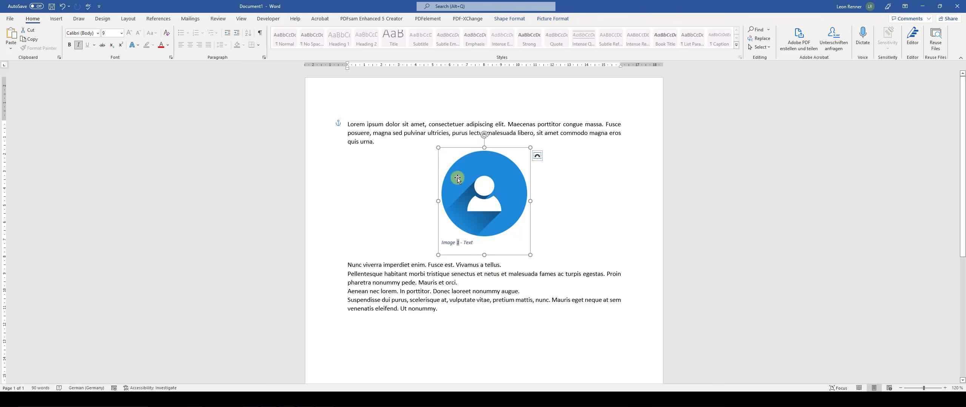
Select the picture and caption individually within the group, and move the whole group slightly between the first two paragraphs
left_click(488, 200)
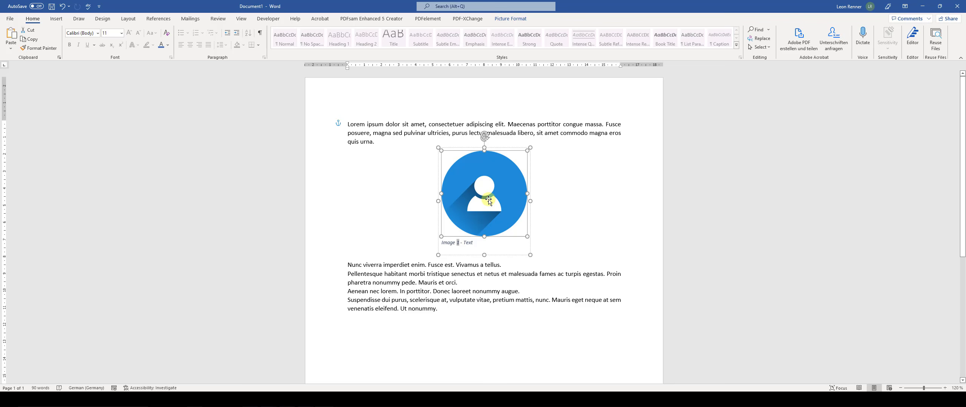
left_click(477, 242)
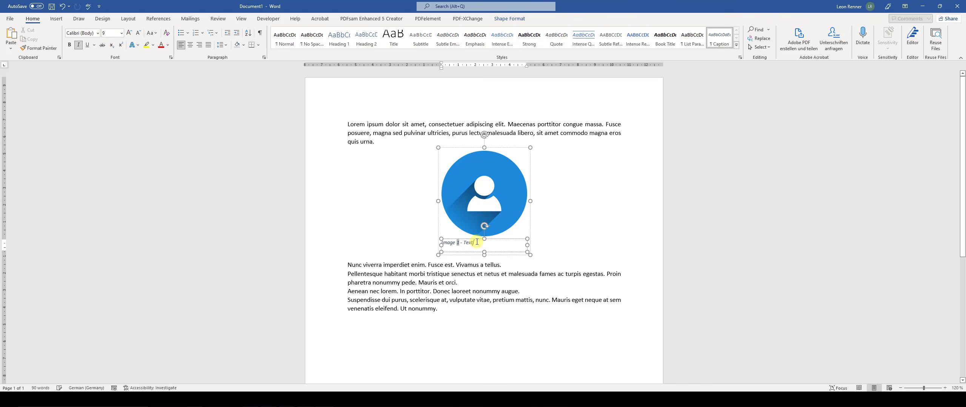
left_click(482, 205)
left_click(454, 301)
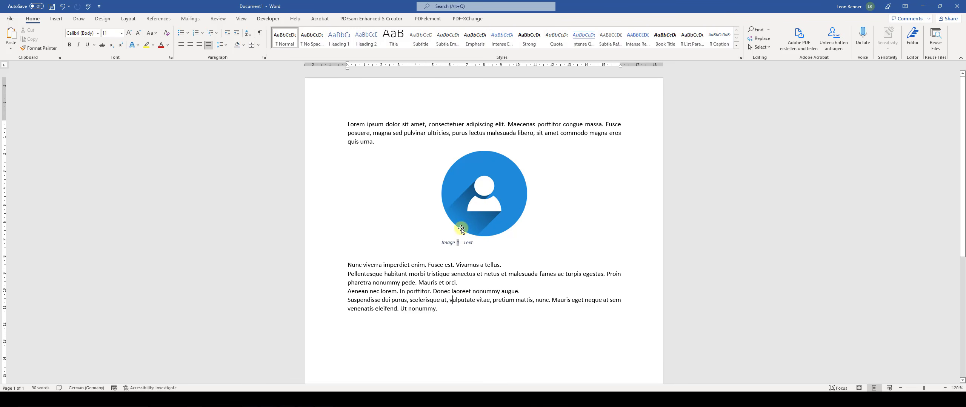
left_click(504, 181)
left_click_drag(504, 181, 519, 149)
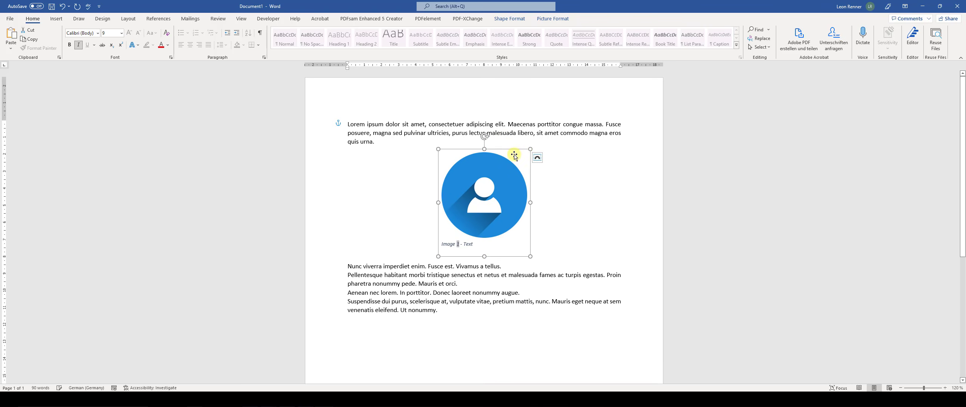
Replace the wording after the number in the grouped caption with "Change the text" and reselect the group
left_click(488, 201)
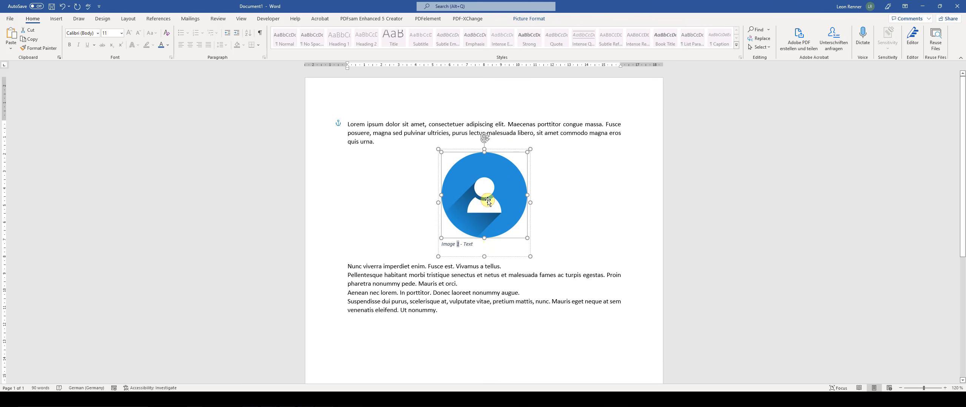
left_click(474, 243)
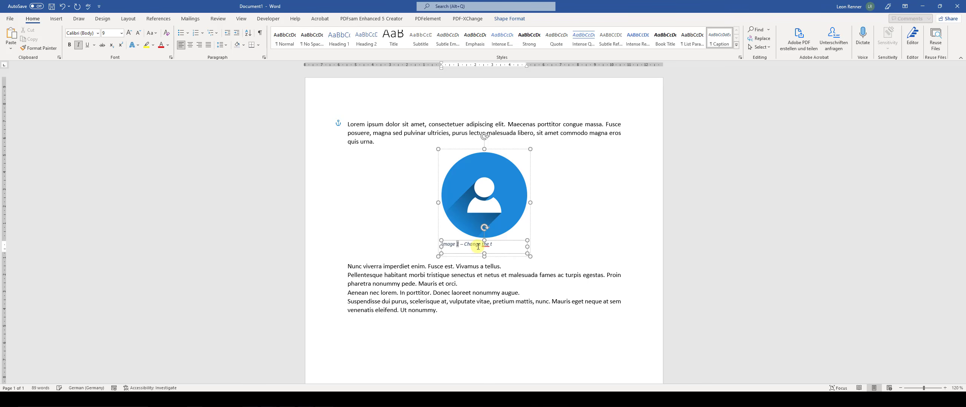
left_click(485, 281)
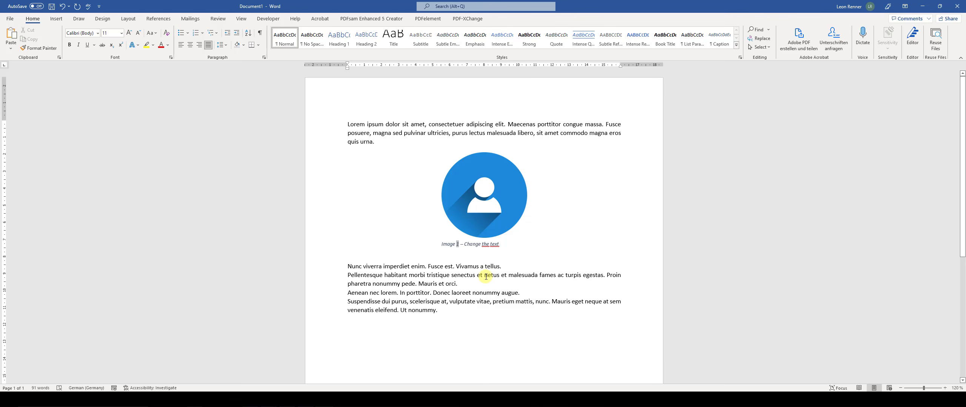
left_click(505, 187)
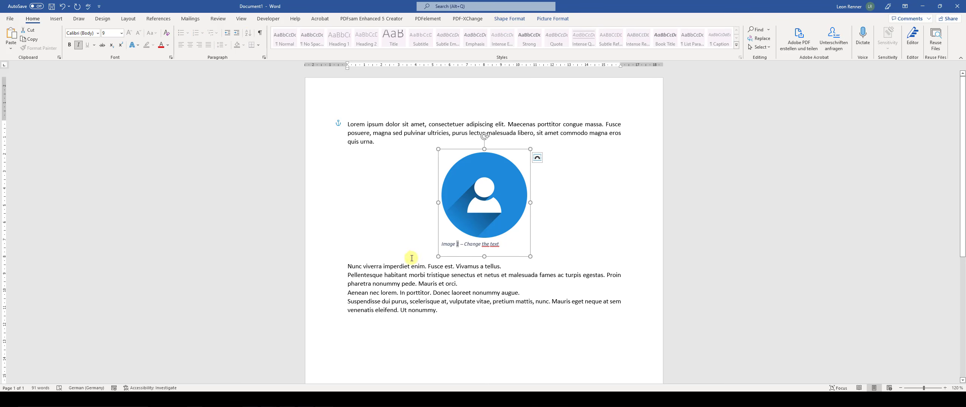
Delete the grouped picture and caption from between the first two paragraphs
left_click(421, 280)
left_click(489, 181)
key("Delete")
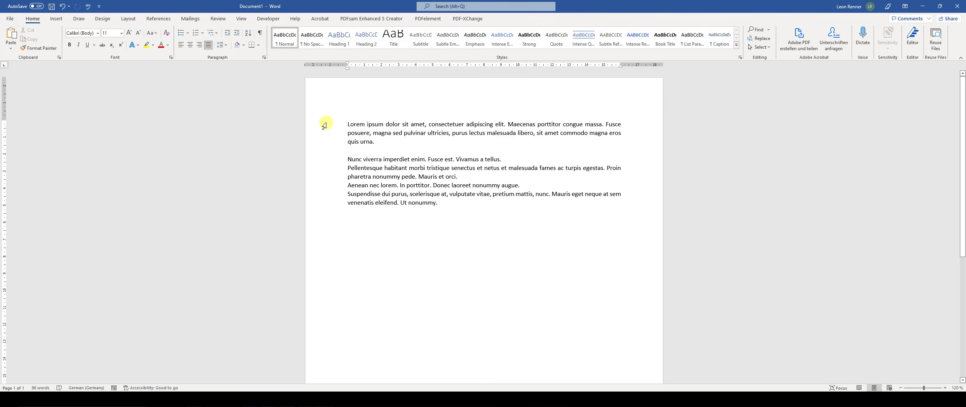
Look through the available shapes and search the icon library for "phone" without inserting anything
left_click(61, 20)
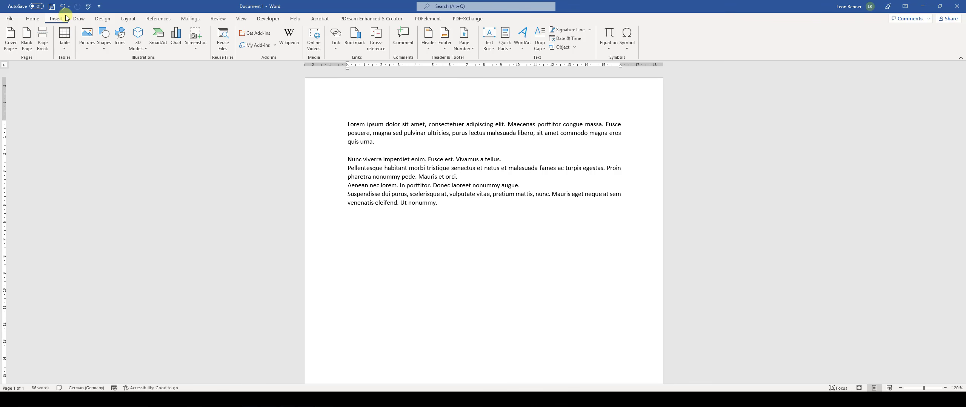
left_click(107, 53)
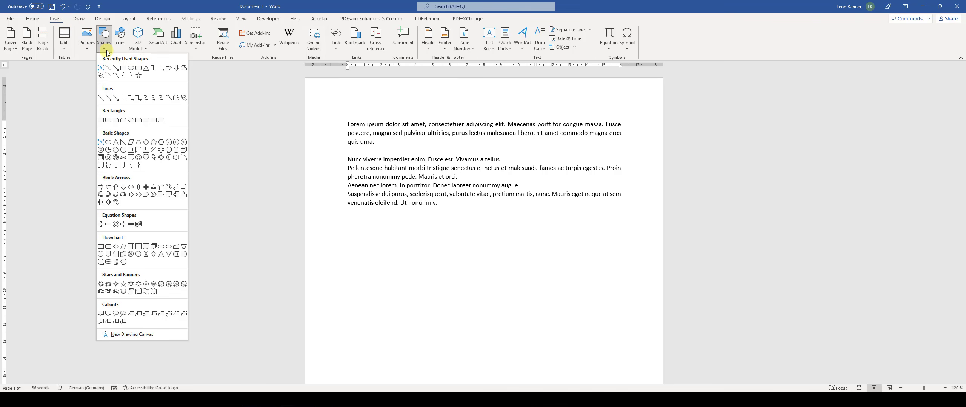
left_click(108, 53)
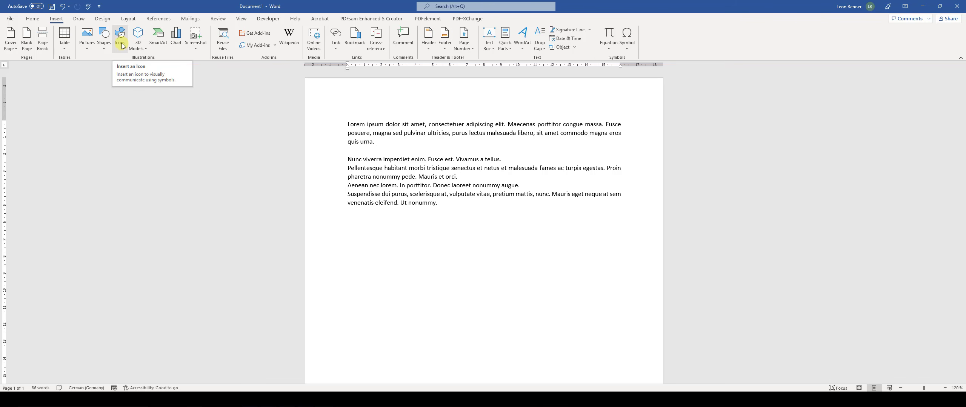
left_click(121, 44)
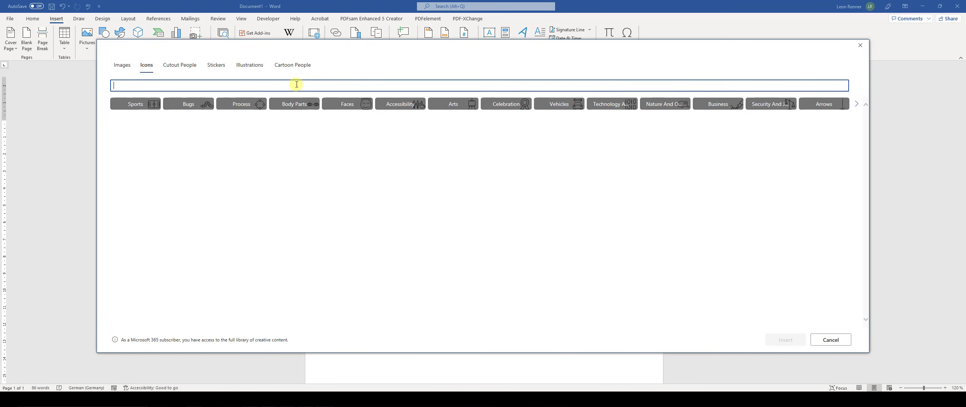
type("phone")
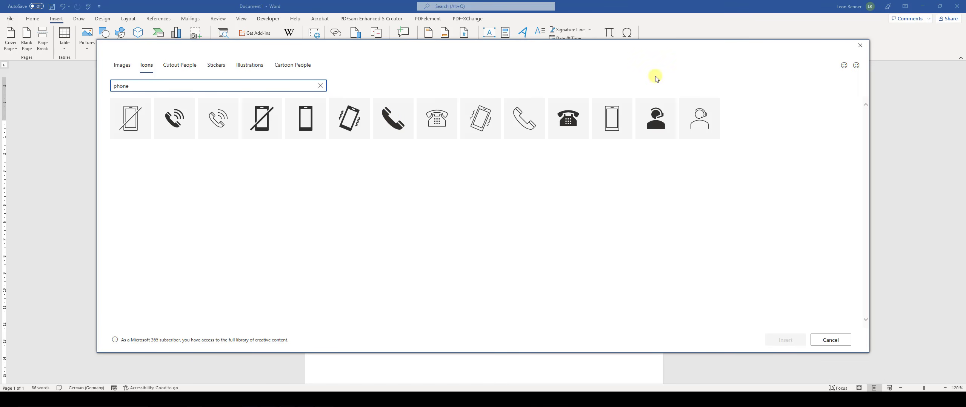
left_click(861, 45)
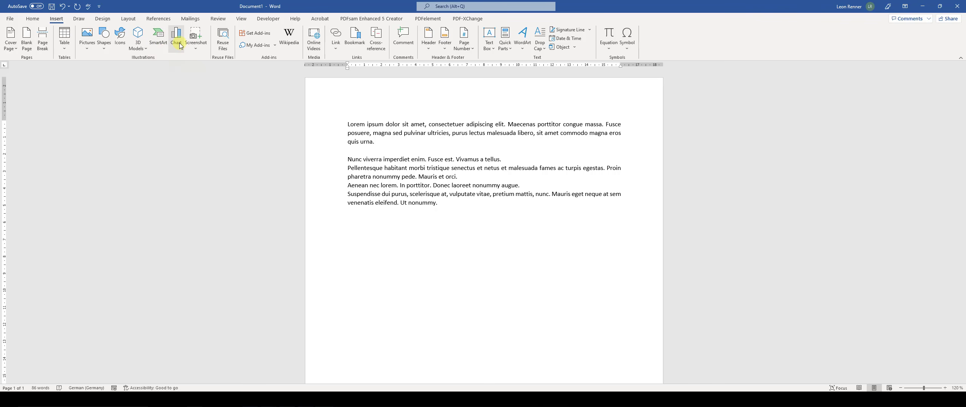
Insert a Simple Text Box and shift it slightly to the left within the first paragraphs
left_click(490, 44)
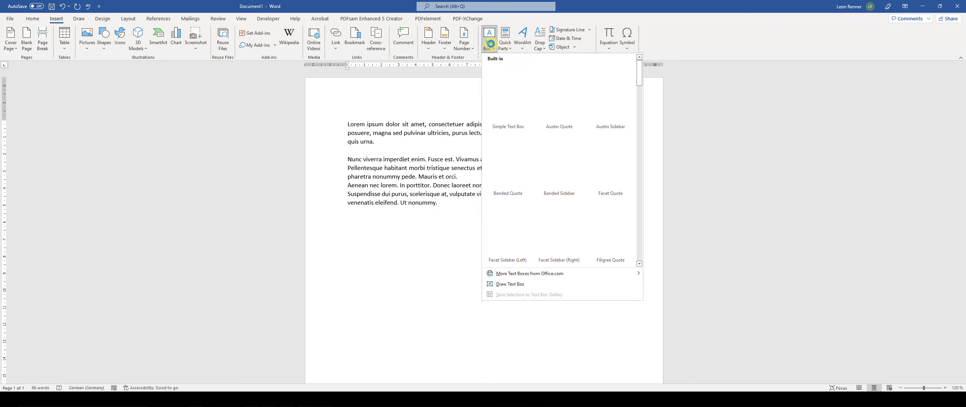
left_click(507, 103)
left_click(465, 178)
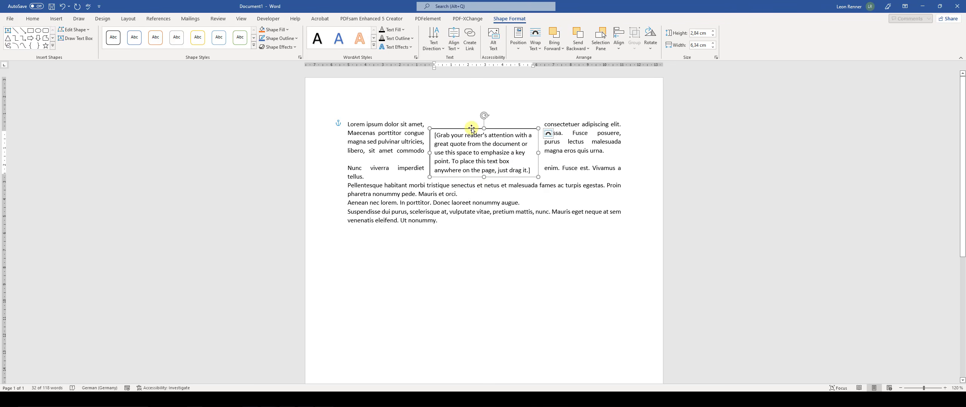
left_click_drag(474, 130, 449, 127)
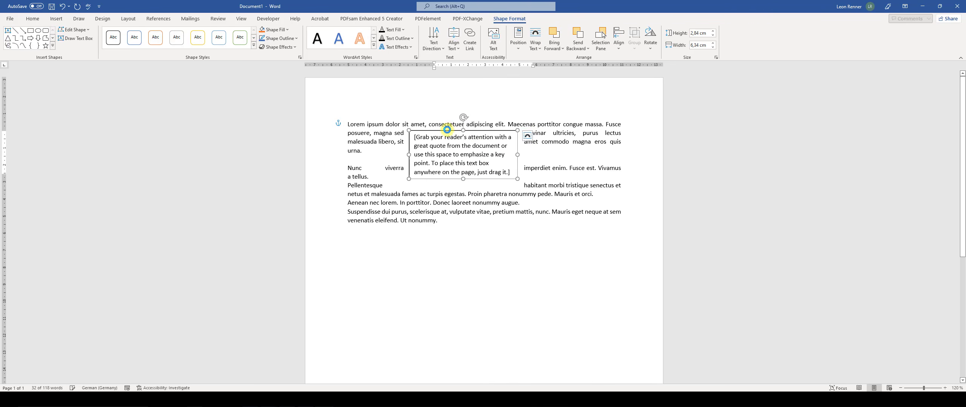
Set the text box's wrapping to In Front of Text and move it to the page's upper-left corner
left_click(527, 136)
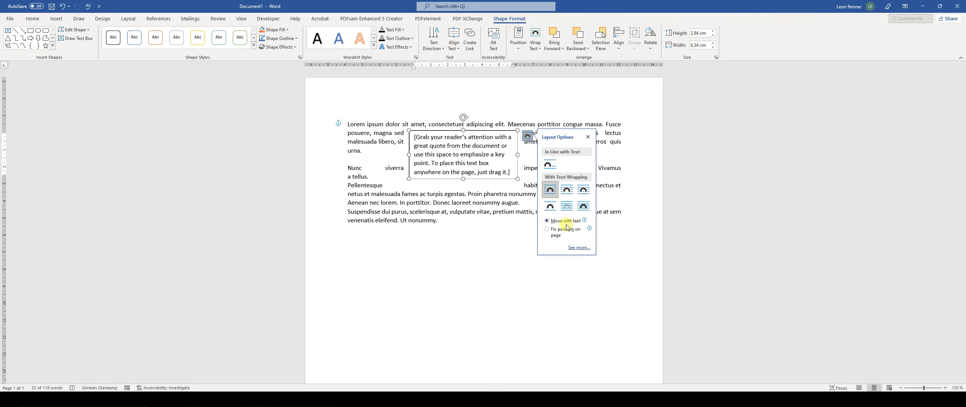
left_click(584, 206)
left_click_drag(472, 180, 386, 131)
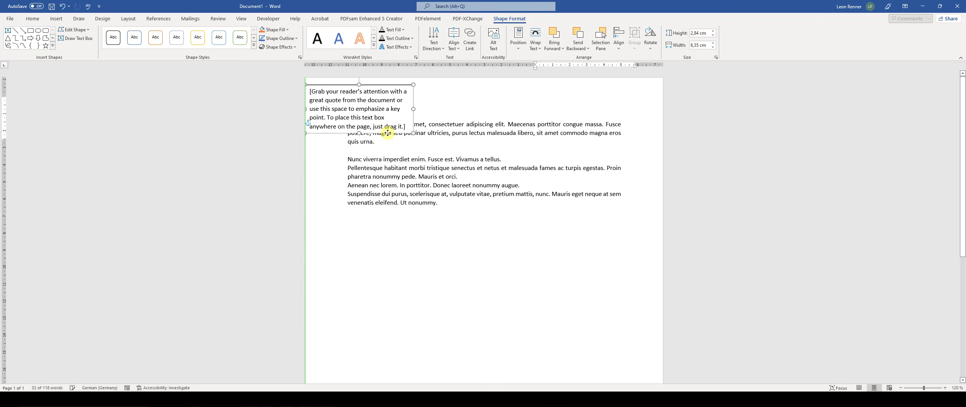
Select the text box by its border, move it back over the paragraphs, and delete it
left_click(390, 130)
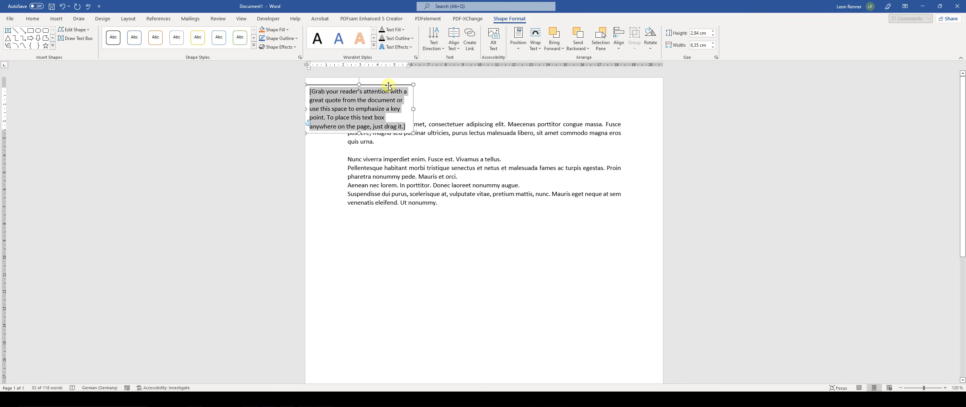
left_click_drag(389, 86, 431, 140)
key("Delete")
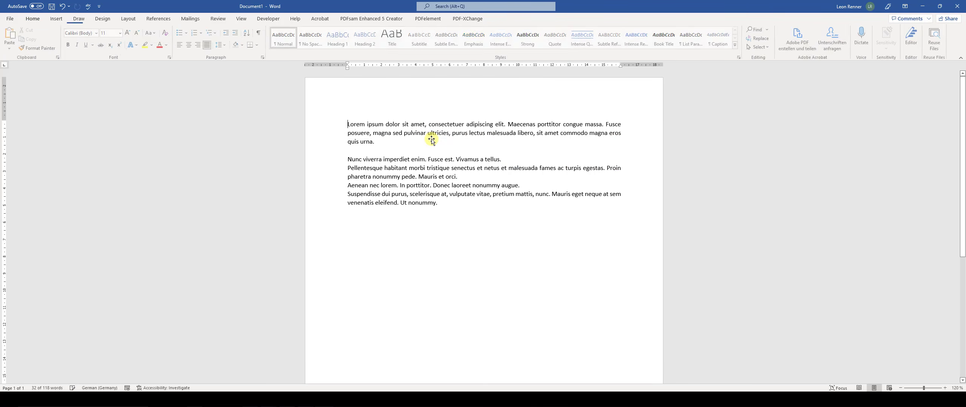
Switch the document zoom to One Page so the whole page fits in the window
left_click(56, 19)
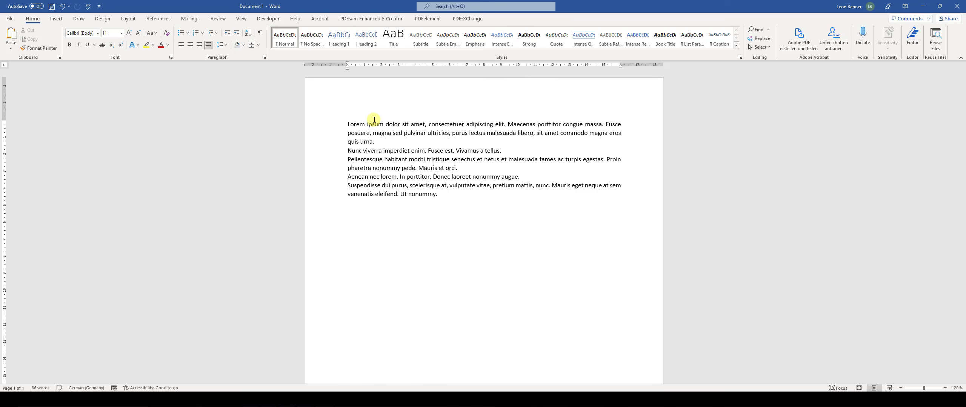
left_click(242, 19)
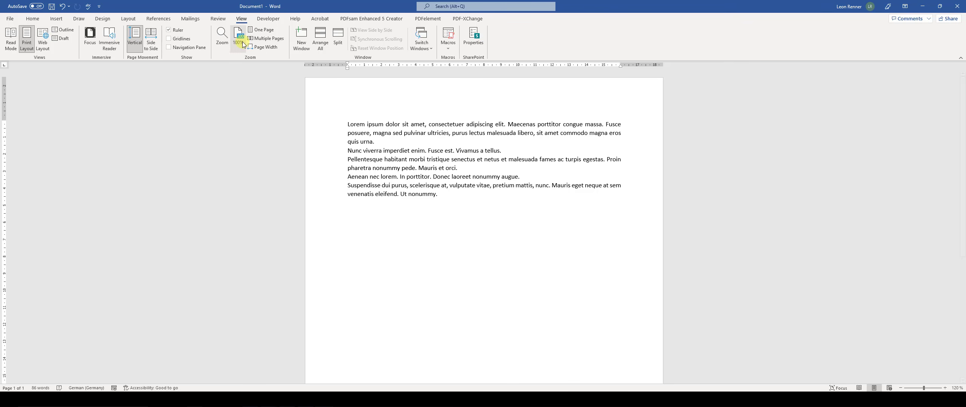
left_click(271, 31)
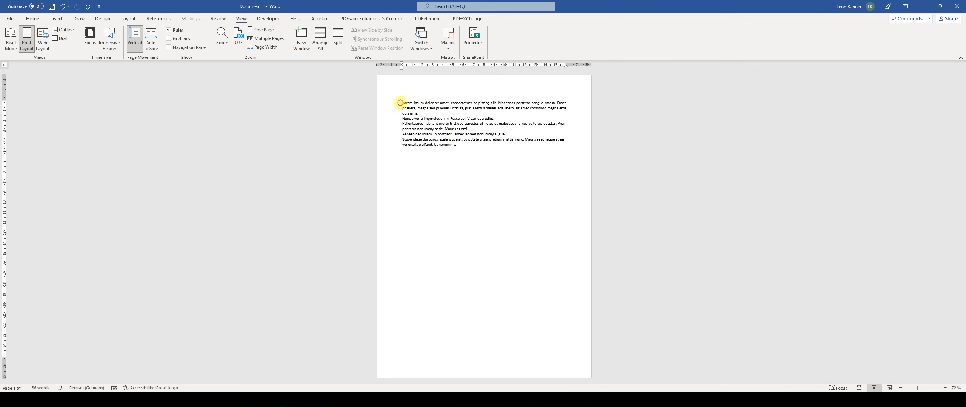
Copy all the paragraphs and paste them repeatedly until the text runs onto a third page
left_click_drag(402, 102, 458, 147)
key("ctrl+c")
key("ctrl+v")
key("ctrl+v")
key("ctrl+v")
key("ctrl+v")
key("ctrl+v")
key("ctrl+v")
key("ctrl+v")
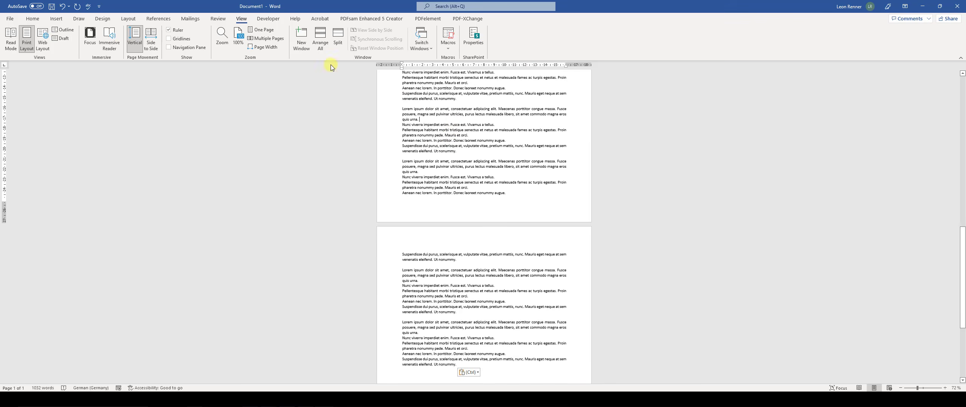
View the document as multiple pages, return to One Page, and enlarge the first page to about 151%
left_click(265, 38)
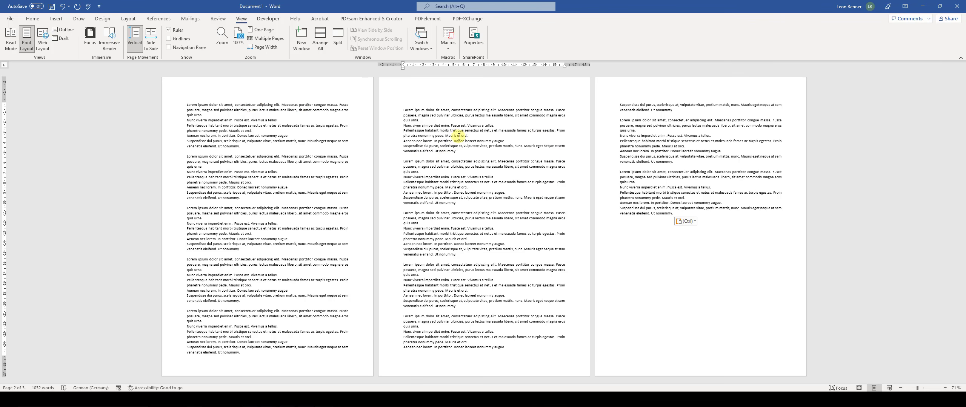
left_click(261, 33)
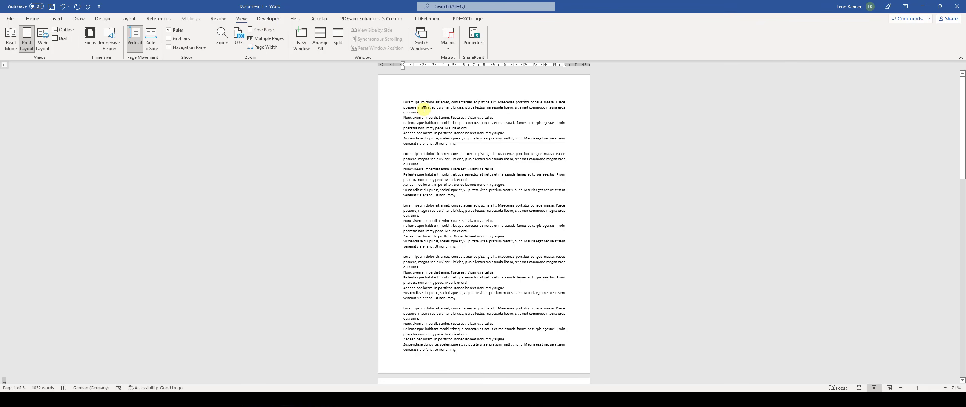
scroll(424, 109, "up", 9, "ctrl")
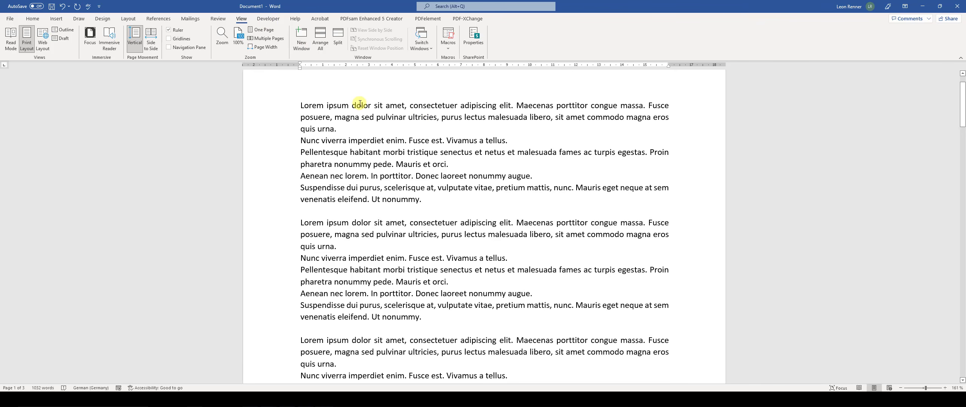
scroll(360, 103, "up", 1)
scroll(349, 128, "down", 1, "ctrl")
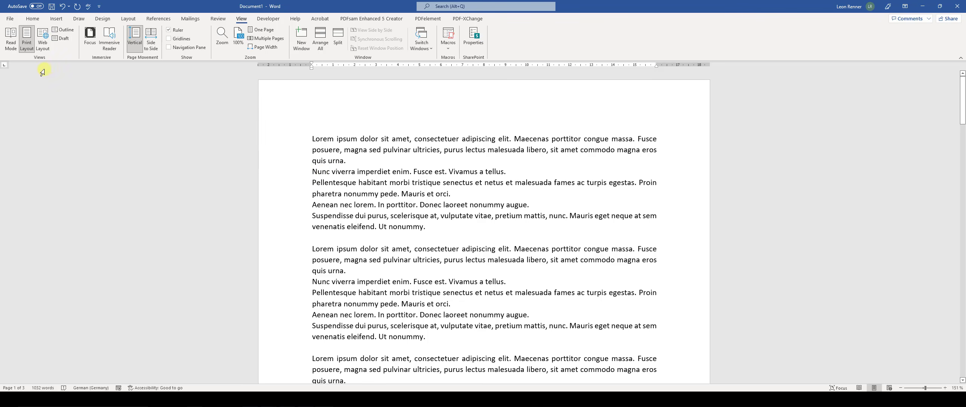
View the document in Read Mode, then return to Print Layout
left_click(9, 47)
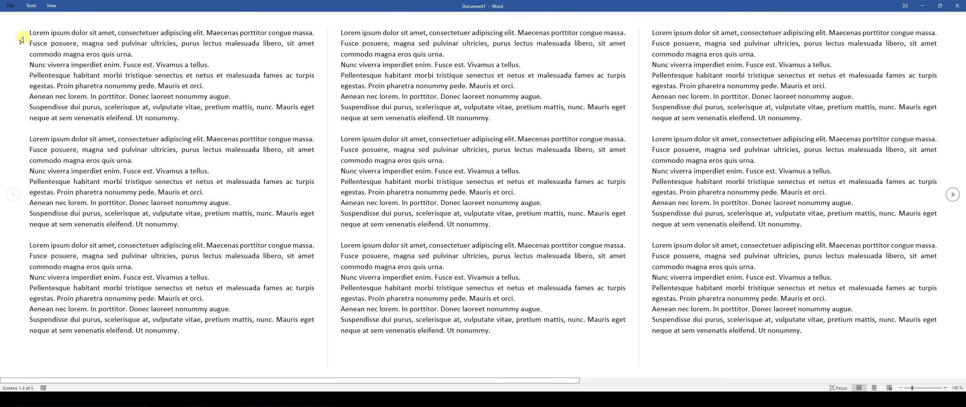
left_click(51, 6)
left_click(72, 20)
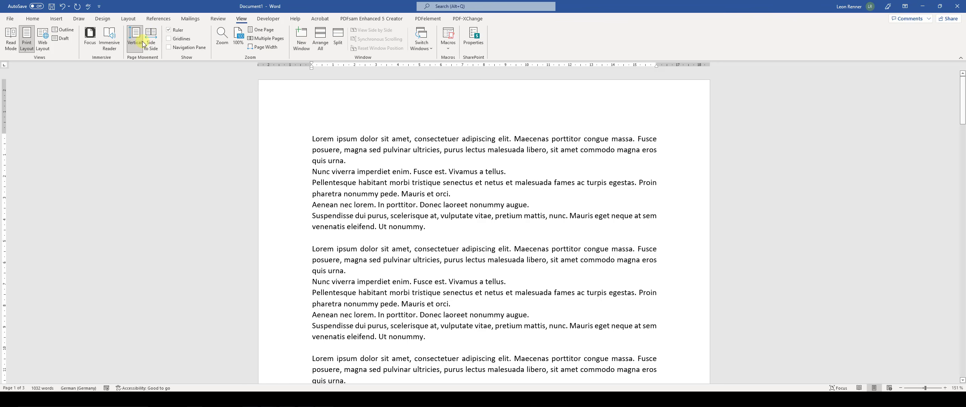
Choose A4 (21 cm x 29,7 cm) as the document's page size
left_click(128, 19)
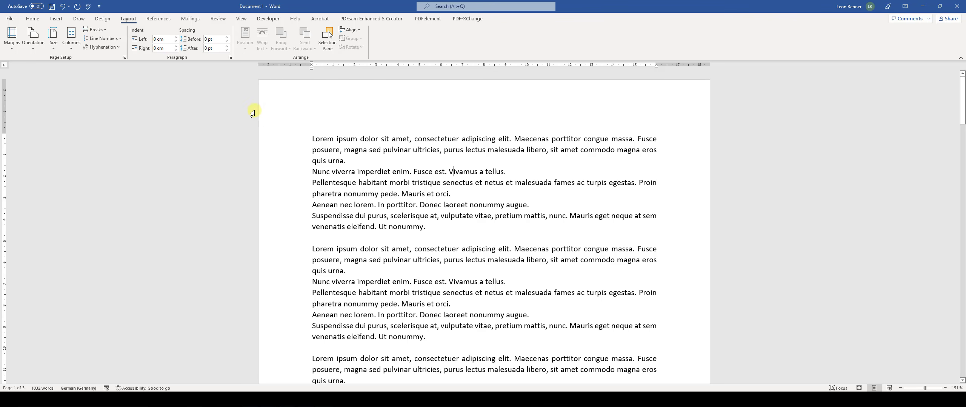
left_click(59, 48)
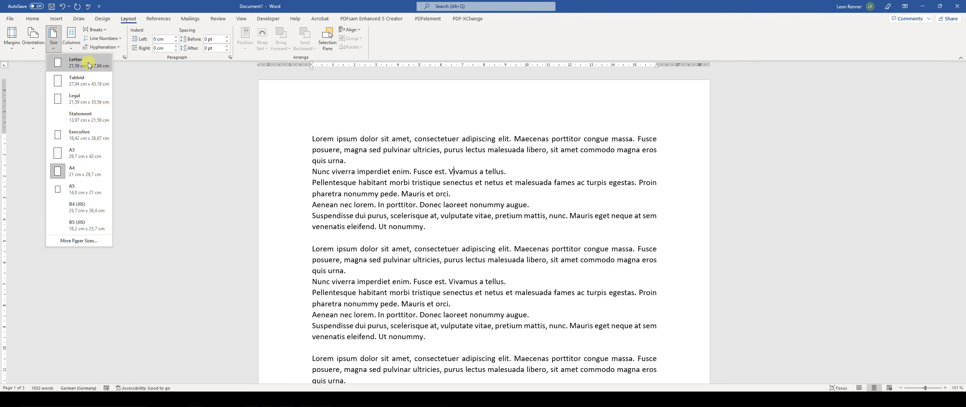
left_click(94, 175)
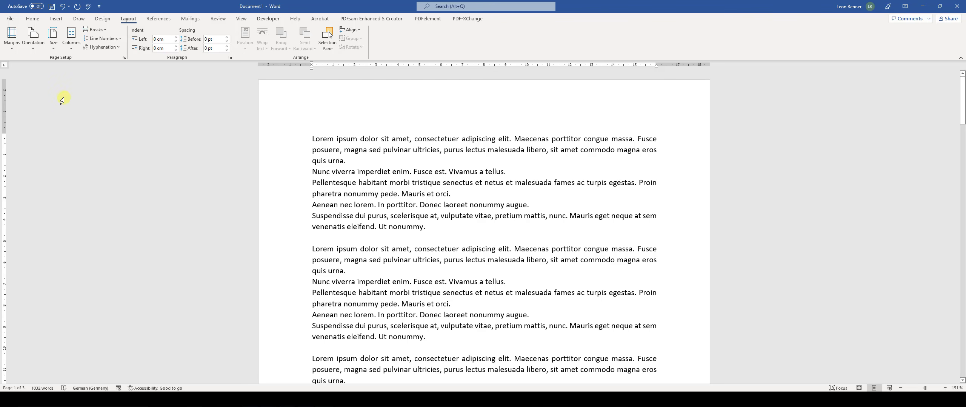
Switch the page orientation to Landscape to see its effect, then return it to Portrait
left_click(34, 51)
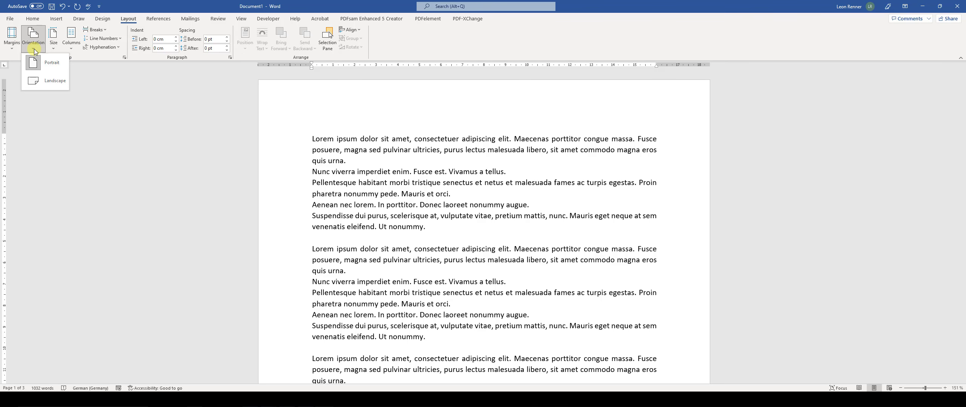
left_click(49, 80)
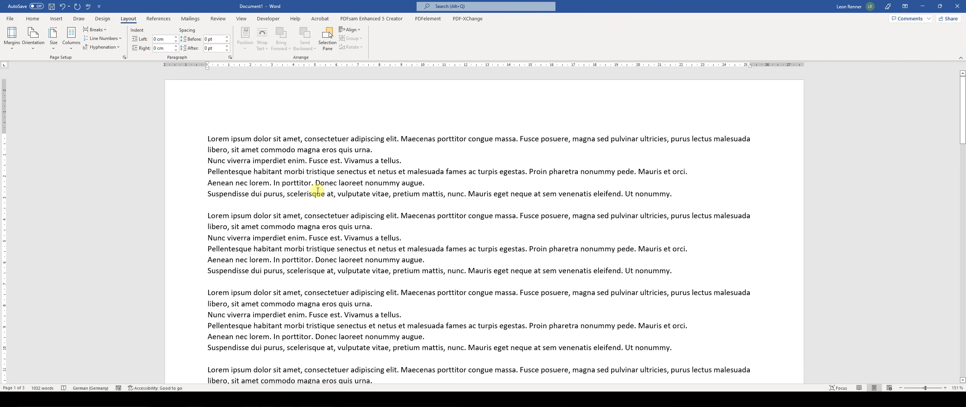
scroll(319, 190, "down", 5, "ctrl")
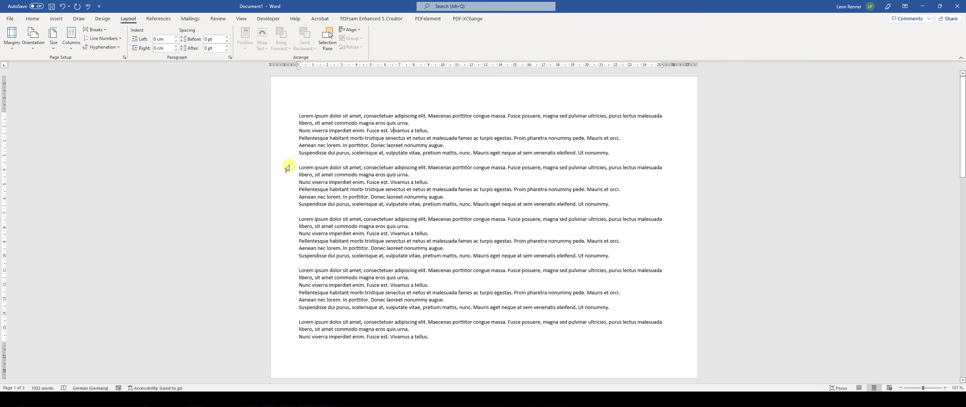
left_click(33, 37)
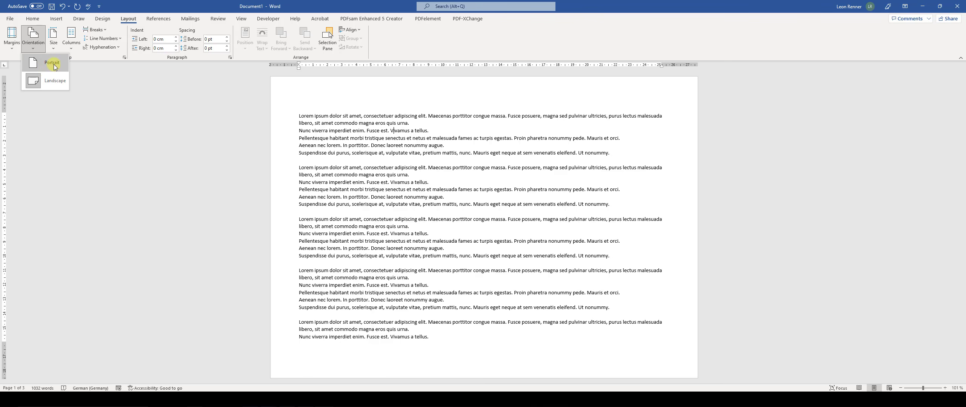
left_click(49, 63)
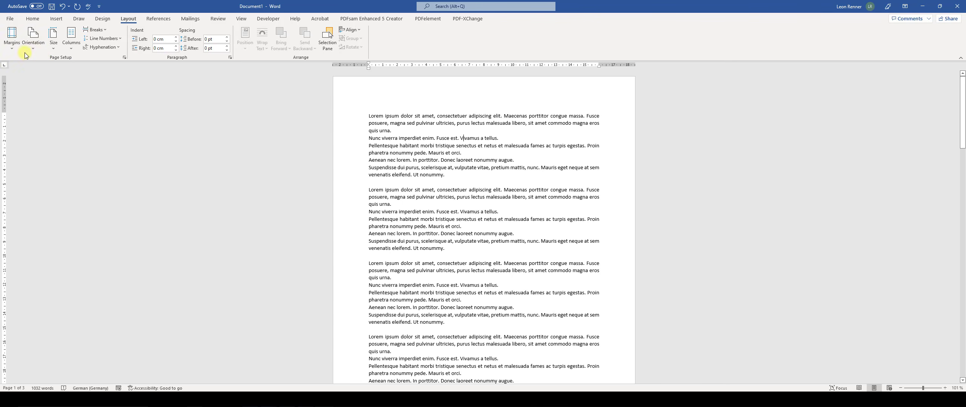
left_click(16, 46)
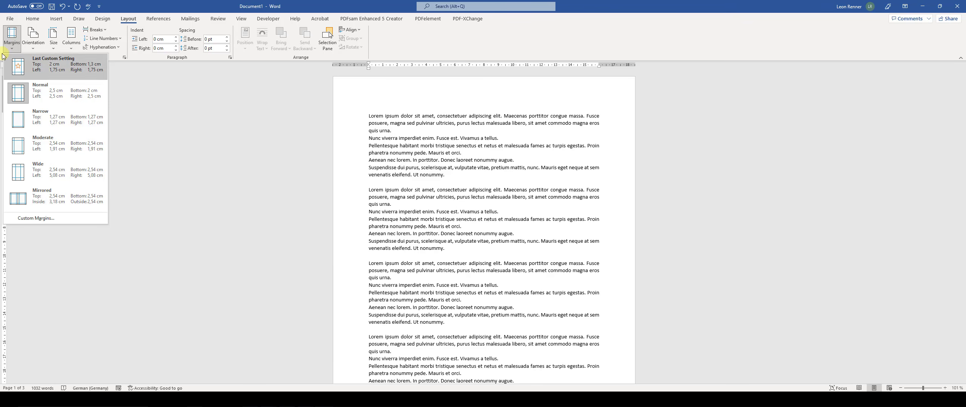
left_click(6, 40)
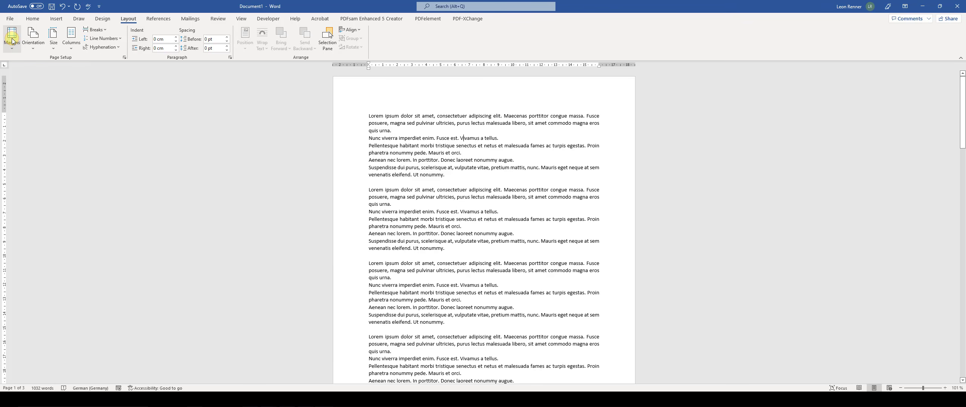
left_click(75, 50)
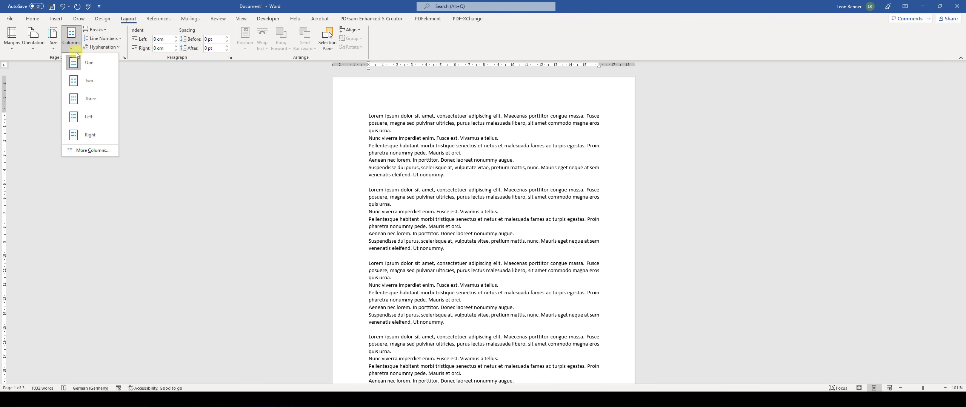
left_click(71, 45)
Try Landscape orientation with the first page's text laid out in three columns, and undo both changes
left_click(39, 51)
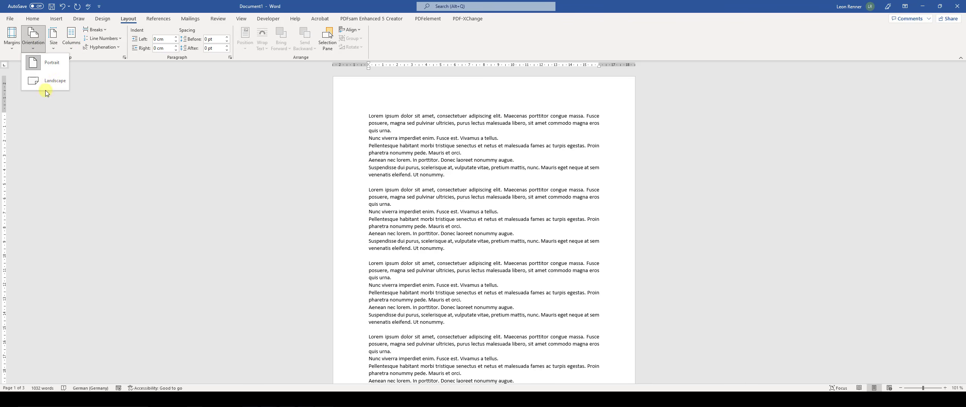
left_click(46, 86)
left_click_drag(295, 113, 591, 346)
left_click(72, 49)
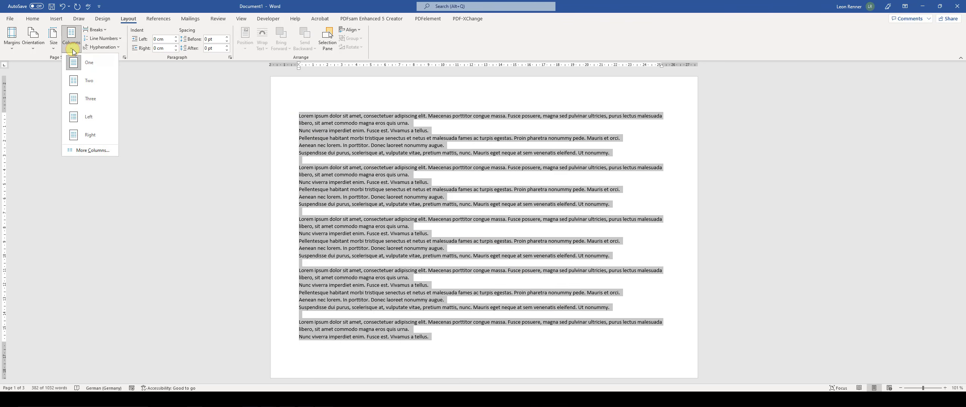
left_click(80, 99)
left_click(477, 160)
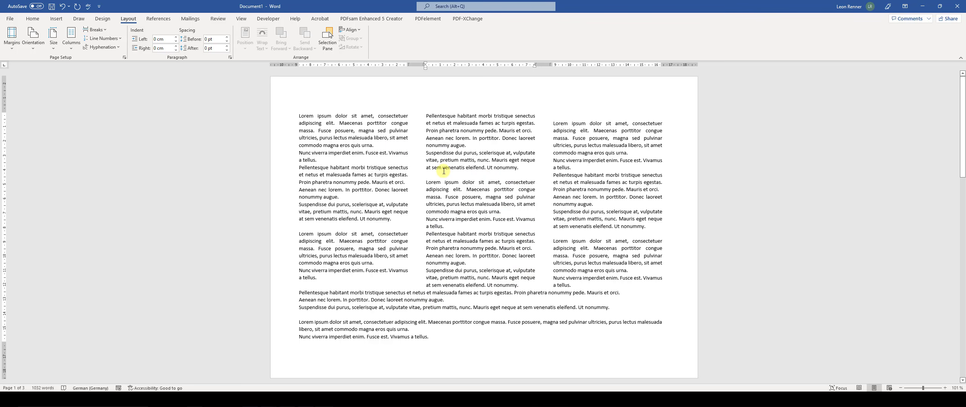
key("ctrl+z")
key("ctrl+z")
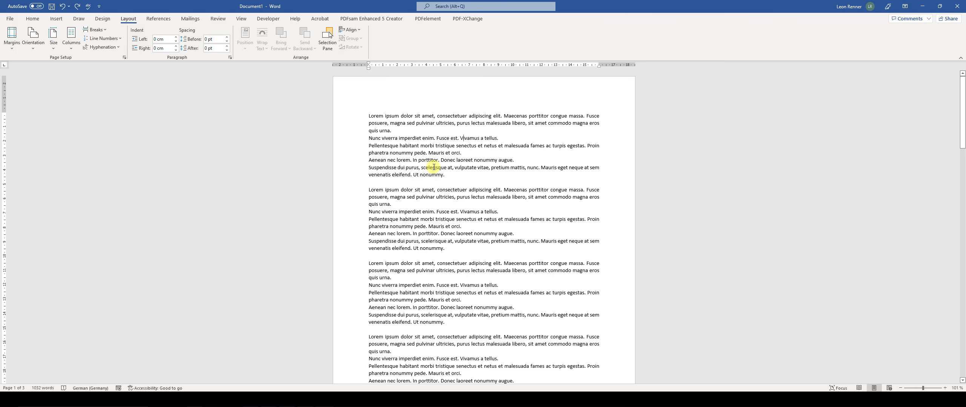
Open the page header and enter "Text" at its left, "When I type text" centred and "Write some text here" right-aligned
left_click(33, 18)
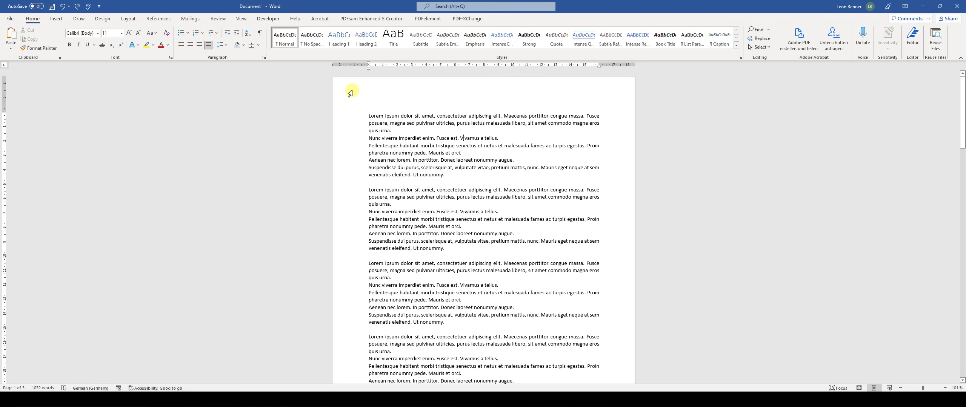
scroll(350, 93, "down", 10)
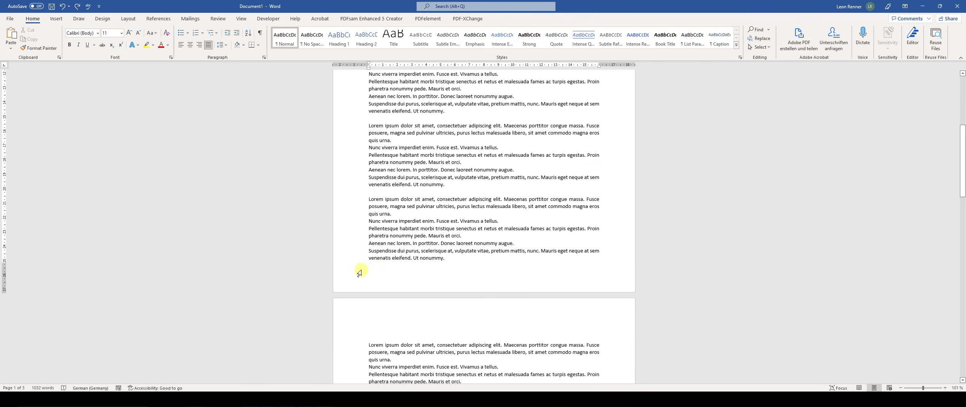
scroll(397, 260, "up", 10)
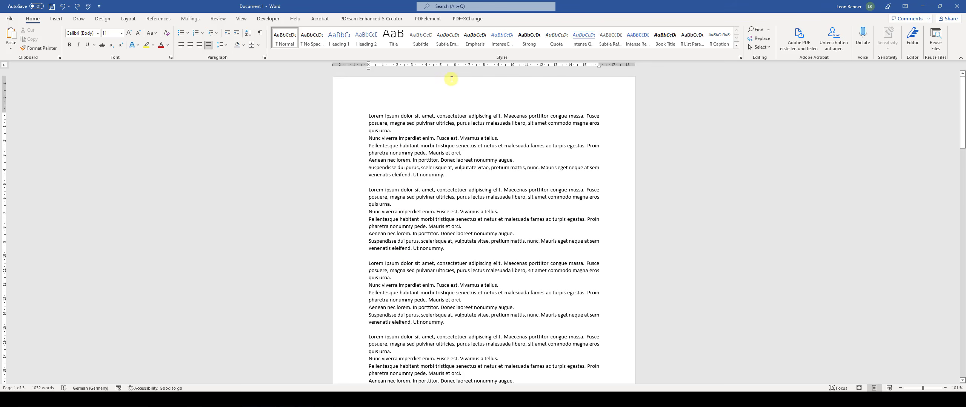
double_click(467, 84)
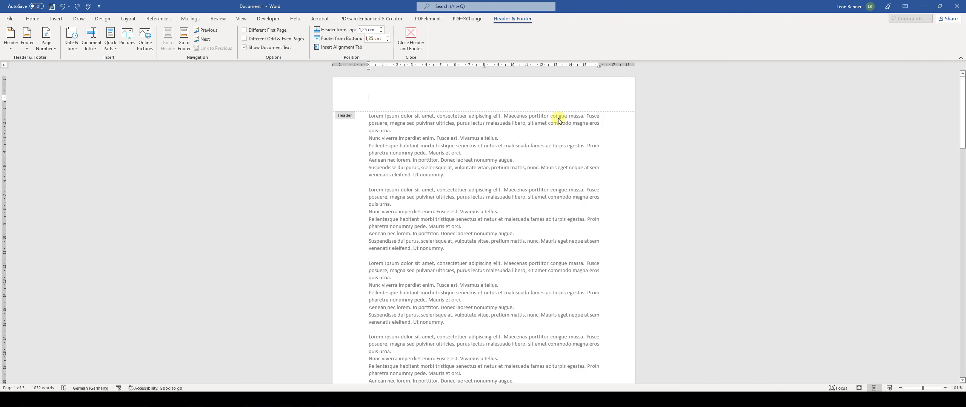
type("Text")
type("hen I type ")
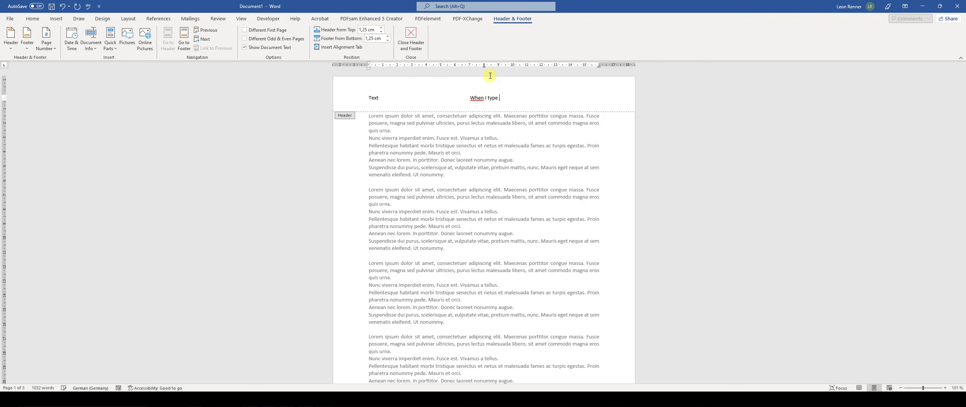
type("text")
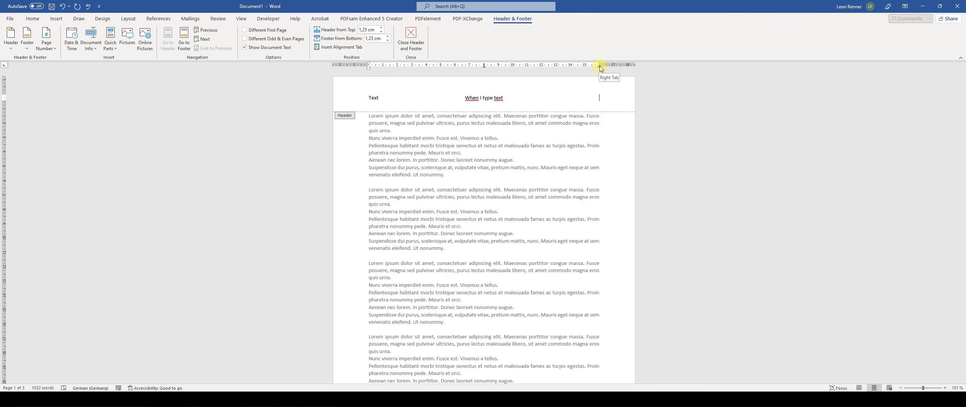
type("Wr")
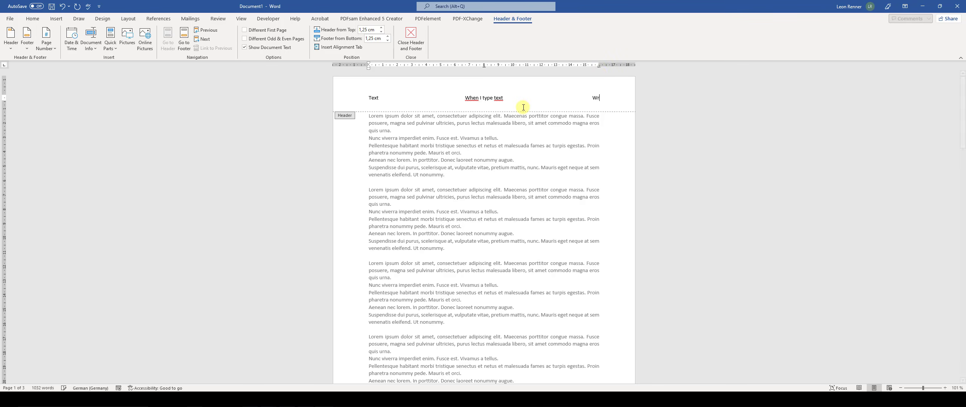
type("ite some text here")
Try moving the header's center tab stop to about 4 cm and its right tab stop to about 14 cm, and undo the moves
mouse_move(485, 67)
left_mouse_down()
mouse_move(431, 67)
mouse_move(484, 67)
left_mouse_up()
left_click_drag(598, 66, 571, 69)
key("ctrl+z")
key("ctrl+z")
key("ctrl+z")
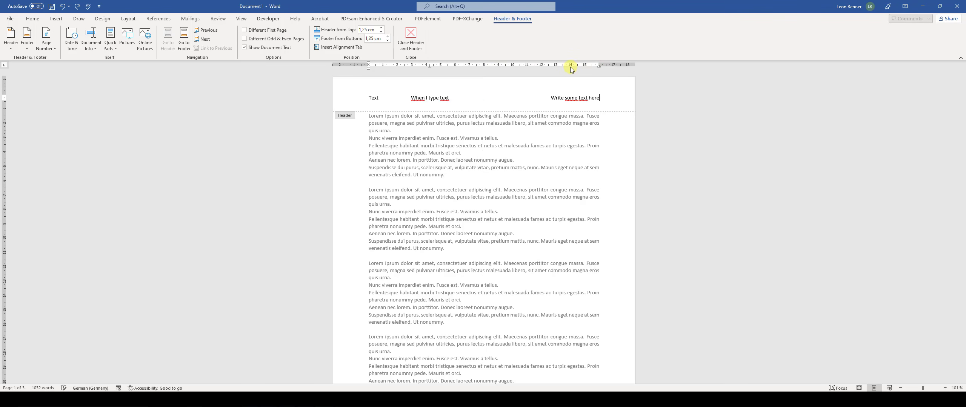
Delete the centred and right-aligned texts from the header, keeping only the word "Text"
left_click(460, 102)
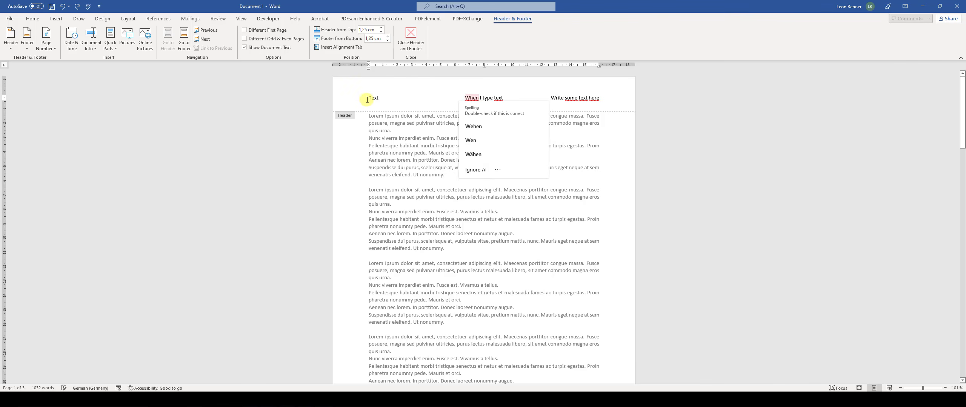
left_click_drag(366, 99, 610, 104)
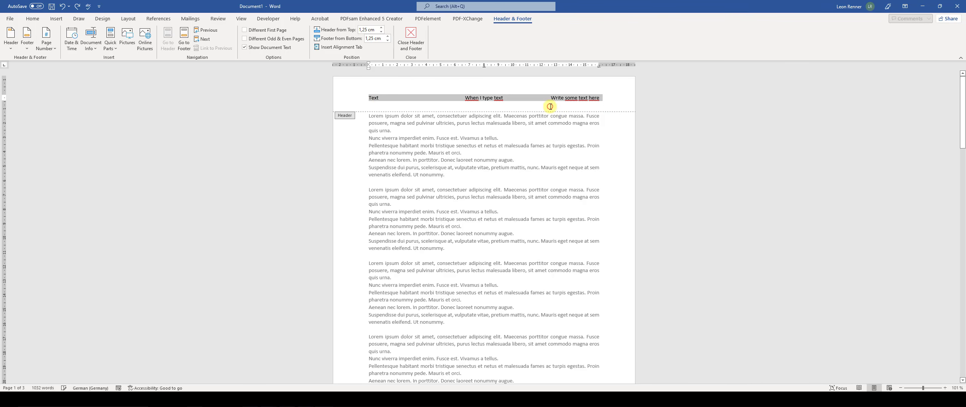
left_click_drag(464, 99, 636, 95)
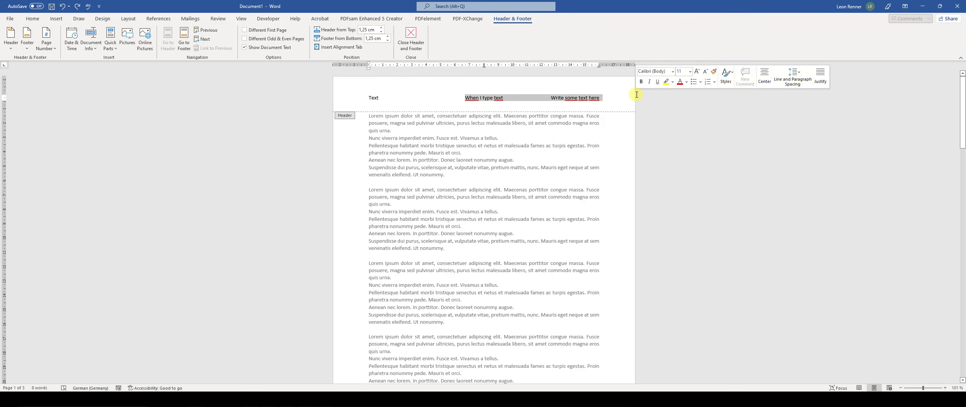
key("BackSpace")
key("BackSpace")
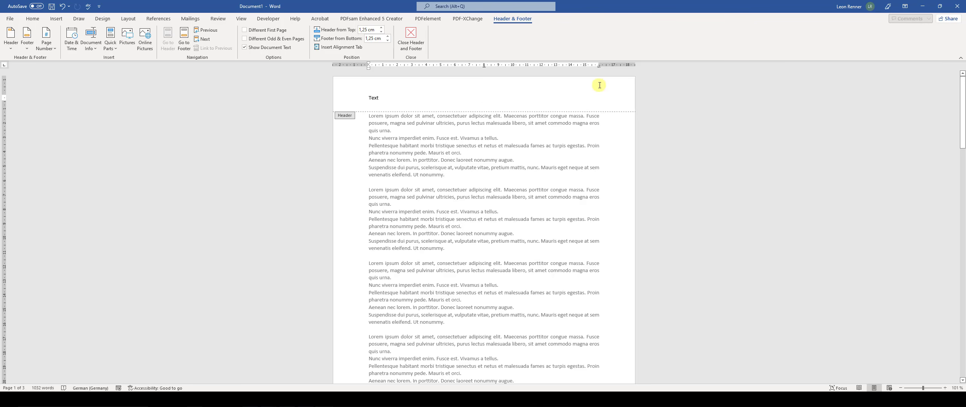
Insert the 3D glasses icon from the icon library into the page header
left_click(56, 18)
left_click(89, 52)
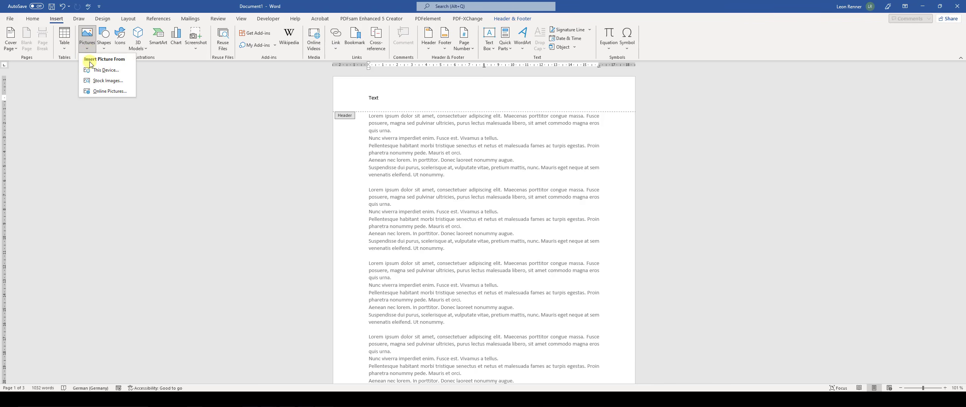
left_click(104, 38)
left_click(120, 37)
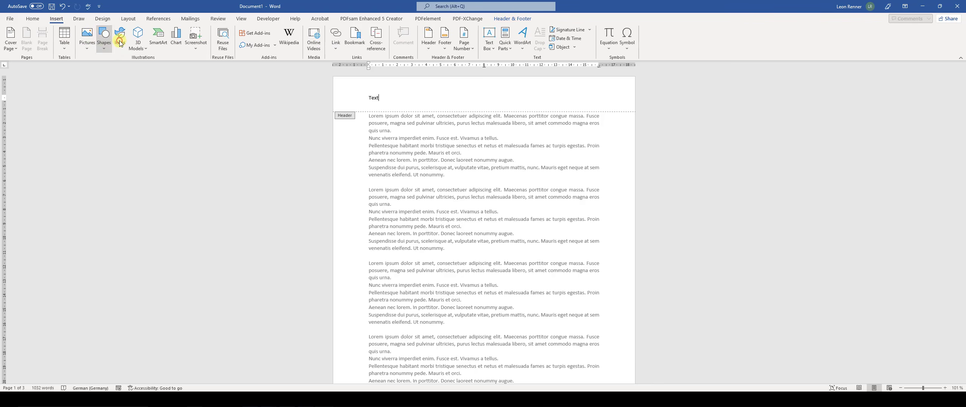
left_click(140, 133)
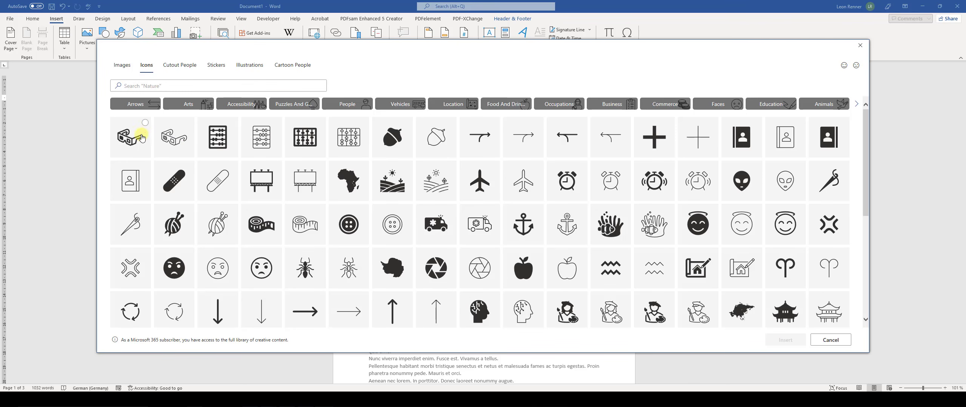
left_click(792, 340)
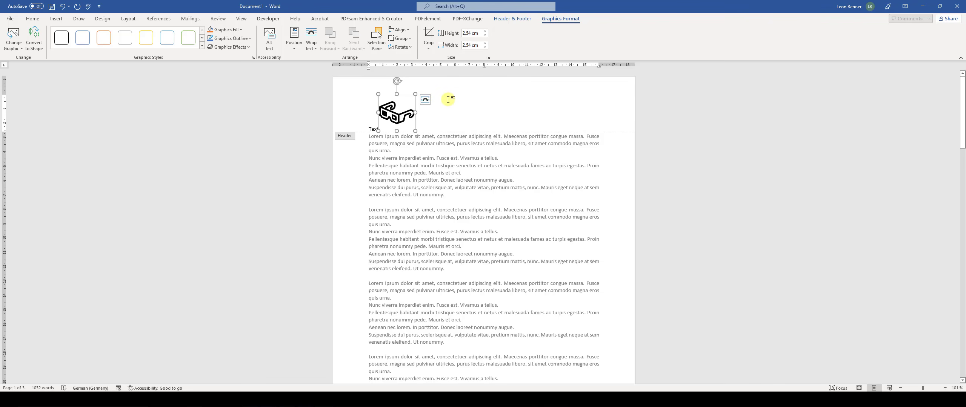
Set the header icon's wrapping to In Front of Text, shrink it to 1,83 cm and place it at the header's right edge
left_click(425, 99)
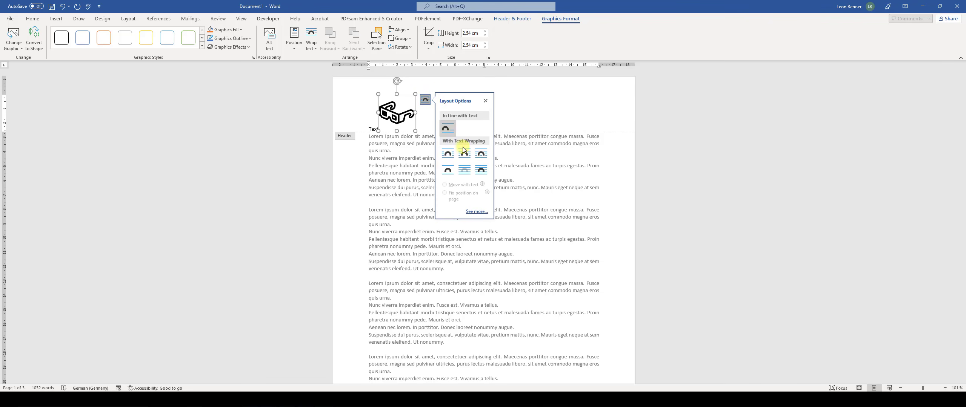
left_click(481, 171)
left_click_drag(395, 117, 491, 217)
left_click_drag(563, 125, 579, 98)
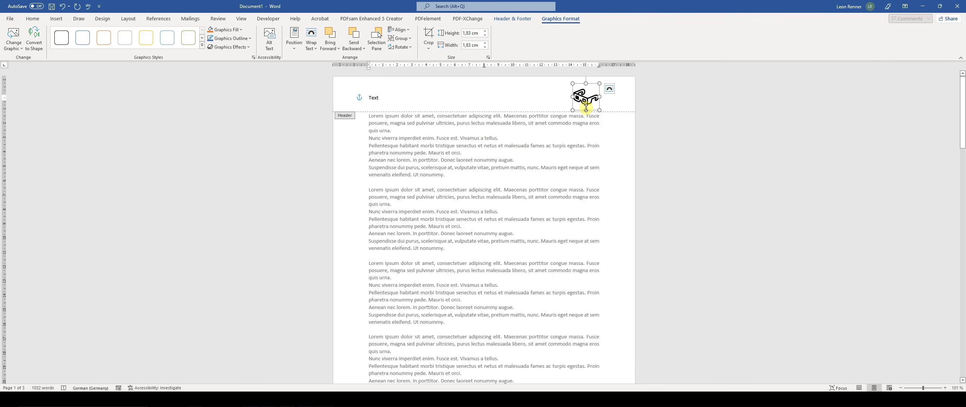
Remove the glasses icon and the word "Text" so the page header is empty
left_click(406, 97)
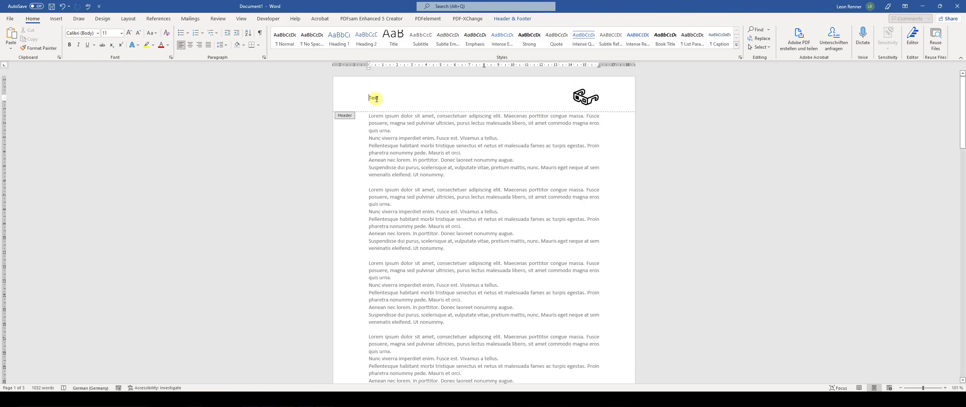
left_click(585, 97)
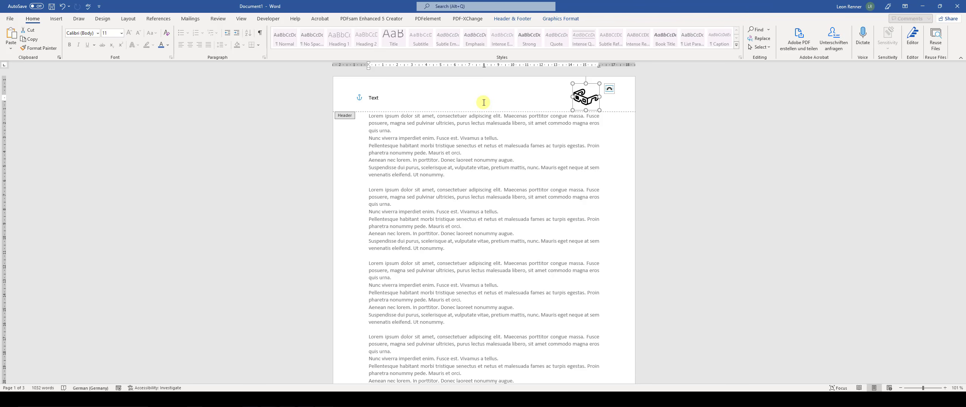
key("ctrl+z")
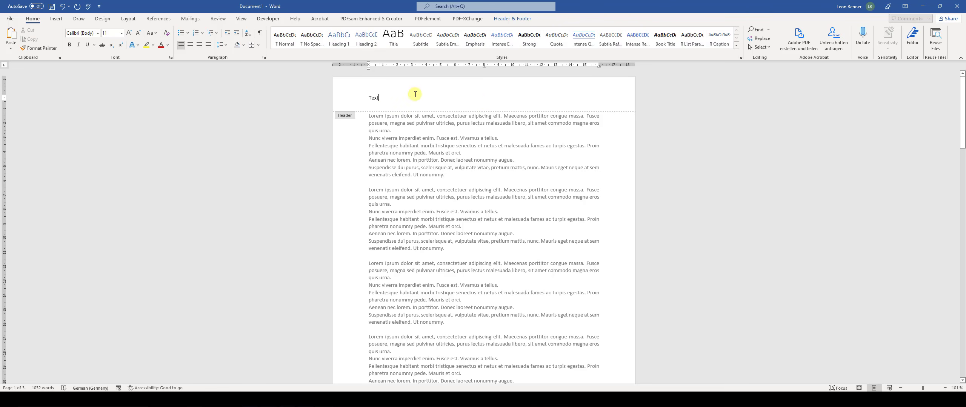
double_click(368, 97)
key("BackSpace")
Insert page numbers in the footer at the bottom of the page using the Einfache Zahl 3 style
scroll(368, 94, "down", 6)
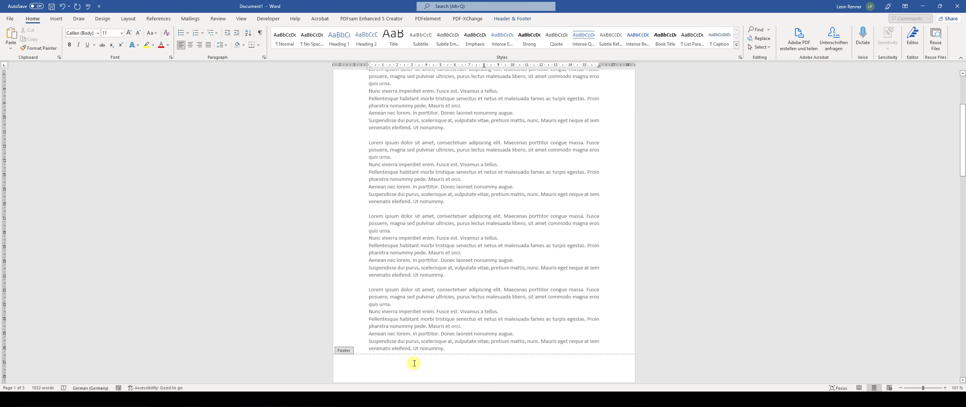
left_click(413, 363)
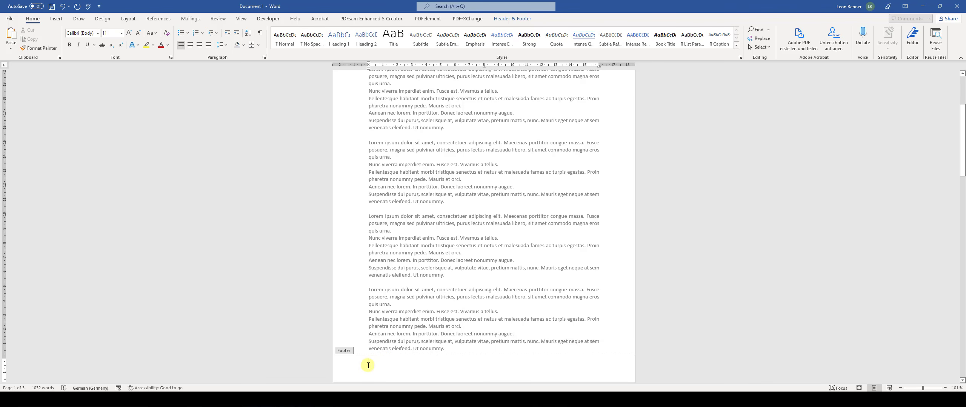
left_click(512, 19)
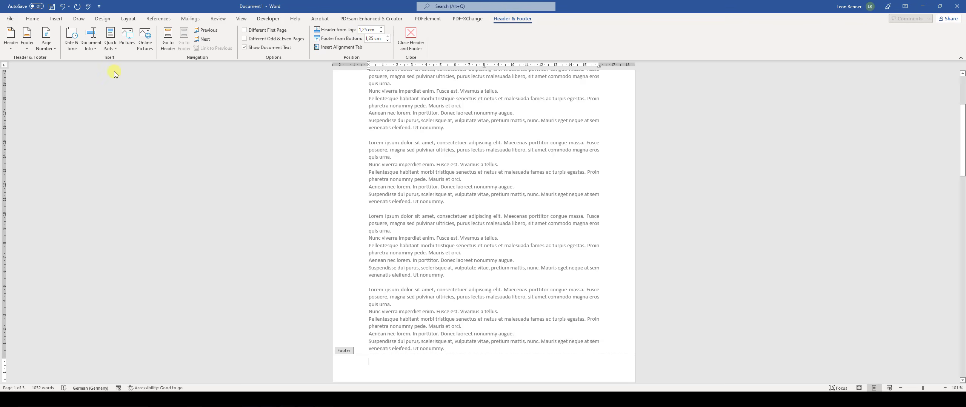
left_click(47, 46)
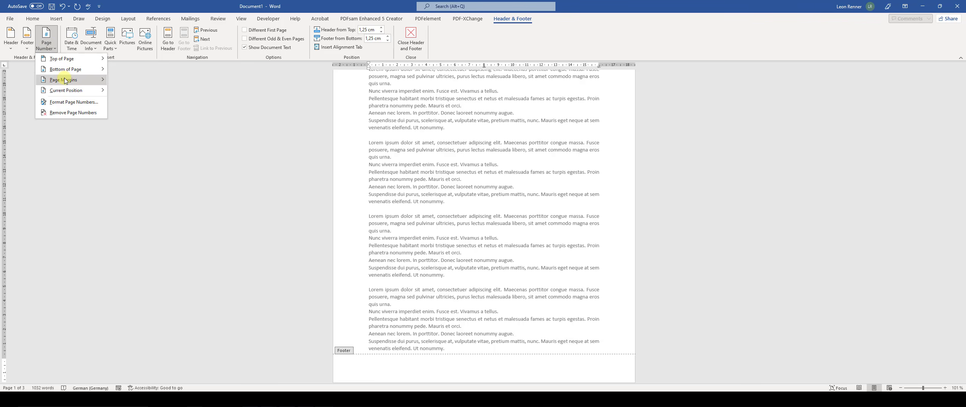
mouse_move(68, 72)
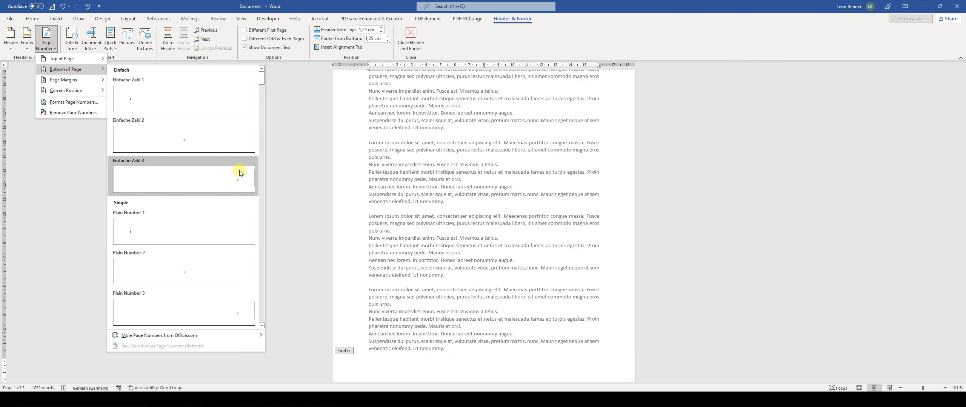
left_click(216, 184)
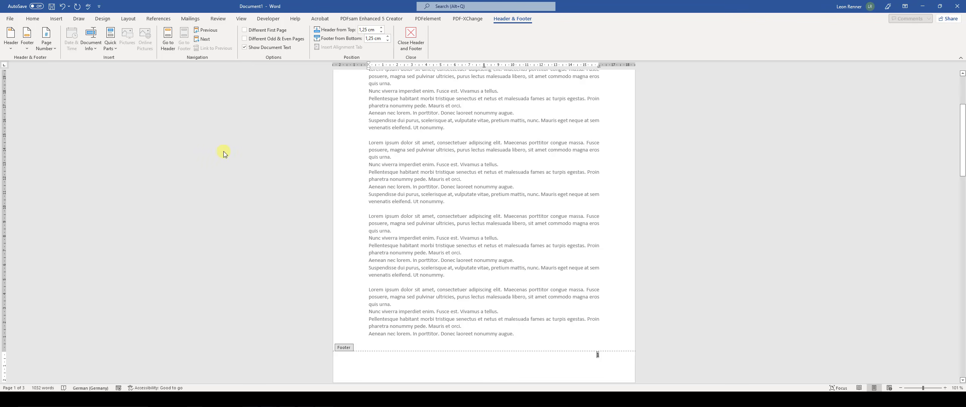
Format the footer page numbers as capital Roman numerals (I, II, III, ...) with the numbering starting at II
left_click(45, 47)
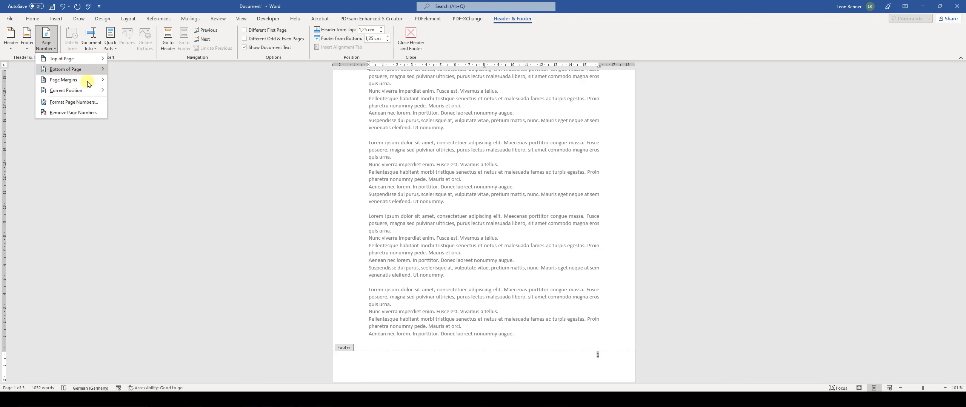
left_click(89, 106)
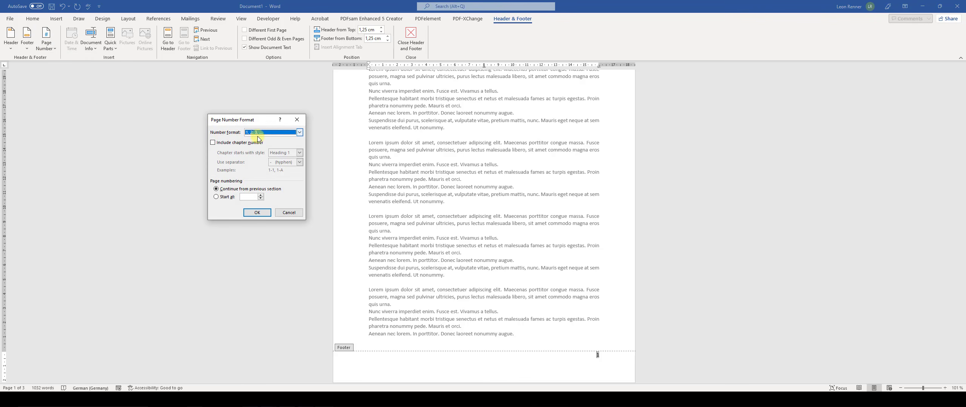
left_click(291, 133)
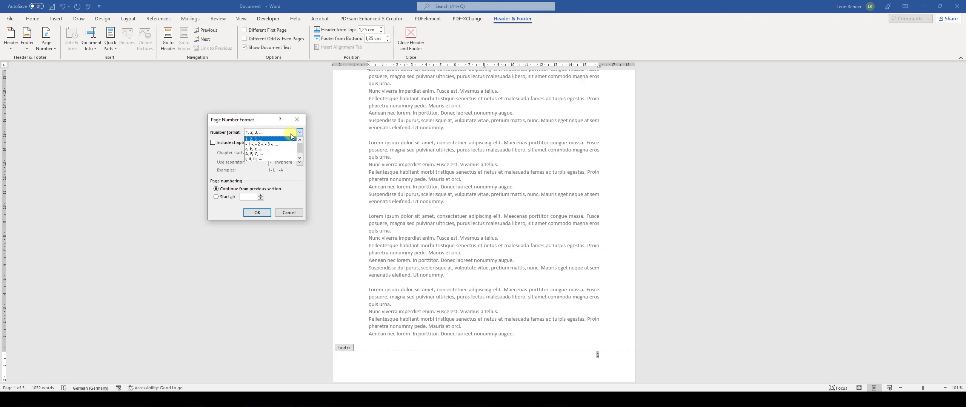
left_click(300, 158)
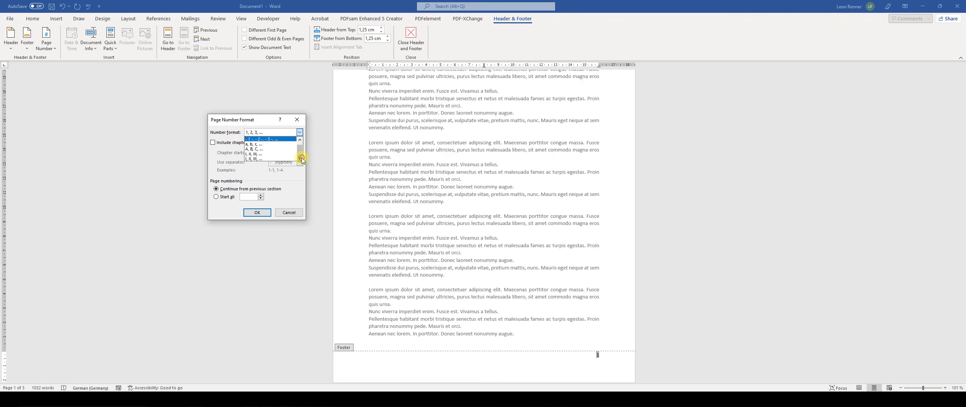
left_click(254, 159)
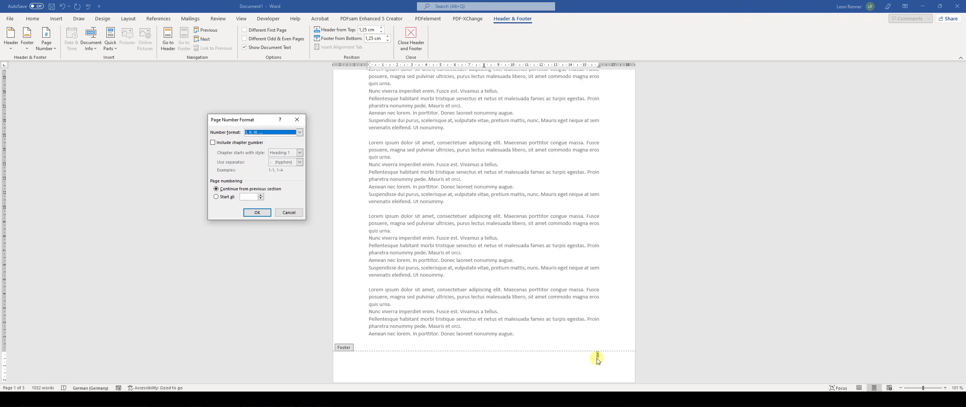
left_click(223, 200)
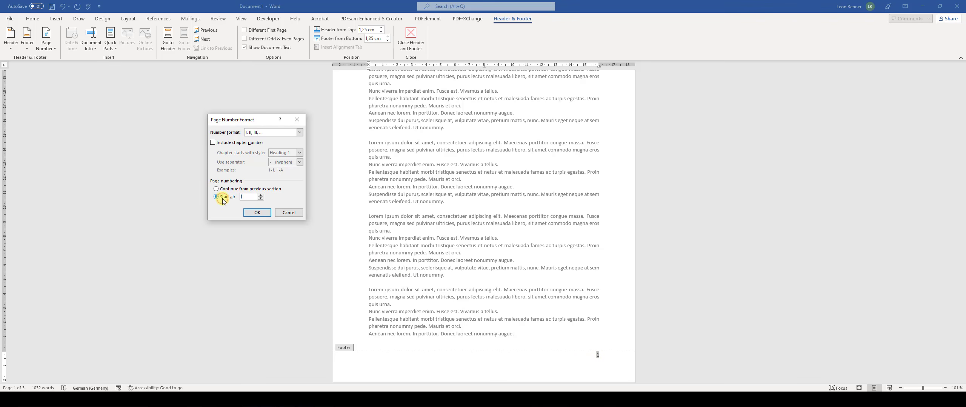
left_click(251, 198)
left_click(257, 212)
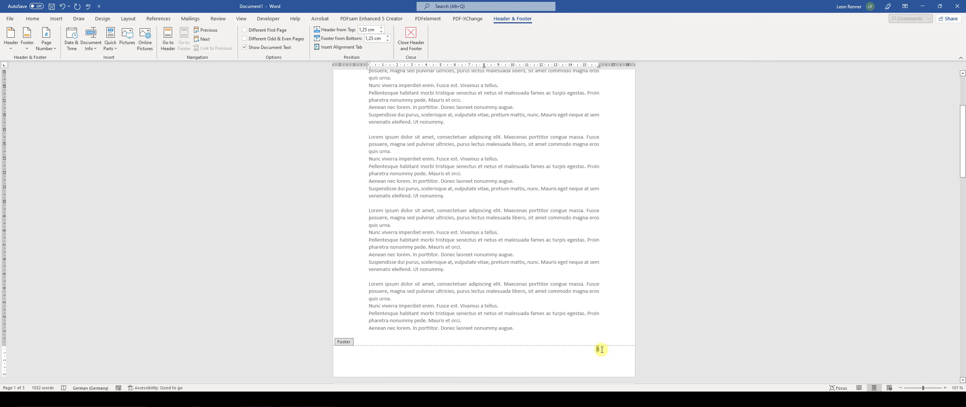
Enter "Text" in the header of the first page
scroll(512, 253, "down", 4)
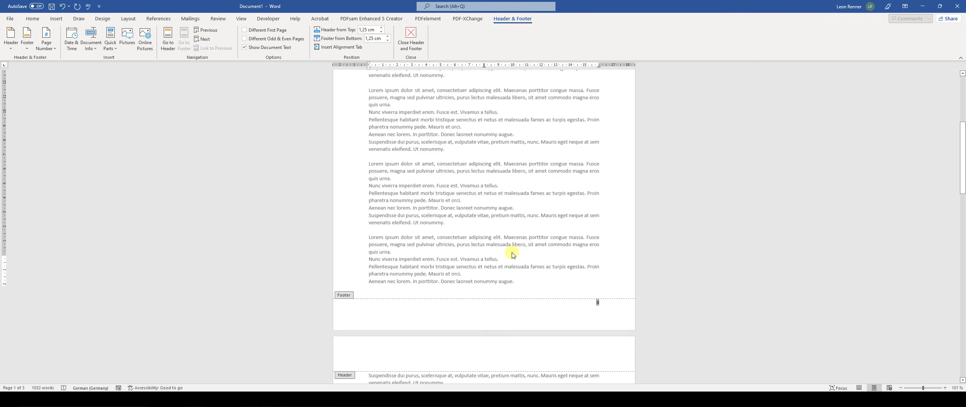
scroll(512, 253, "up", 10)
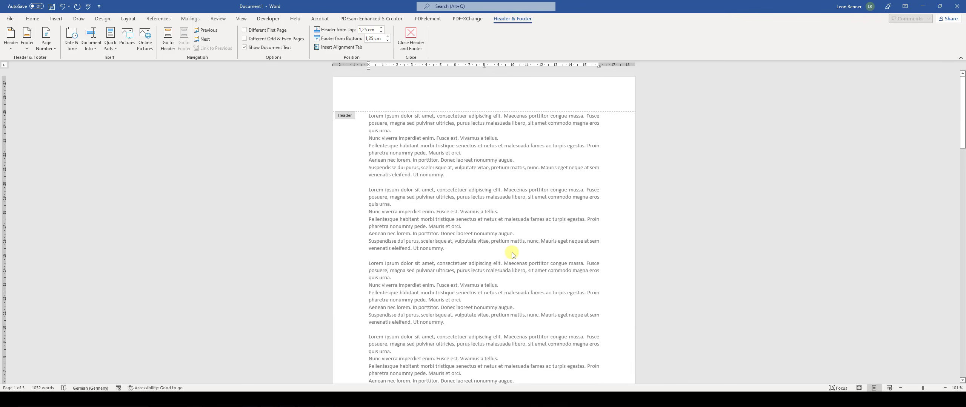
scroll(511, 254, "down", 5)
scroll(512, 255, "up", 5)
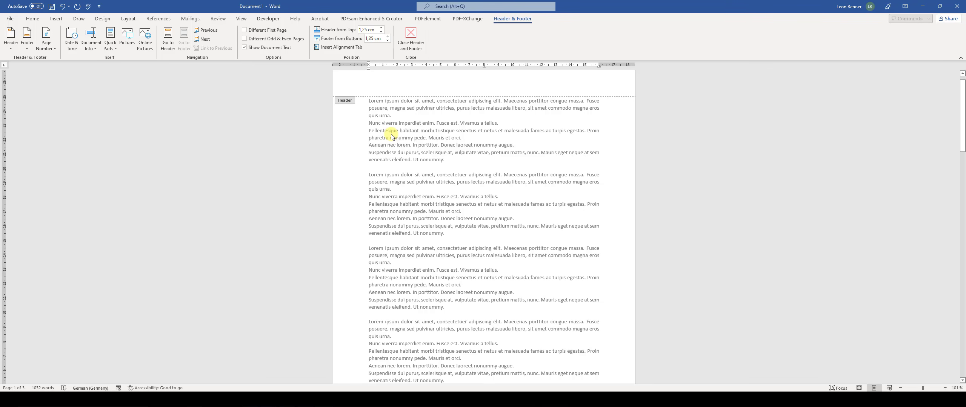
scroll(391, 137, "up", 2)
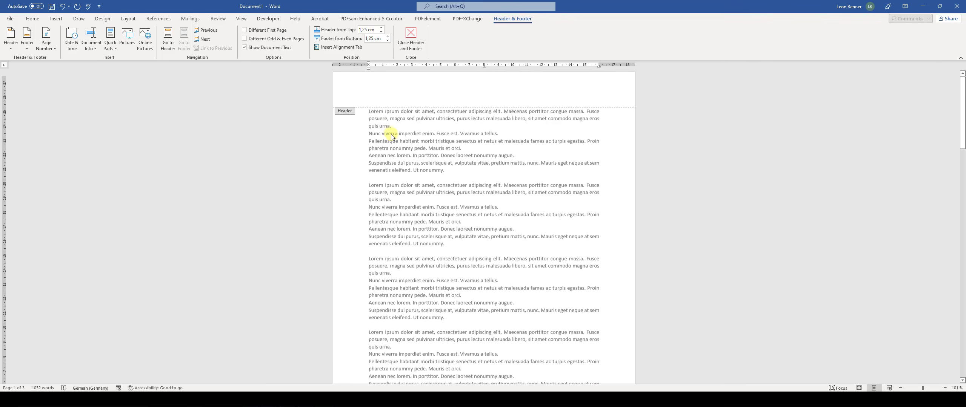
left_click(393, 105)
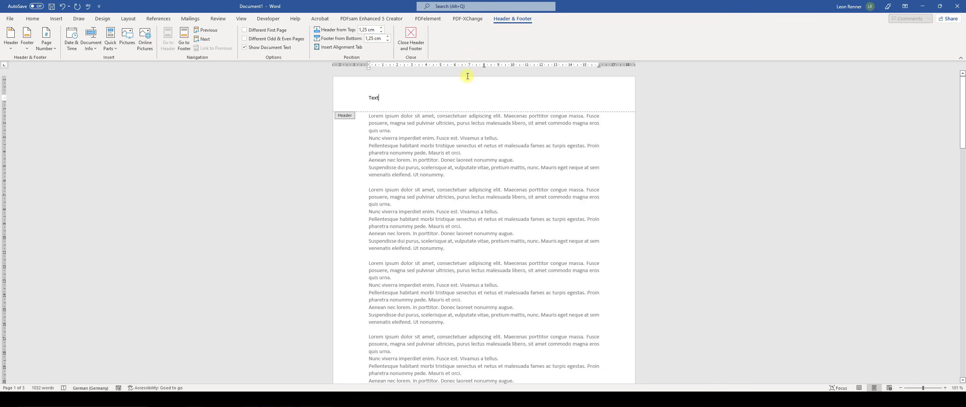
Replace the header text on page 3 with "Some other text"
scroll(383, 104, "down", 2)
scroll(383, 103, "up", 2)
scroll(371, 97, "down", 15)
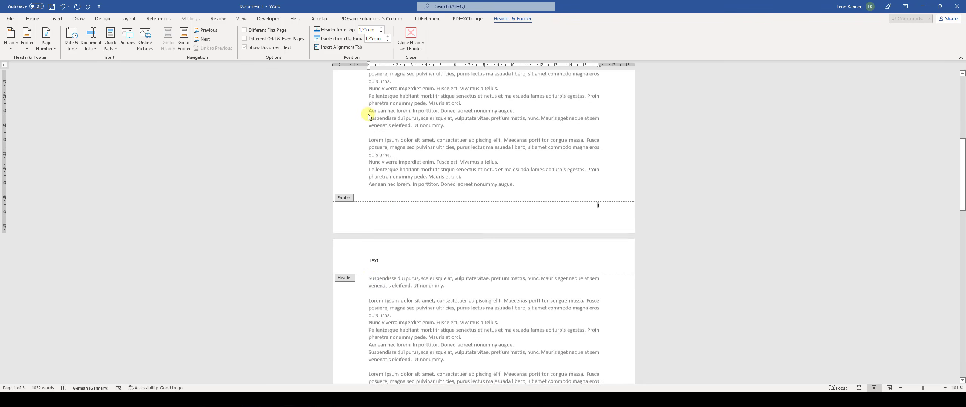
scroll(392, 256, "down", 18)
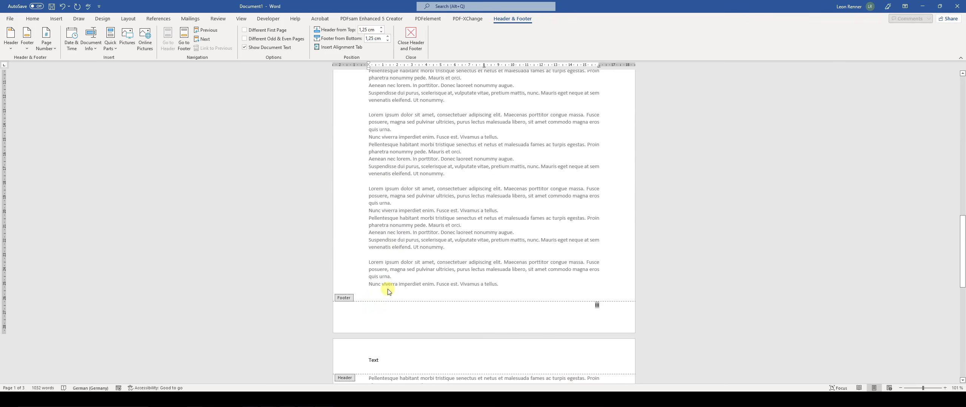
left_click(373, 359)
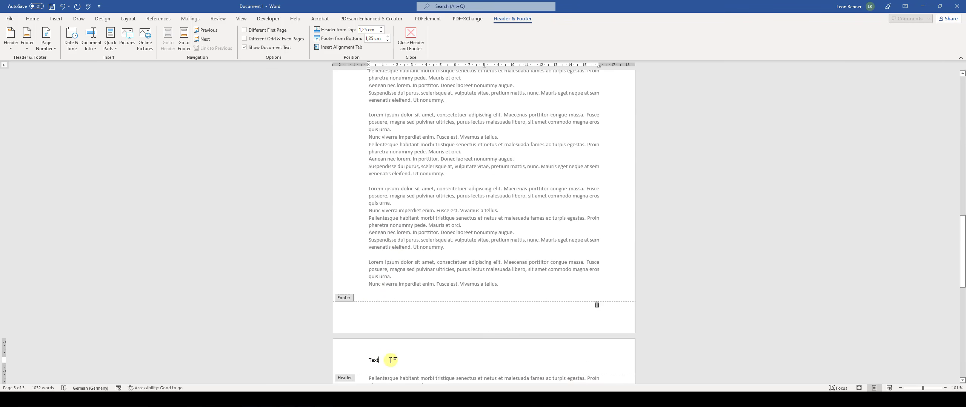
key("BackSpace")
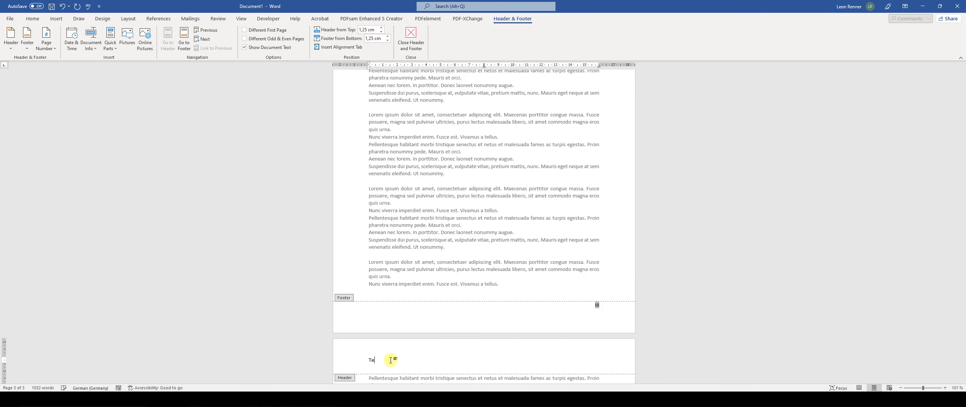
key("BackSpace")
type("Some other text")
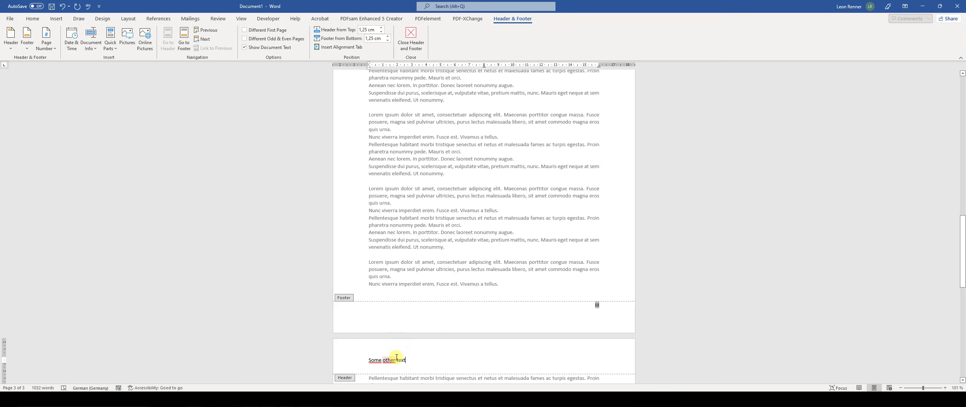
Give the first page a different header and footer from the rest of the document
scroll(399, 360, "down", 5)
scroll(395, 177, "up", 6)
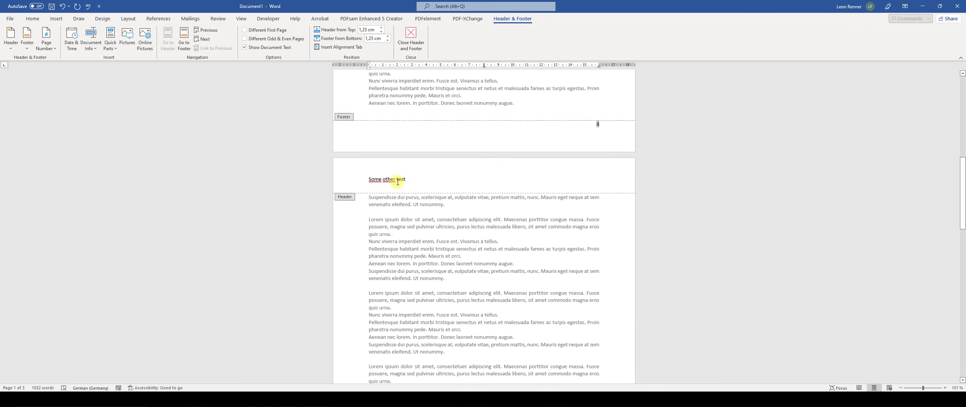
scroll(397, 184, "up", 2)
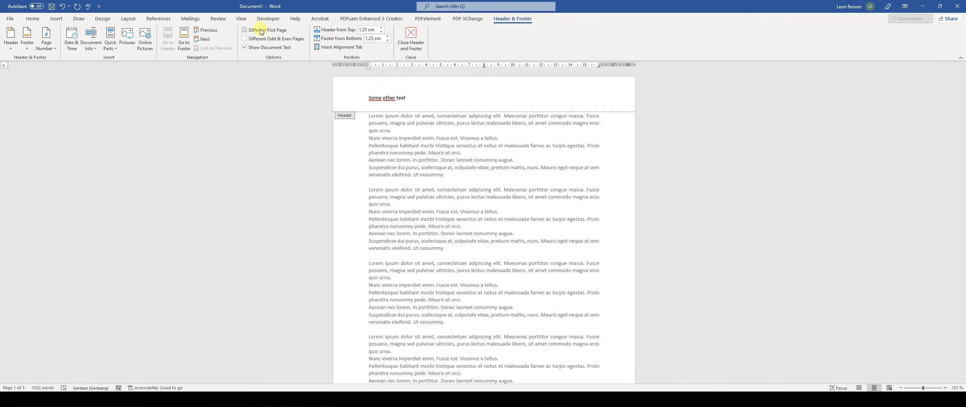
left_click(245, 30)
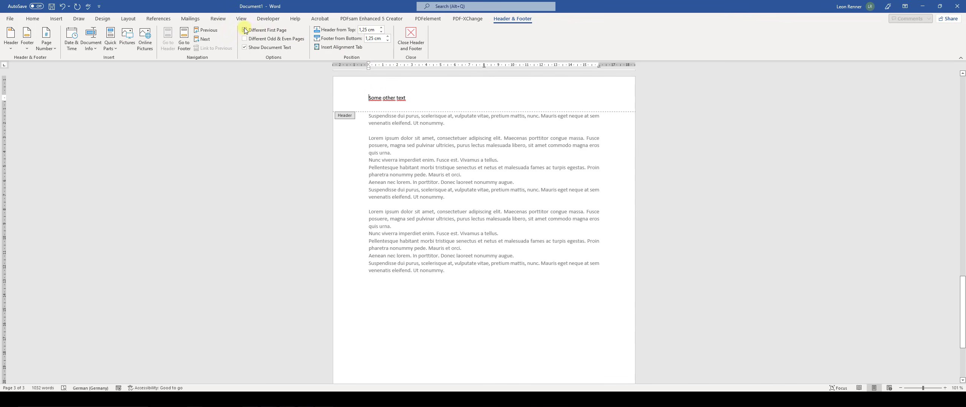
left_click(245, 30)
scroll(389, 107, "up", 1)
scroll(597, 261, "down", 8)
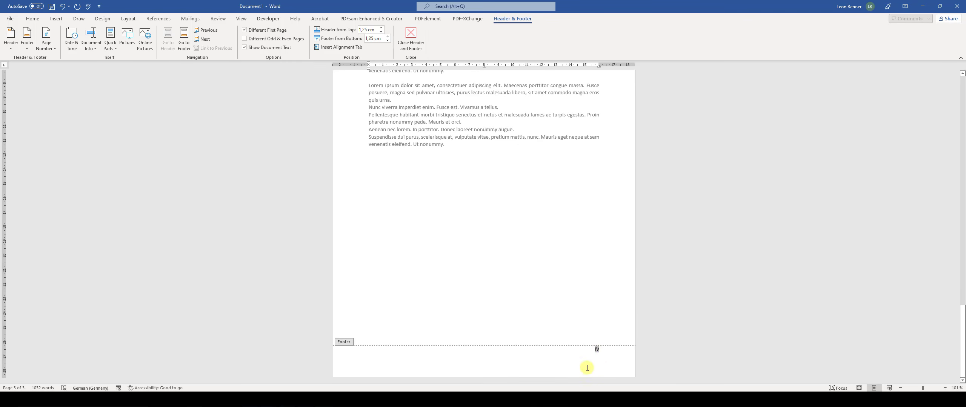
scroll(384, 231, "up", 10)
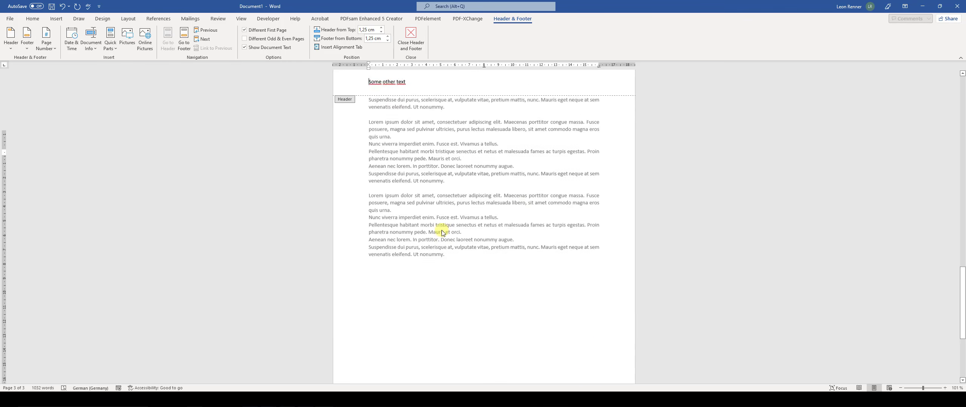
Enter "This is the cover page" in the first page header
left_click_drag(961, 279, 847, 69)
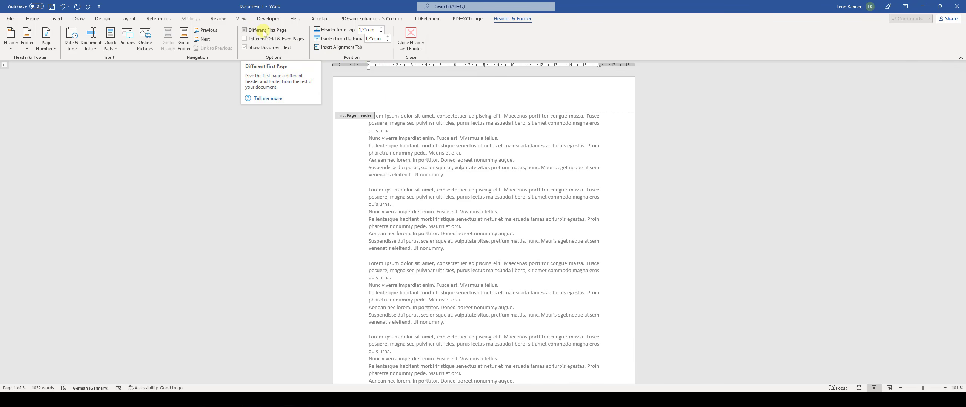
left_click(393, 98)
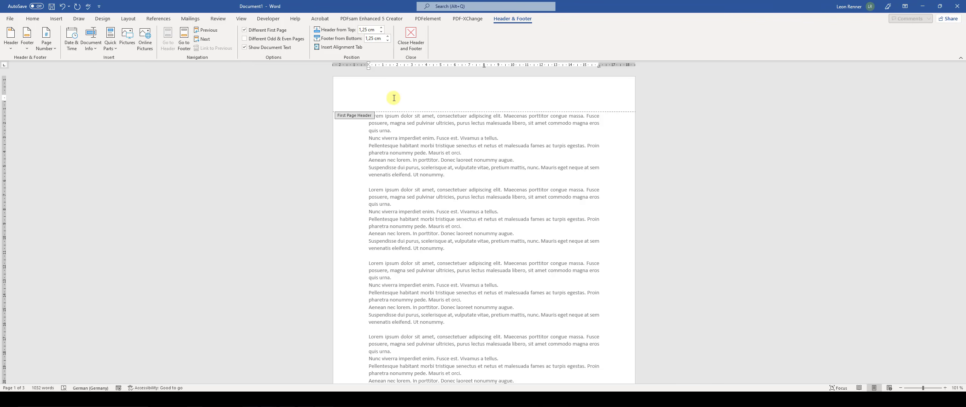
type("he")
type("the cover pag")
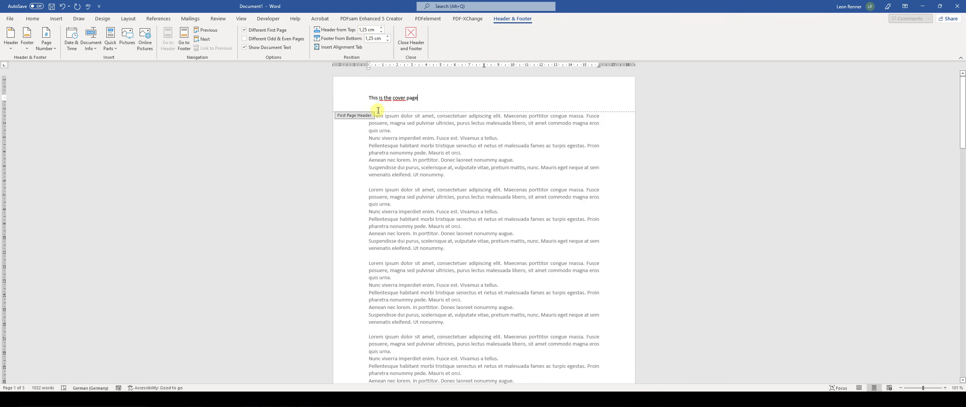
Compare the first page's header and footer with those on the following pages
scroll(402, 102, "down", 5)
scroll(402, 102, "down", 1)
left_click(386, 287)
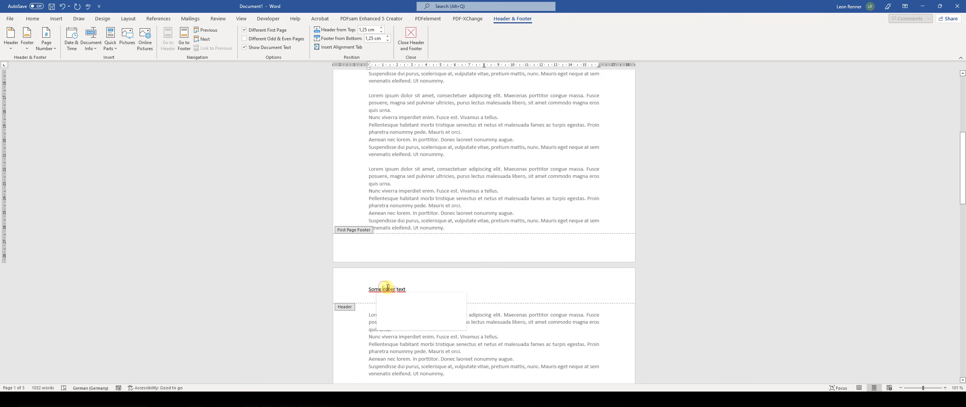
scroll(409, 276, "down", 2)
left_click(414, 228)
scroll(413, 227, "down", 8)
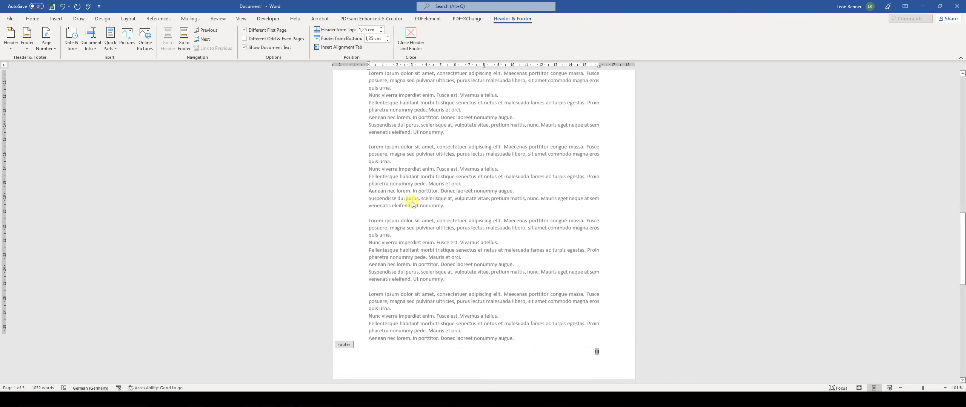
scroll(419, 234, "down", 3)
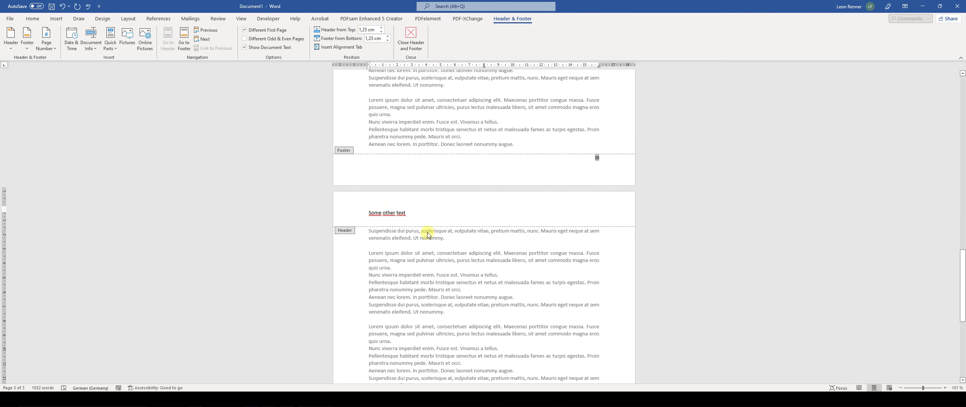
left_click(382, 211)
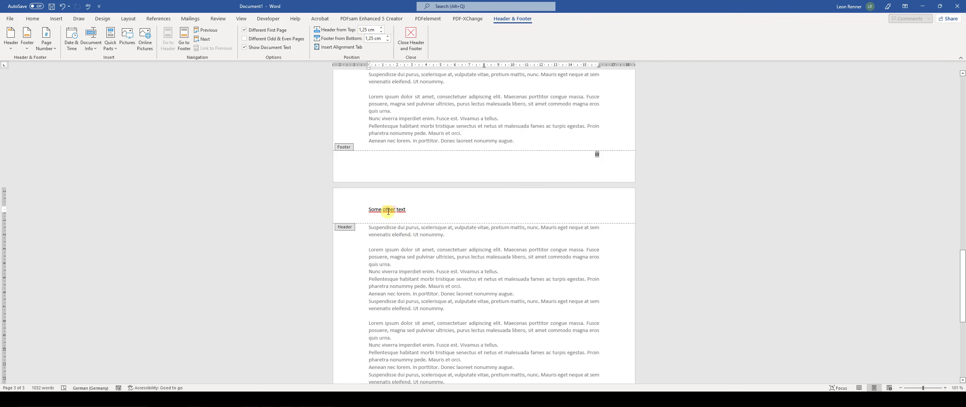
scroll(410, 207, "up", 3)
scroll(410, 207, "up", 10)
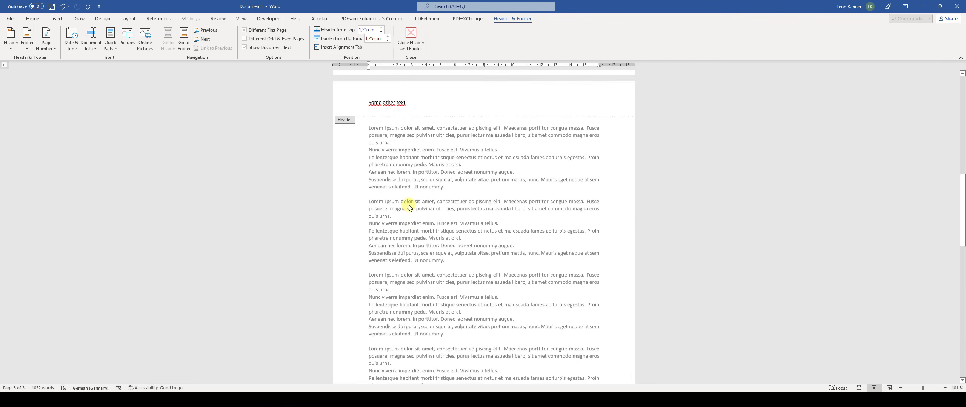
scroll(410, 207, "up", 10)
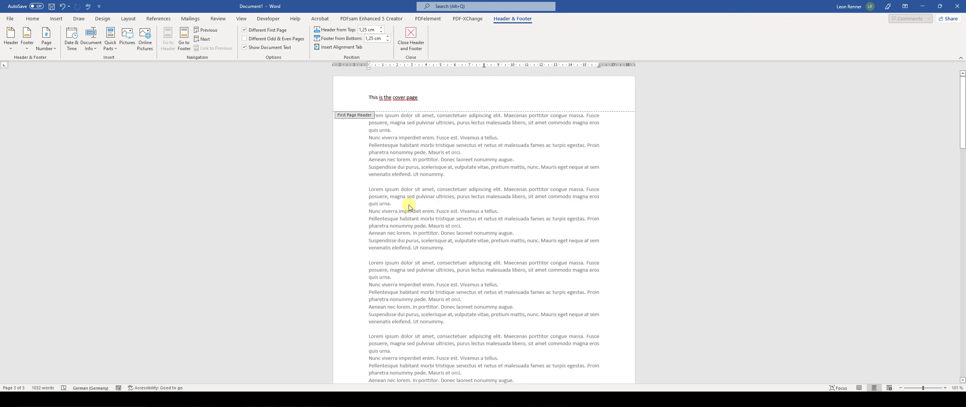
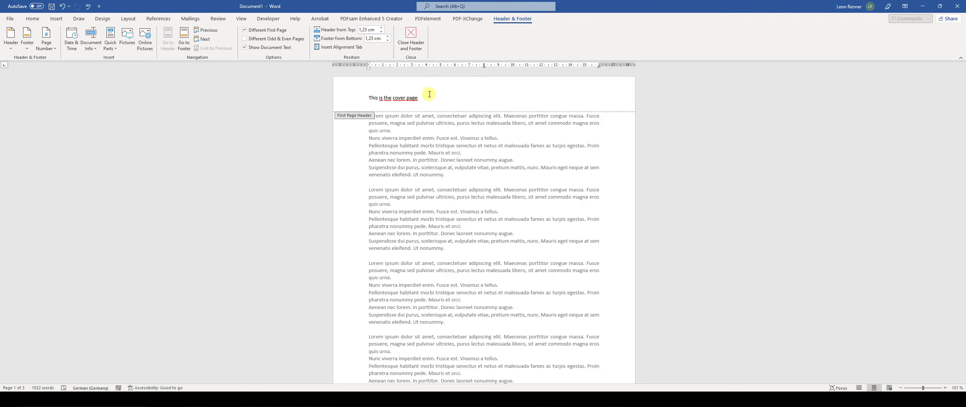
Turn on different headers and footers for odd and even pages
scroll(429, 94, "down", 15)
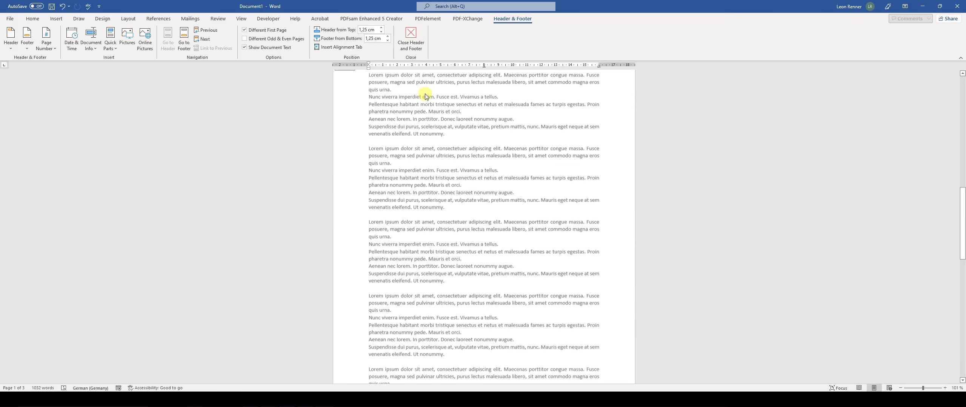
scroll(603, 339, "down", 10)
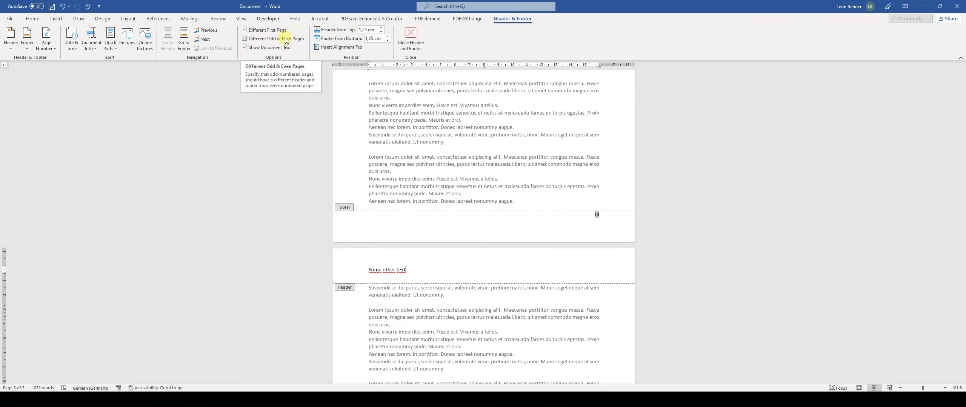
left_click(244, 38)
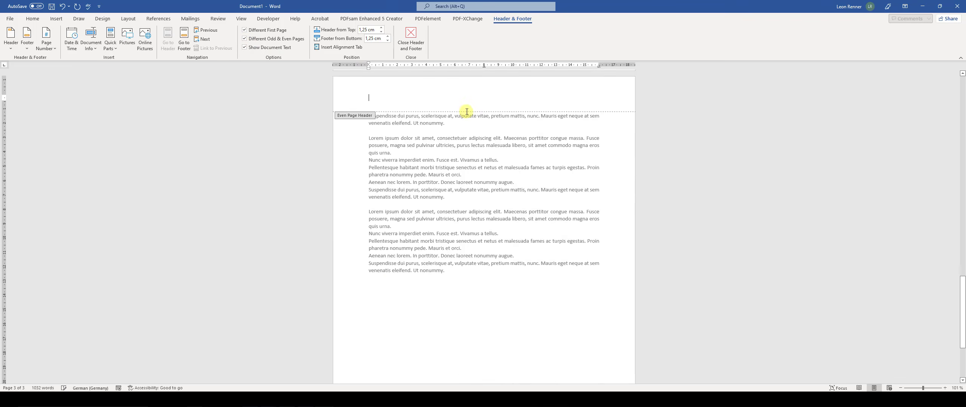
Insert the "Einfache Zahl 1" page number at the bottom of the page in the even page footer
scroll(507, 146, "up", 3)
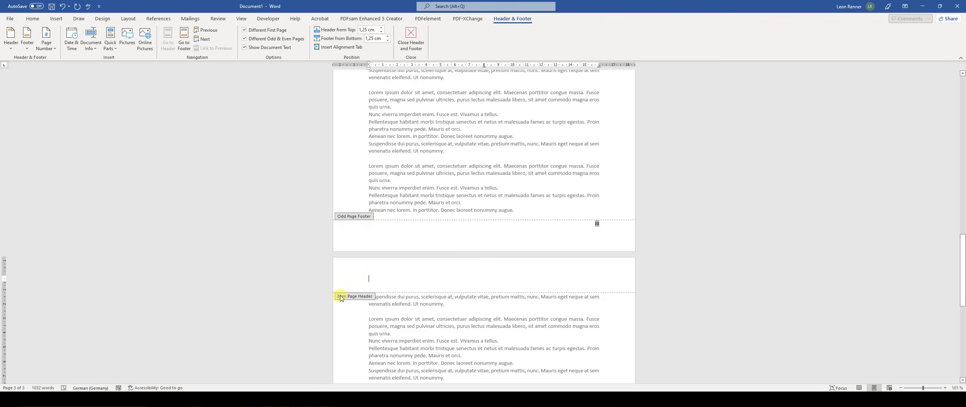
left_click(581, 225)
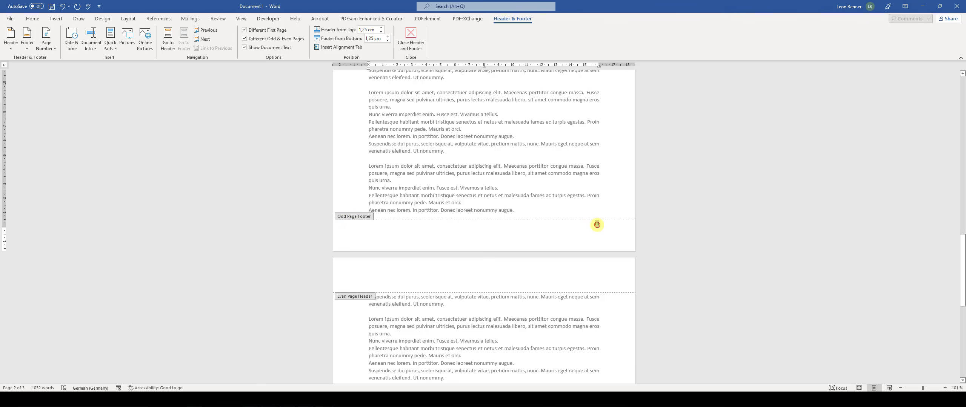
scroll(597, 223, "down", 10)
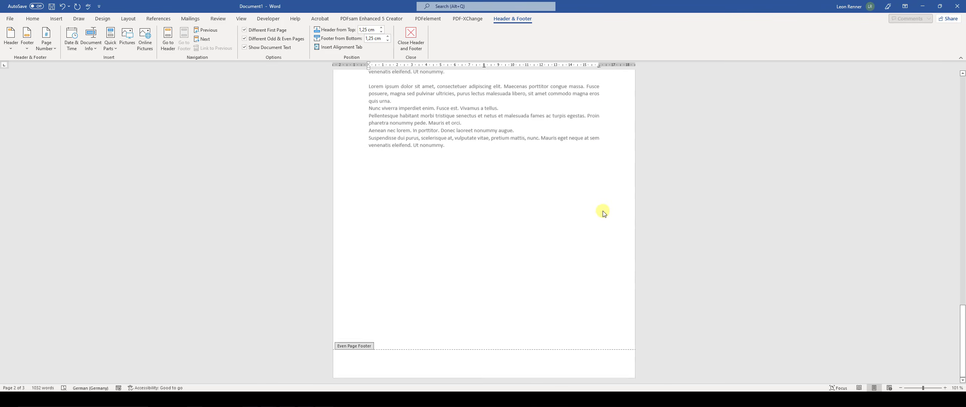
left_click(440, 365)
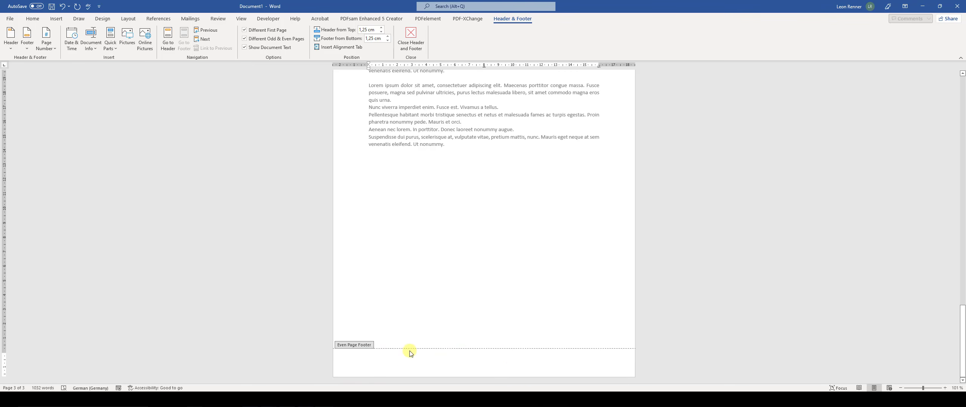
left_click(48, 45)
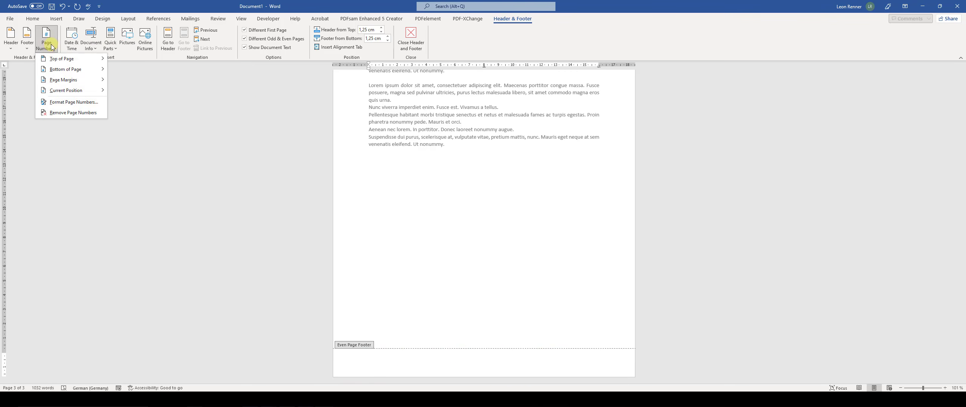
mouse_move(91, 70)
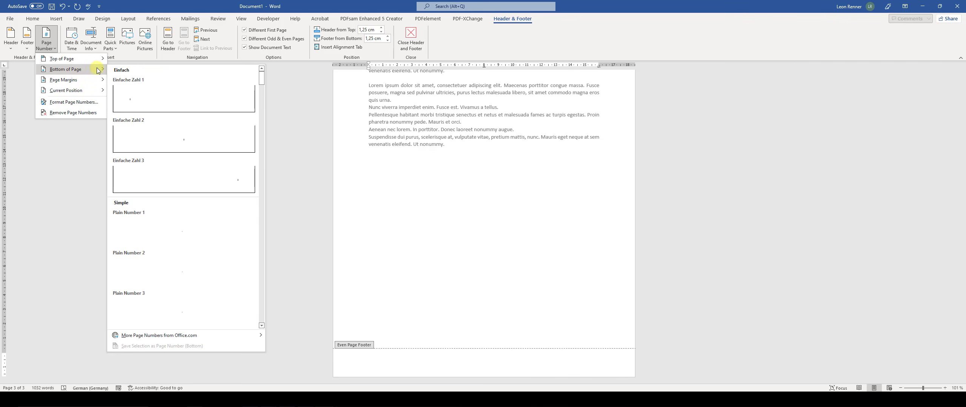
left_click(143, 102)
scroll(404, 255, "up", 6)
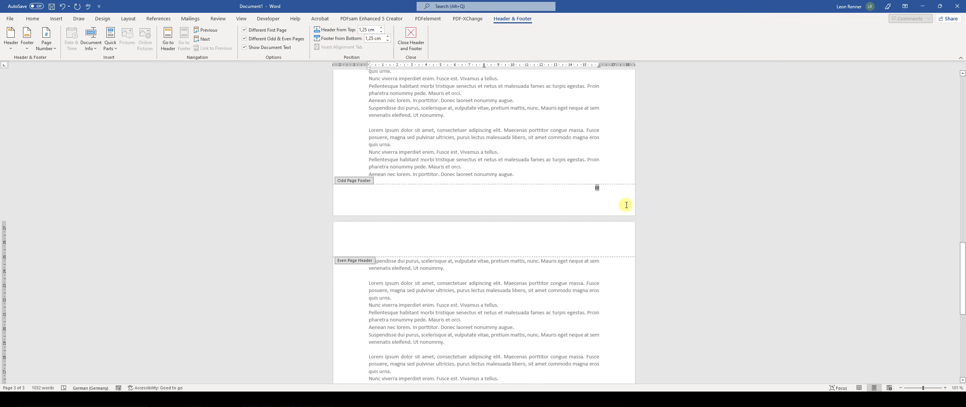
scroll(600, 174, "down", 6)
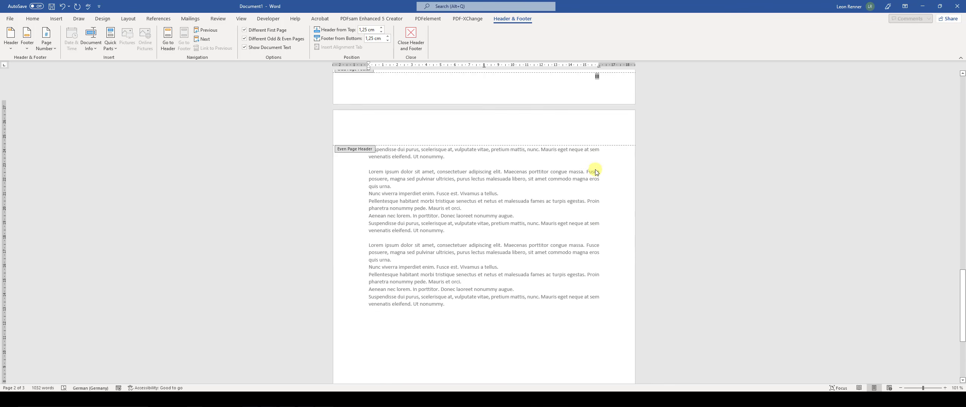
scroll(377, 351, "down", 10)
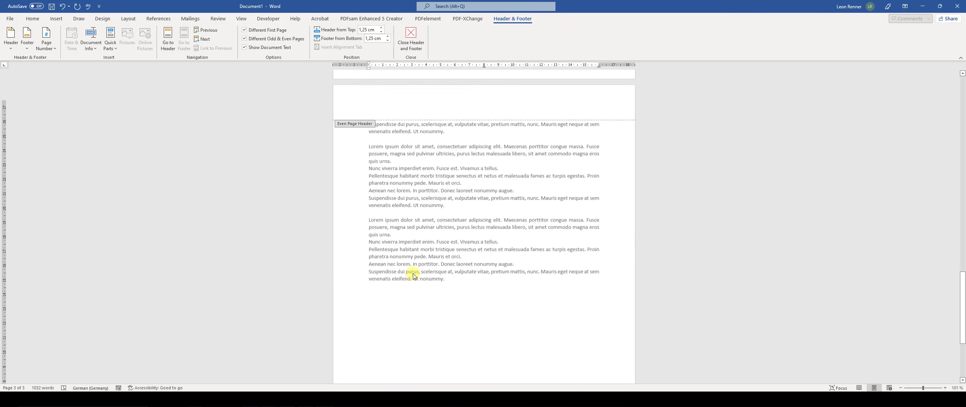
Turn off the different odd/even and different first-page headers and footers, and return to the document body
scroll(414, 276, "up", 20)
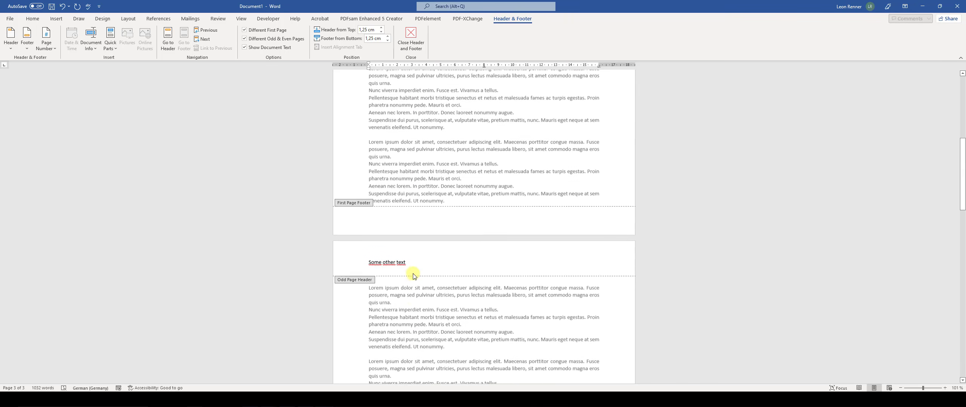
scroll(413, 276, "up", 1)
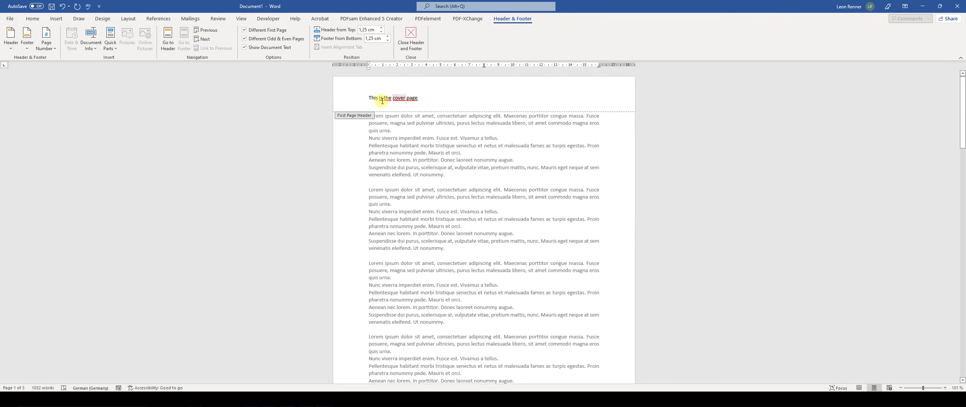
left_click(250, 39)
left_click(251, 32)
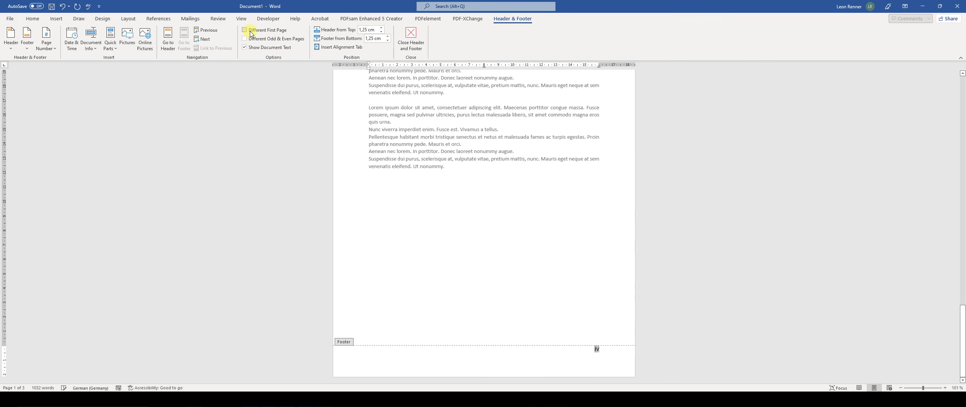
scroll(465, 329, "up", 10)
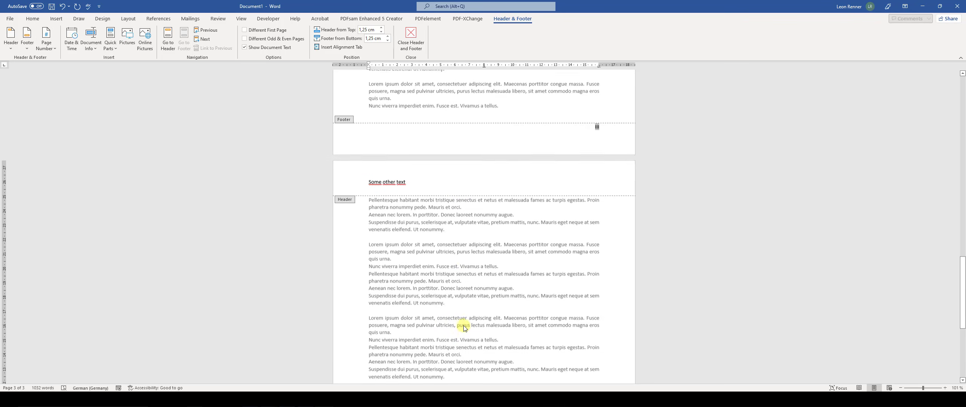
scroll(464, 329, "up", 5)
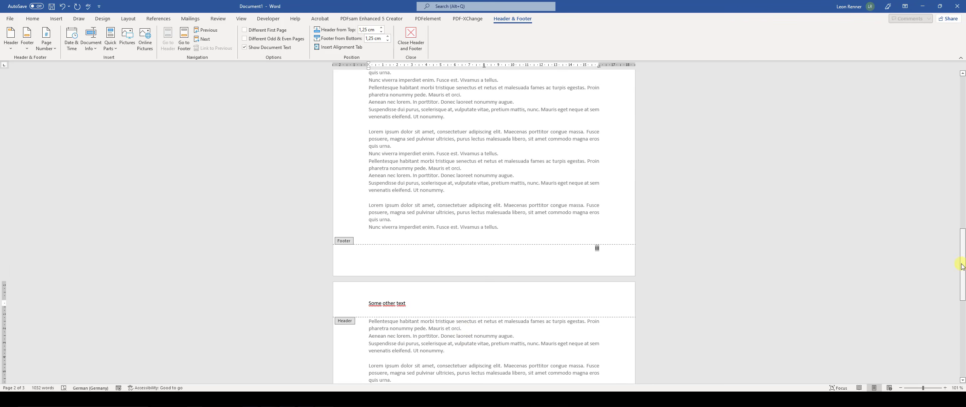
left_click_drag(961, 264, 964, 26)
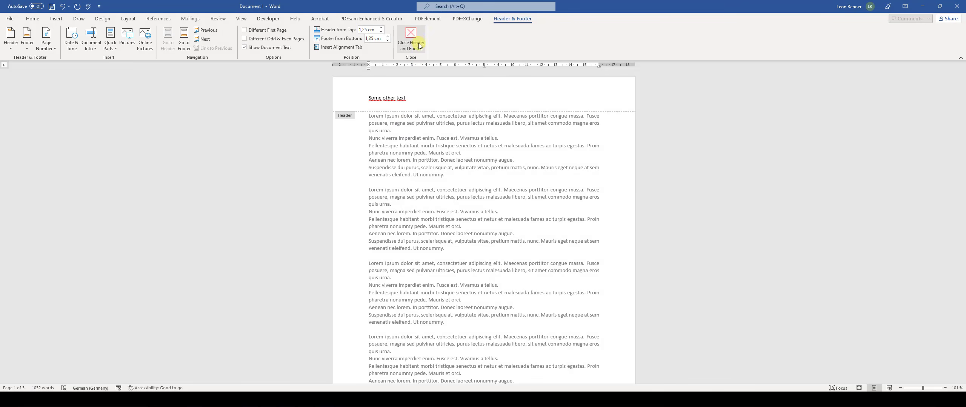
left_click(418, 40)
Display multiple pages of the document side by side
scroll(474, 146, "down", 8)
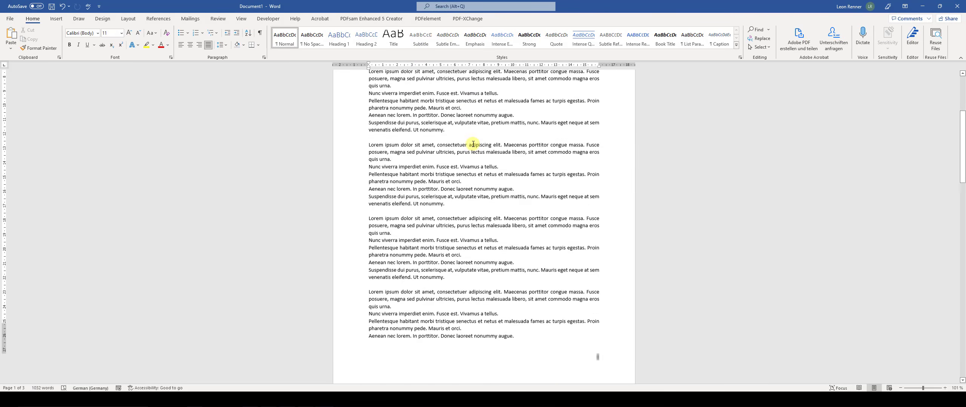
scroll(475, 145, "down", 7)
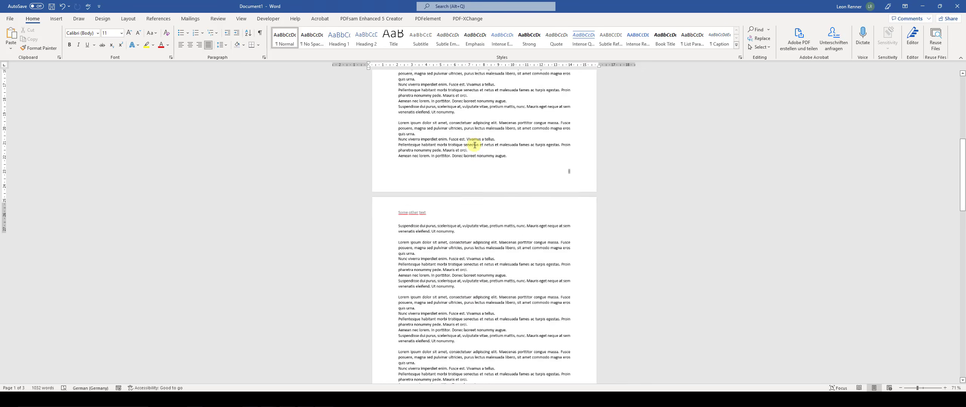
scroll(475, 145, "up", 5)
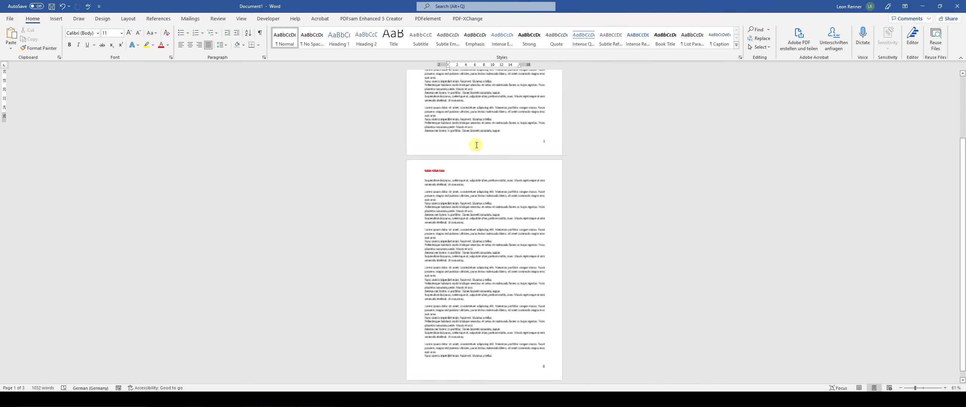
left_click(241, 19)
left_click(270, 39)
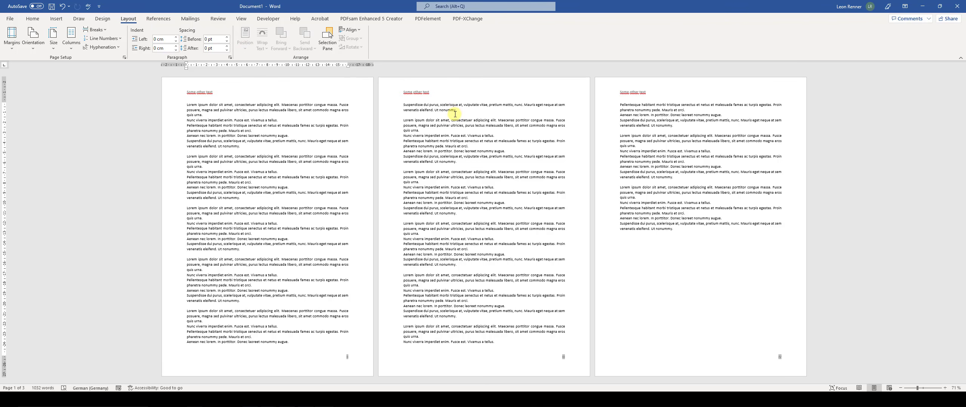
Try to switch page two to landscape orientation with all its text selected, and undo the change
left_click(449, 141)
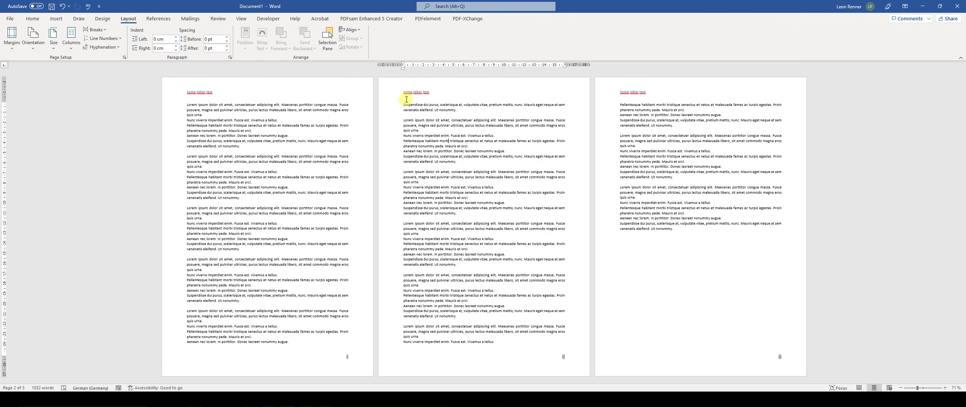
left_click_drag(403, 106, 532, 343)
left_click(34, 48)
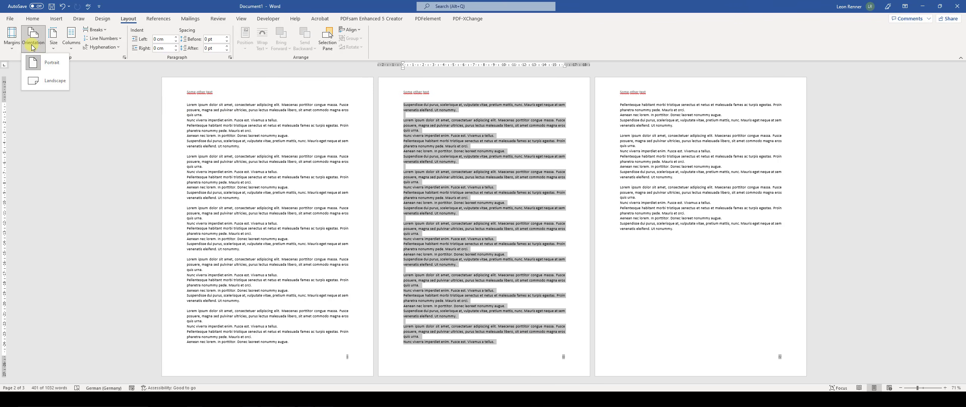
left_click(47, 81)
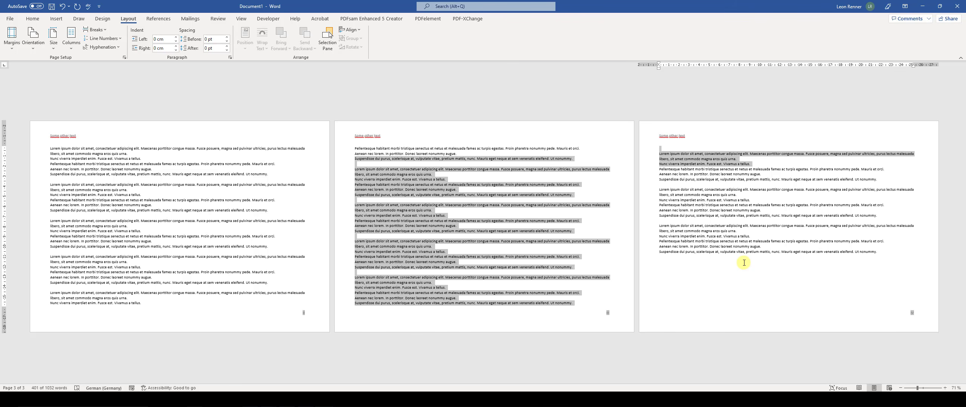
key("ctrl+z")
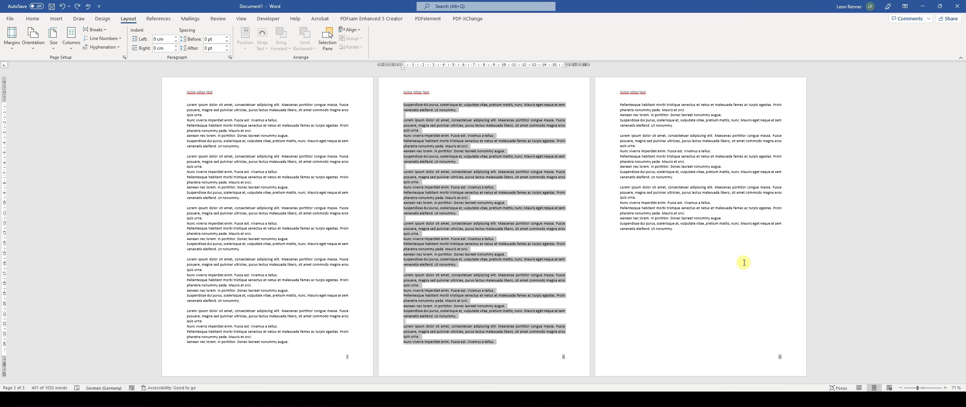
Look over the available page break and section break types
left_click(500, 188)
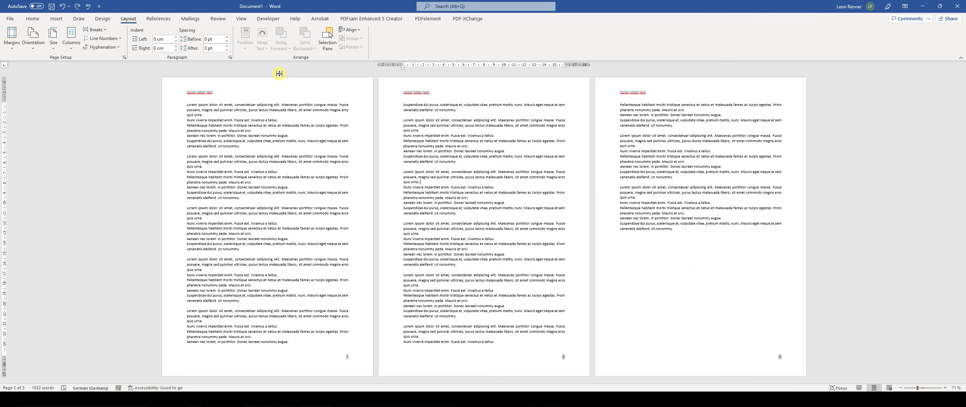
left_click(101, 30)
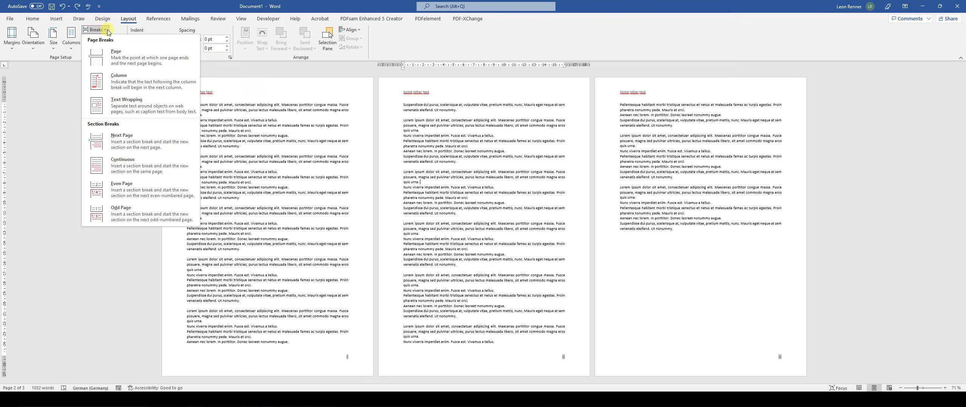
left_click(108, 32)
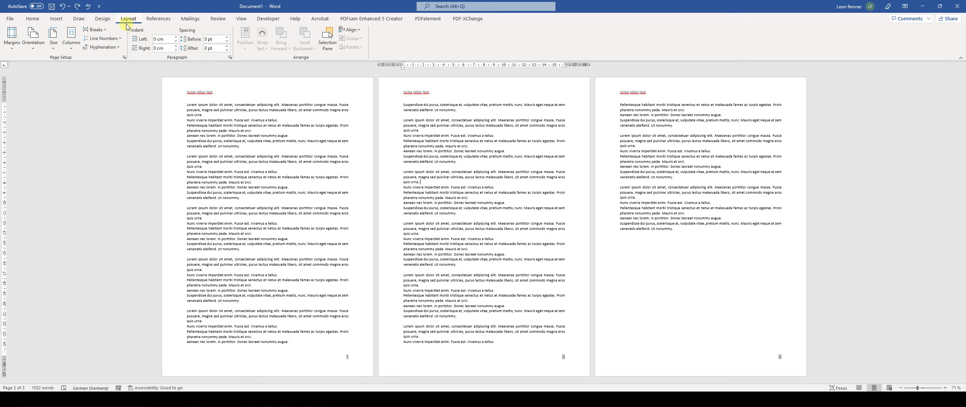
left_click(104, 30)
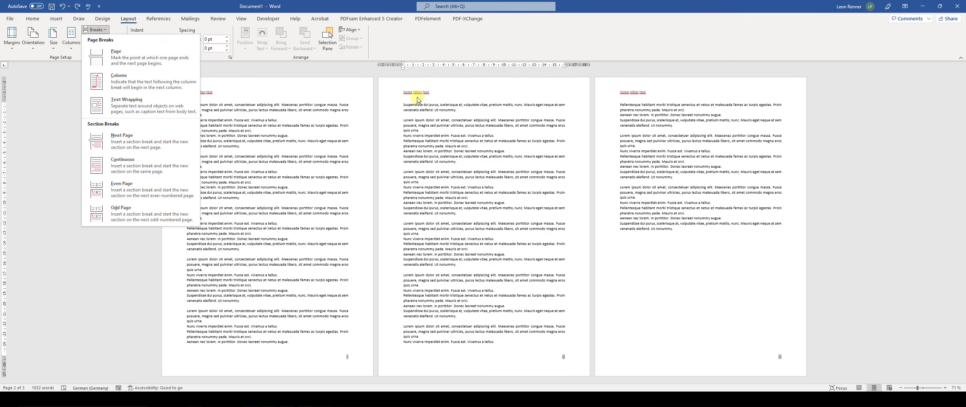
left_click(427, 111)
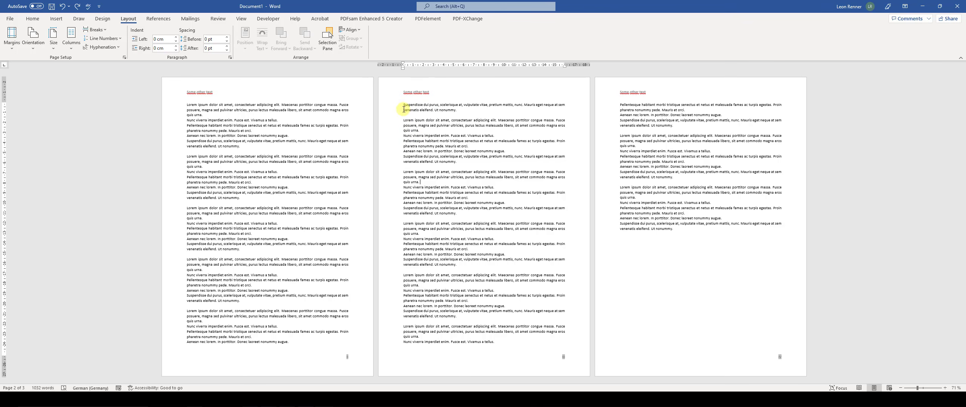
left_click_drag(400, 105, 509, 342)
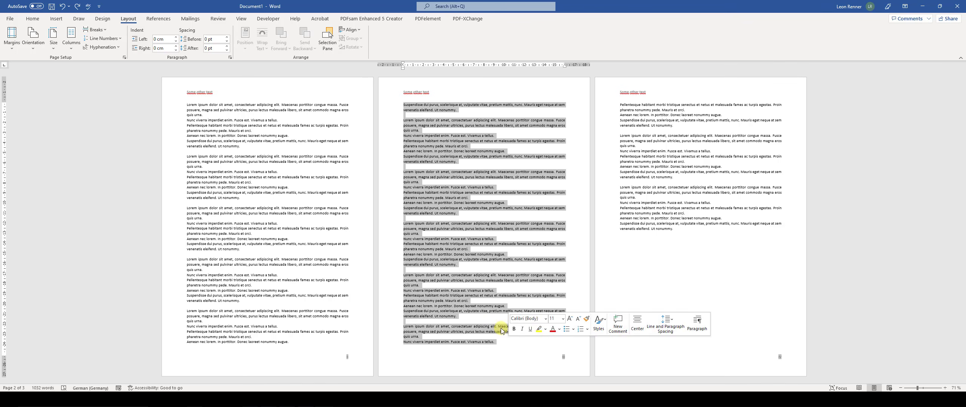
left_click(33, 37)
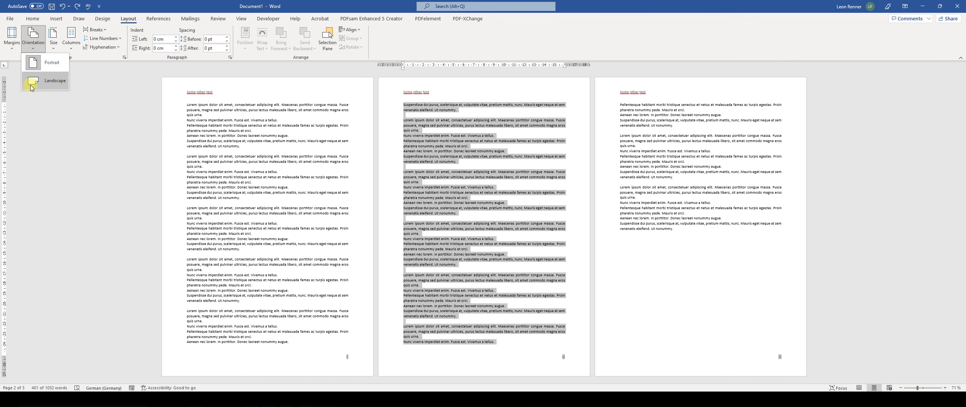
left_click(409, 107)
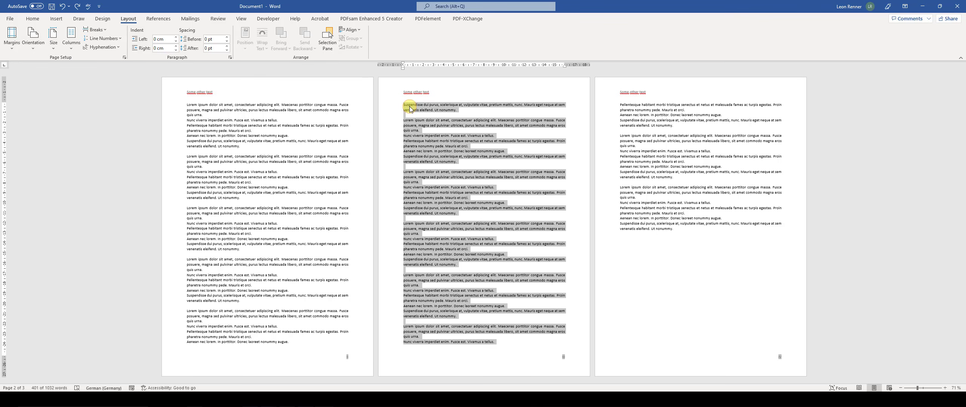
left_click(405, 104)
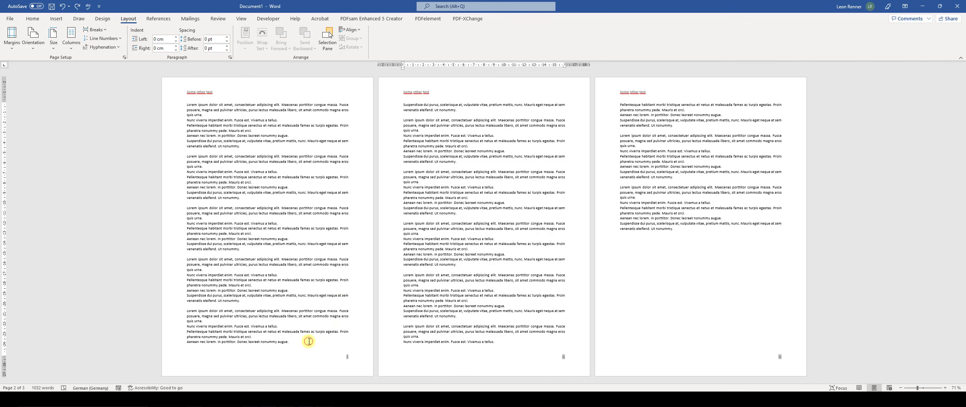
Insert a next-page section break after the last sentence on page one
left_click(287, 342)
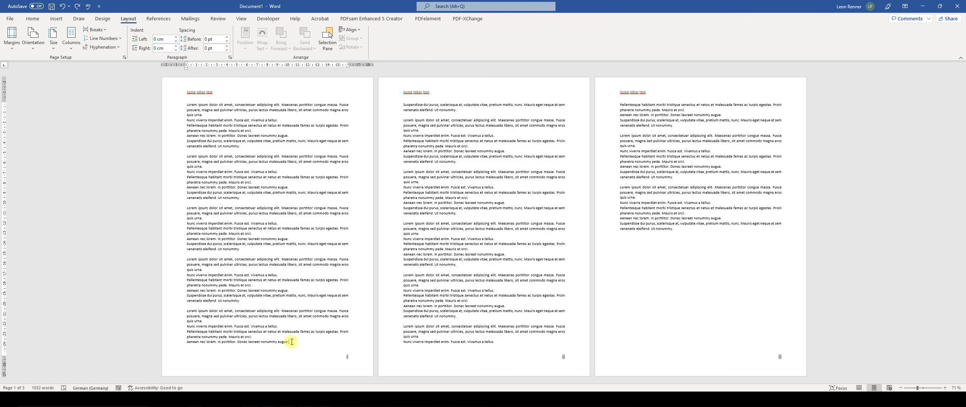
left_click(495, 342)
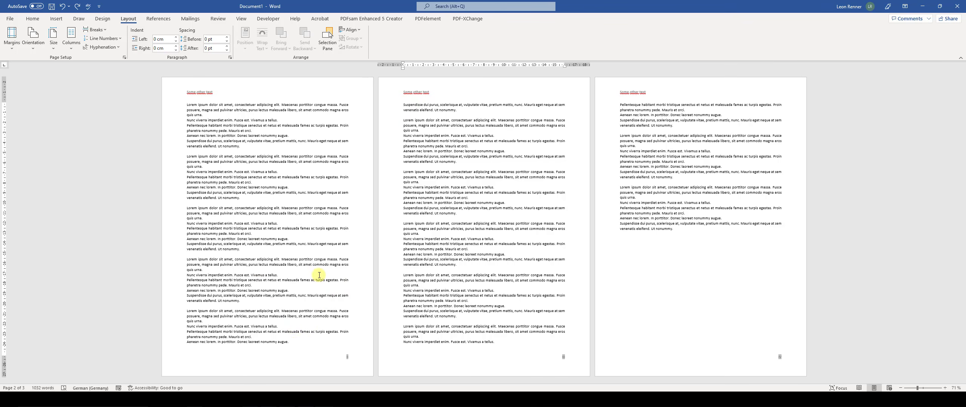
left_click(295, 338)
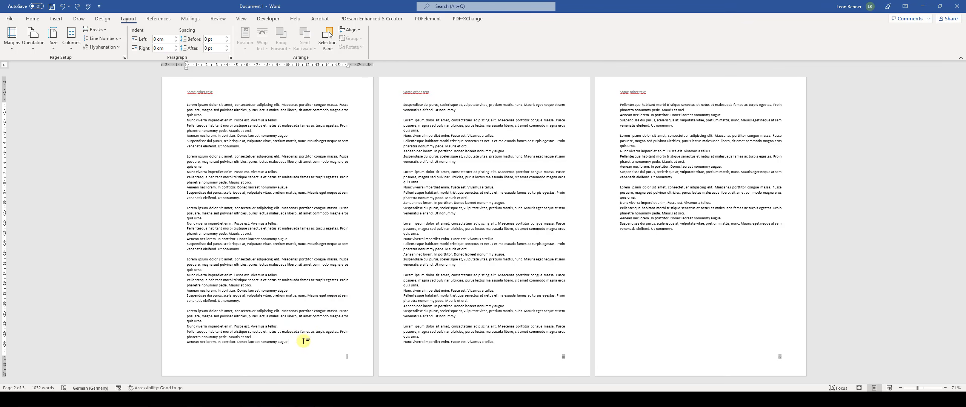
left_click(101, 34)
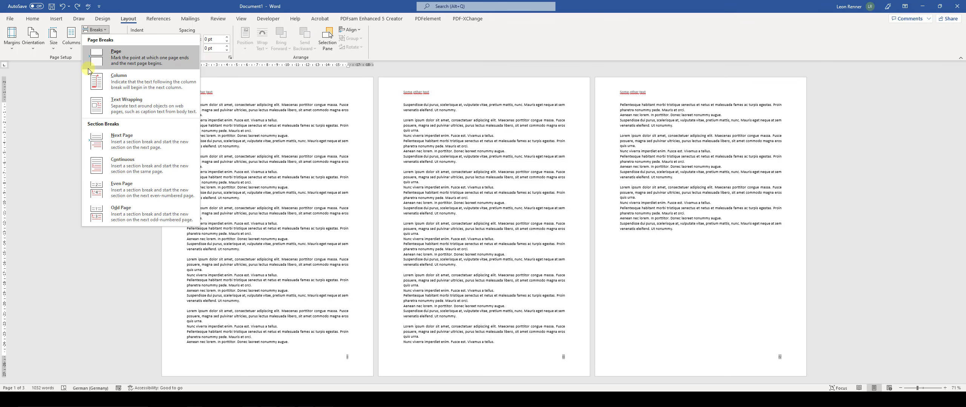
left_click(136, 144)
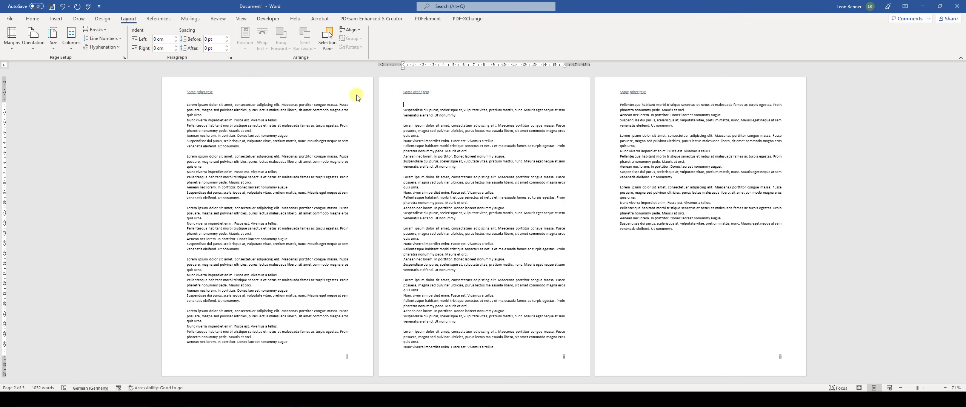
Show the formatting marks and delete the empty paragraph at the start of page two
left_click(34, 19)
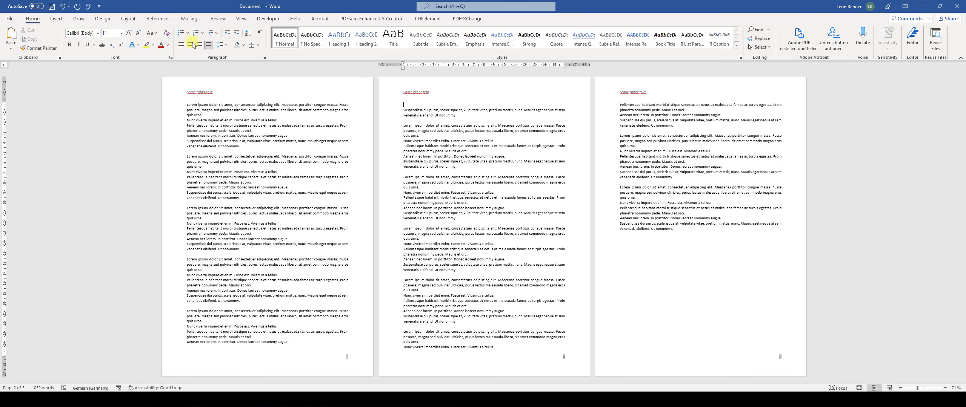
left_click(261, 34)
left_click(260, 33)
left_click(261, 33)
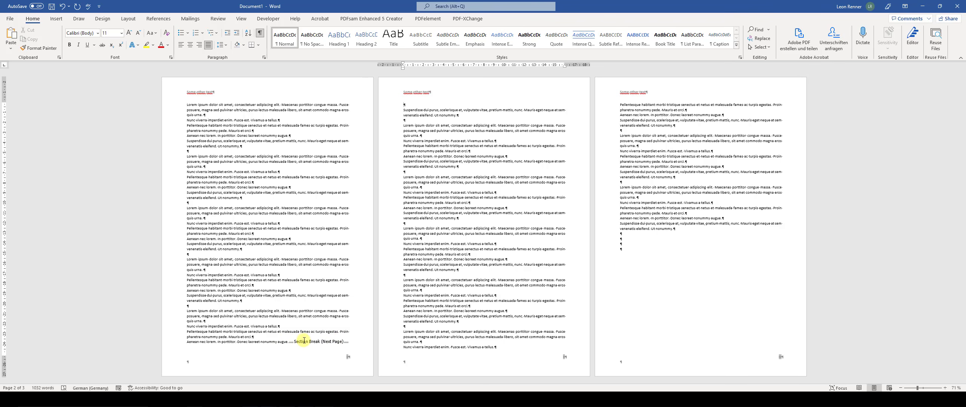
left_click(406, 104)
key("Delete")
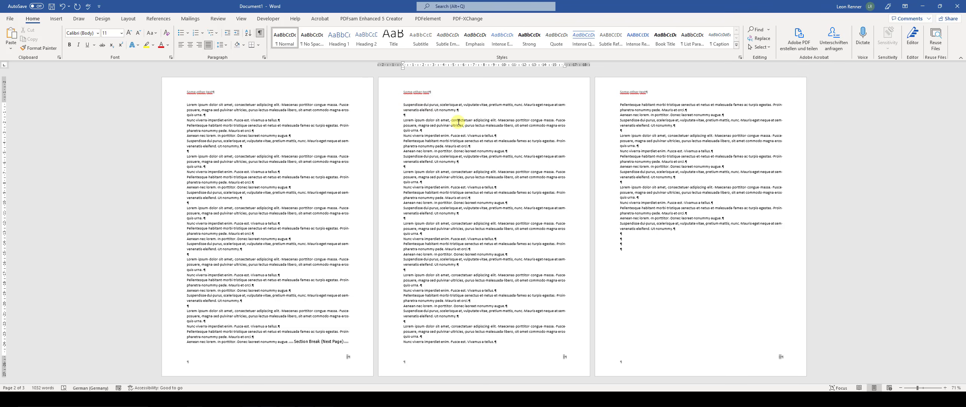
Check which section each page's header and footer belongs to, and return to the document body
double_click(419, 369)
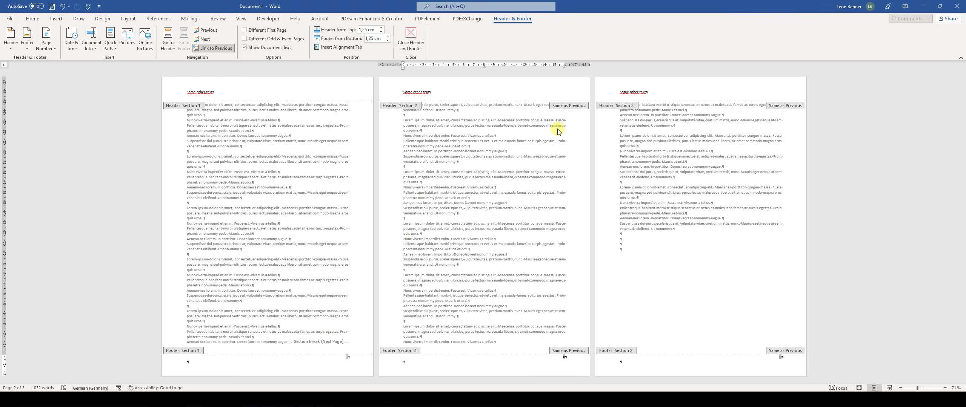
left_click(411, 38)
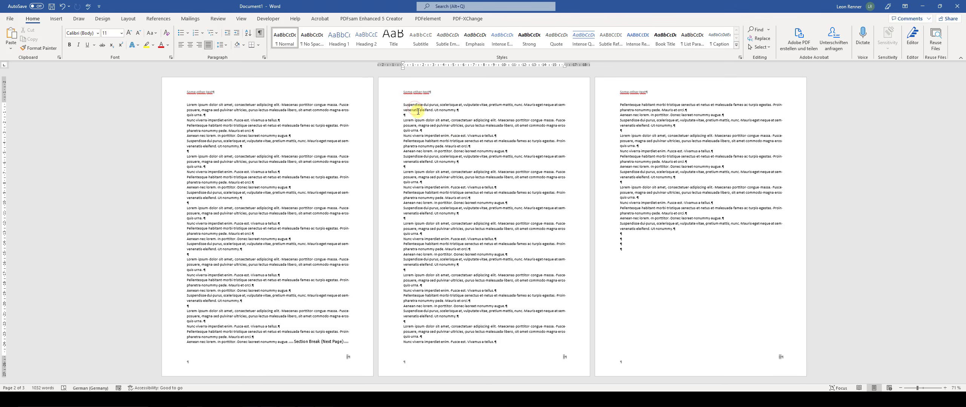
left_click_drag(415, 110, 682, 282)
left_click(476, 95)
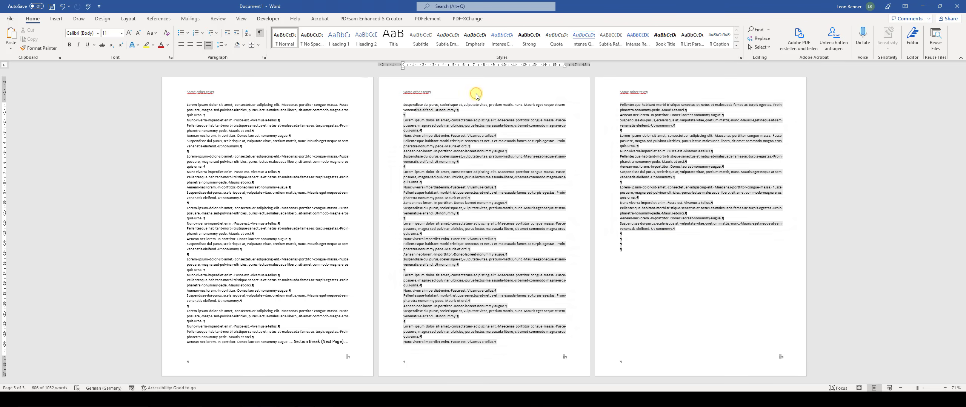
double_click(476, 95)
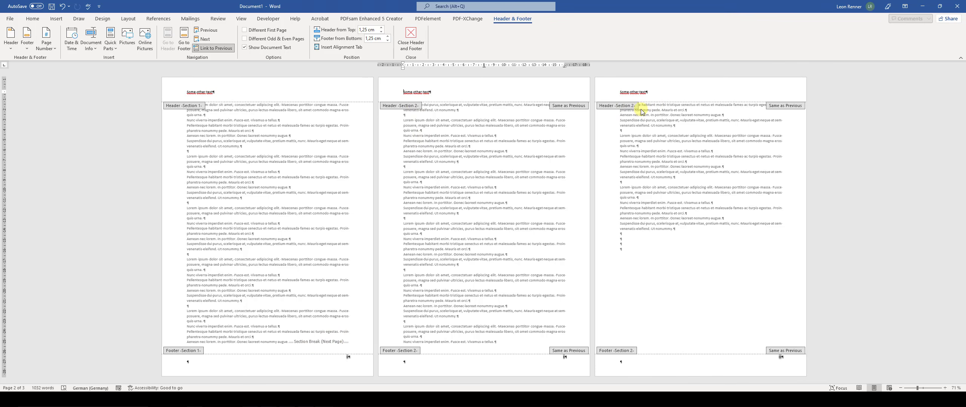
left_click(411, 38)
Try landscape orientation for the section starting on page two, and set it back to portrait
left_click(467, 176)
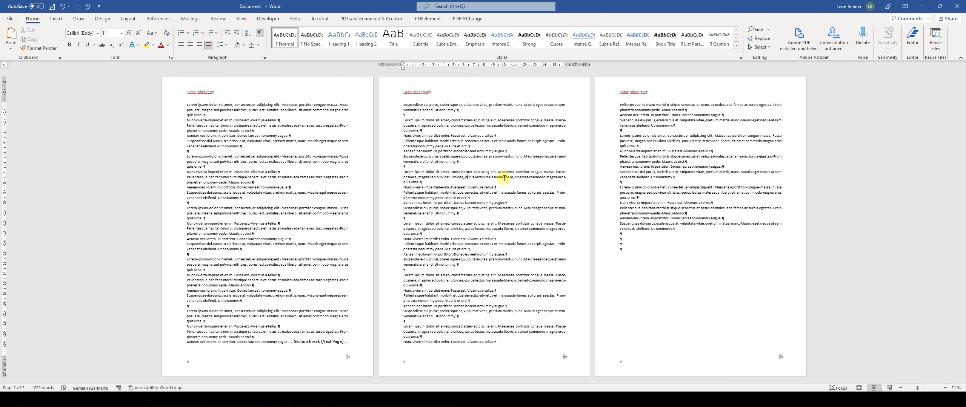
left_click(127, 19)
left_click(33, 38)
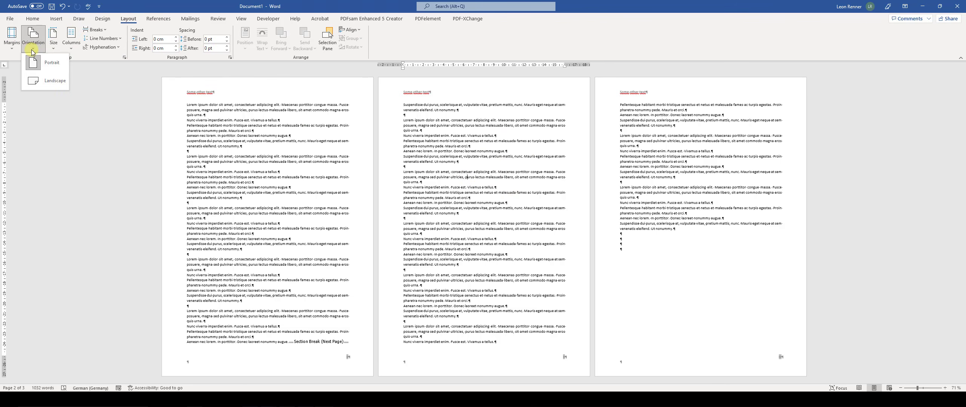
left_click(46, 87)
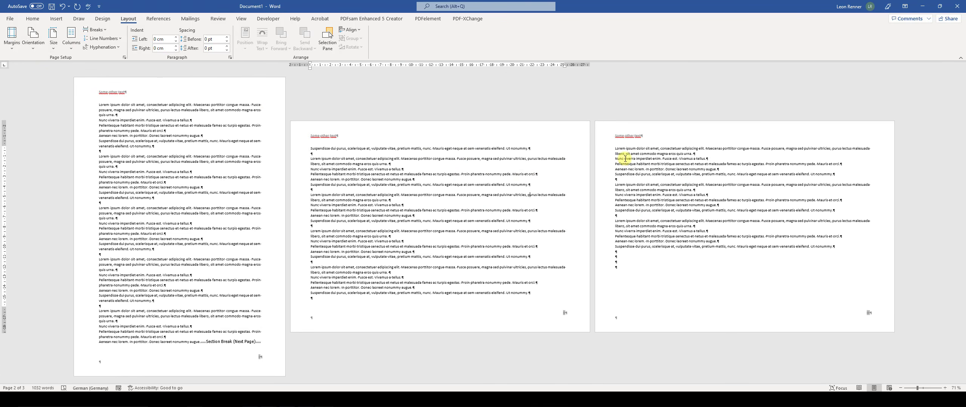
left_click(32, 38)
left_click(46, 62)
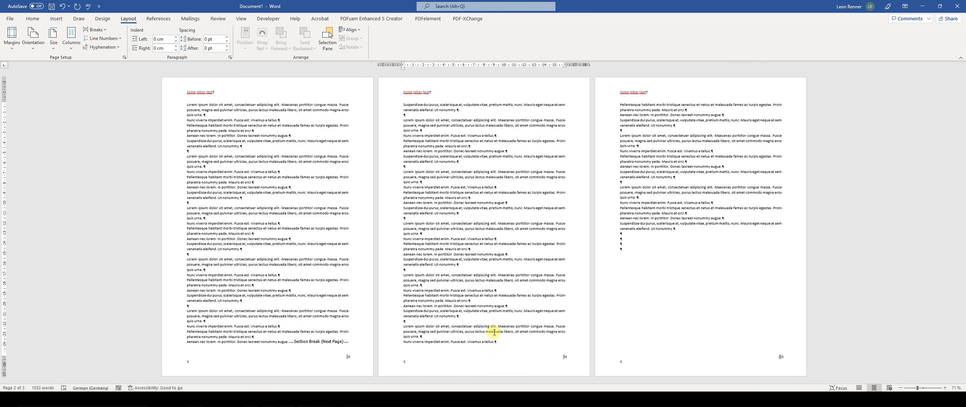
Insert a next-page section break at the end of page two and delete the empty paragraph at the start of page three
left_click(501, 346)
left_click(98, 30)
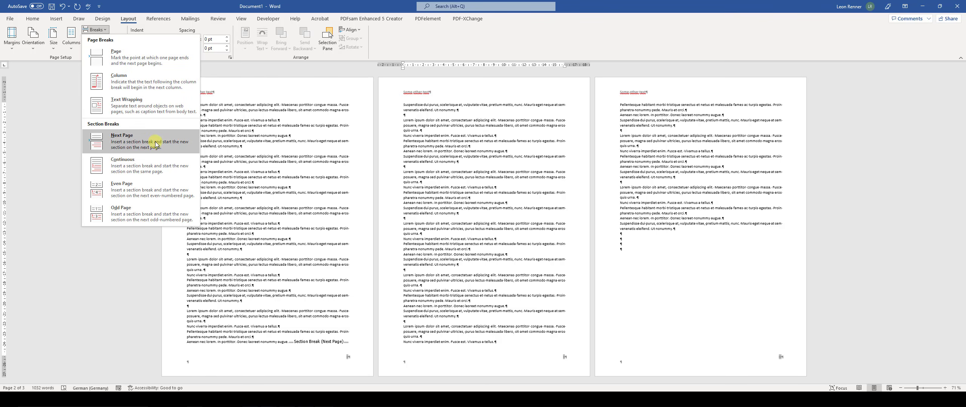
left_click(114, 145)
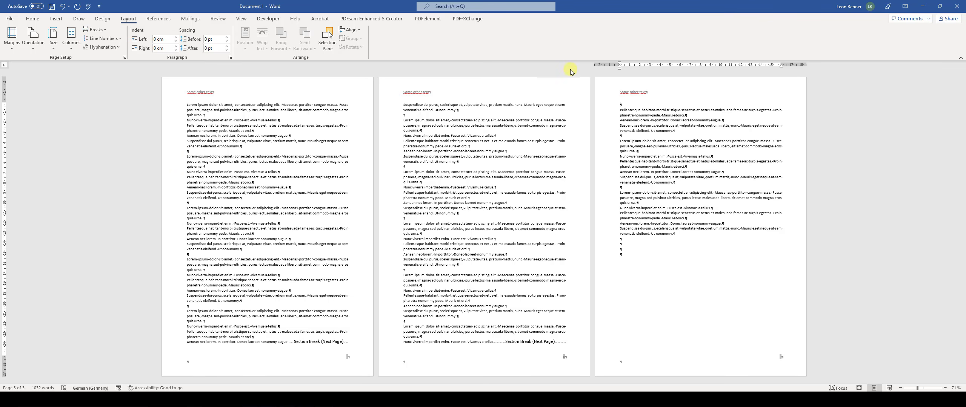
left_click(612, 104)
key("Delete")
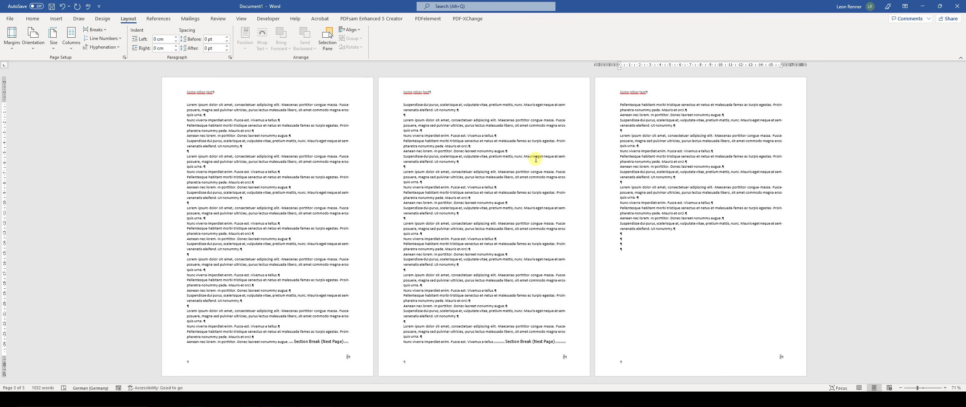
Check the section labels in the headers and footers of all three pages, and close the header and footer view
double_click(470, 369)
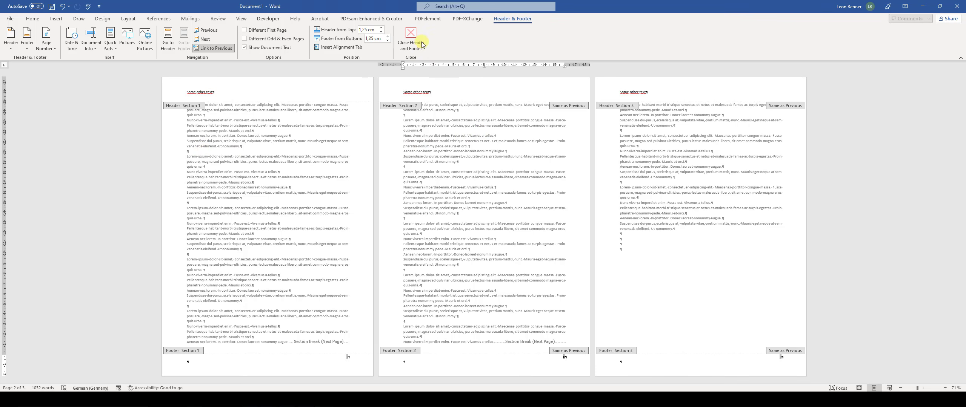
left_click(411, 38)
Switch the middle section containing page two to landscape orientation
left_click(437, 146)
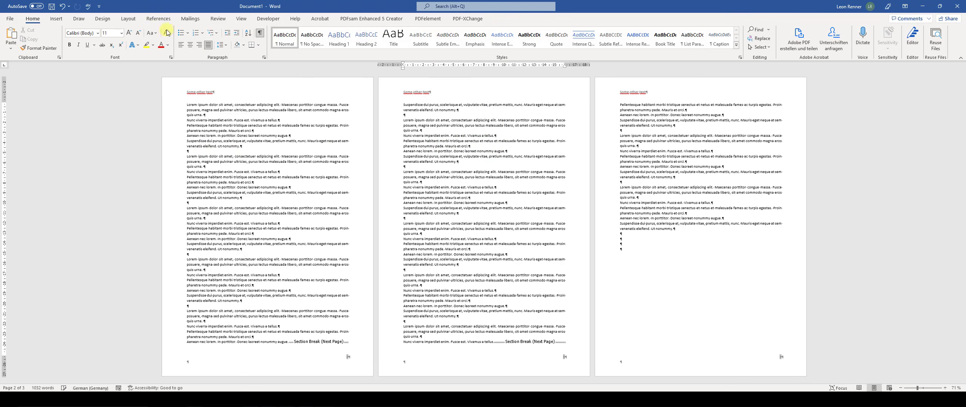
left_click(128, 19)
left_click(34, 38)
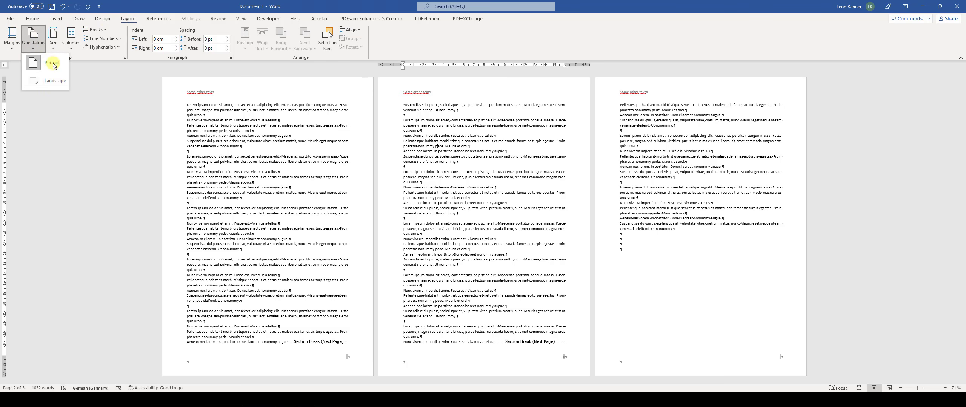
left_click(55, 81)
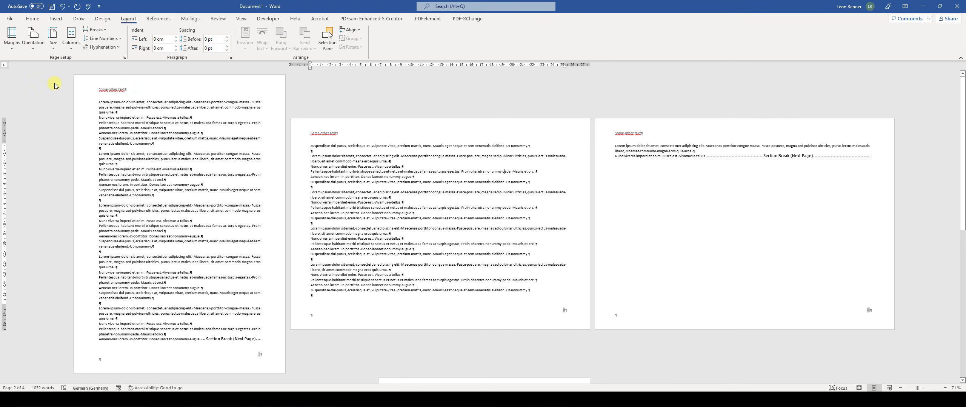
Examine how the text flows across the landscape and portrait pages, and undo the orientation change
scroll(398, 211, "down", 2)
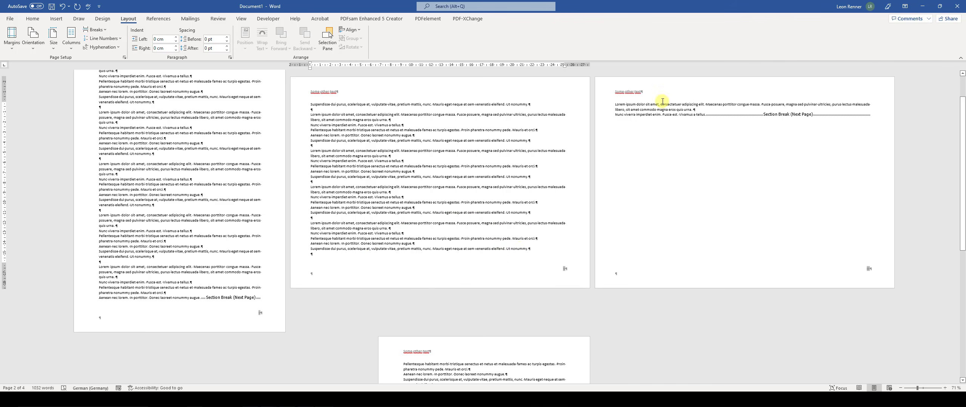
left_click(627, 109)
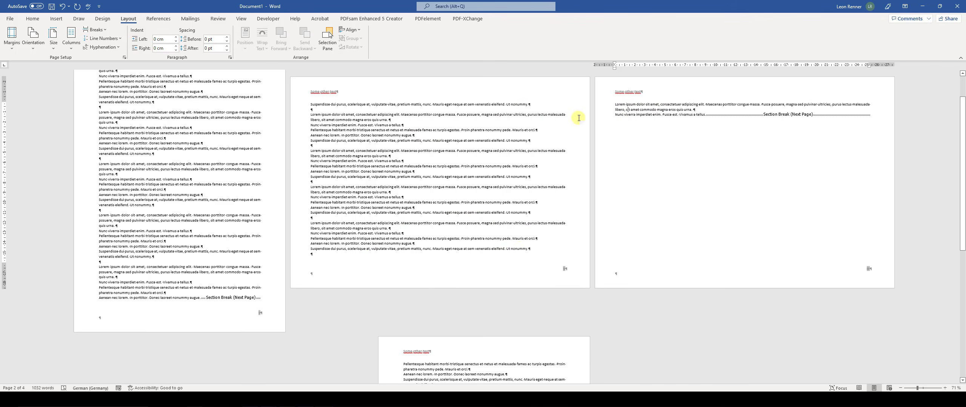
scroll(488, 151, "down", 5)
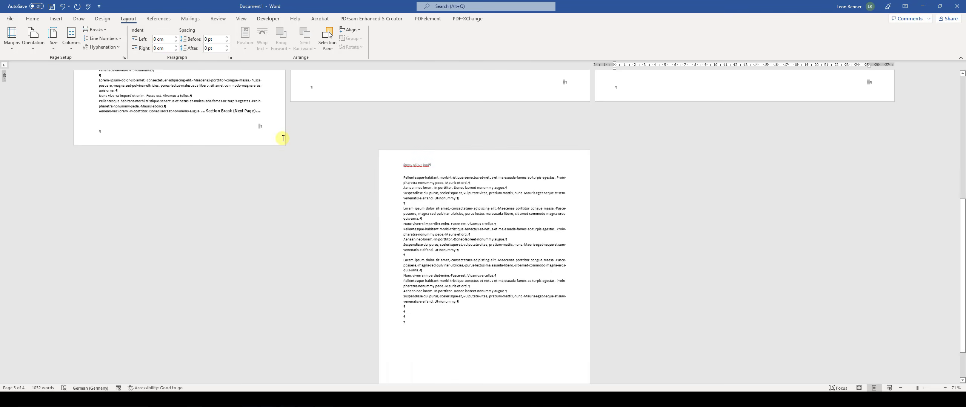
scroll(179, 124, "up", 4)
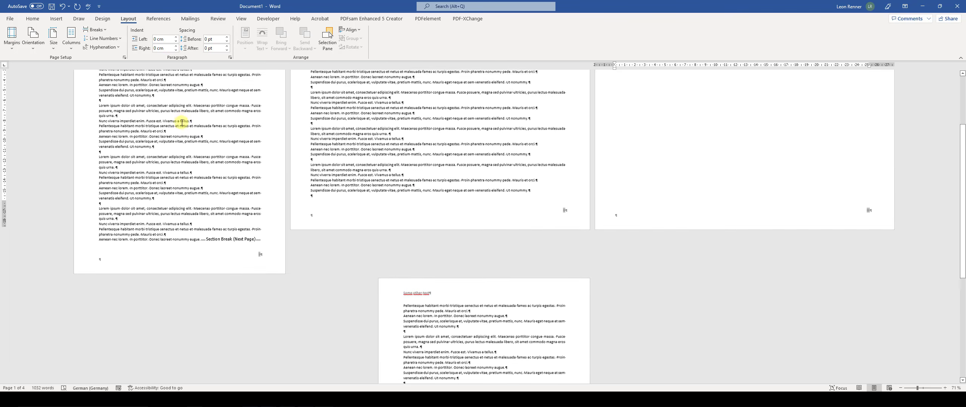
scroll(196, 126, "up", 3)
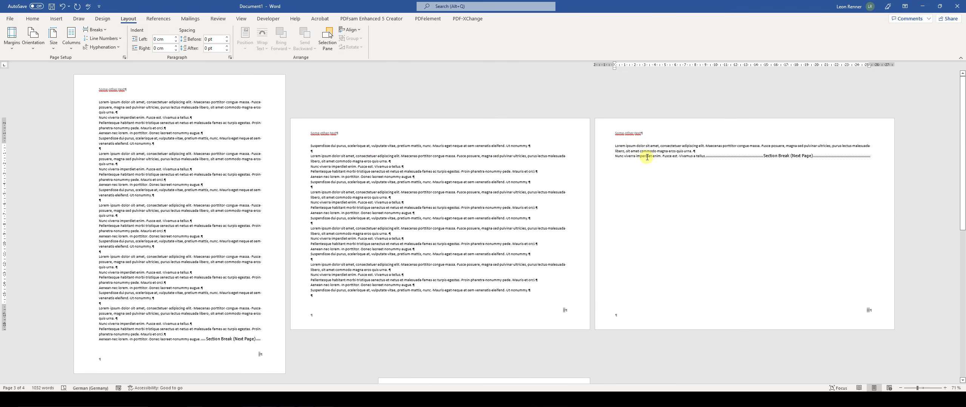
scroll(604, 120, "down", 3)
scroll(575, 133, "down", 6)
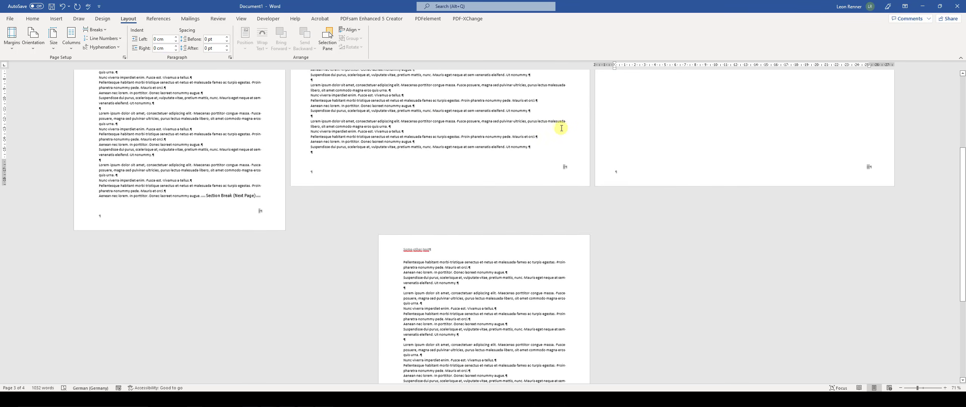
scroll(445, 188, "up", 6)
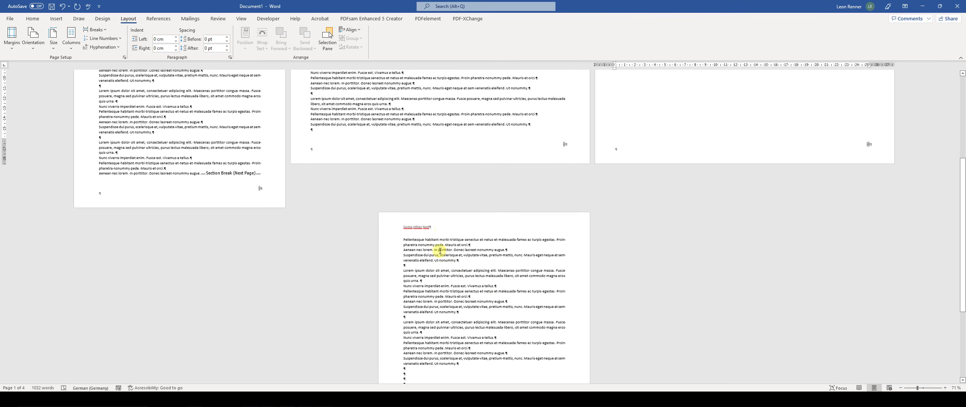
scroll(430, 222, "up", 3)
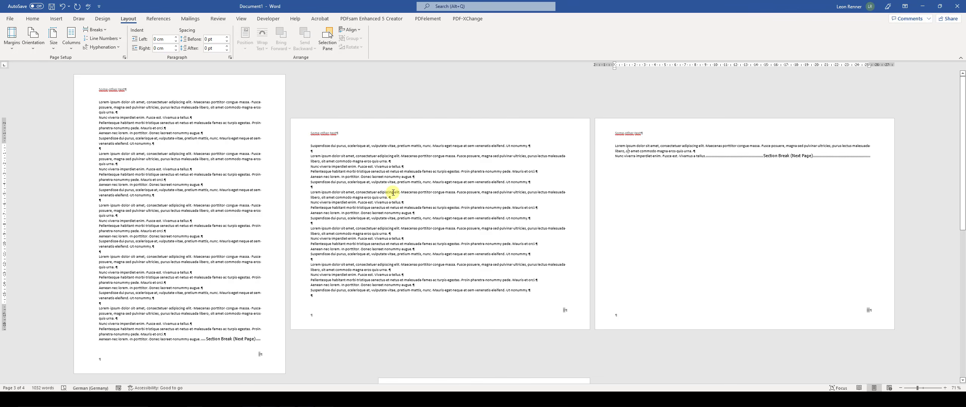
key("ctrl+z")
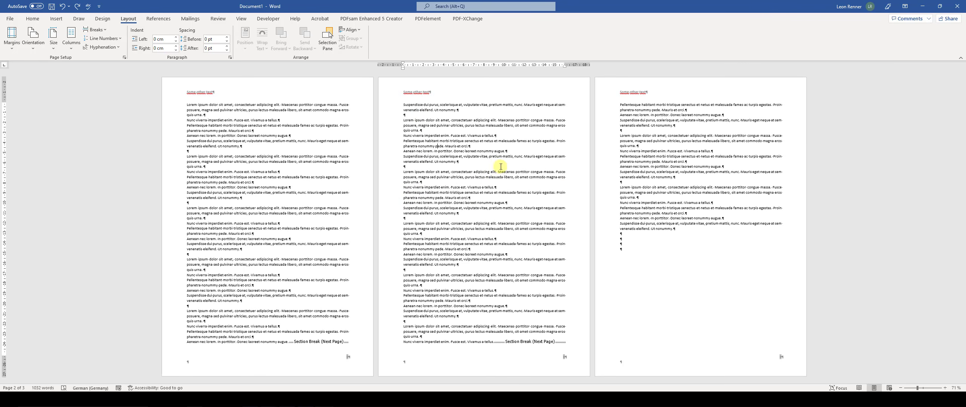
Open the header and footer areas and check how the headers and footers of sections 1 and 2 are linked
double_click(450, 93)
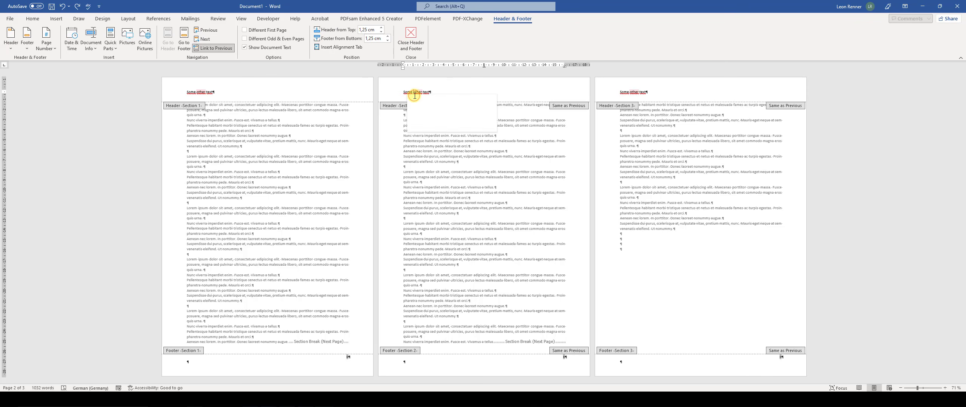
left_click(199, 92)
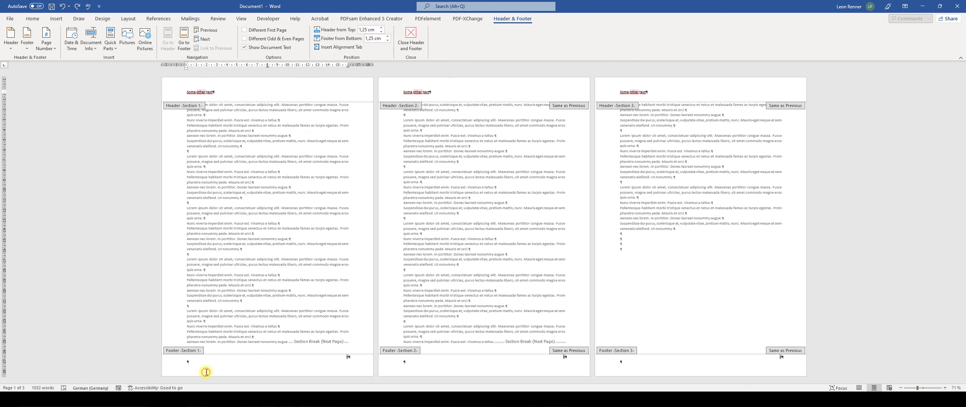
left_click(448, 361)
left_click(423, 92)
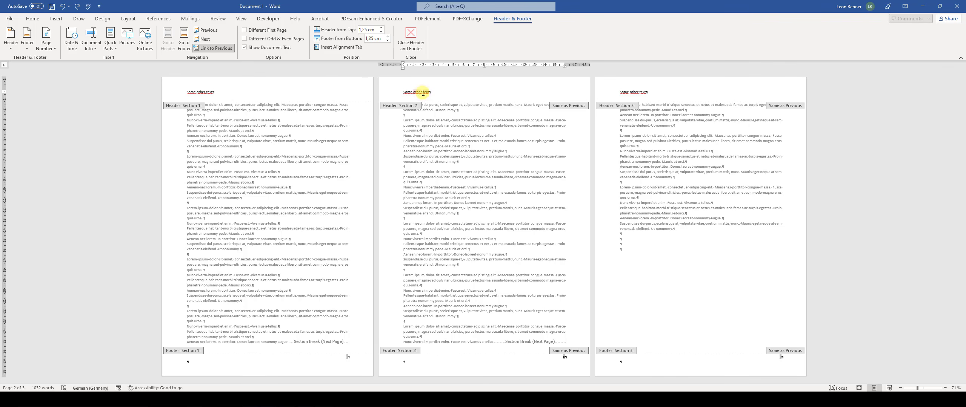
scroll(437, 94, "up", 3, "ctrl")
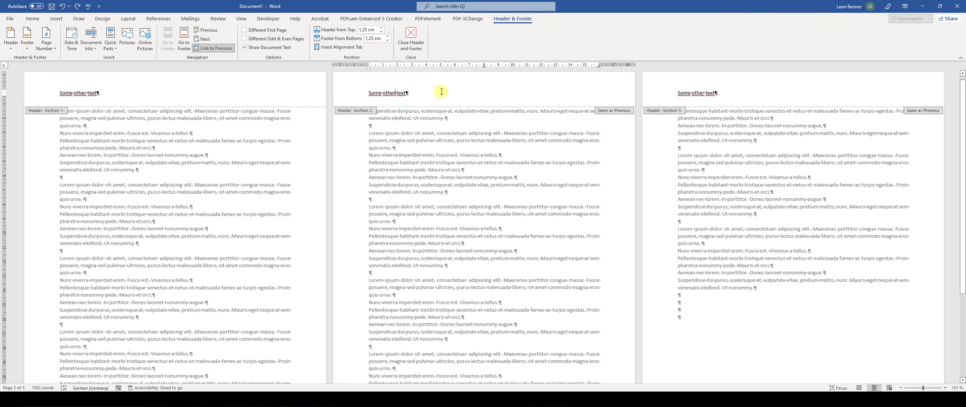
Delete the word "text" from the section 2 header while it is linked to the previous section
double_click(384, 99)
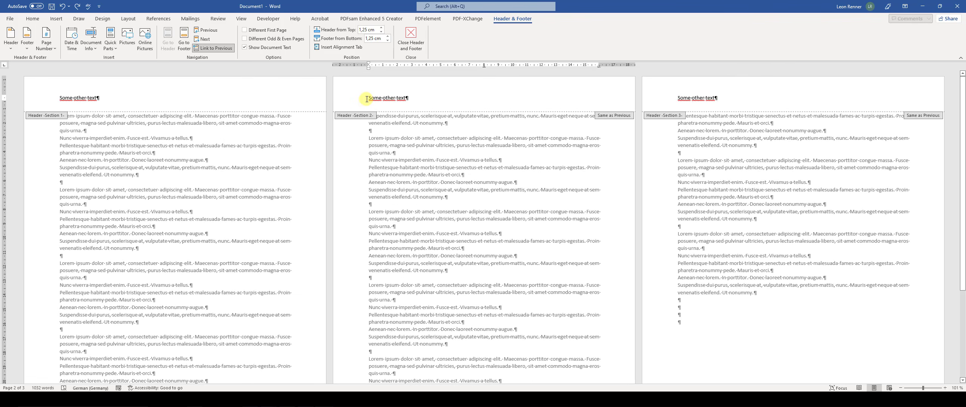
left_click(410, 101)
left_click_drag(382, 98, 398, 98)
double_click(398, 98)
key("BackSpace")
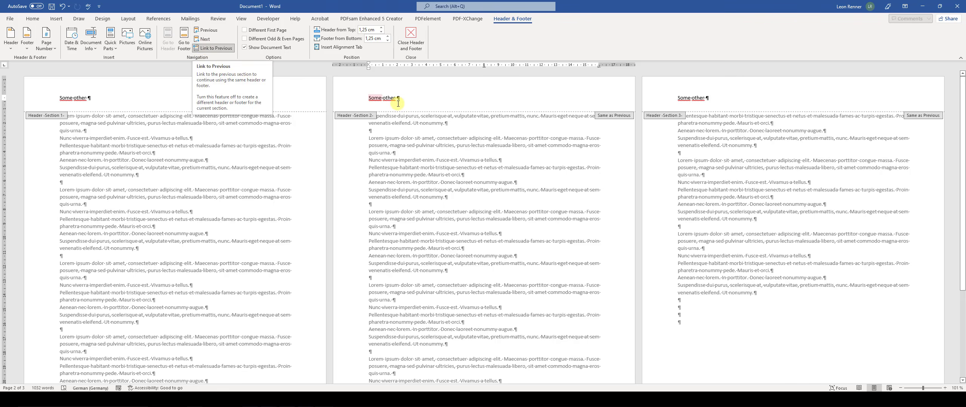
Unlink the section 2 and section 3 headers from their previous sections
left_click(218, 48)
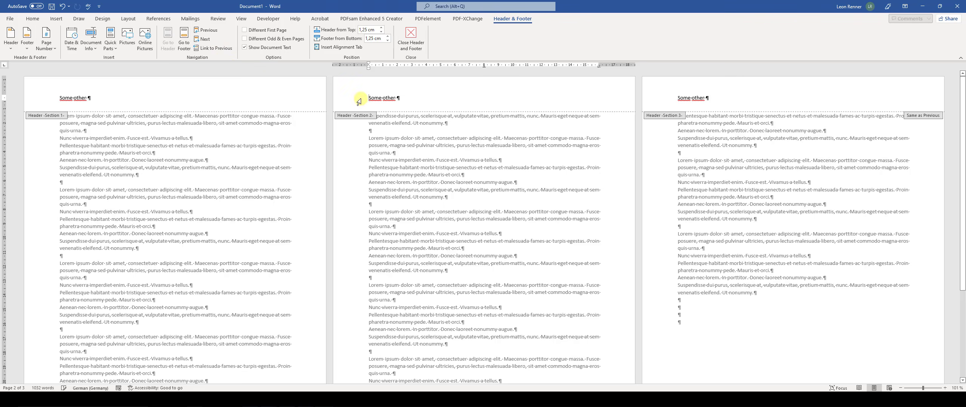
left_click(162, 95)
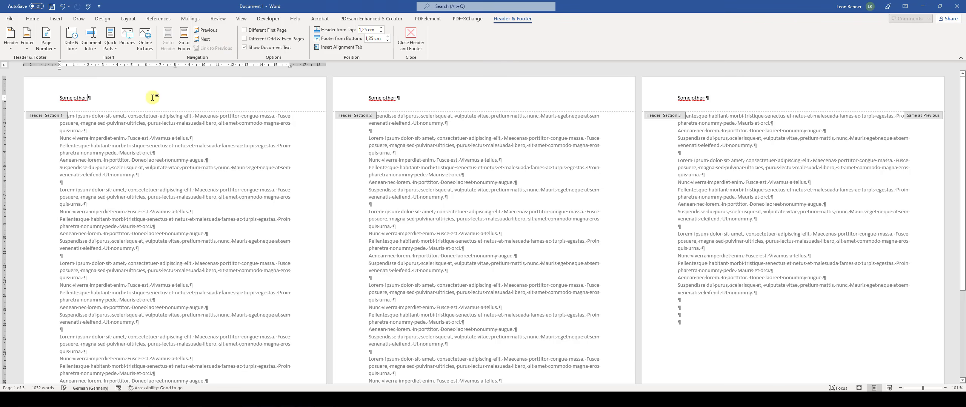
left_click(407, 99)
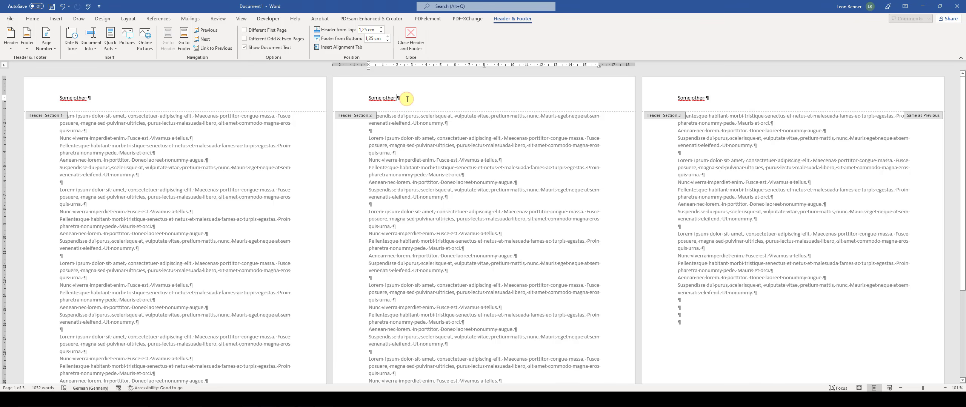
left_click(720, 99)
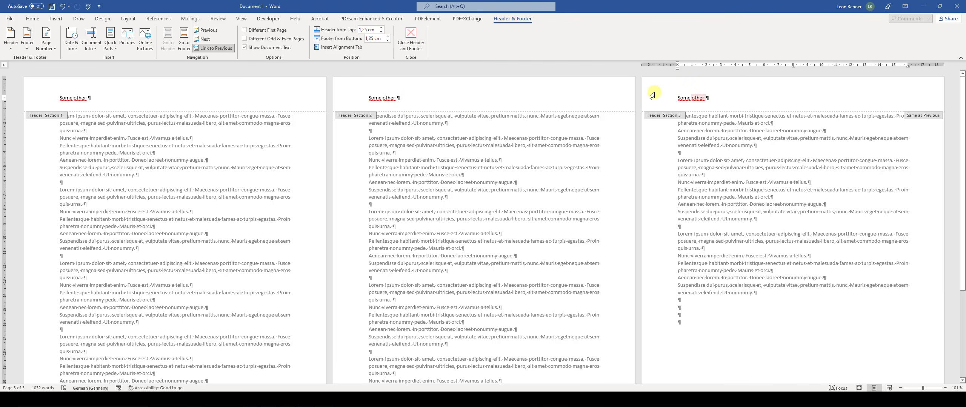
left_click(217, 48)
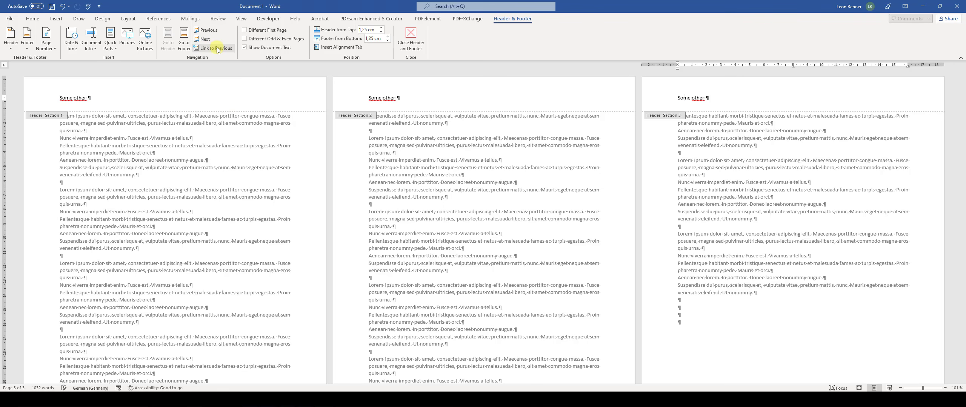
Check the unlinked headers of sections 2 and 3 and the link setting of the section 2 footer
left_click(421, 96)
left_click(705, 105)
left_click(426, 97)
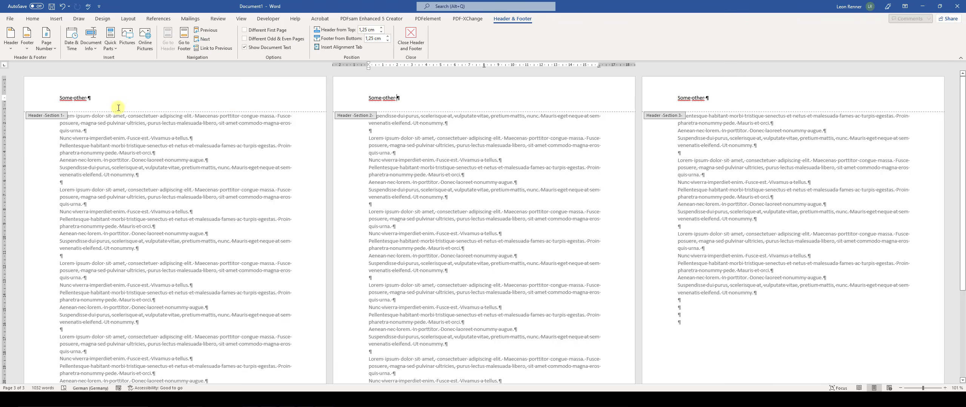
scroll(355, 138, "down", 5)
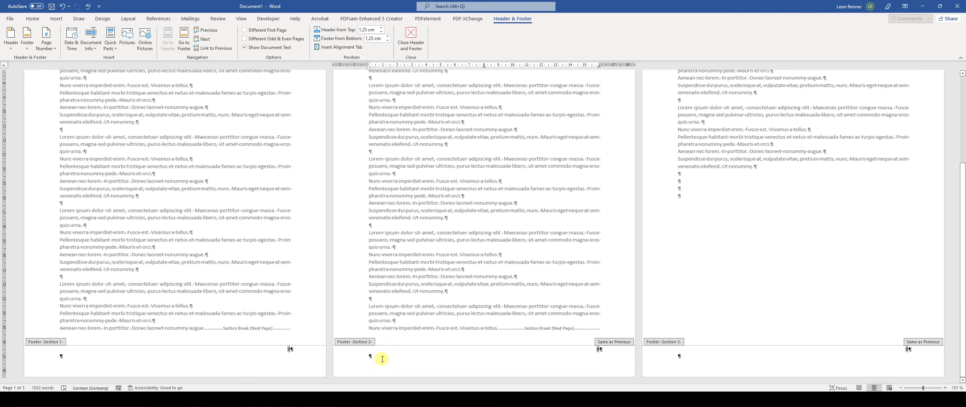
left_click(382, 359)
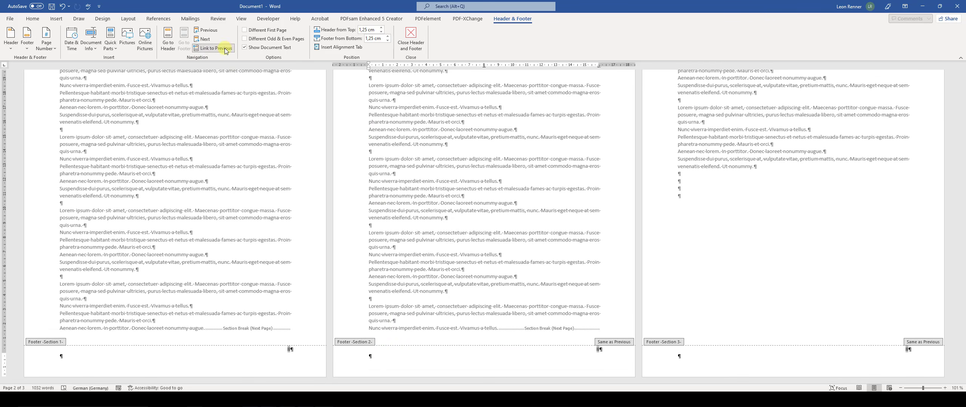
scroll(371, 143, "up", 5)
Replace the section headers with "Custom Content 1", "Custom Content 2" and "Custom Content 3" respectively, and close the header and footer view
left_click_drag(425, 95, 339, 99)
type("CUs")
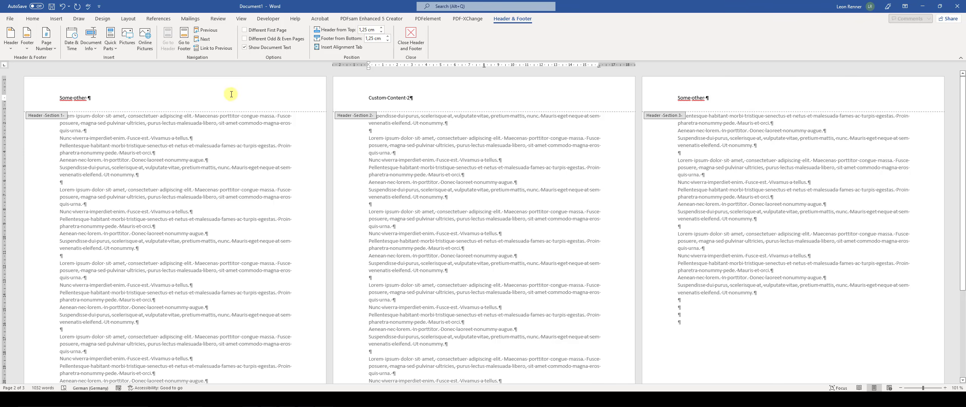
left_click_drag(94, 99, 40, 95)
type("Custom Content 1")
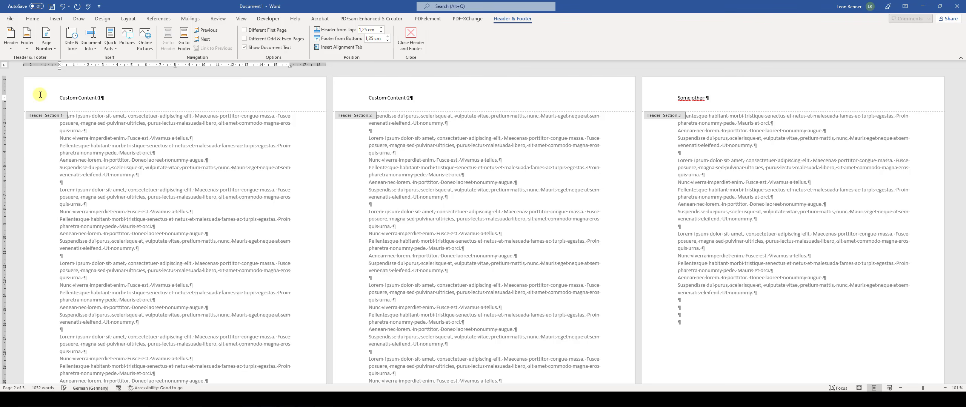
left_click_drag(717, 98, 680, 97)
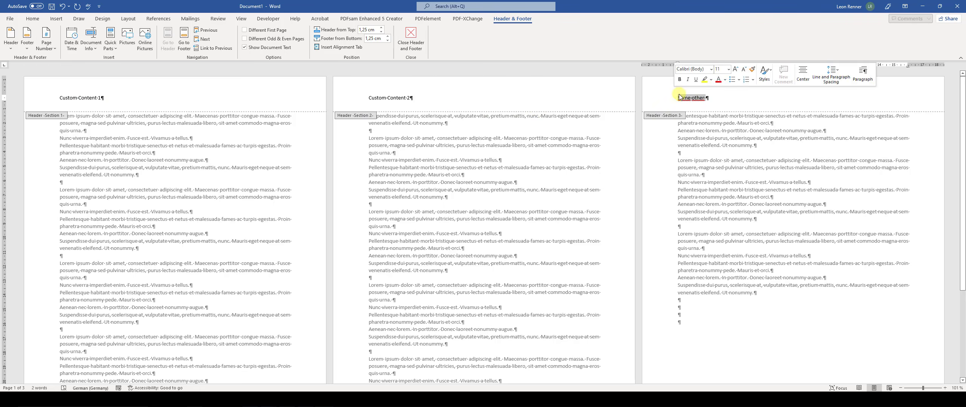
type("Cus")
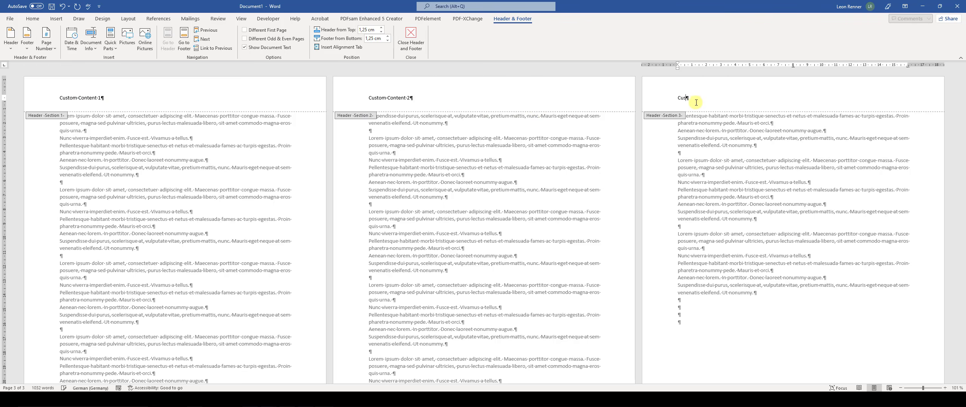
type("tom Coooooooooooooooo")
left_click(410, 38)
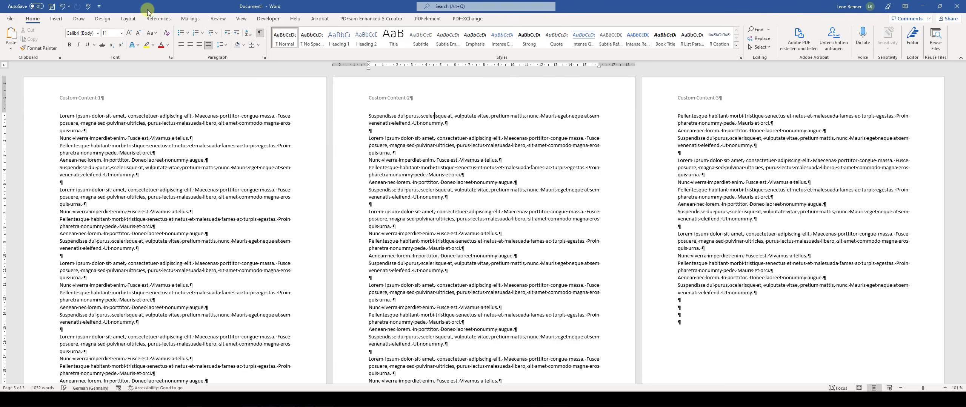
Insert a page break on page two after the second paragraph starting with "Suspendisse dui purus"
left_click(128, 19)
left_click(96, 30)
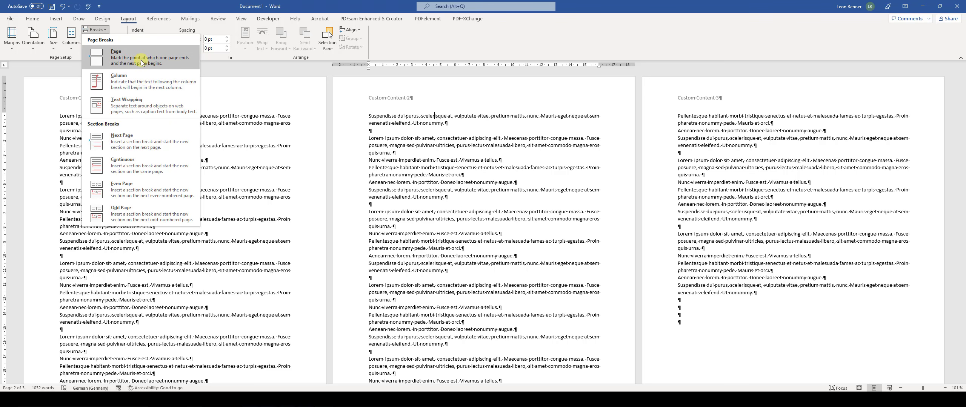
left_click(449, 192)
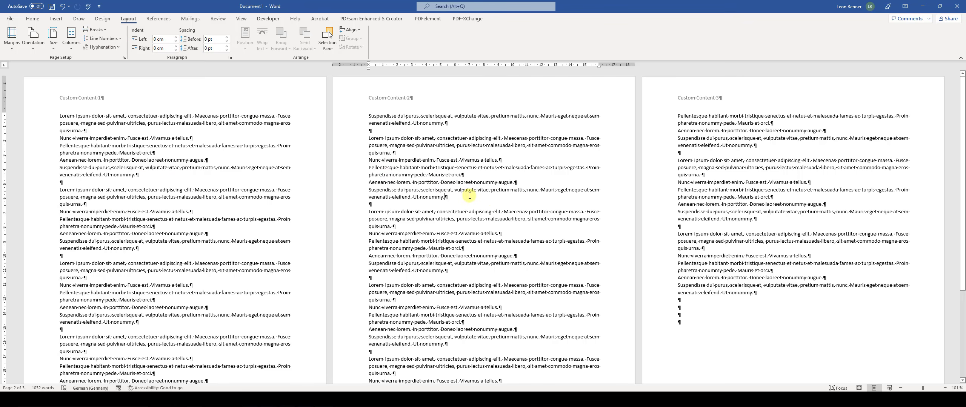
left_click(97, 29)
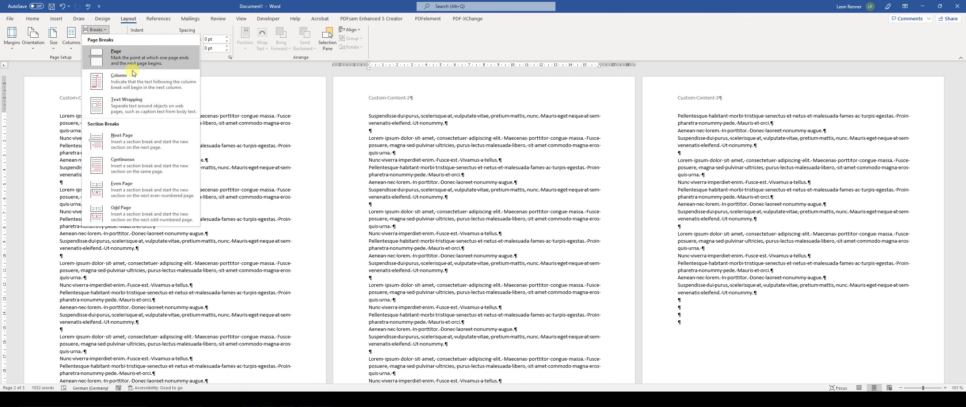
left_click(137, 63)
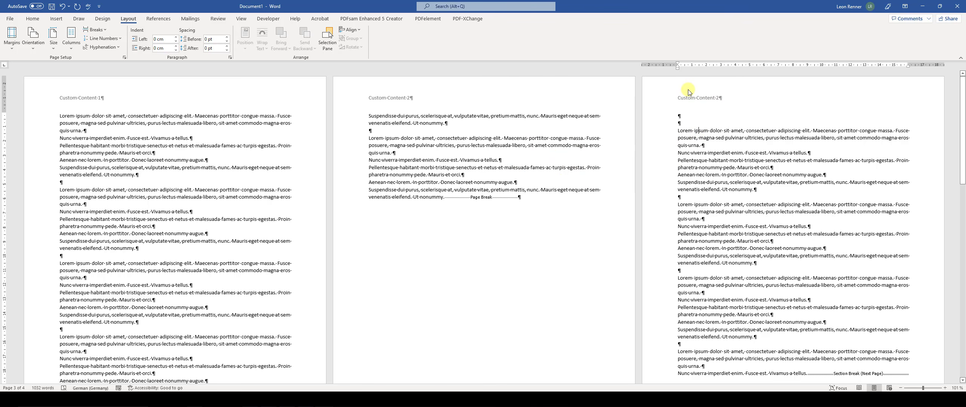
left_click(448, 197)
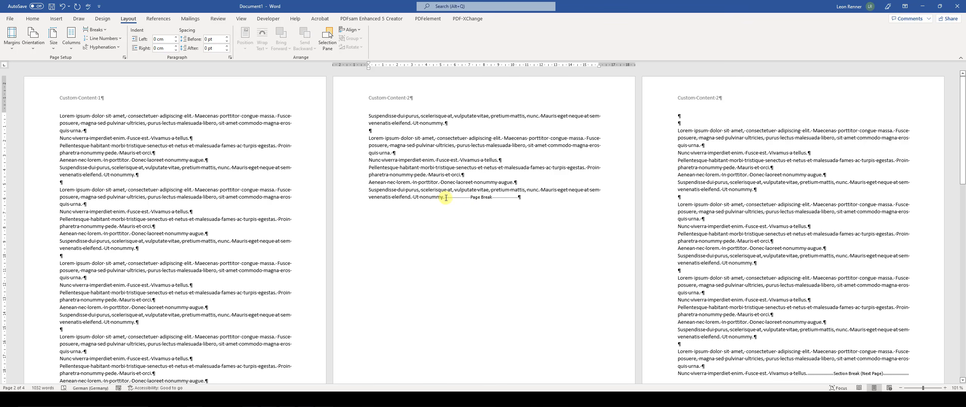
left_click(96, 29)
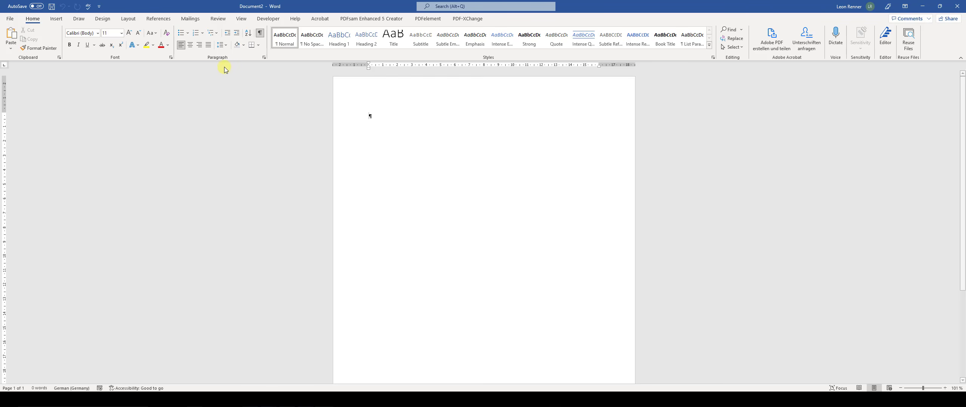
Switch to 7_Thesis_specifications.pdf in Acrobat, highlight the left and right margin requirements in item 2, and return to the blank Word document
left_click(137, 20)
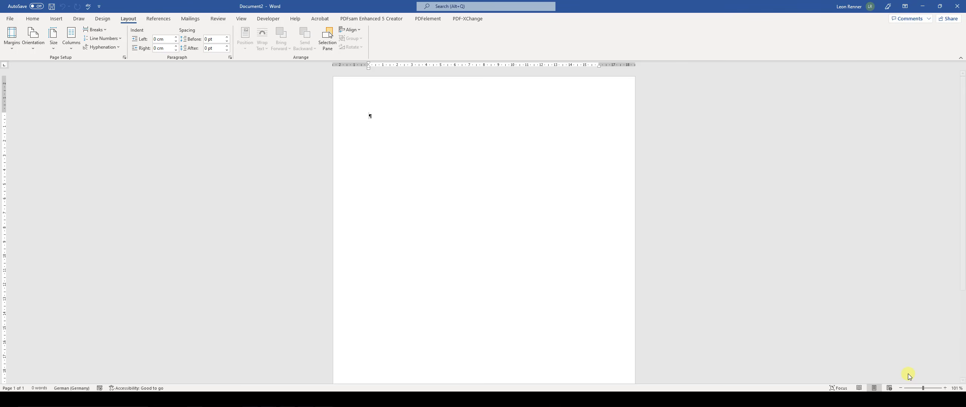
key("alt+Tab")
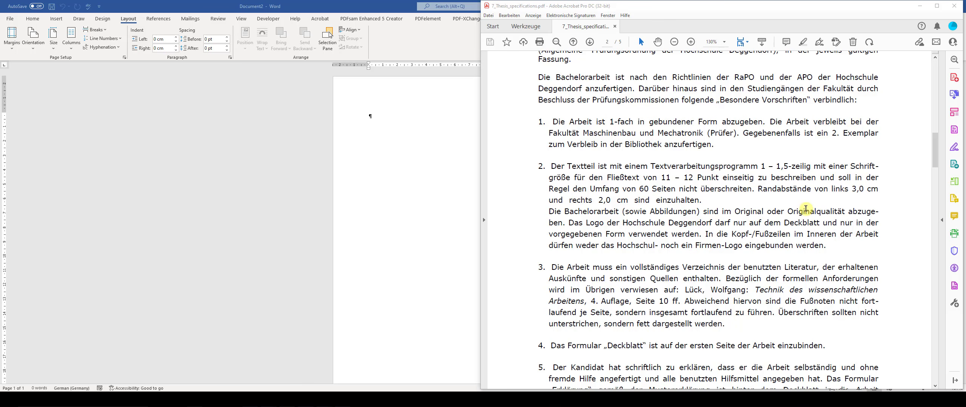
left_click_drag(758, 188, 879, 190)
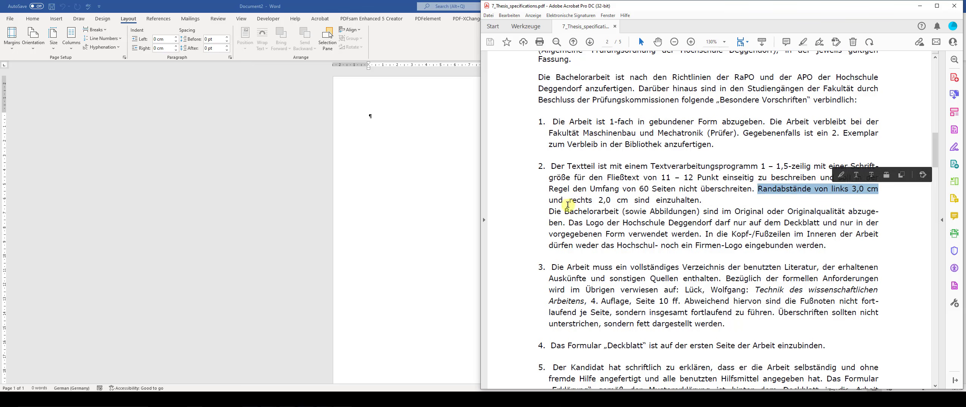
left_click_drag(550, 201, 705, 200)
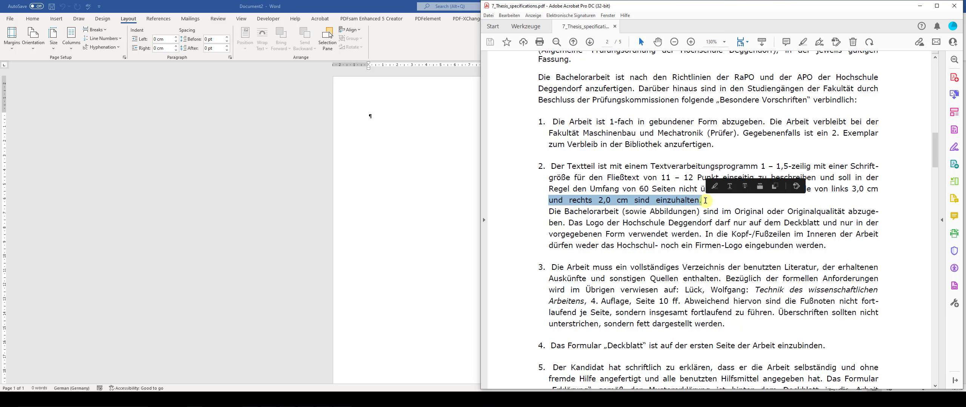
left_click(412, 163)
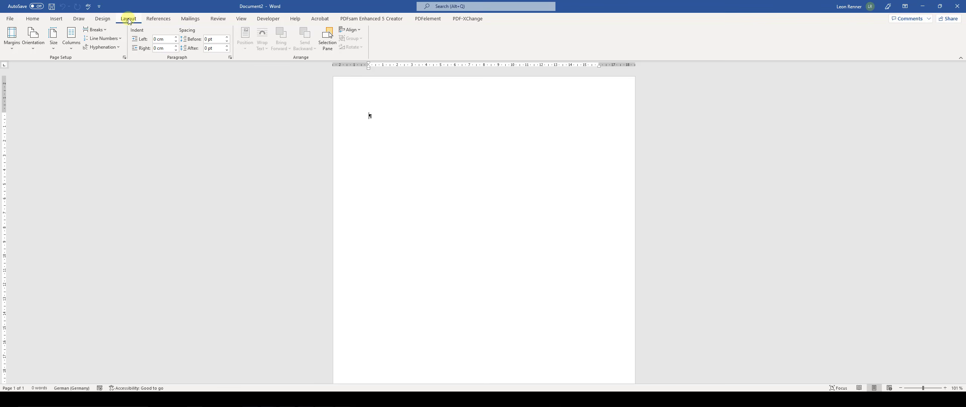
Set custom page margins of 3 cm left and 2 cm right for the whole document, as the thesis specifications require
left_click(11, 37)
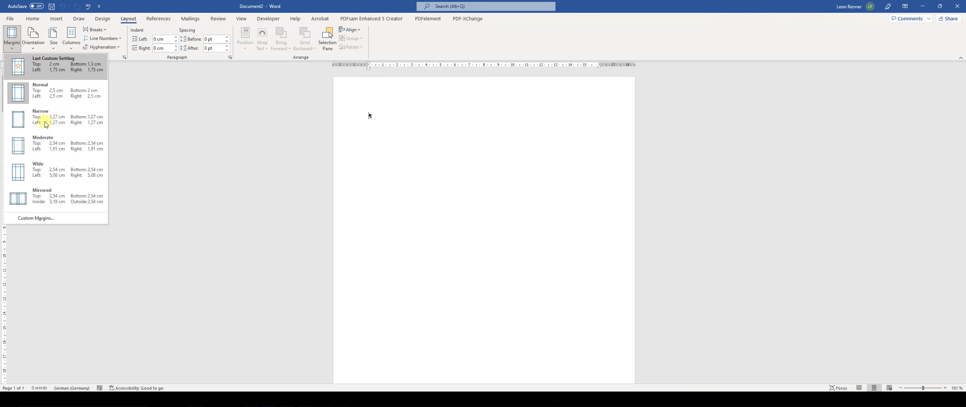
left_click(48, 220)
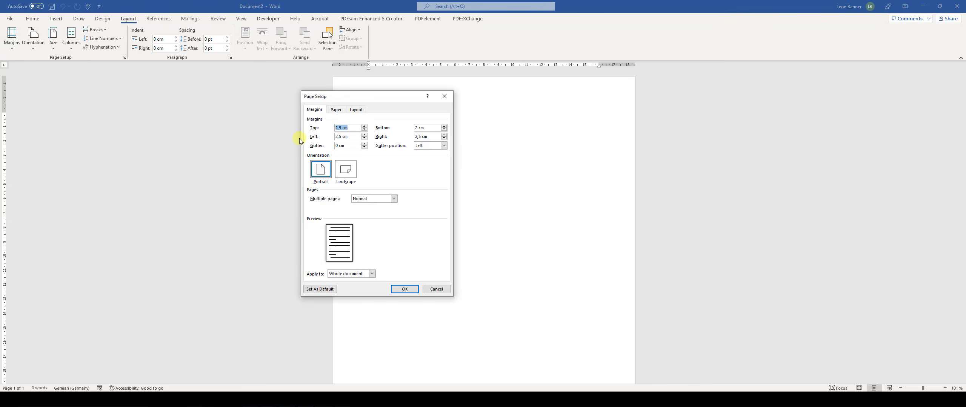
left_click(361, 399)
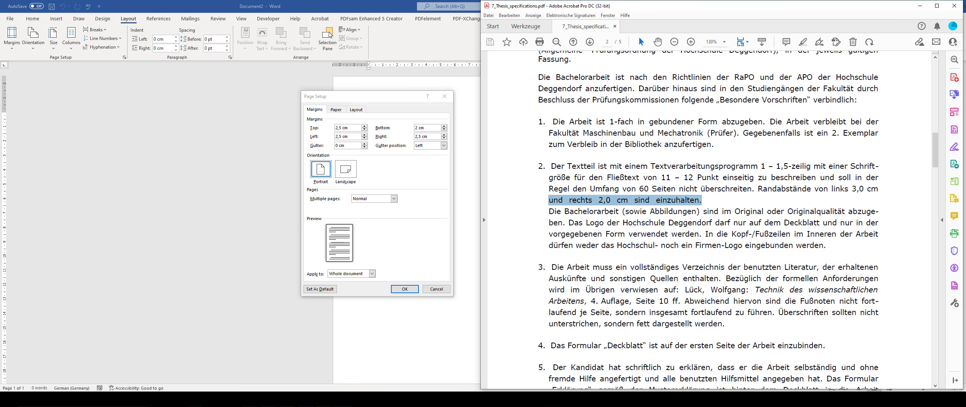
left_click(355, 97)
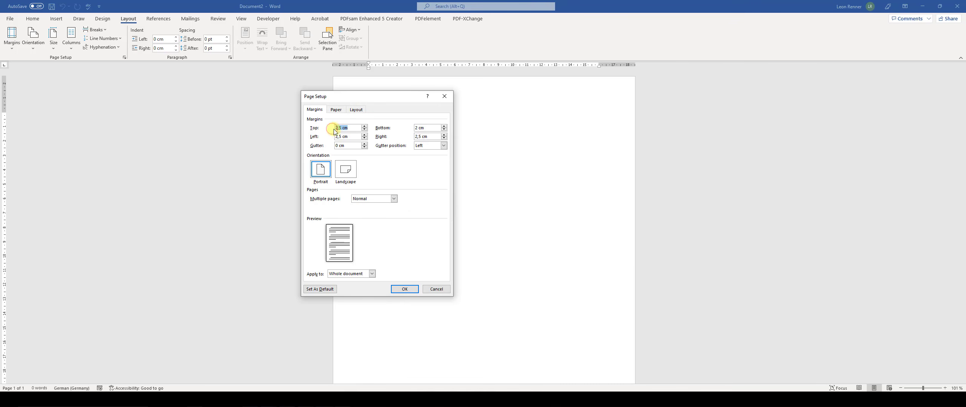
left_click(342, 137)
key("BackSpace")
key("BackSpace")
key("BackSpace")
type("32")
key("BackSpace")
left_click(421, 136)
key("BackSpace")
key("BackSpace")
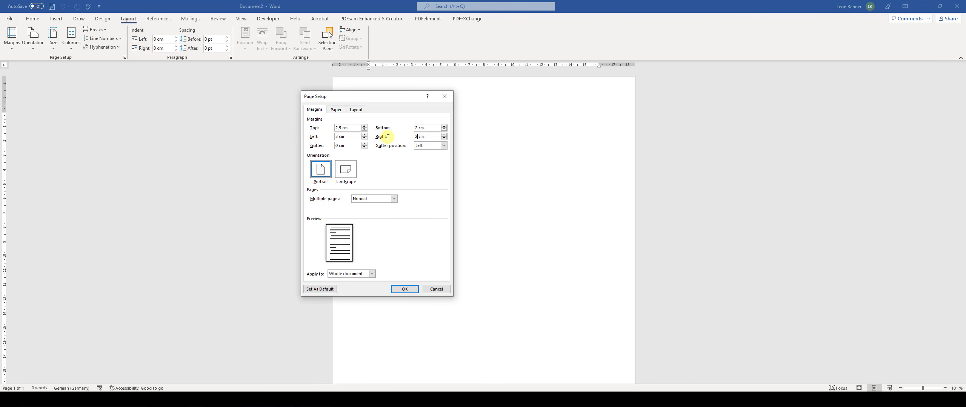
left_click(404, 289)
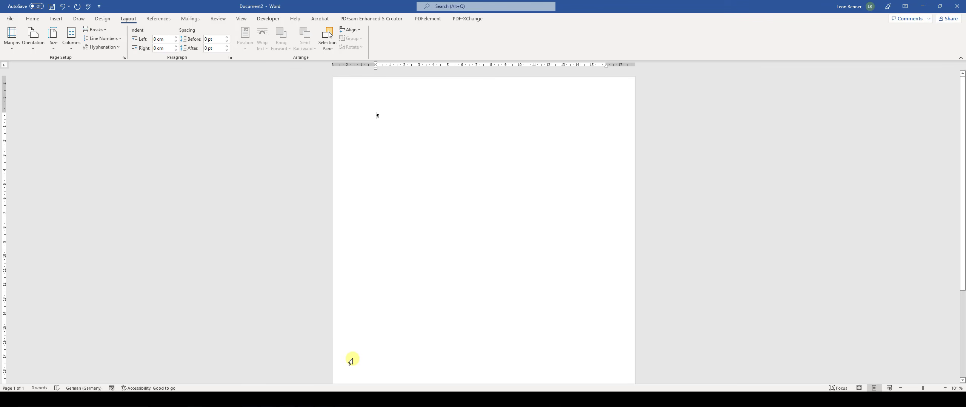
Switch to 7_Thesis_specifications.pdf in Acrobat and highlight the line spacing requirement "1 – 1,5-zeilig" in item 2
left_click(345, 399)
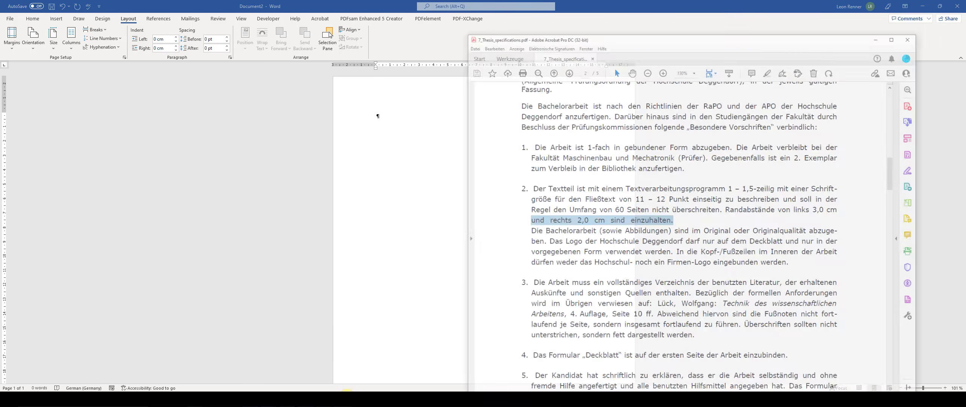
left_click(706, 207)
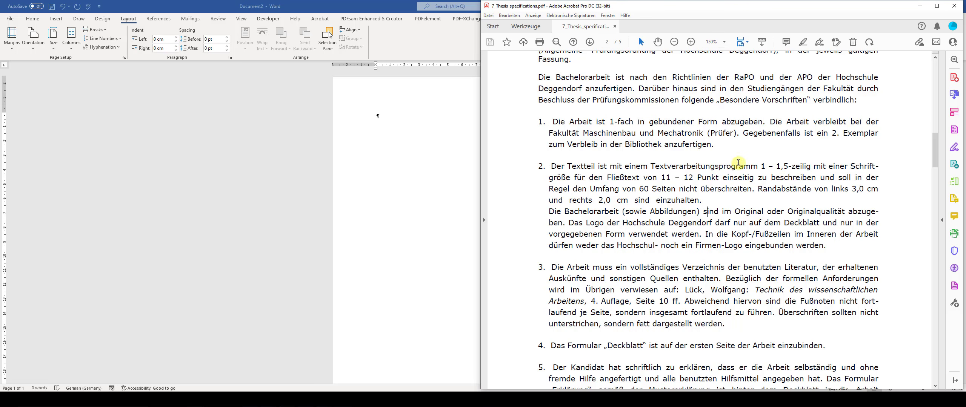
left_click_drag(763, 168, 796, 166)
left_click(769, 168)
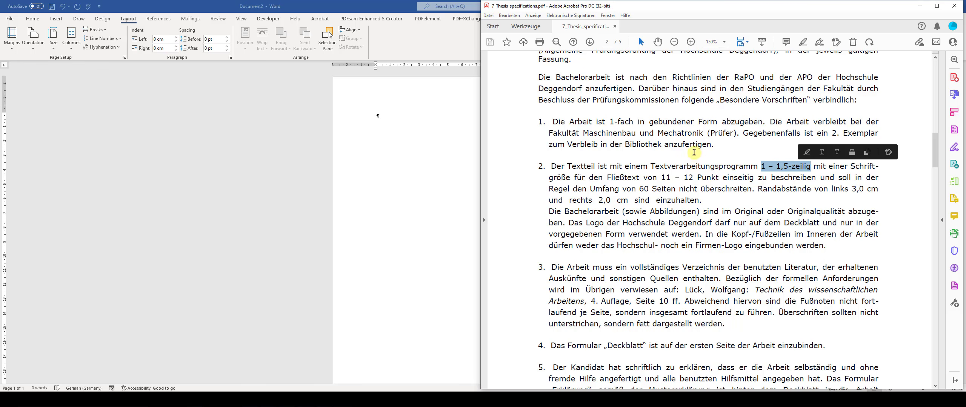
Return to the blank Word document and modify the Normal style's paragraph format to 1.5 line spacing
left_click(38, 22)
left_click(33, 18)
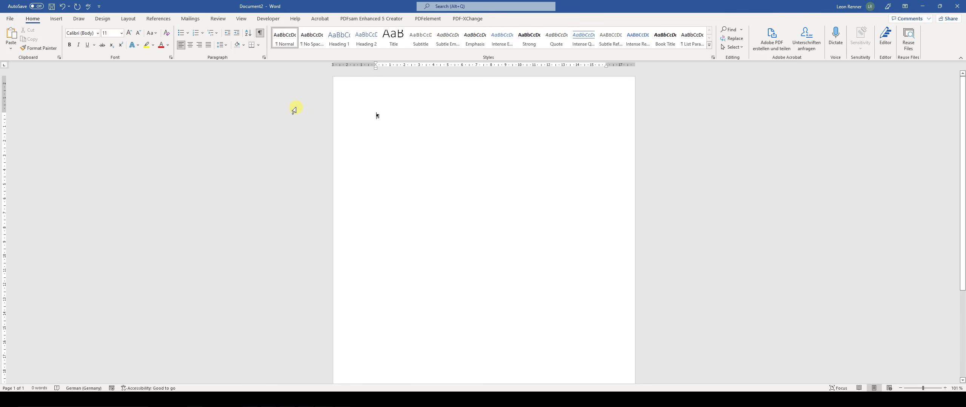
right_click(290, 40)
left_click(314, 54)
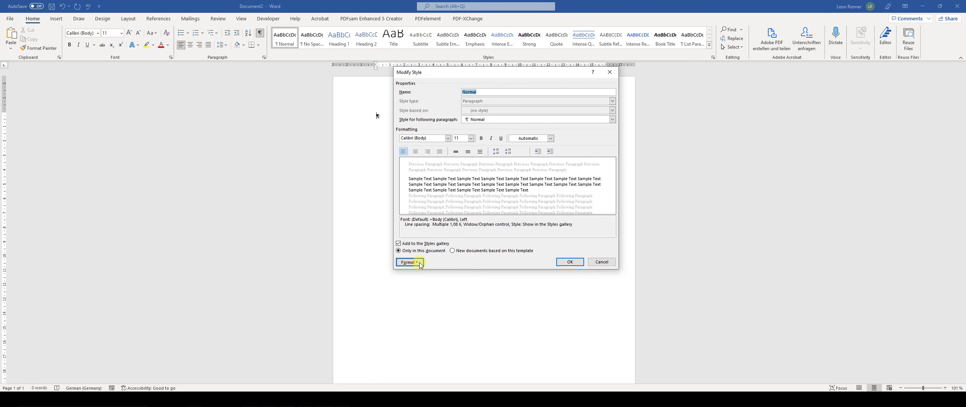
left_click(406, 263)
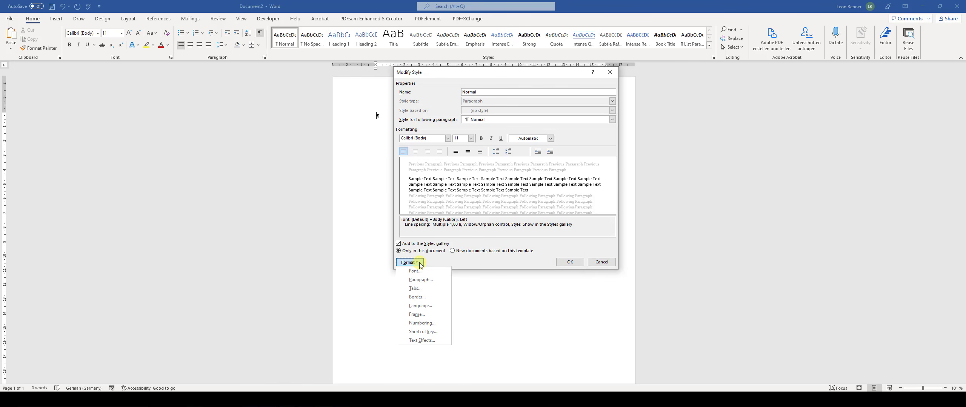
left_click(425, 281)
left_click_drag(460, 128, 311, 52)
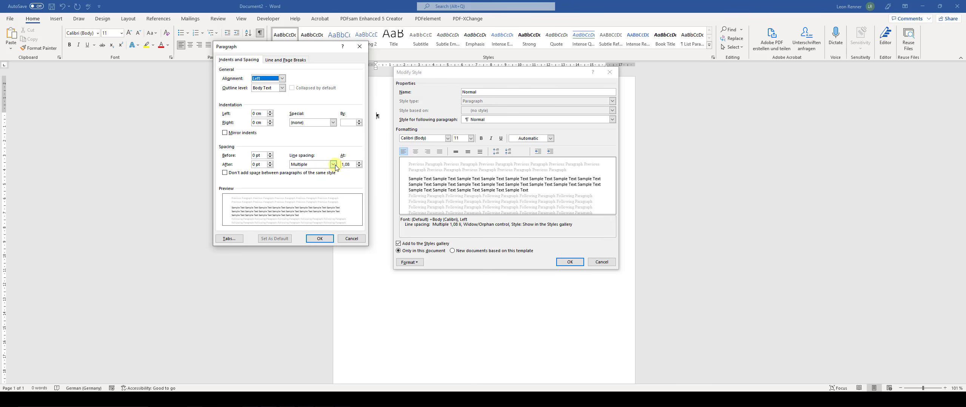
left_click(333, 164)
left_click(333, 164)
left_click(346, 164)
type(",5")
left_click(319, 239)
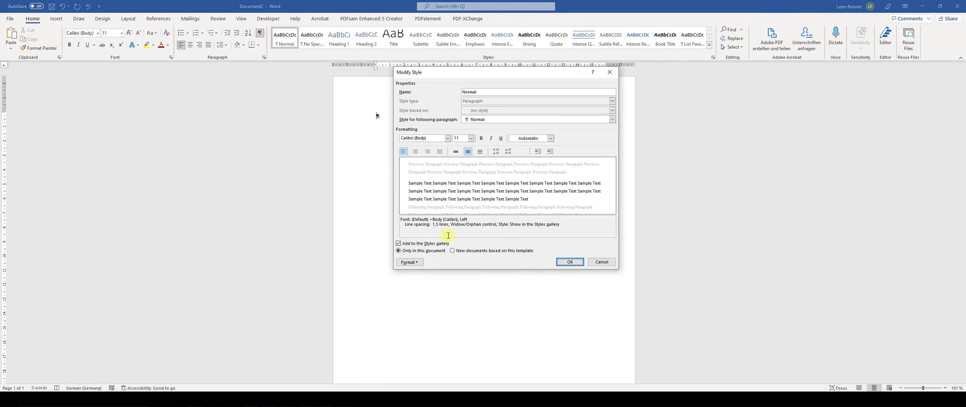
left_click(569, 262)
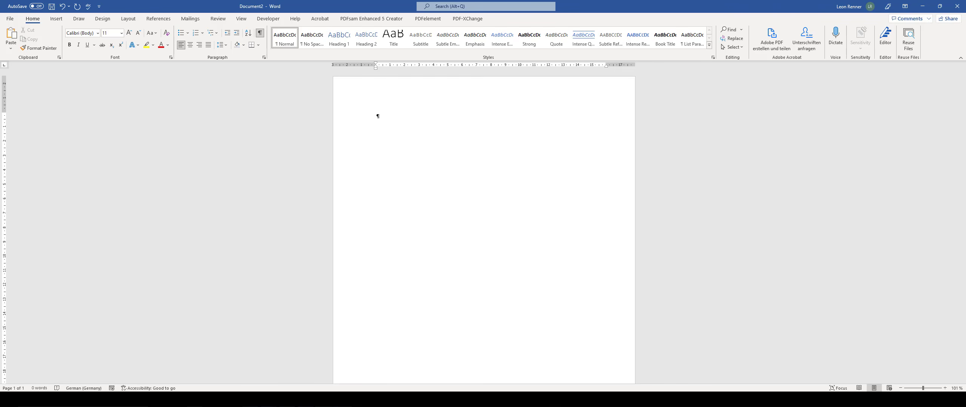
Highlight the body text font size requirement in item 2 of the thesis specifications PDF and return to the Word document
left_click(371, 400)
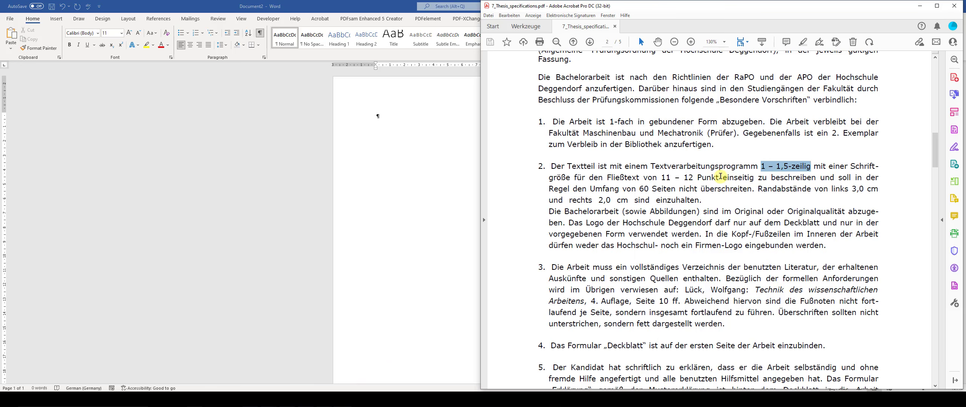
left_click(754, 177)
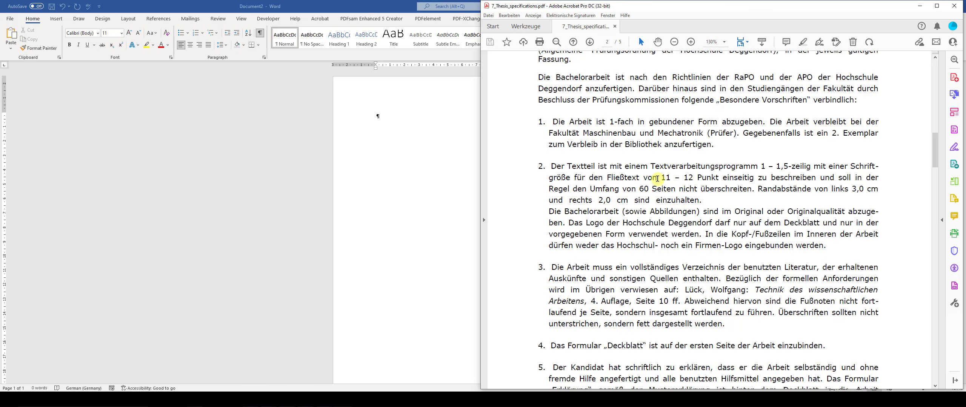
left_click_drag(661, 178, 693, 178)
left_click(407, 133)
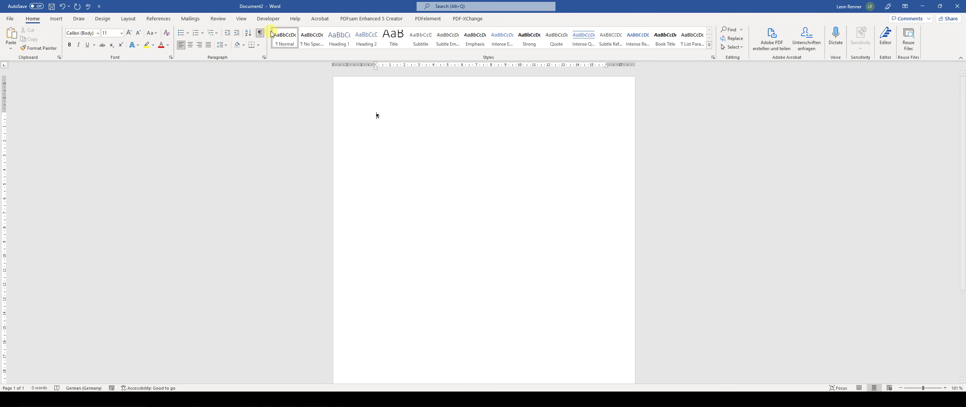
Modify the Normal style to use a font size of 12
right_click(281, 41)
left_click(302, 56)
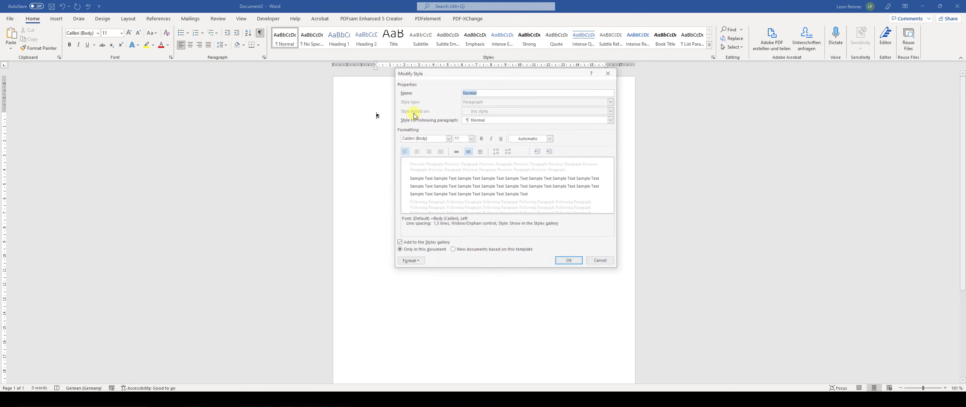
left_click(471, 138)
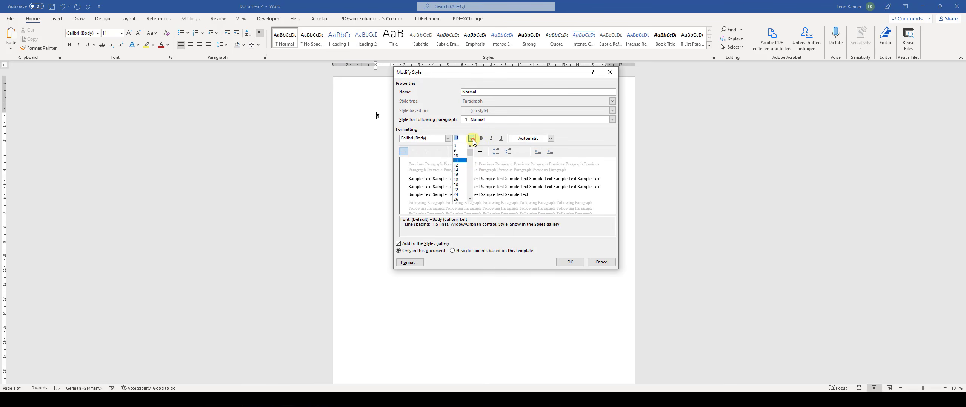
left_click(459, 163)
left_click(570, 262)
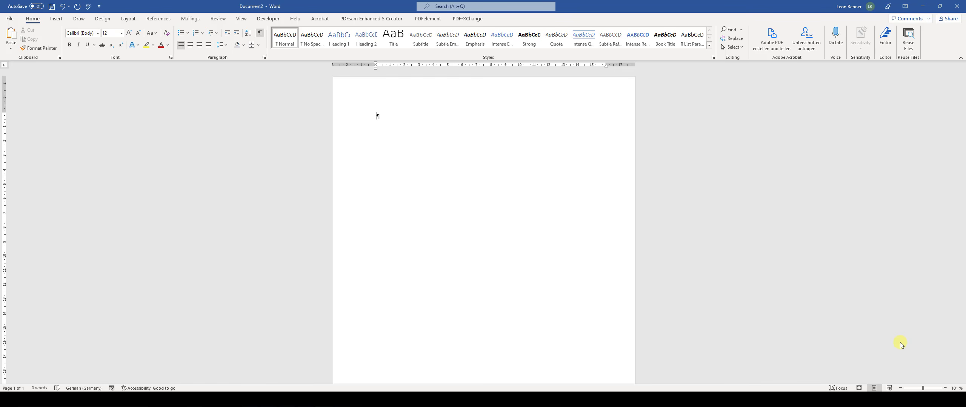
Following 7_Template_Table_of_Contents.pdf, enter "Preface", "List of Figures", "List of Tables" and "List of Abbreviations" as separate paragraphs in the Word document
key("alt+Tab")
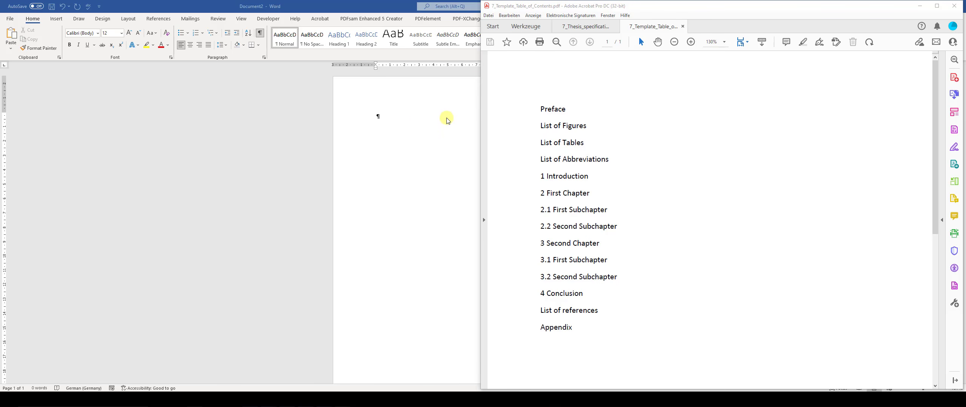
left_click(407, 114)
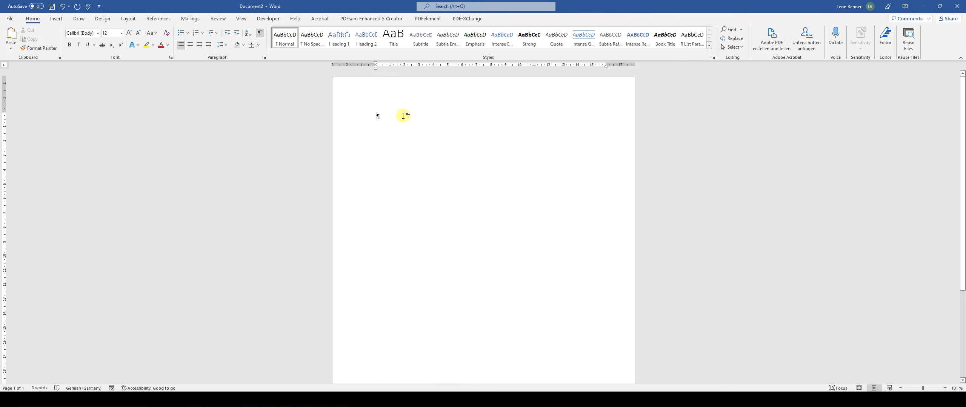
type("Preface")
key("Return")
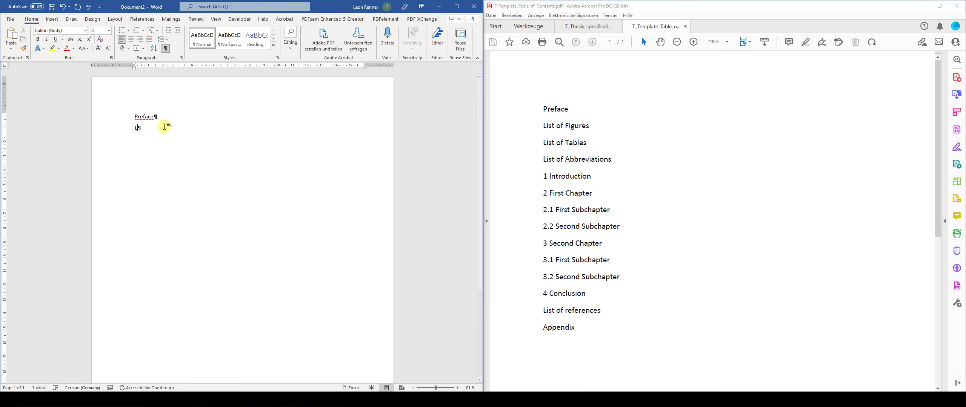
type("List of Figures")
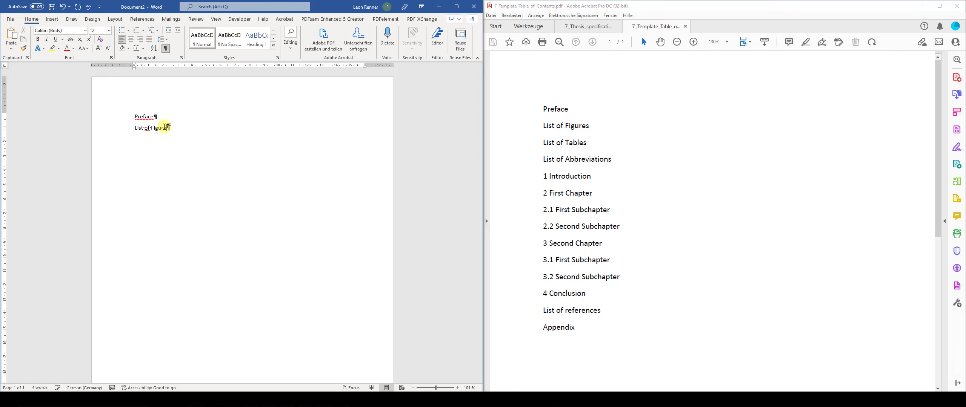
key("Return")
type("List of Tables")
key("Return")
type("List of Abbr")
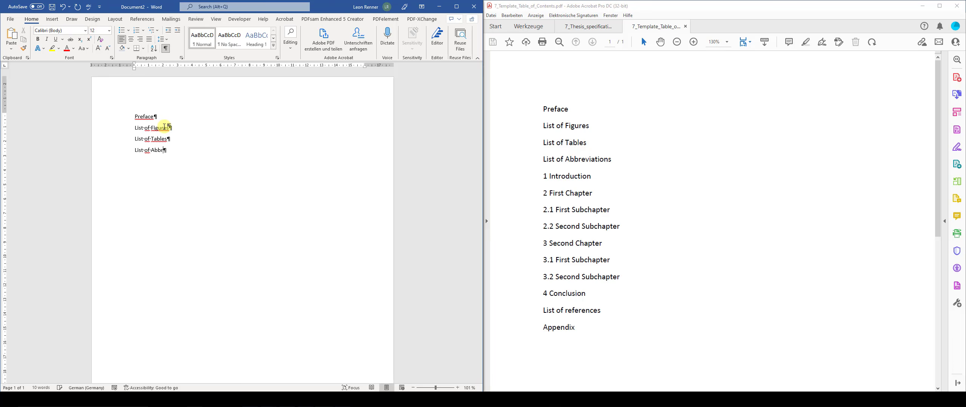
type("eviations")
key("Return")
Add the lines "1 Introduction", "2 First Chapter", "2.1 First Subchapter" and "2.2 Second Subchapter" below the list entries
type("1 Int")
type("roduction")
key("Return")
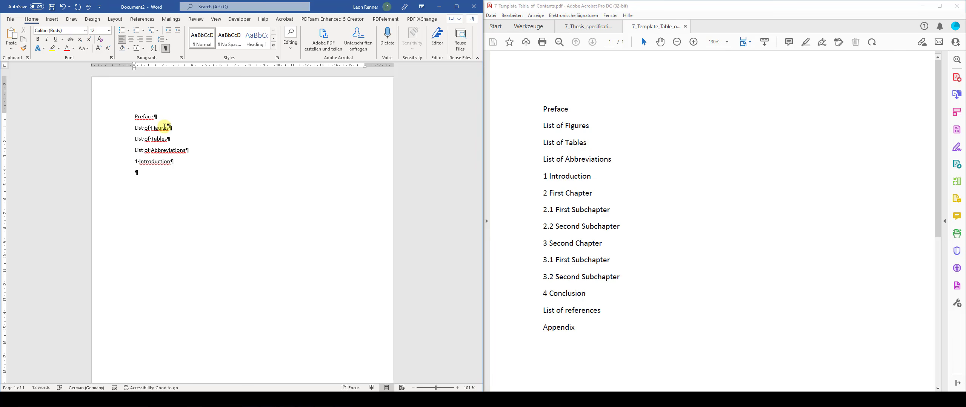
type("2 First")
type("Chapter")
key("Return")
type("2.1 First Subchapter")
key("Return")
type("2.2 ")
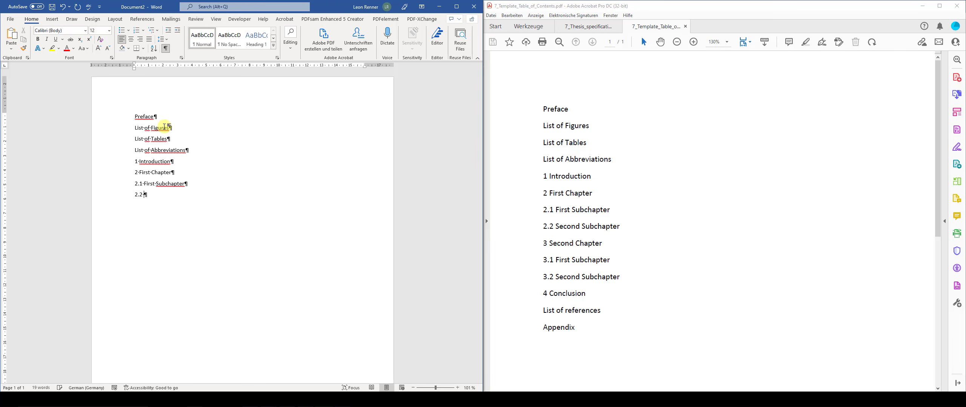
type("Second Subchapter")
key("Return")
Add the lines "3 Second Chapter", "3.1 First Subchapter" and "3.2 Second Subchapter" to the outline
type("3 Second Chapte")
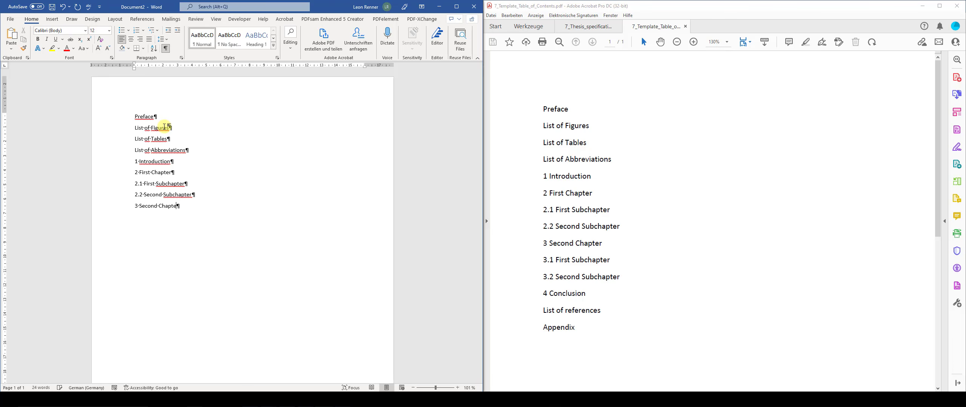
type("r")
key("Return")
type("3.1 First Subchapter")
key("Return")
type("3.2 Seco")
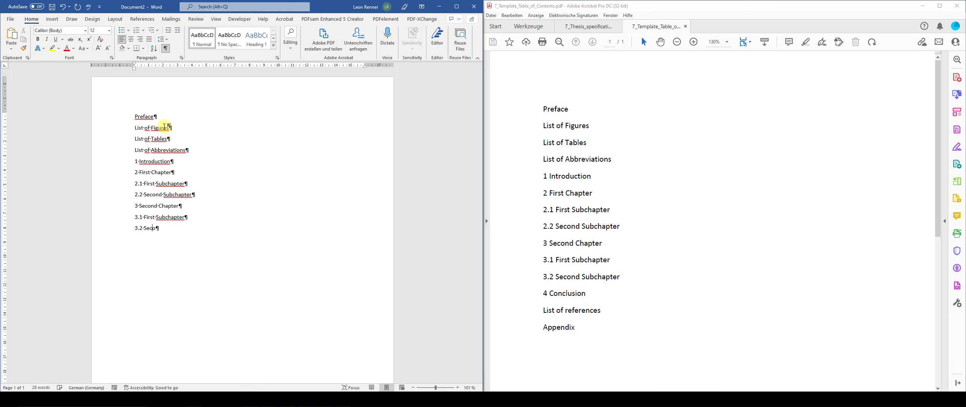
type("nd Subchapter")
key("Return")
Complete the outline with the lines "4 Conclusion", "List of references" and "Appendix"
type("4 Conclusion")
key("Return")
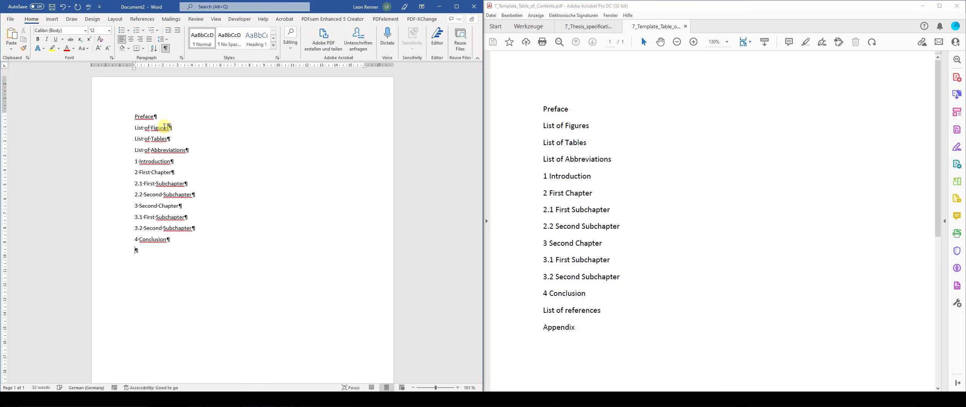
type("List of references")
key("Return")
type("Appendix")
Apply the Heading 1 style to all outline lines from "Preface" to "Appendix" with the Word window maximized
left_click(107, 161)
left_click_drag(135, 114, 209, 263)
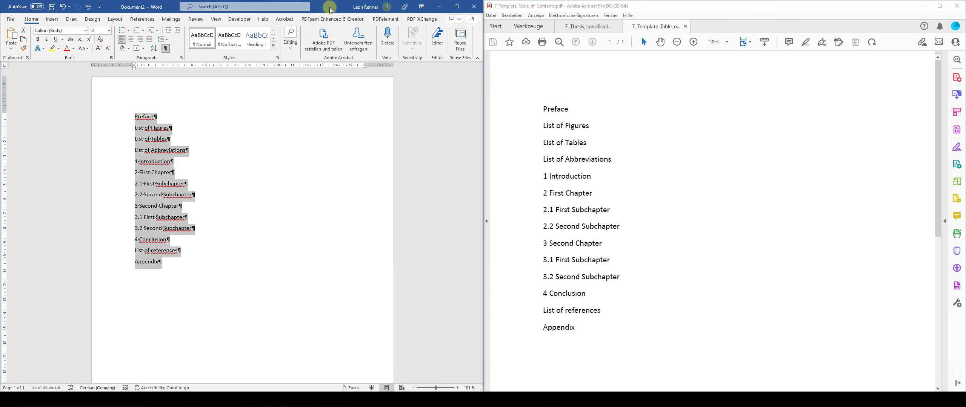
left_click_drag(390, 4, 354, 3)
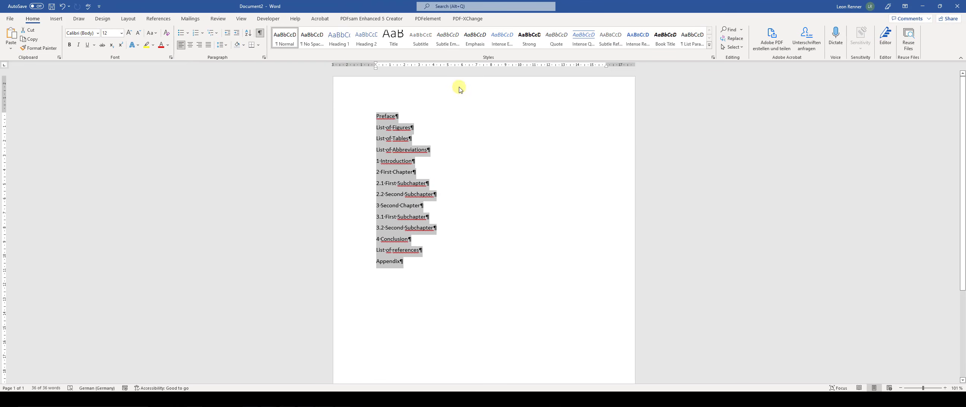
left_click(341, 45)
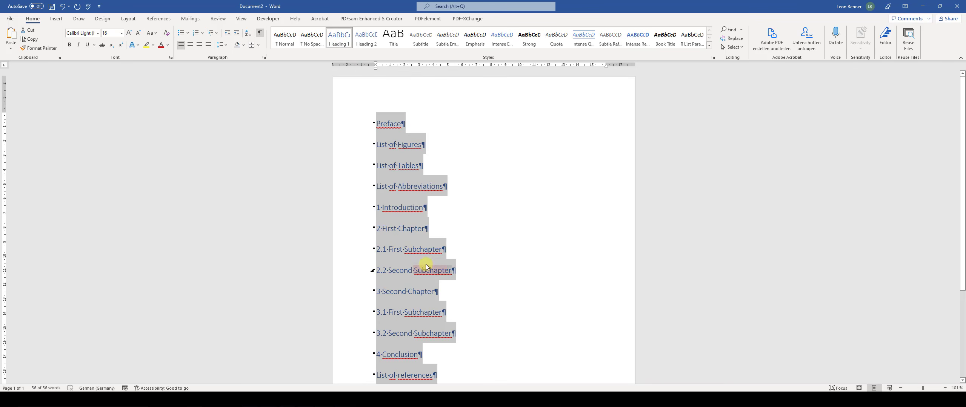
left_click(438, 255)
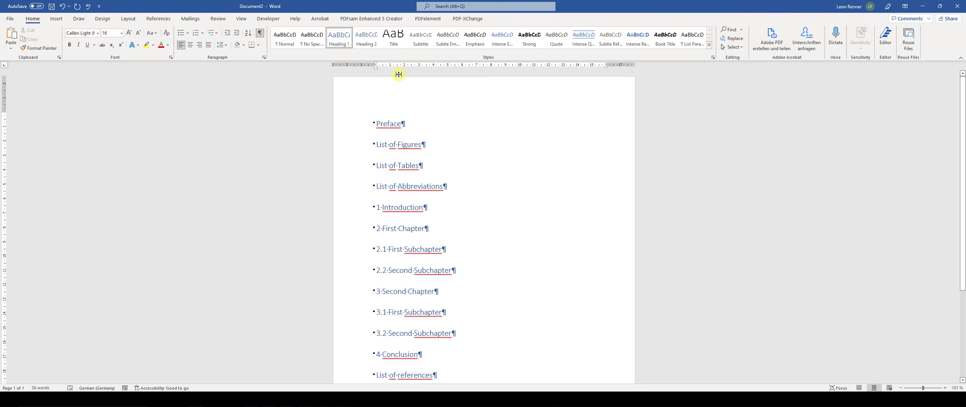
Apply the Heading 2 style to the four subchapter lines 2.1, 2.2, 3.1 and 3.2
left_click(375, 48)
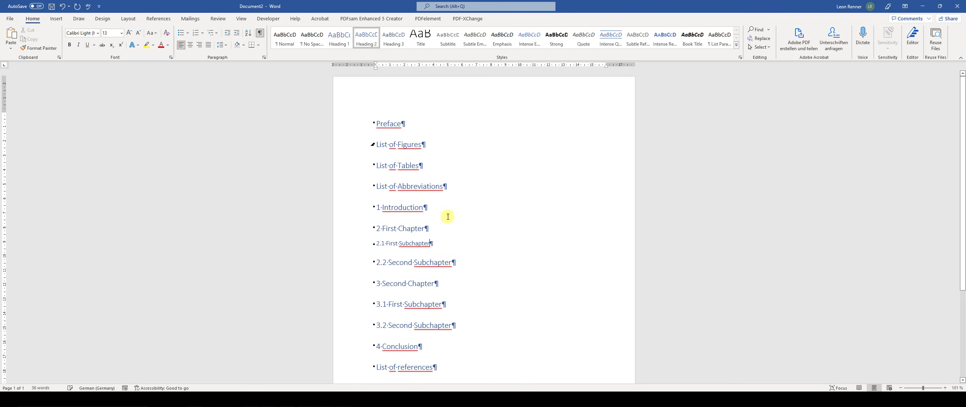
left_click(447, 265)
left_click(368, 39)
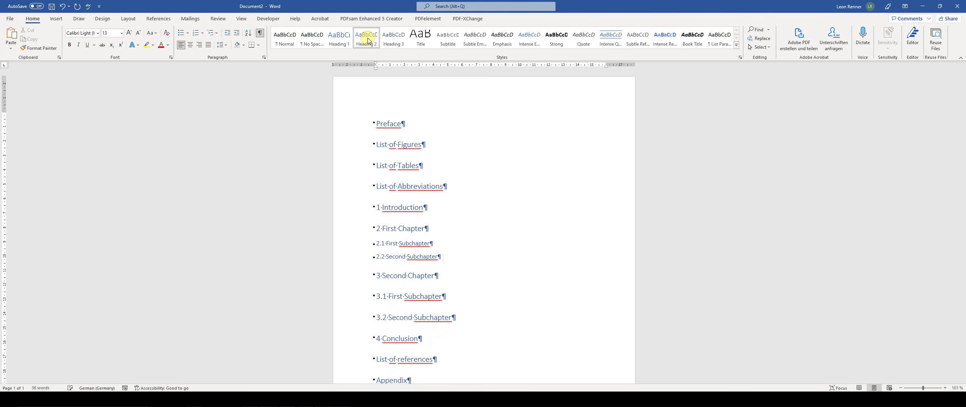
scroll(455, 197, "down", 2)
scroll(455, 197, "down", 1)
left_click(424, 205)
left_click(366, 40)
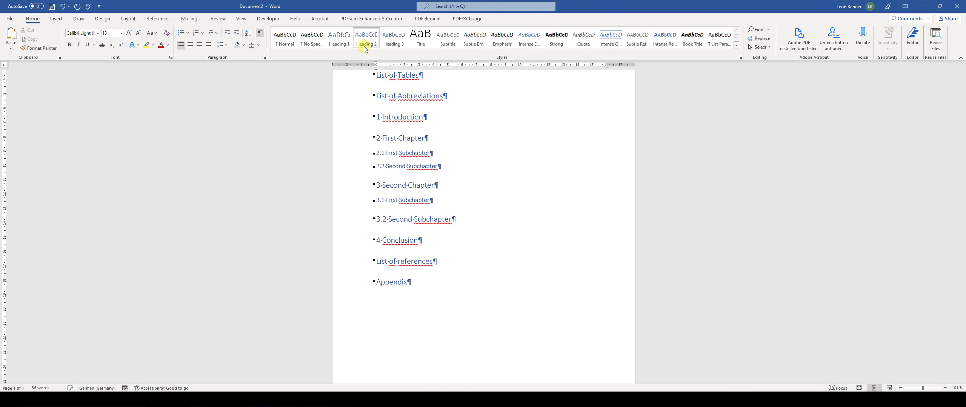
left_click(438, 225)
left_click(374, 39)
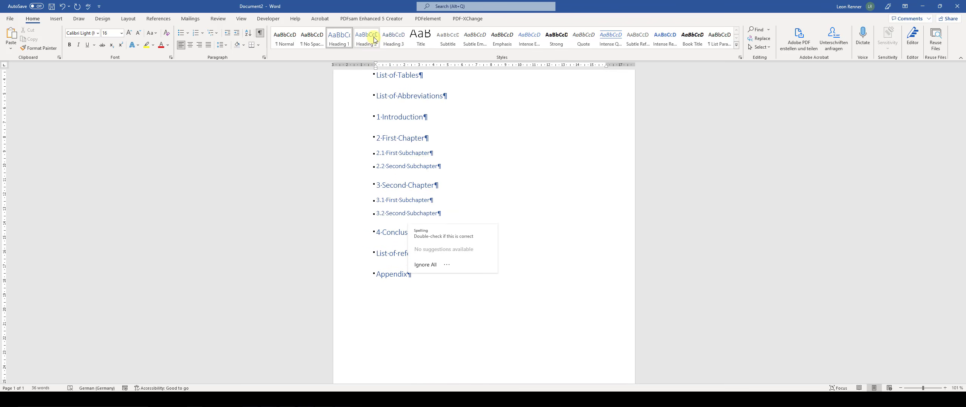
Show the Navigation Pane with the document's heading structure beside the page
scroll(442, 186, "up", 3)
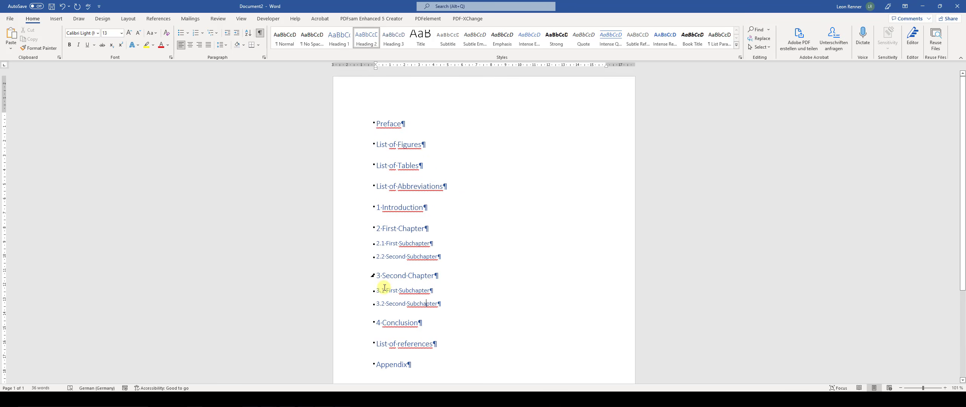
left_click(242, 19)
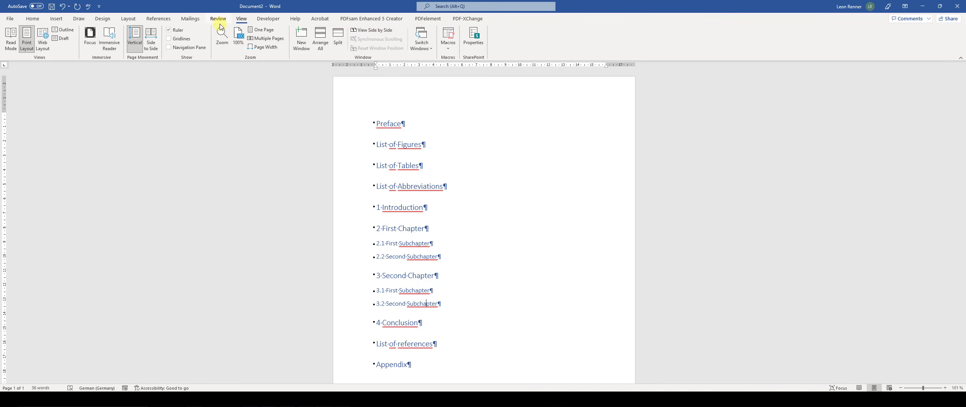
left_click(169, 47)
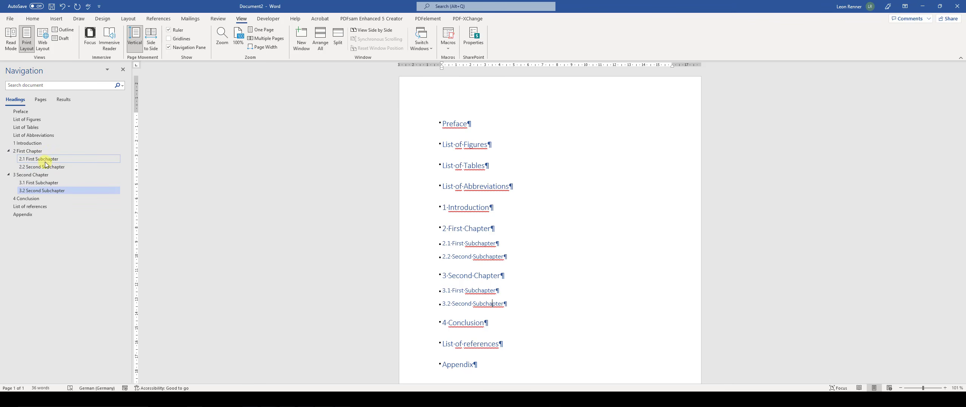
Apply the multilevel list linked to heading styles (1 Heading 1, 1.1 Heading 2, 1.1.1 Heading 3) to the document's headings
left_click(32, 18)
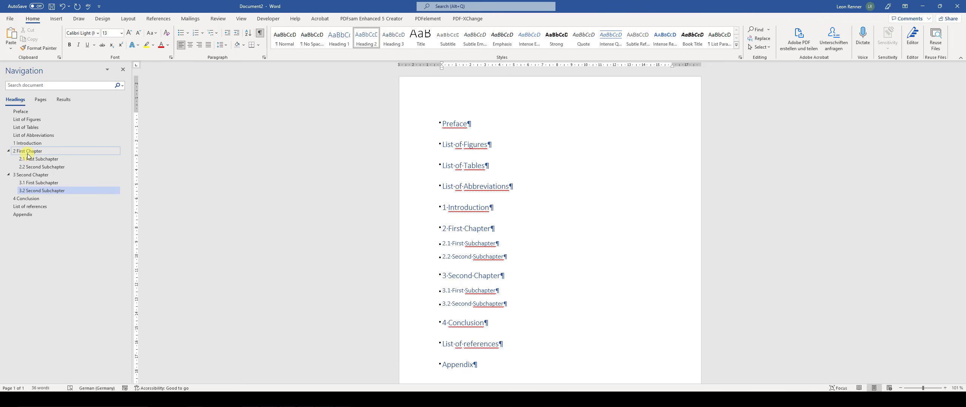
left_click(453, 186)
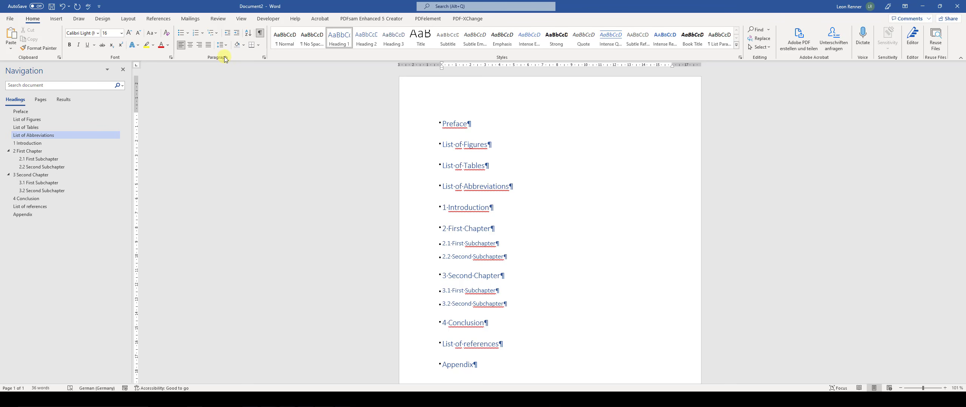
left_click(217, 38)
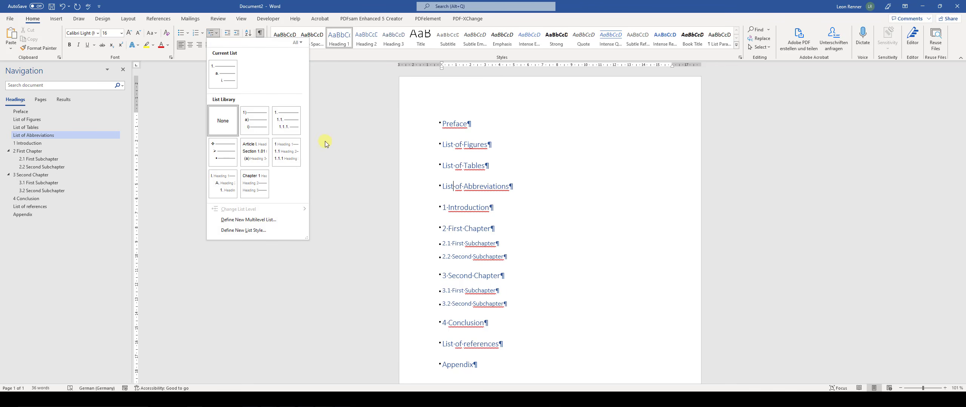
mouse_move(288, 158)
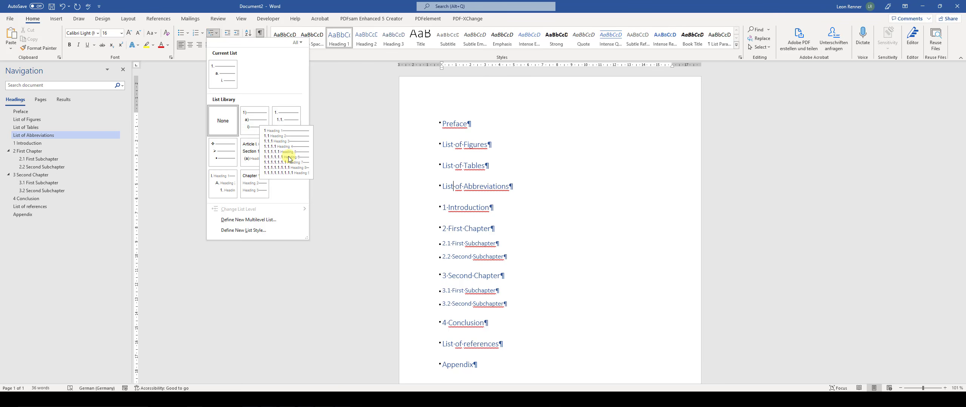
left_click(289, 159)
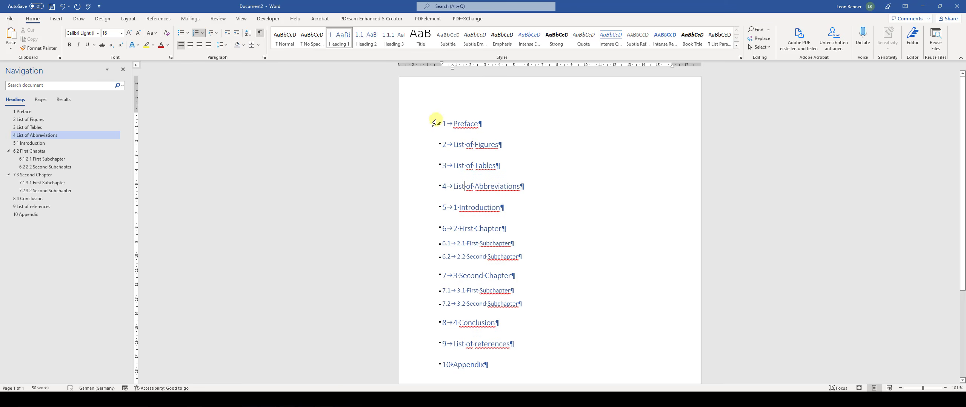
scroll(459, 256, "down", 2)
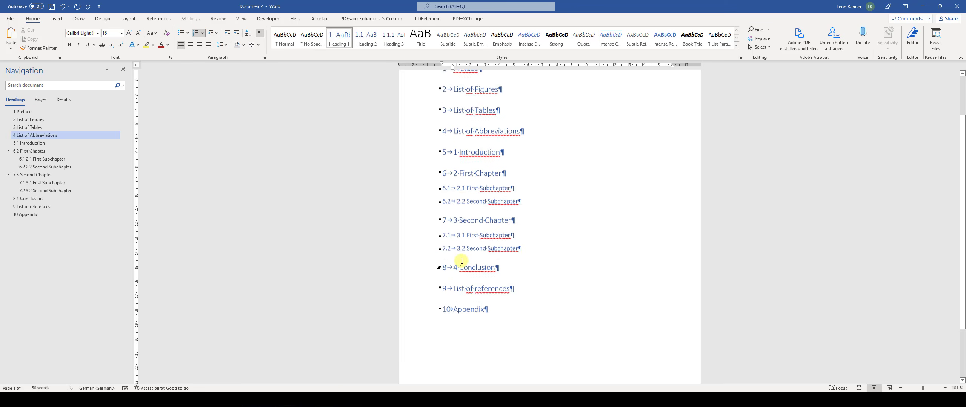
scroll(478, 263, "up", 2)
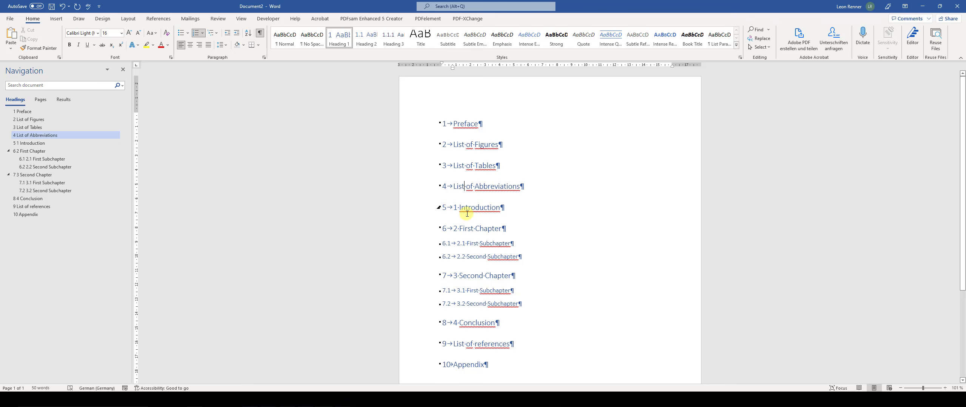
Remove the automatic numbering from the Preface, List of Figures, List of Tables and List of Abbreviations headings
left_click_drag(531, 187, 439, 125)
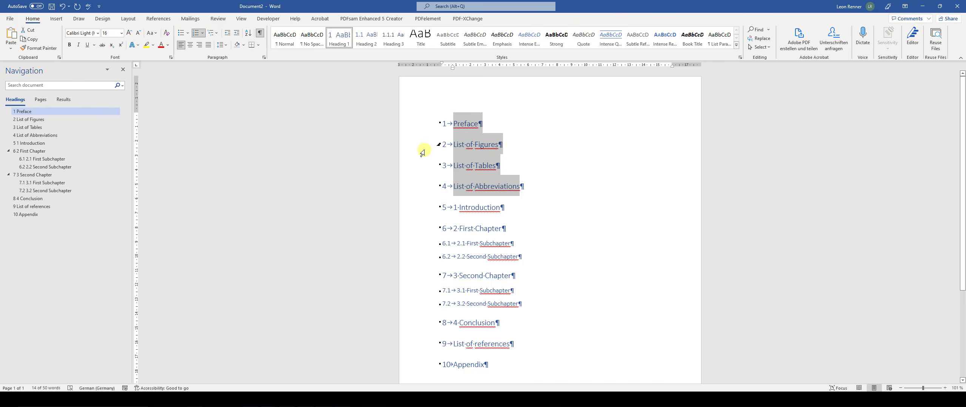
left_click(196, 36)
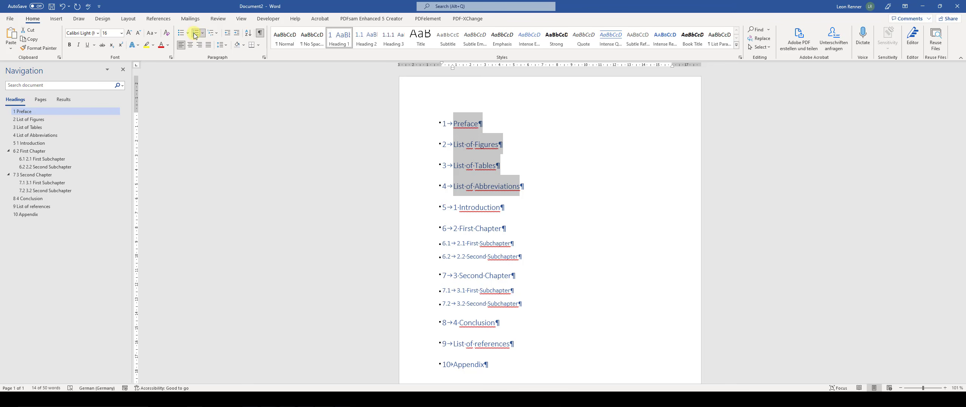
left_click(538, 213)
Remove the automatic numbering from the List of references and Appendix headings
scroll(529, 180, "down", 2)
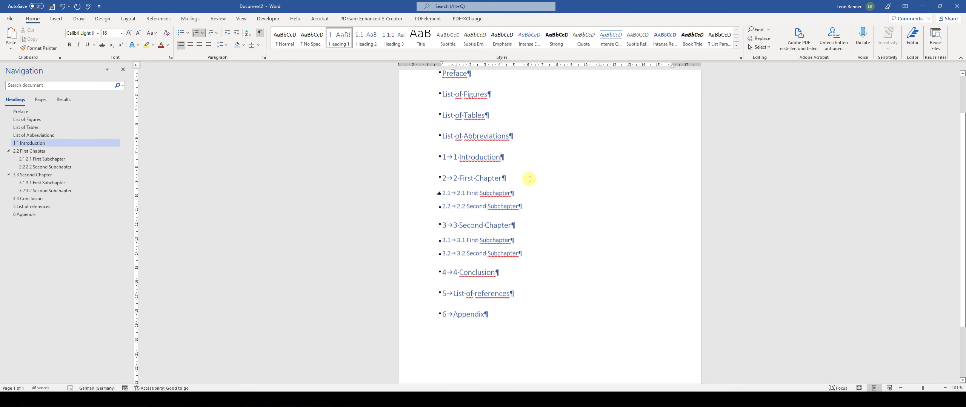
left_click_drag(484, 305, 439, 276)
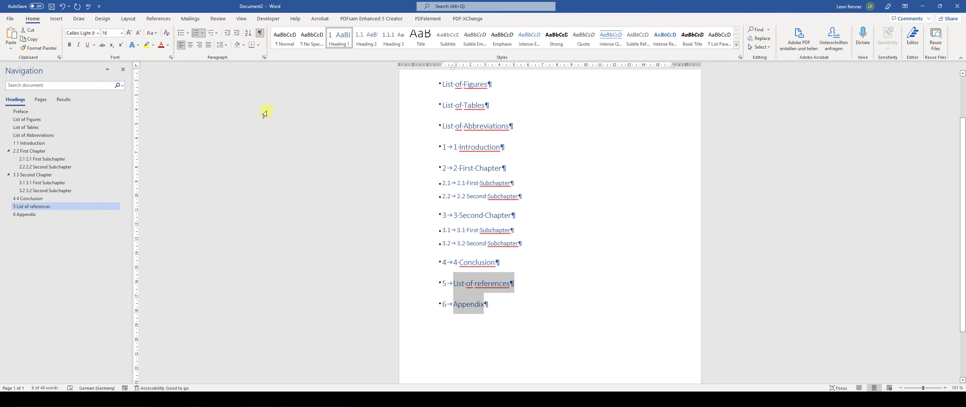
left_click(194, 35)
scroll(487, 188, "up", 3)
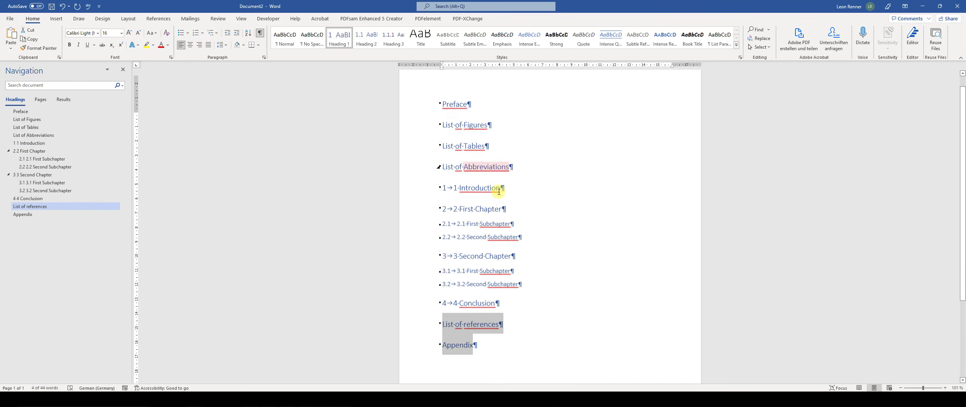
Delete the manually typed numbers 1 and 2 from the Introduction and First Chapter headings
left_click(459, 210)
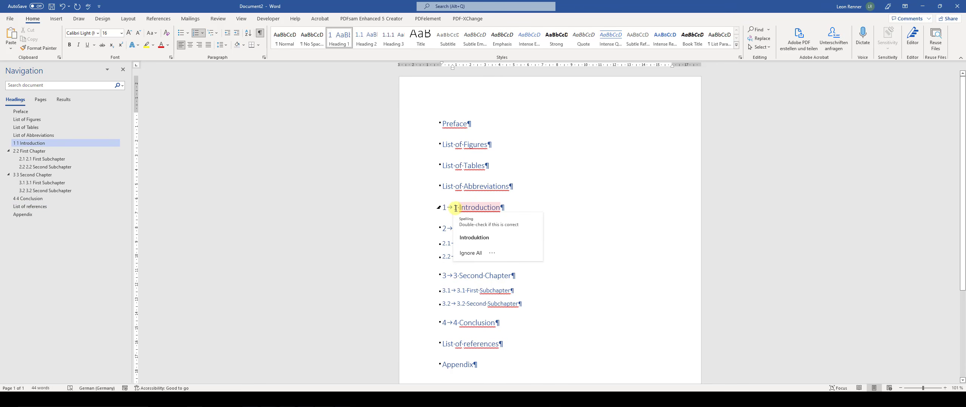
key("BackSpace")
key("BackSpace")
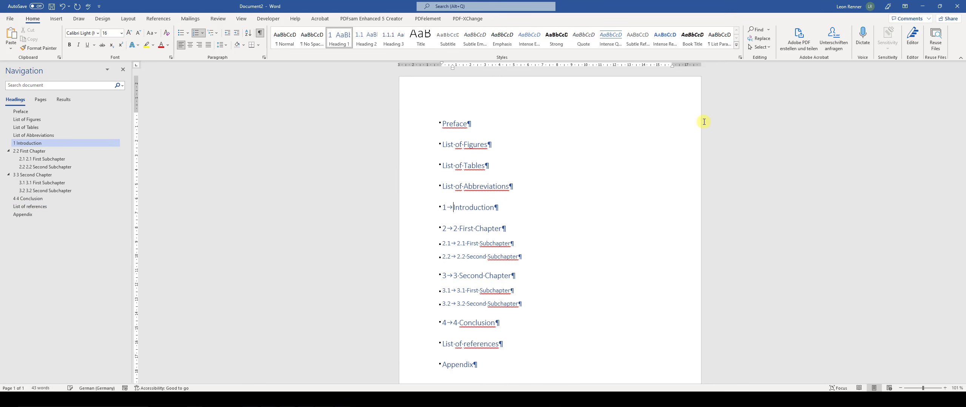
left_click(462, 231)
key("BackSpace")
key("BackSpace")
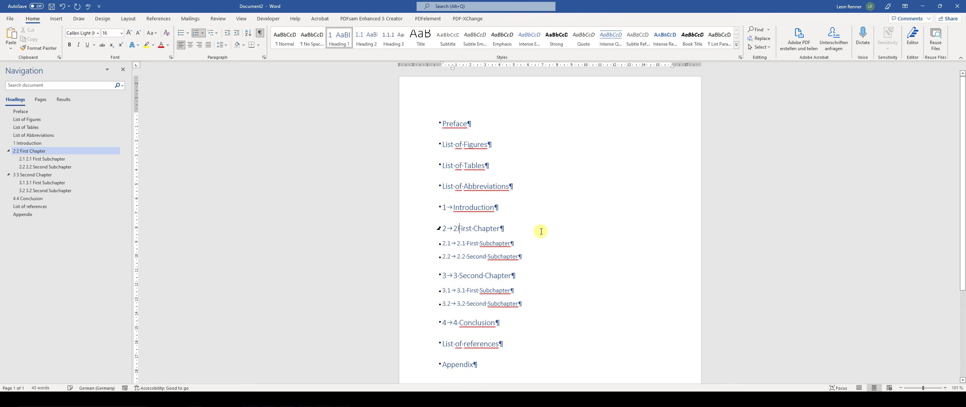
Delete the manually typed numbers 2.1 and 2.2 from the two subchapter headings under First Chapter
left_click(465, 243)
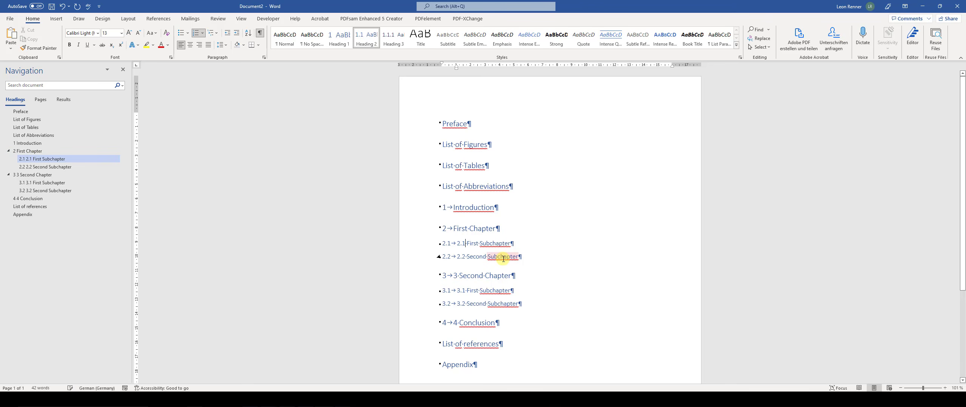
key("BackSpace")
key("BackSpace")
key("BackSpace")
key("BackSpace")
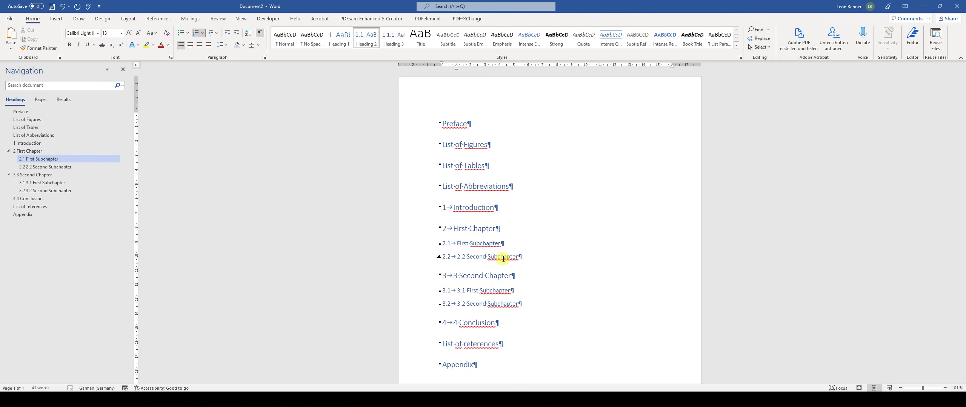
key("Down")
key("BackSpace")
key("BackSpace")
key("BackSpace")
key("BackSpace")
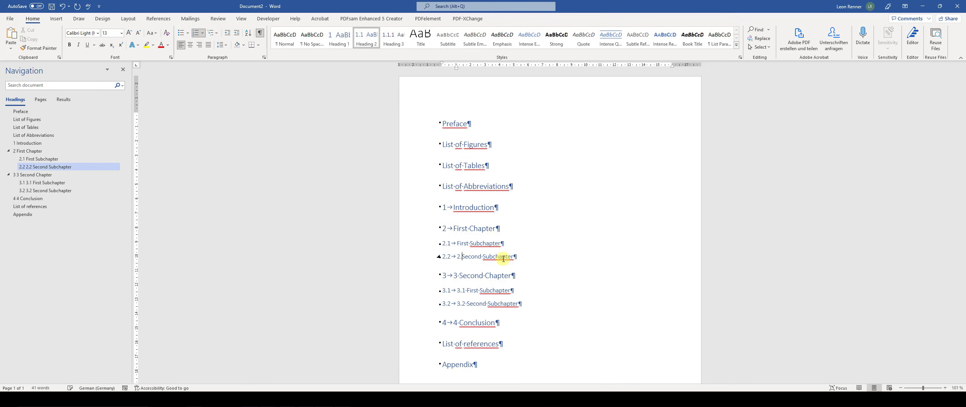
Delete the manually typed numbers from the Second Chapter heading, its two subchapters and the Conclusion heading
key("Down")
key("Down")
key("Up")
key("Right")
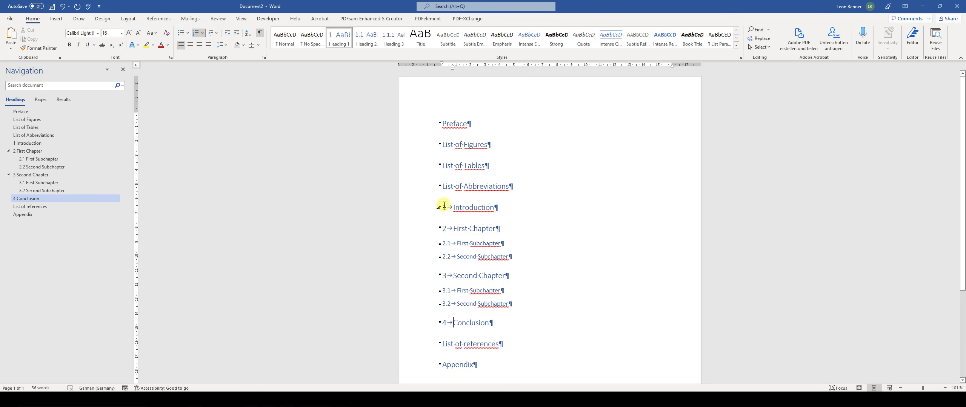
Modify the Heading 1 style's paragraph format so that it has a page break before each heading
scroll(444, 205, "down", 2)
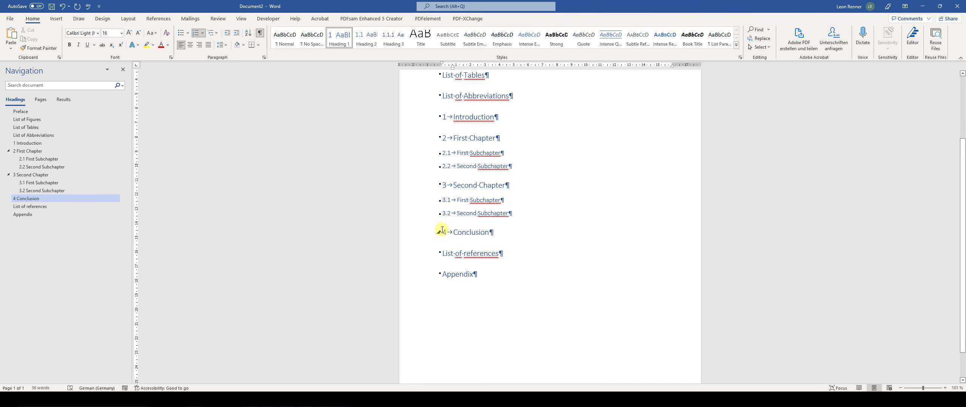
scroll(464, 204, "up", 4)
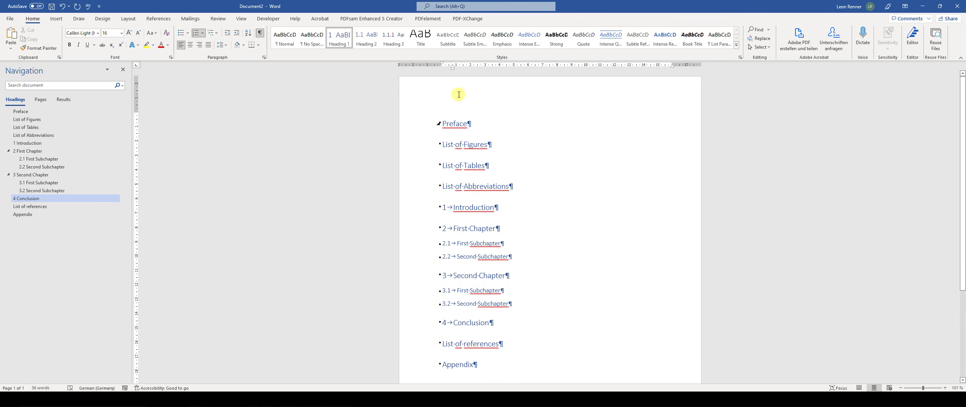
right_click(343, 44)
left_click(368, 61)
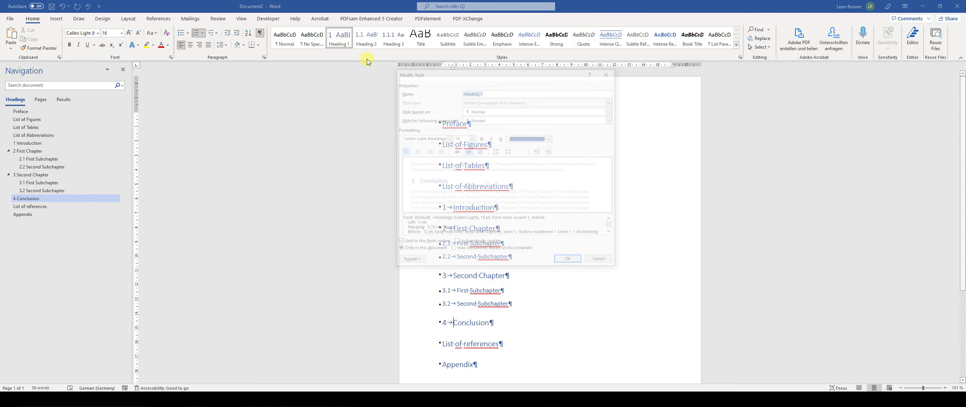
left_click_drag(501, 77, 293, 53)
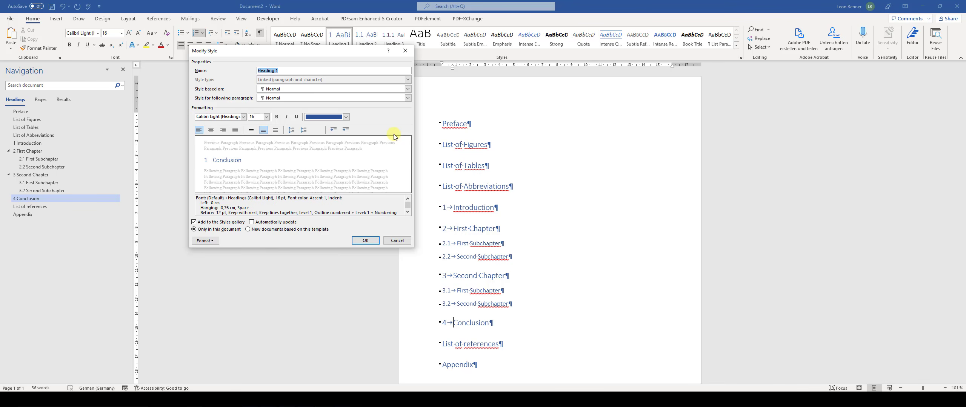
left_click(210, 243)
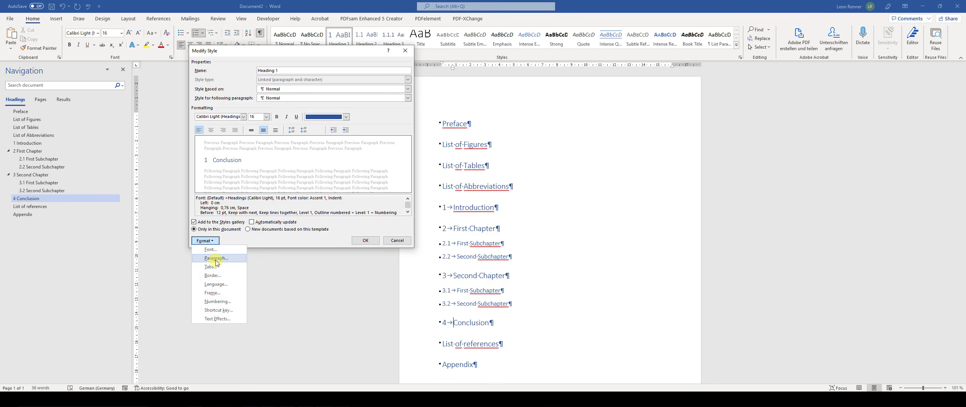
left_click(216, 259)
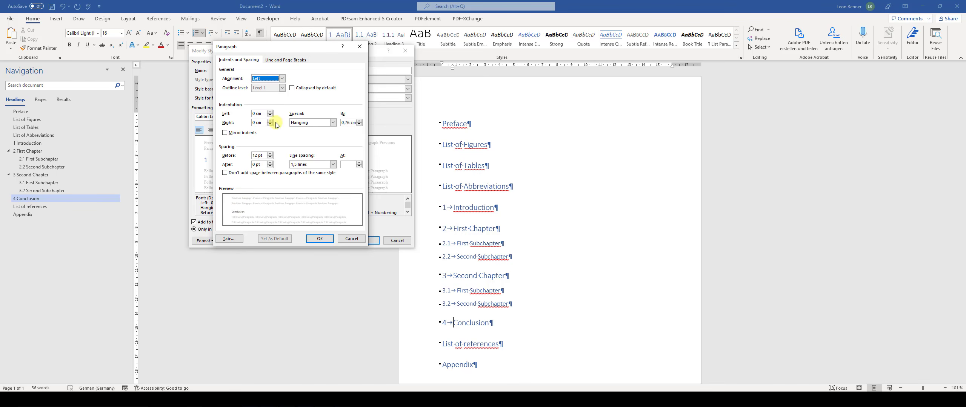
left_click(282, 61)
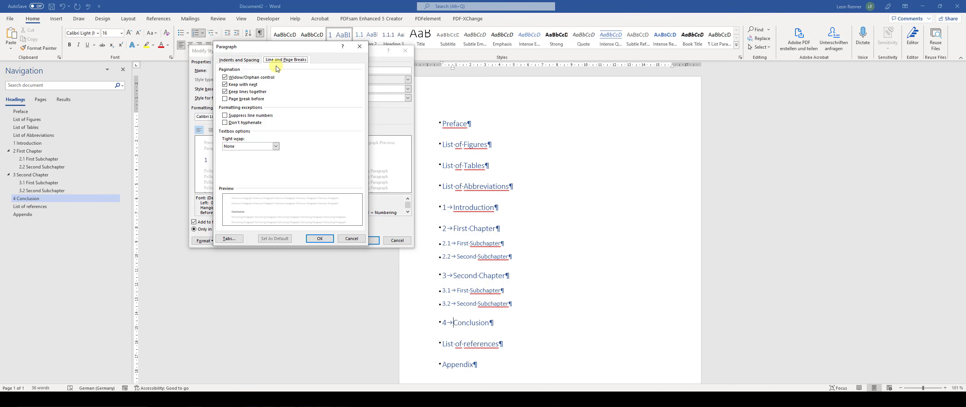
left_click(225, 100)
left_click(320, 239)
left_click(365, 241)
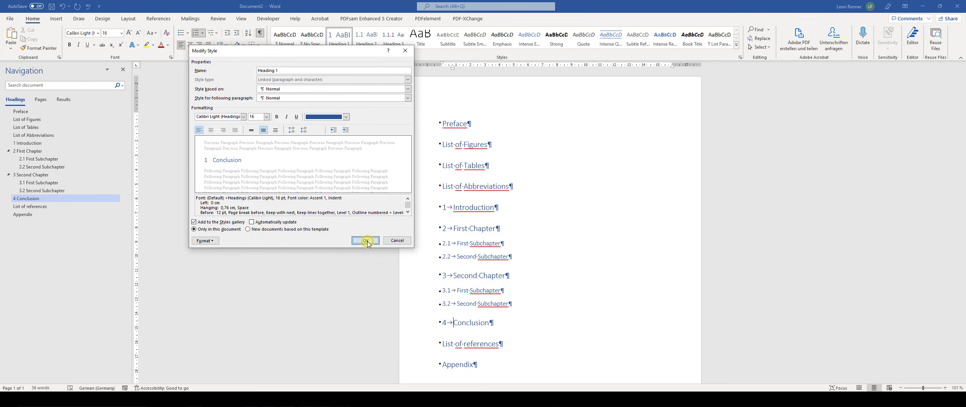
Check through the whole document how the main headings and their subchapters are distributed over the pages, and return to the Preface
left_click_drag(320, 128, 285, 129)
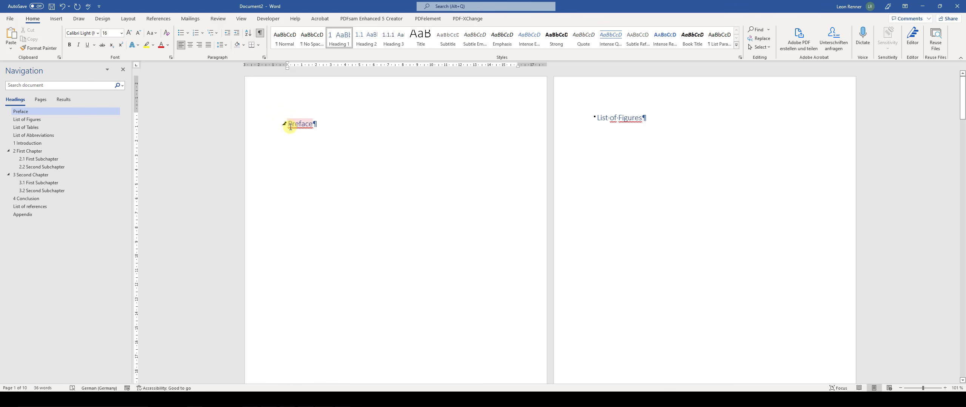
scroll(641, 110, "down", 10)
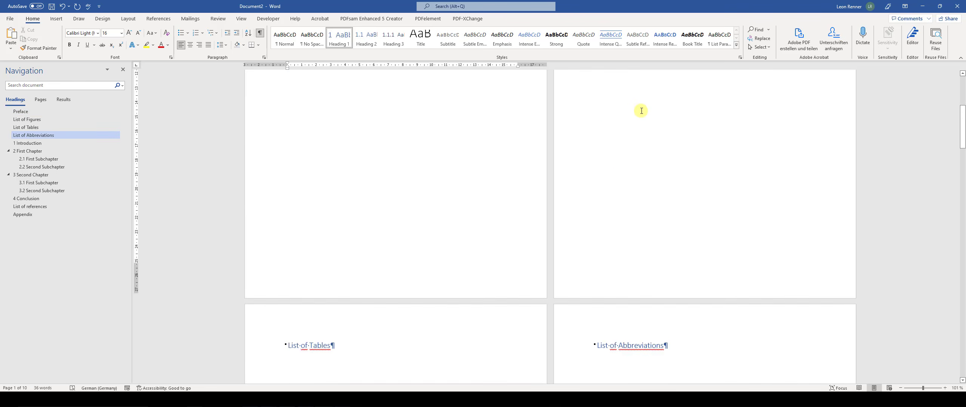
scroll(649, 162, "down", 8)
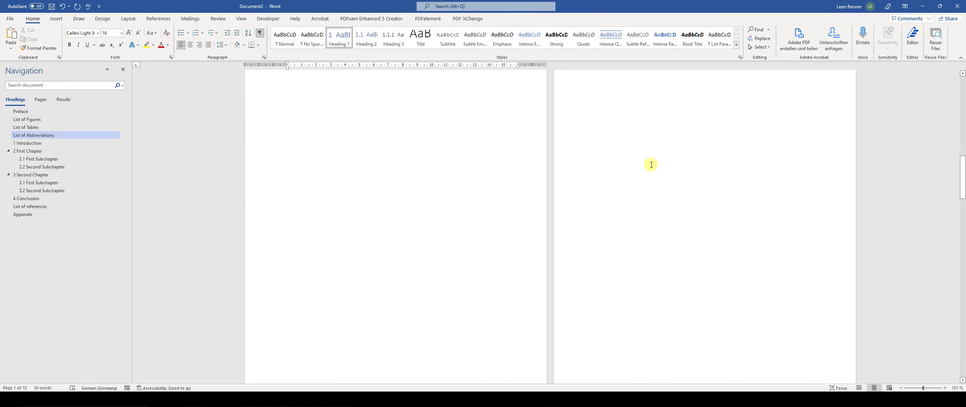
scroll(651, 165, "down", 8)
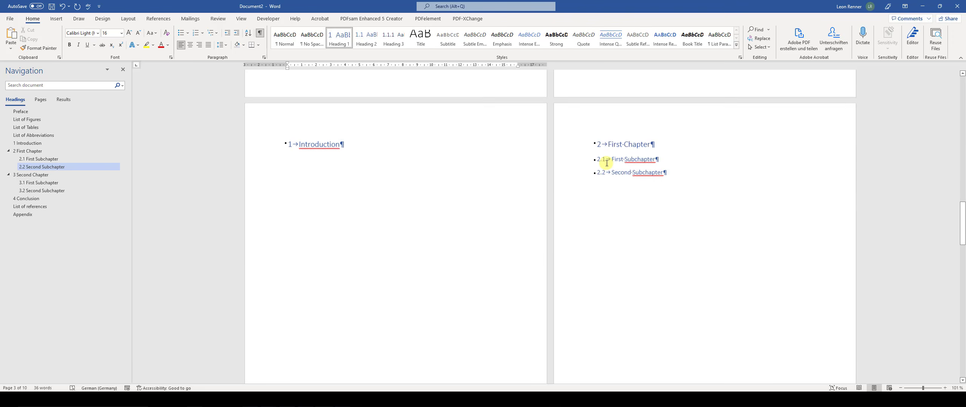
scroll(607, 163, "up", 1)
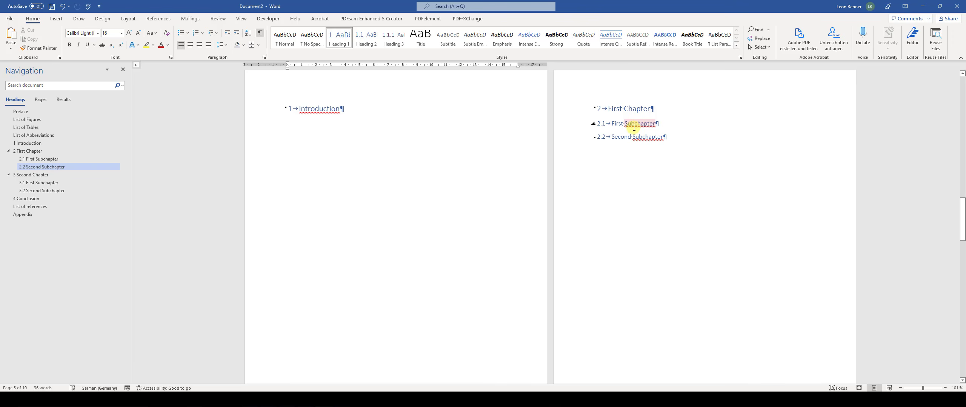
scroll(380, 161, "down", 10)
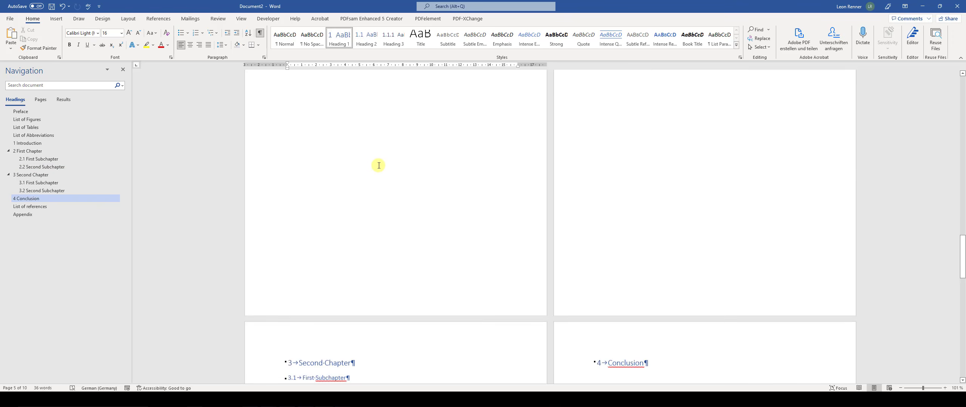
scroll(379, 165, "down", 15)
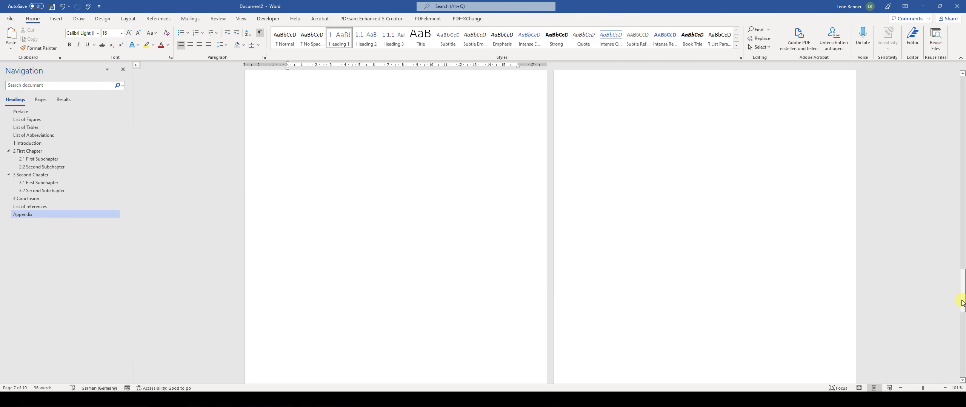
left_click_drag(962, 292, 937, 38)
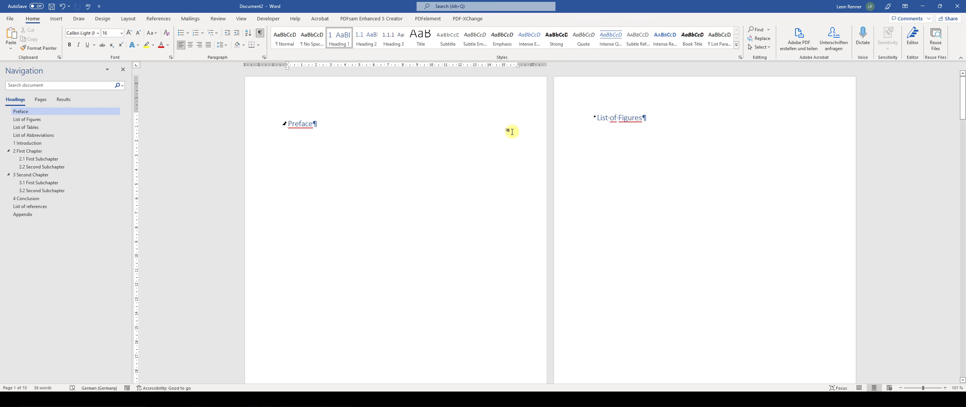
scroll(468, 145, "down", 3)
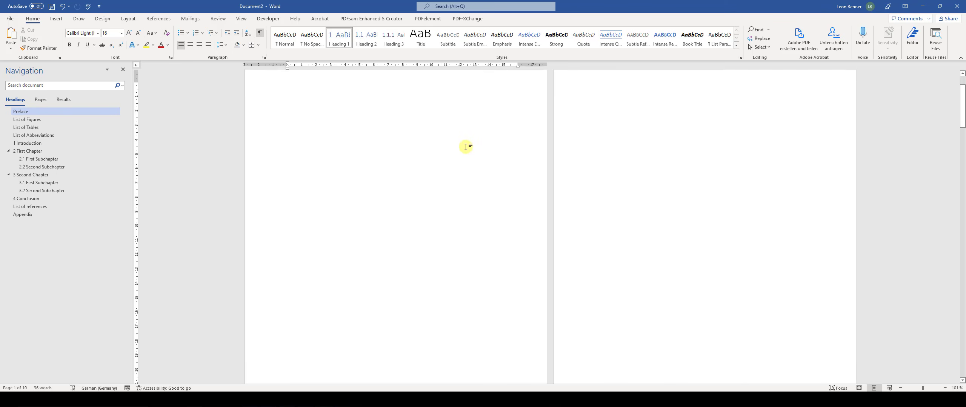
scroll(465, 147, "up", 3)
left_click_drag(290, 128, 319, 131)
left_click(321, 130)
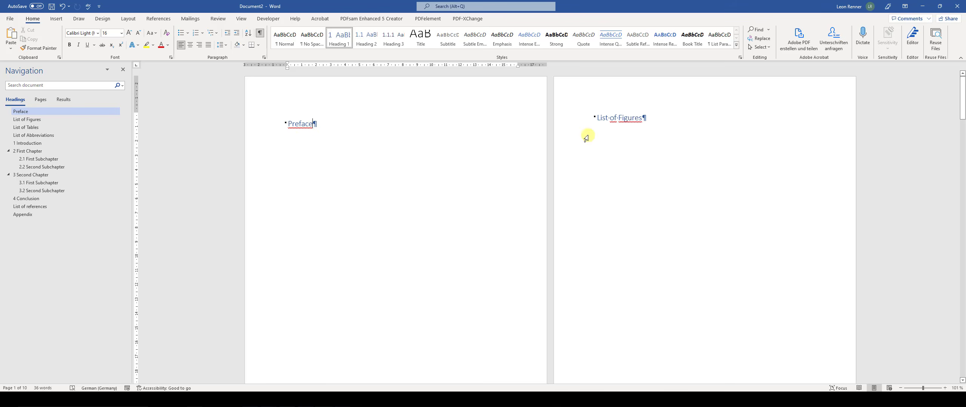
scroll(425, 166, "down", 6)
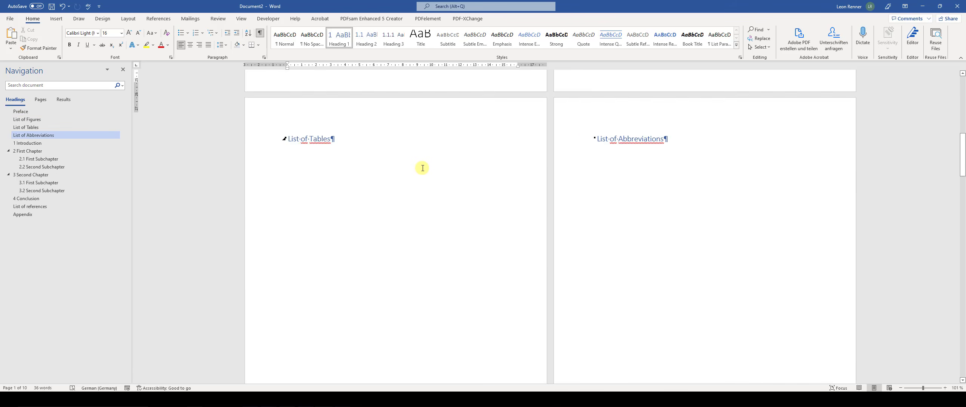
scroll(422, 168, "down", 3)
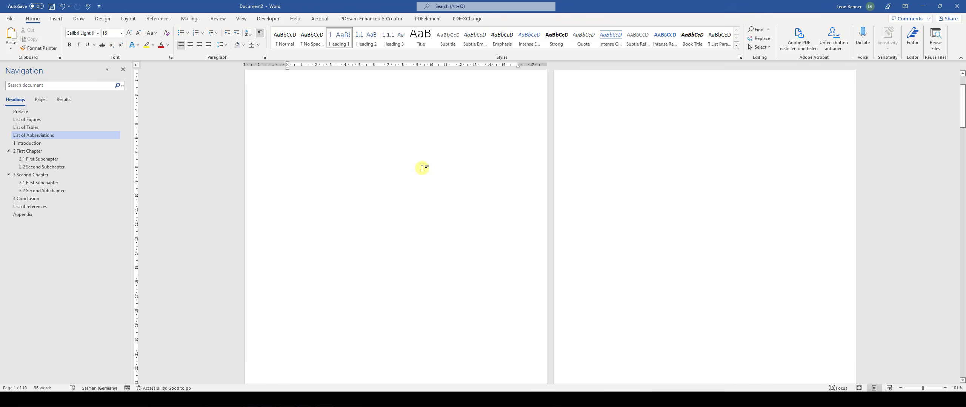
scroll(422, 167, "up", 3)
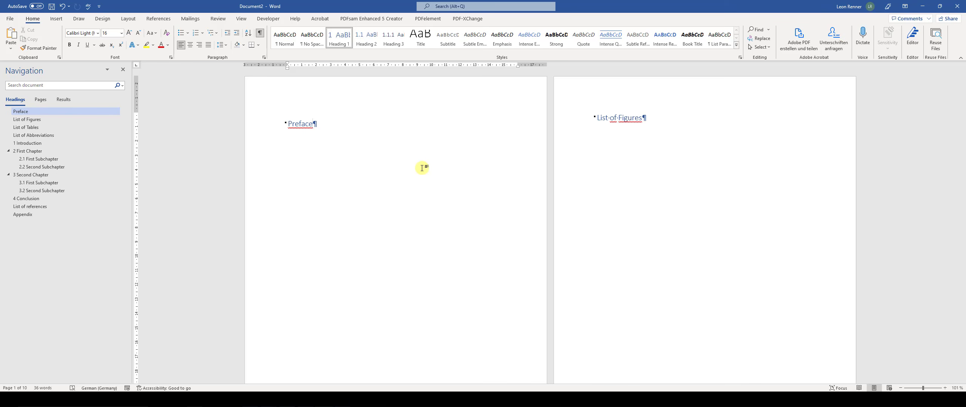
Insert a StyleRef field referring to the Heading 1 style into the page header
double_click(315, 93)
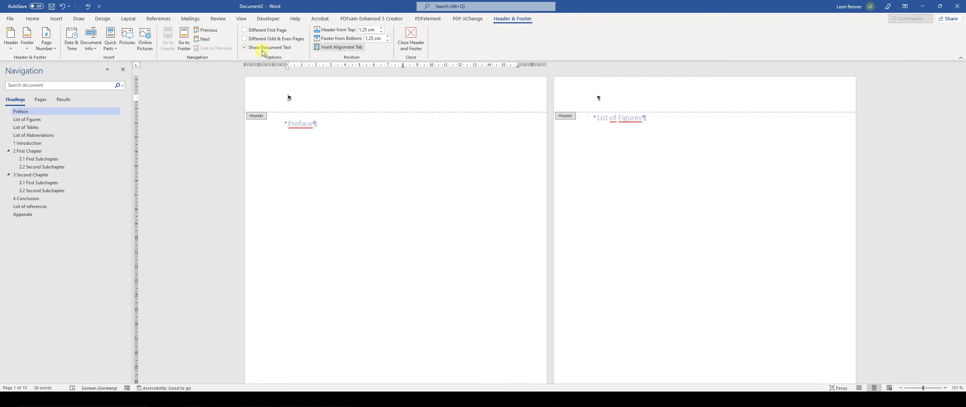
left_click(110, 52)
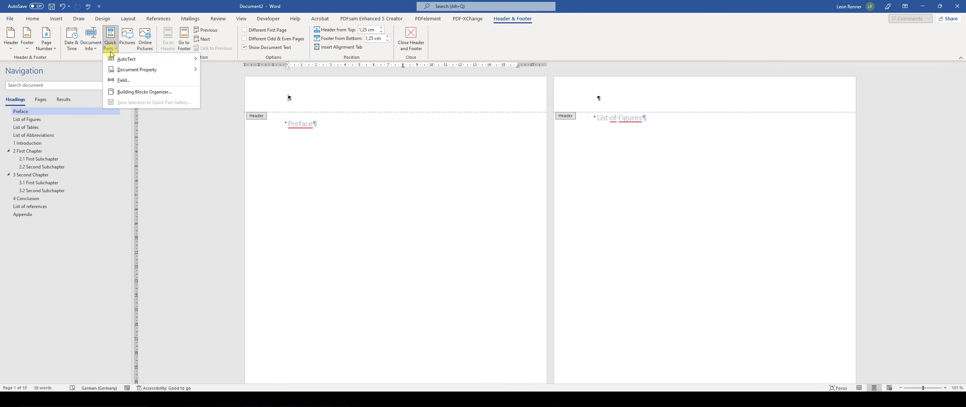
left_click(136, 84)
left_click_drag(241, 80, 581, 87)
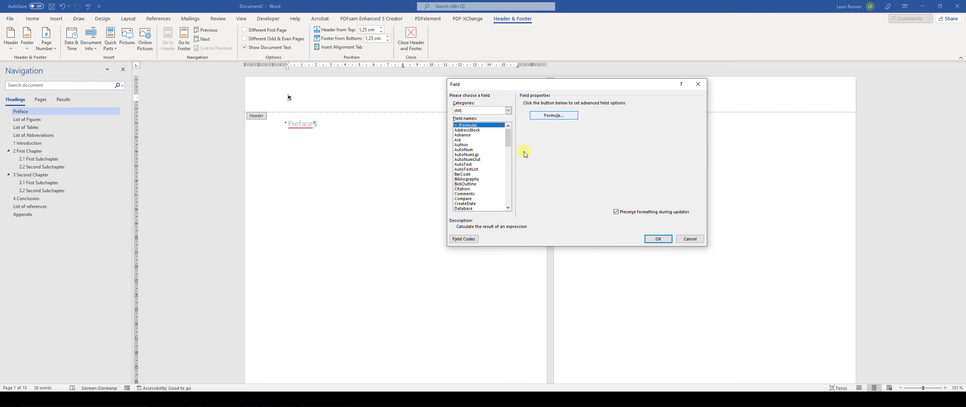
left_click_drag(508, 136, 499, 189)
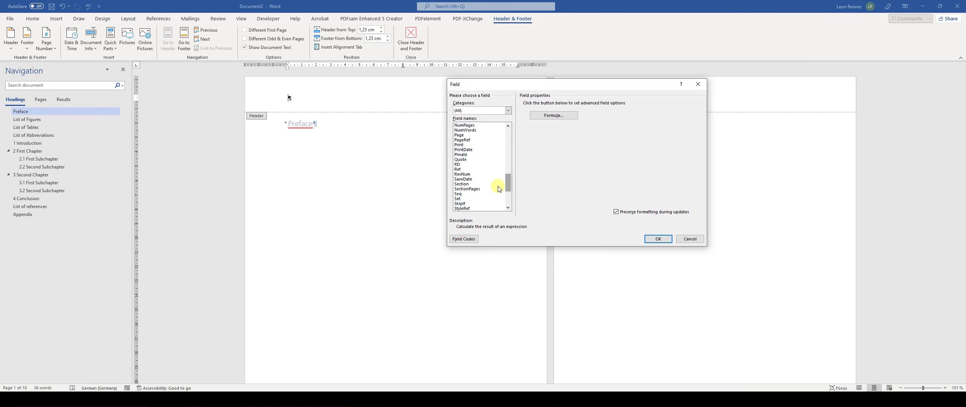
left_click(462, 209)
scroll(506, 191, "down", 2)
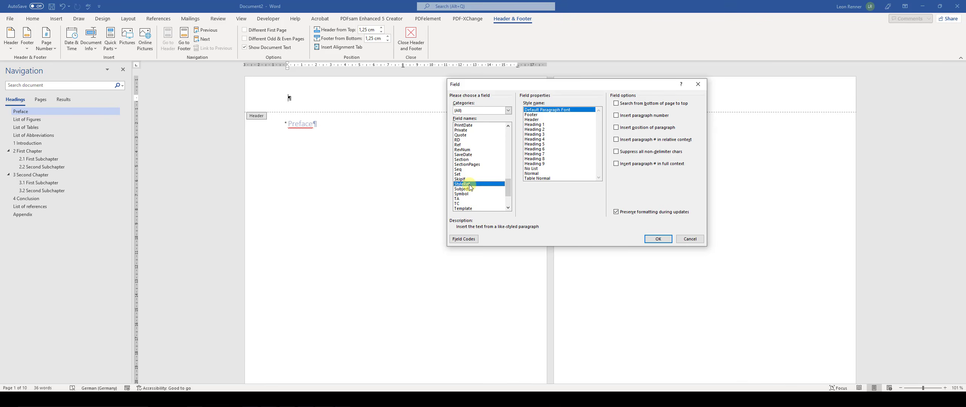
left_click(538, 125)
left_click_drag(567, 87, 510, 183)
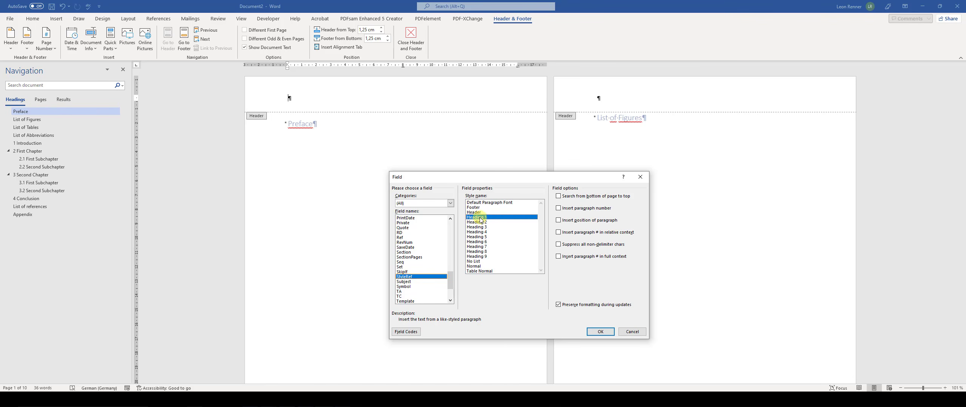
left_click(600, 332)
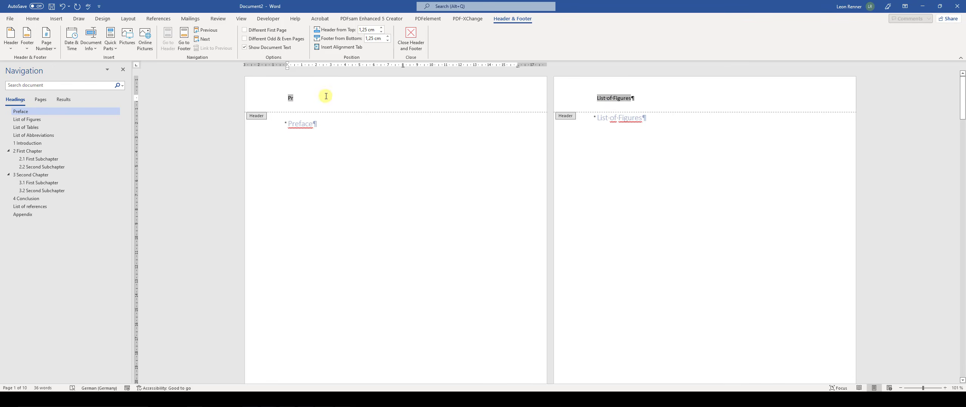
Test the header field by deleting the word Figures from the List of Figures heading and retyping it
left_click(613, 99)
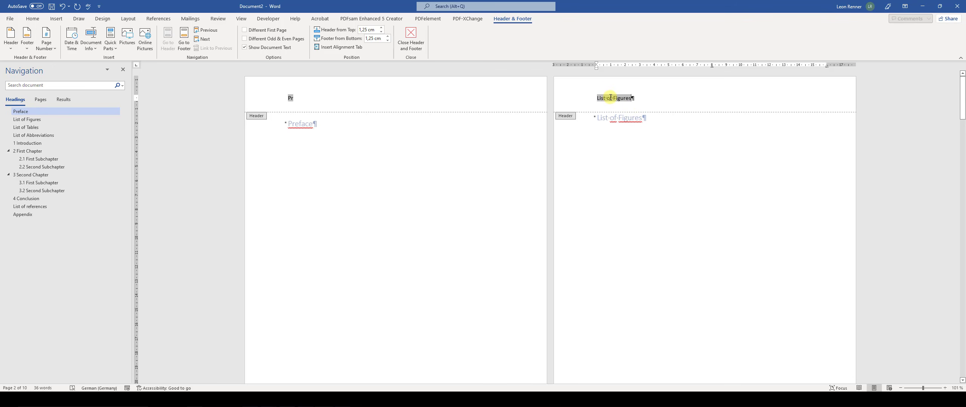
double_click(611, 118)
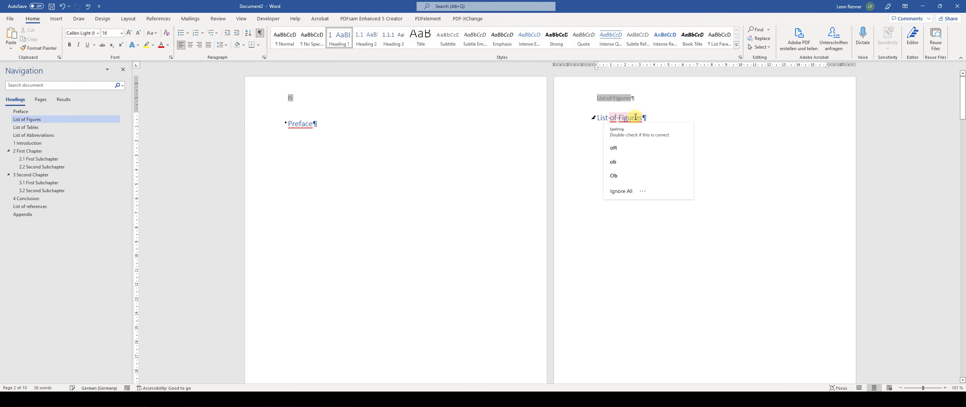
left_click(643, 118)
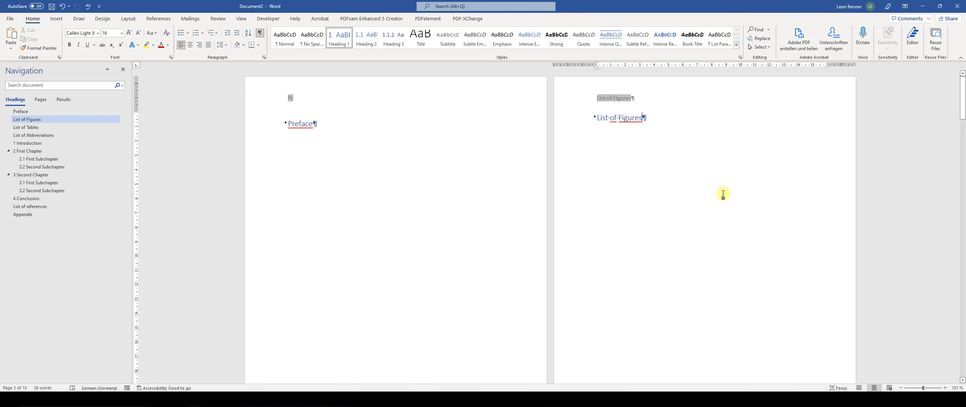
key("BackSpace")
key("BackSpace")
key("BackSpace")
key("BackSpace")
key("BackSpace")
key("BackSpace")
key("BackSpace")
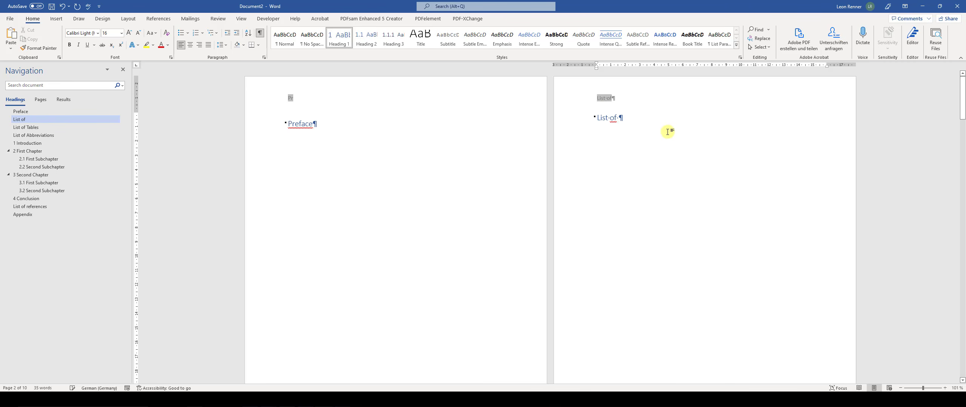
type("Figures")
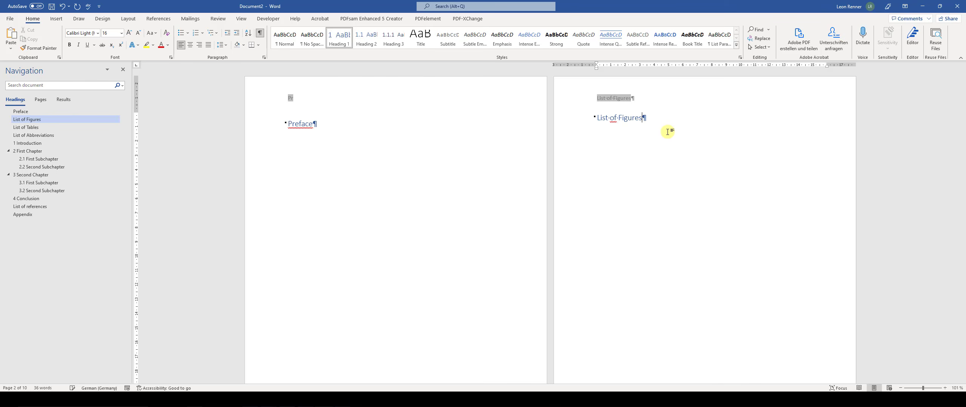
Remove and retype the final e of the Preface heading to refresh that page's header text
left_click(319, 125)
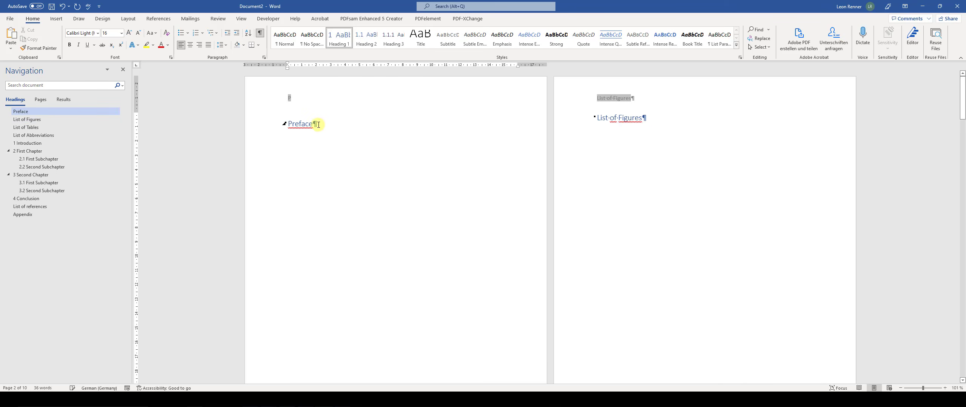
key("BackSpace")
type("e")
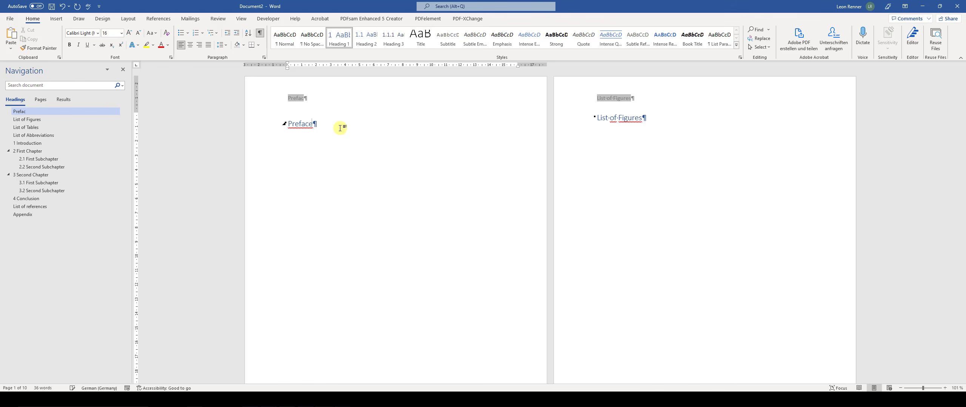
key("BackSpace")
type("eee")
key("BackSpace")
key("BackSpace")
key("BackSpace")
type("e")
Check the header texts on the following pages and in the print preview, and return to the document
scroll(354, 109, "down", 5)
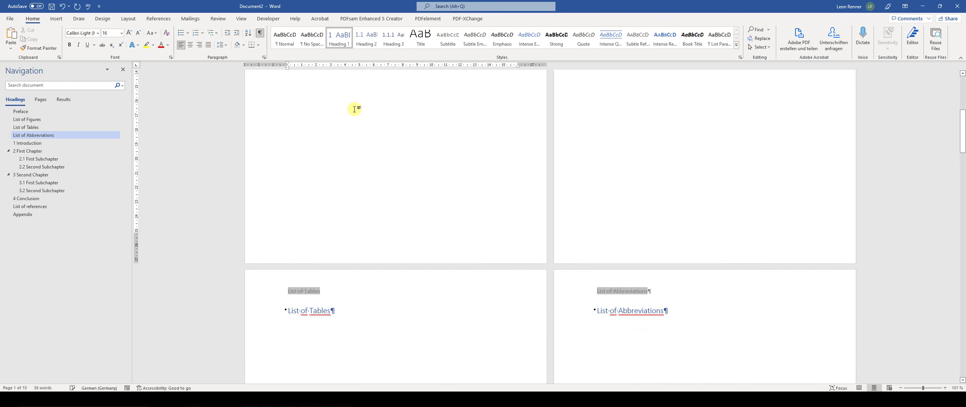
scroll(353, 108, "up", 5)
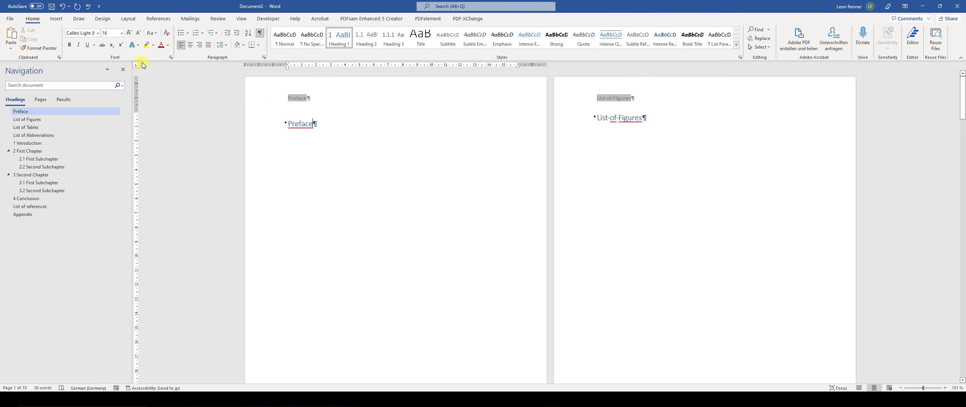
left_click(8, 18)
left_click(35, 158)
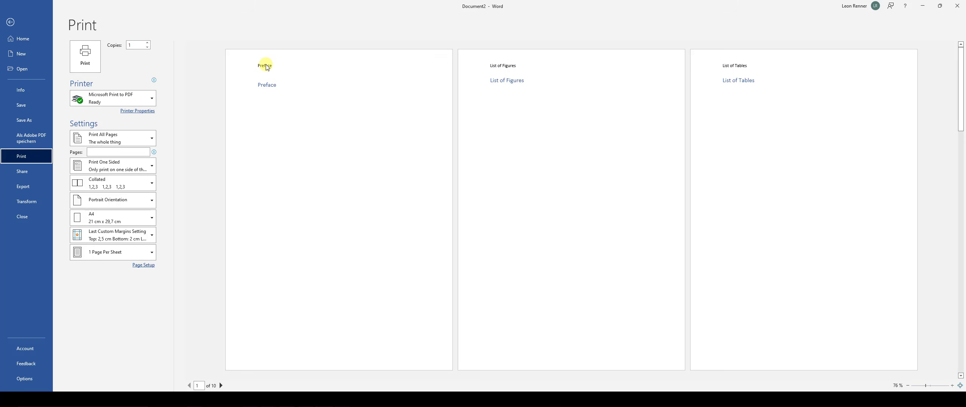
left_click(29, 26)
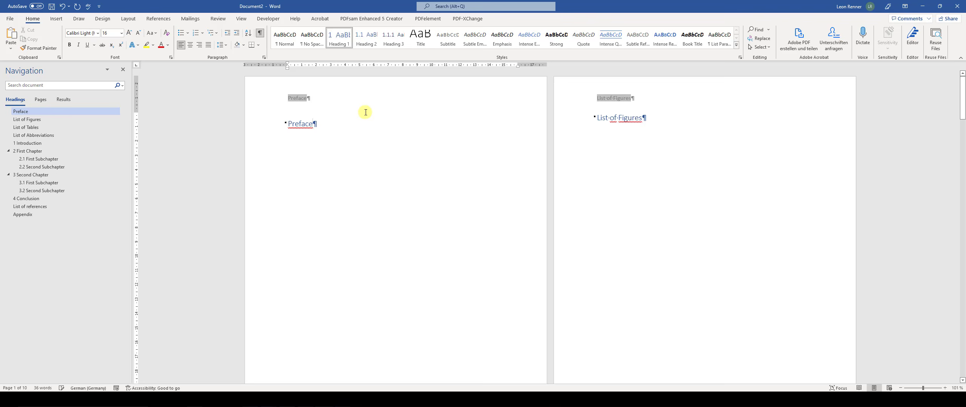
Move the heading field to the right side of the page header with two tab stops
double_click(315, 97)
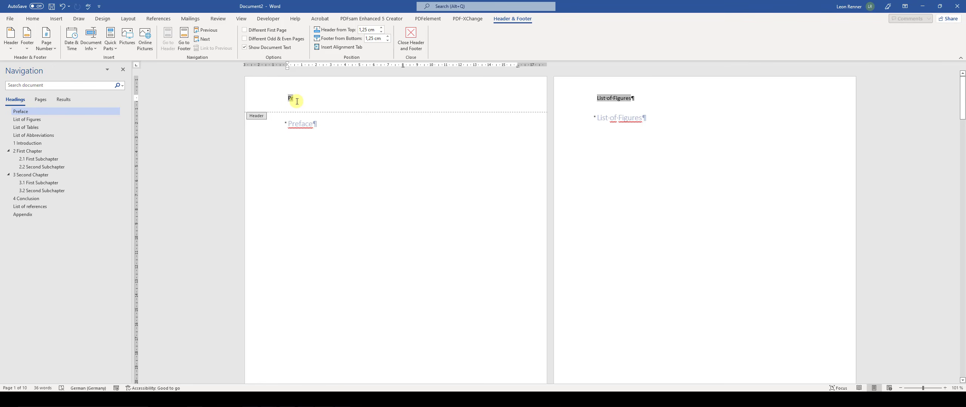
key("Tab")
key("Tab")
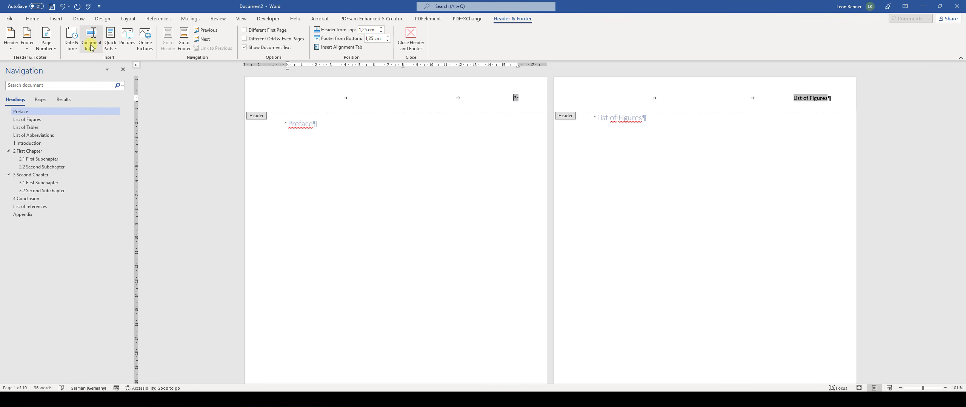
Set the border line width to ½ pt, apply a bottom border to the header paragraph and leave the header
left_click(32, 20)
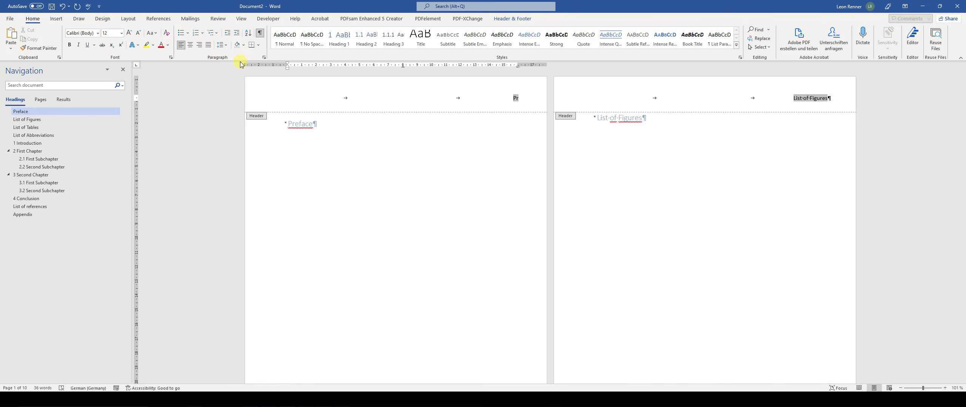
left_click(258, 45)
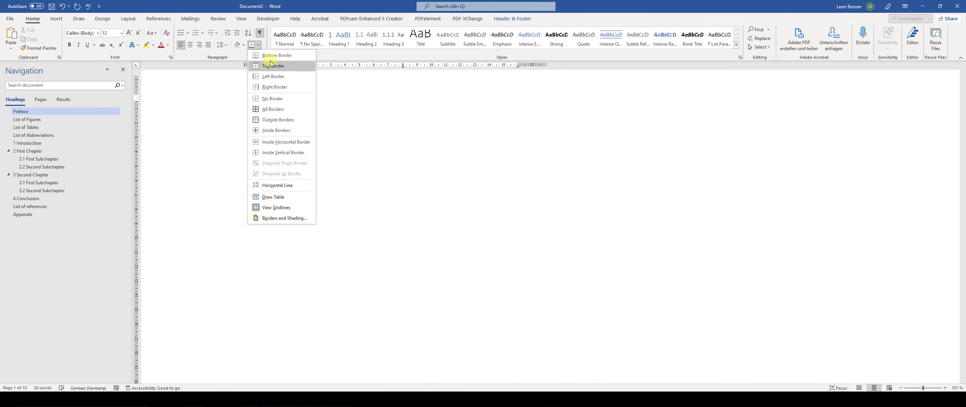
left_click(259, 46)
left_click(258, 45)
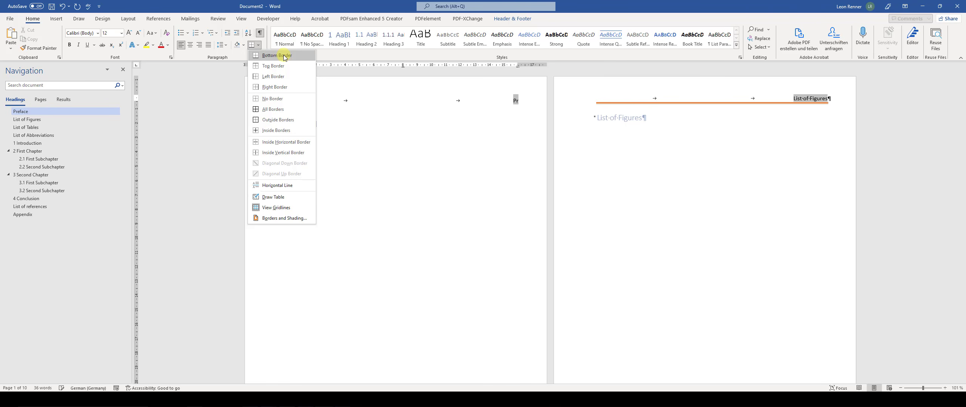
left_click(284, 218)
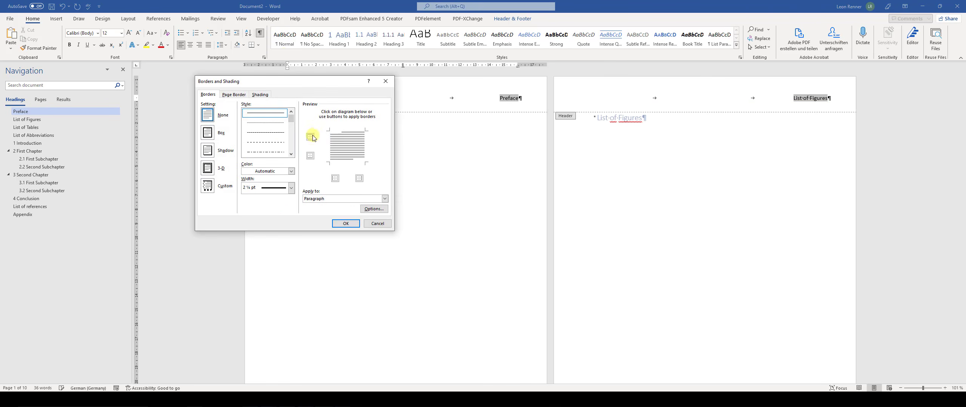
left_click(272, 171)
left_click(265, 171)
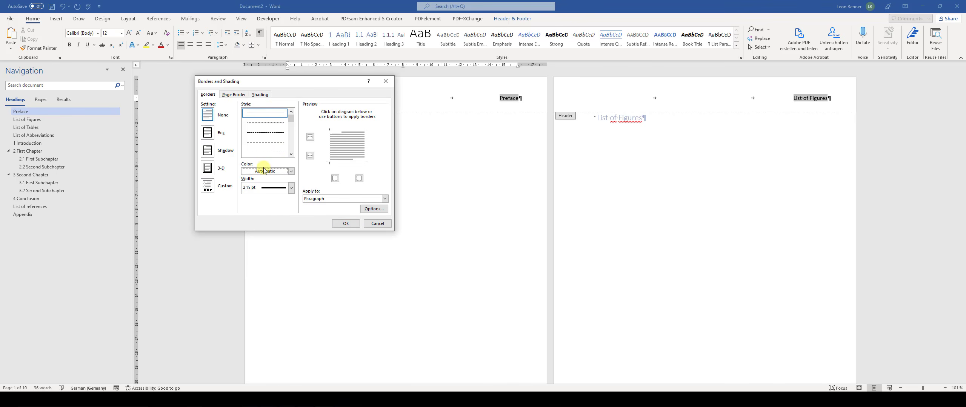
left_click(291, 188)
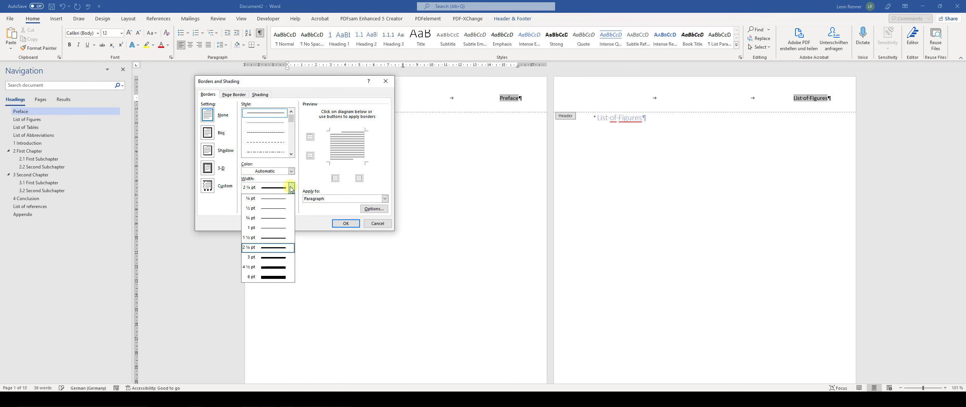
left_click(259, 208)
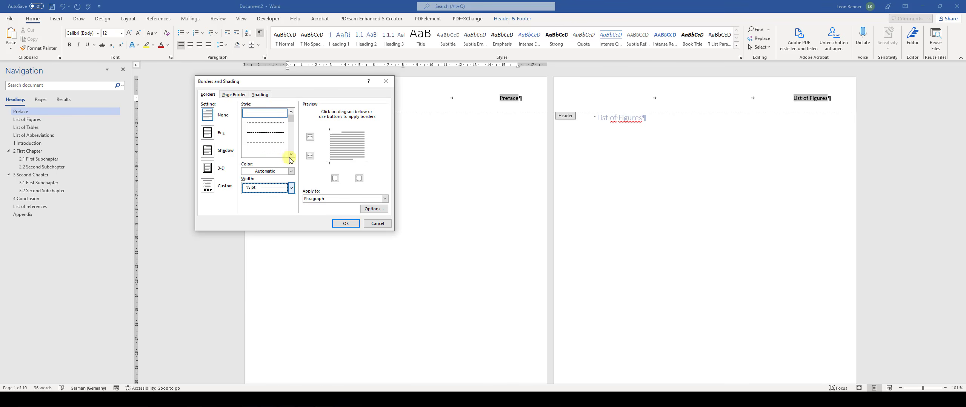
left_click(345, 223)
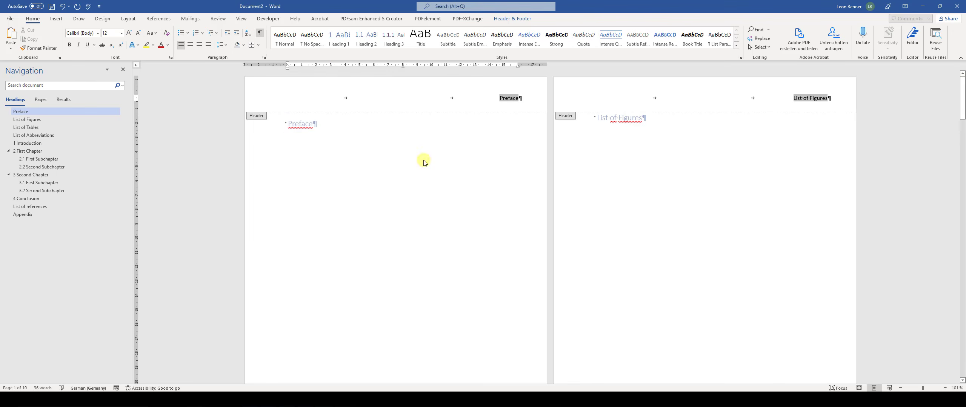
left_click(251, 46)
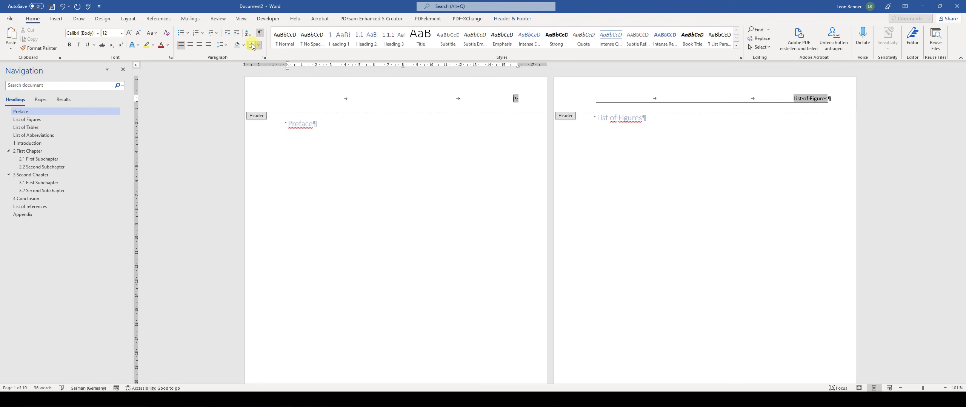
double_click(369, 134)
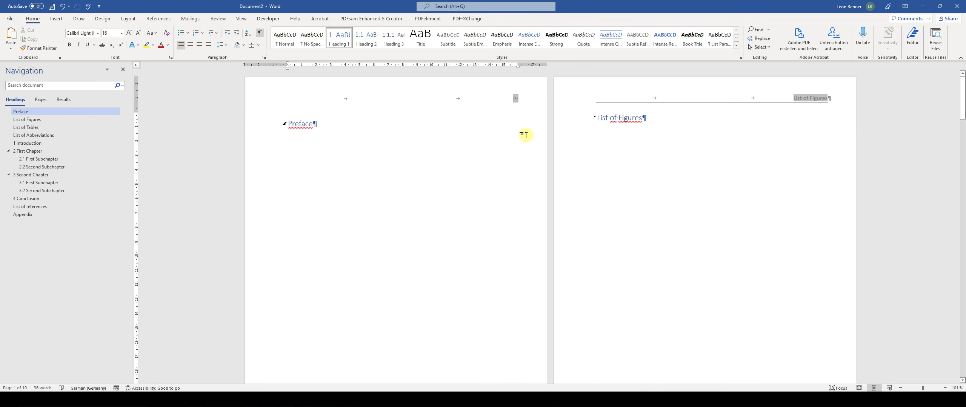
Inspect the header border on the List of Tables page, leave the header and switch to a single-page view
scroll(676, 139, "down", 8)
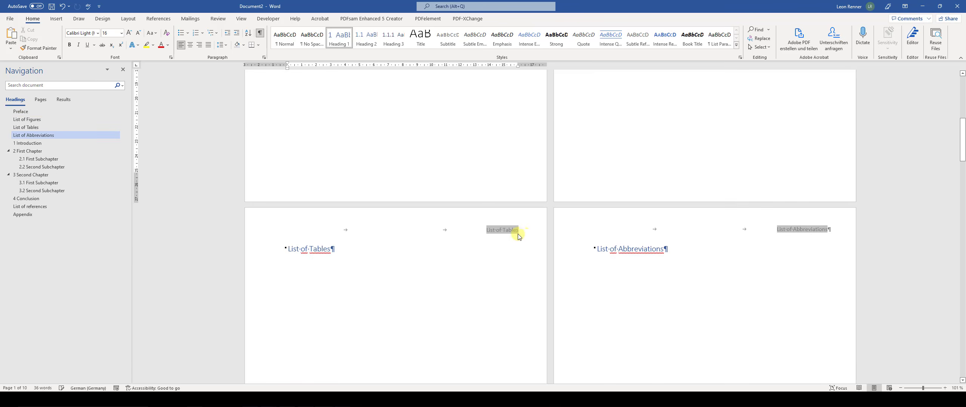
left_click(492, 241)
double_click(492, 241)
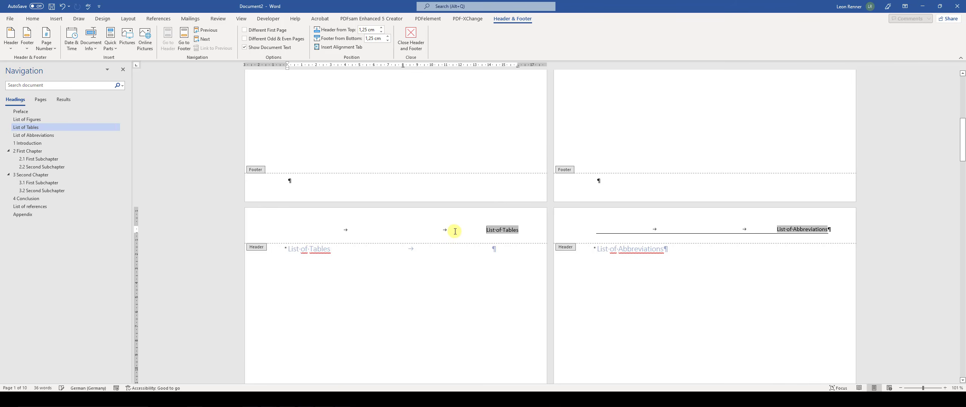
scroll(447, 234, "up", 6)
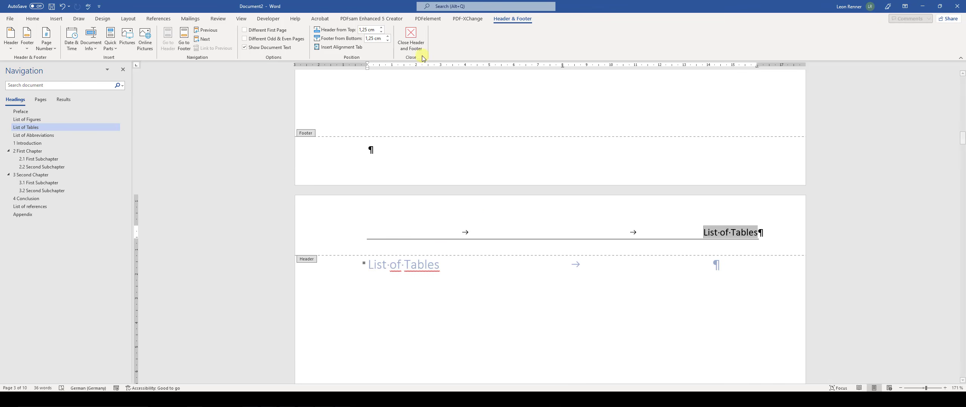
left_click(411, 39)
left_click(240, 19)
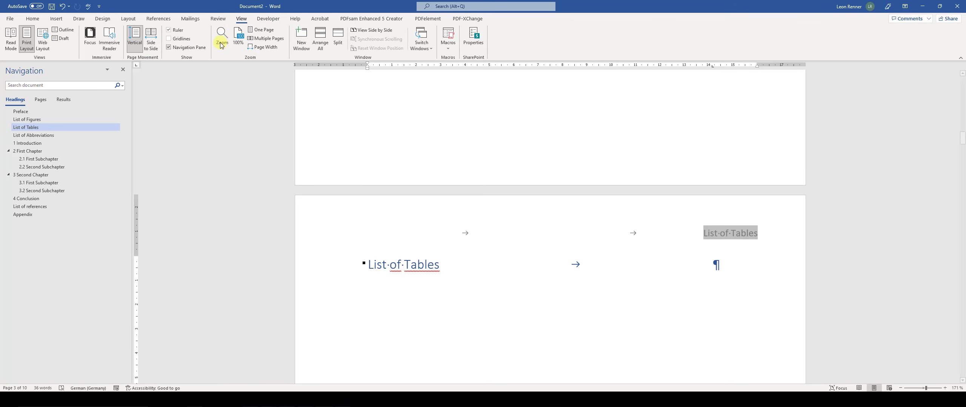
left_click(261, 29)
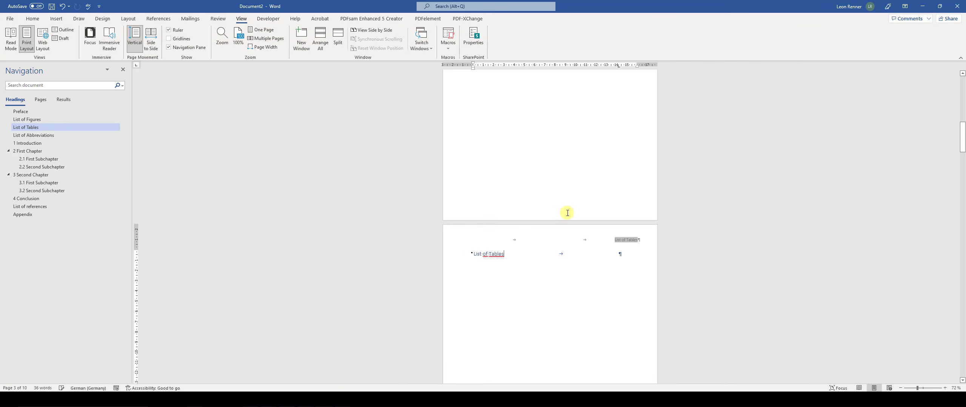
scroll(608, 242, "up", 2)
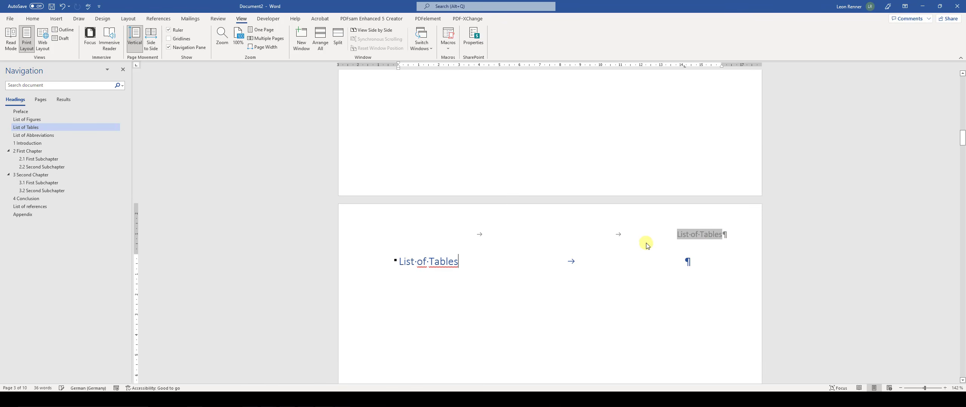
Check the header line on the List of Tables page in header editing mode, leave it and compare the Preface and List of Figures headers
double_click(733, 242)
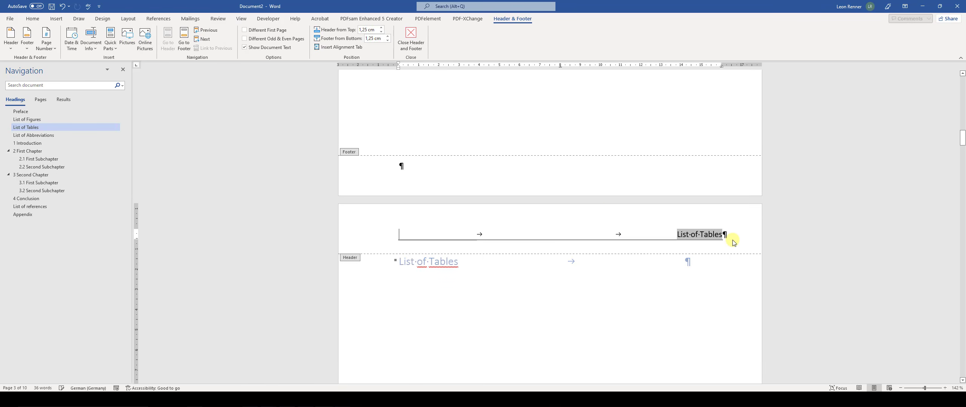
scroll(613, 197, "up", 4)
scroll(571, 233, "down", 5)
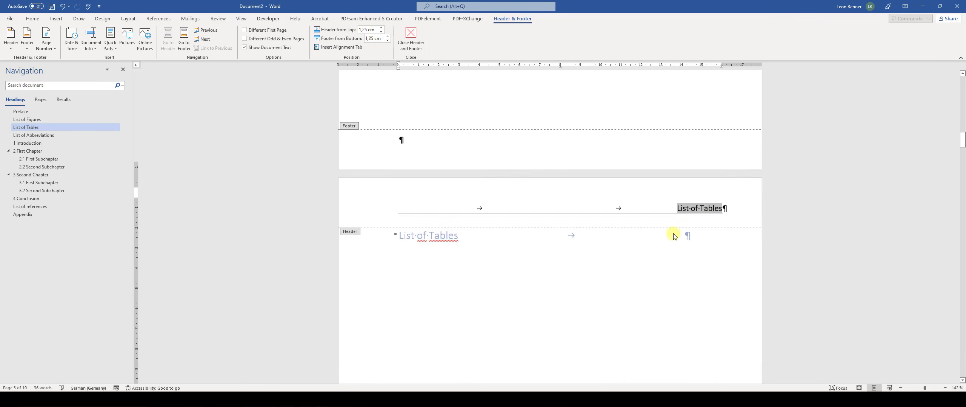
left_click(411, 38)
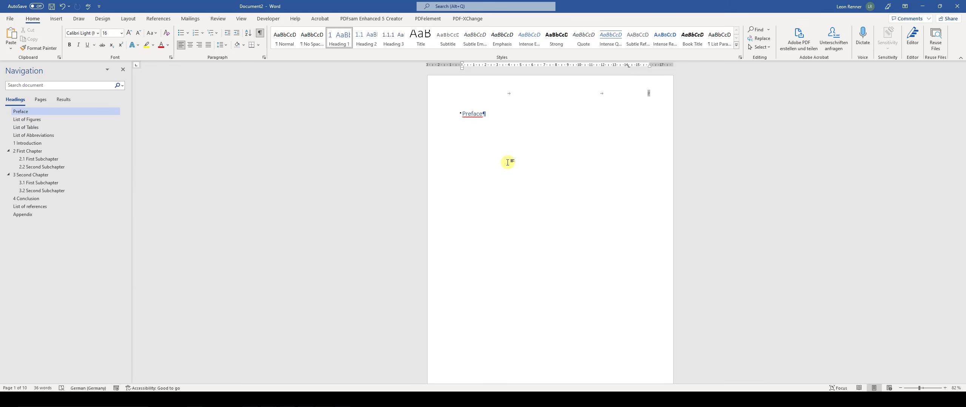
scroll(501, 193, "down", 3)
scroll(500, 194, "up", 3)
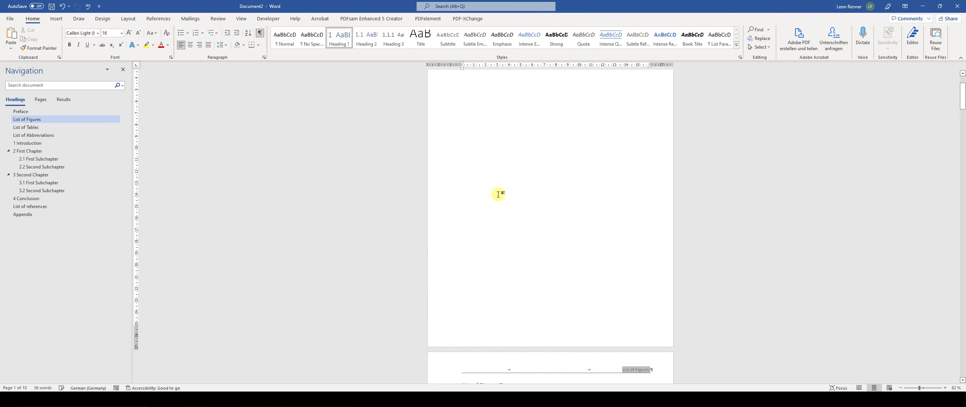
scroll(500, 120, "down", 5)
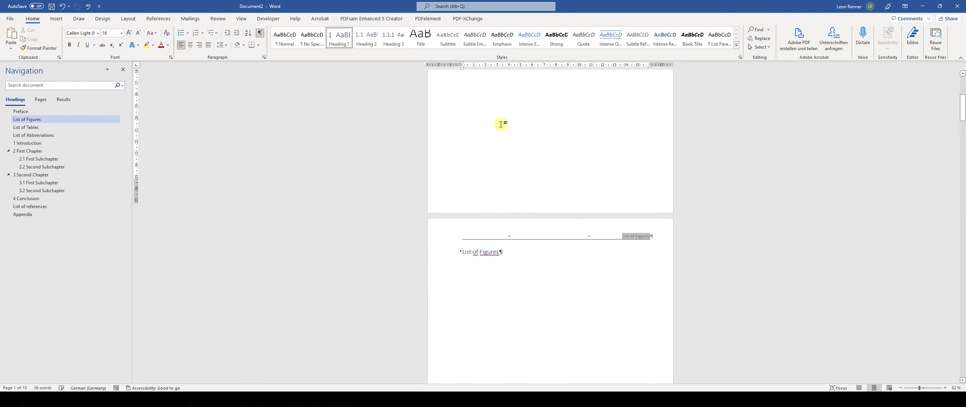
scroll(502, 242, "up", 5)
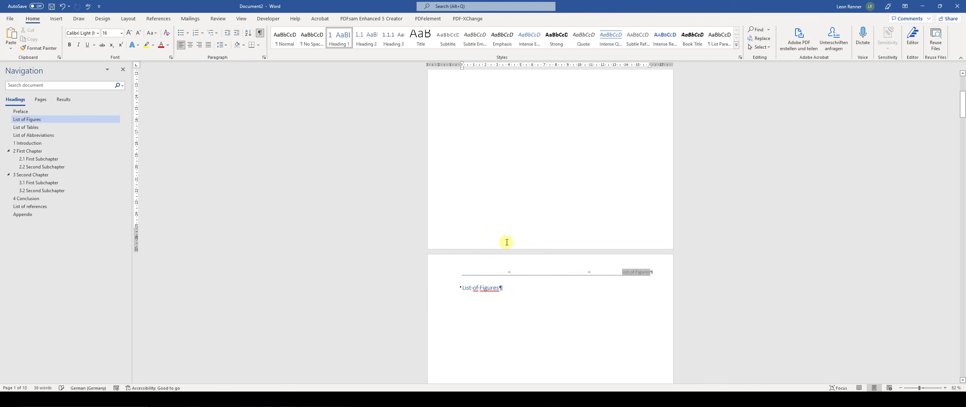
scroll(506, 242, "down", 4)
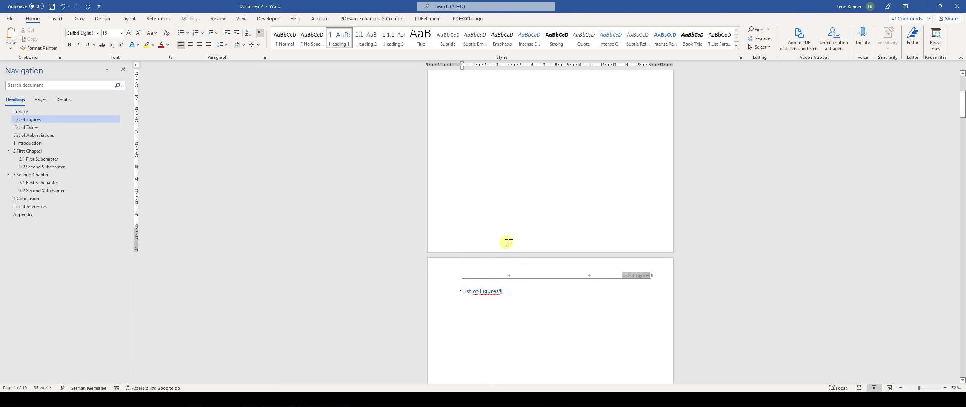
scroll(507, 241, "up", 4)
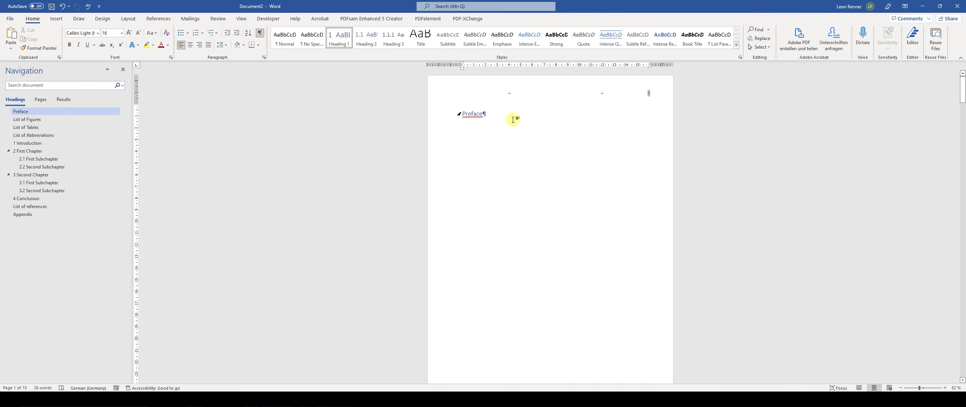
Add an empty paragraph below the Preface heading and insert a table of contents using Automatic Table 2
key("Return")
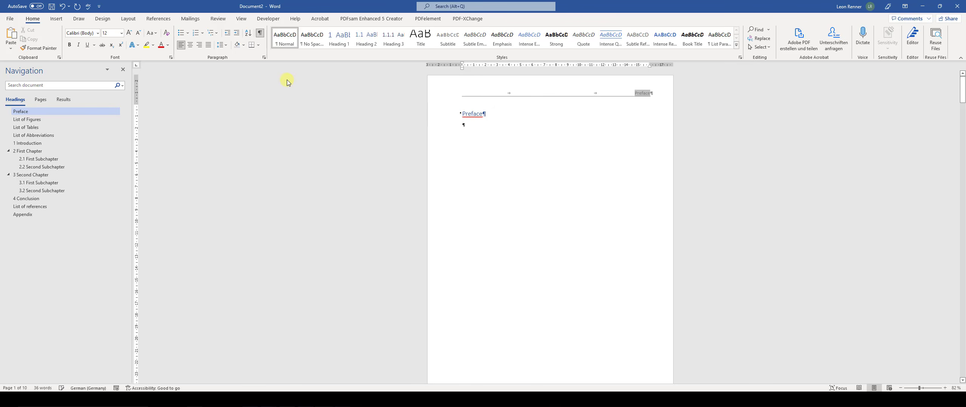
left_click(165, 19)
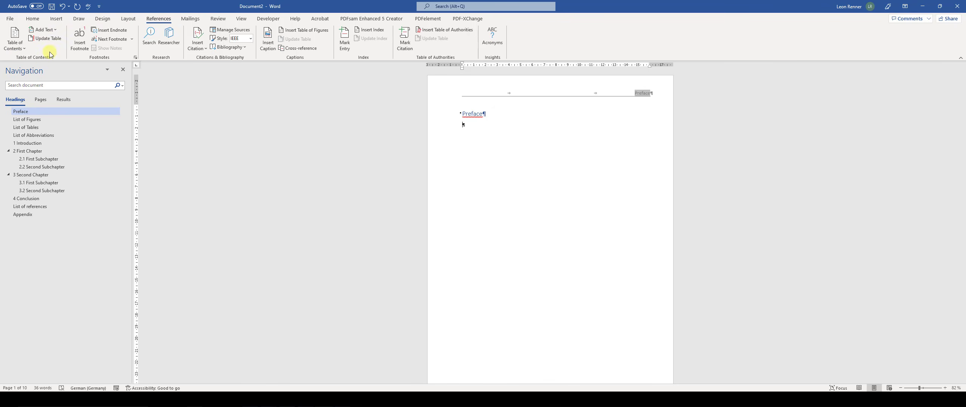
left_click(22, 49)
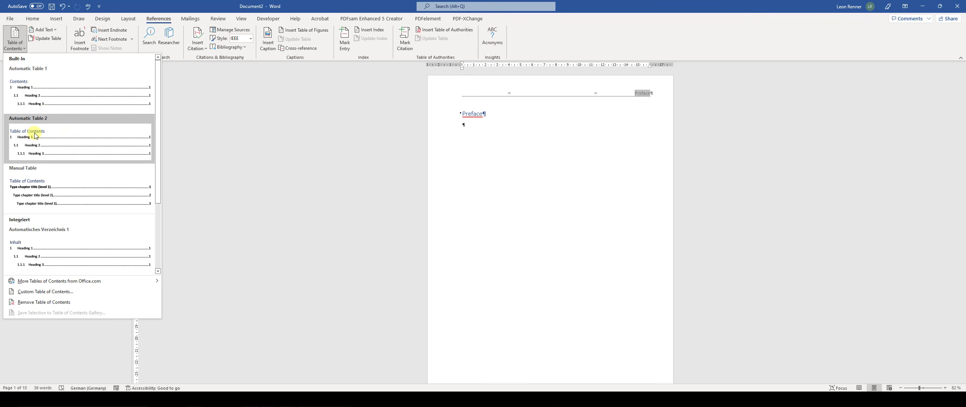
left_click(59, 140)
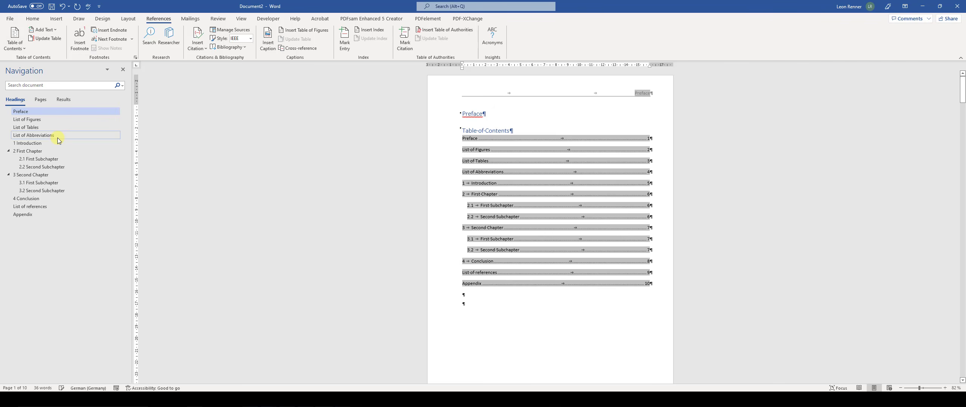
Enable the page break before option for the Table of Contents heading paragraph
left_click(497, 130)
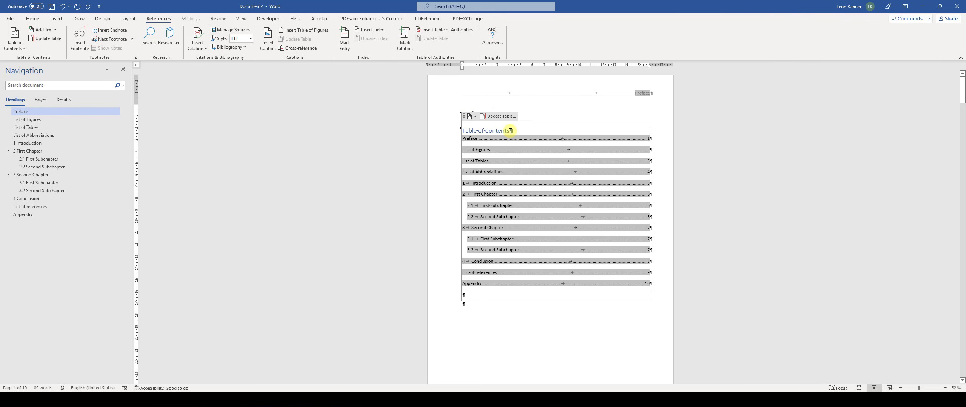
left_click(538, 117)
left_click(474, 134)
scroll(509, 134, "down", 5)
scroll(508, 135, "up", 6)
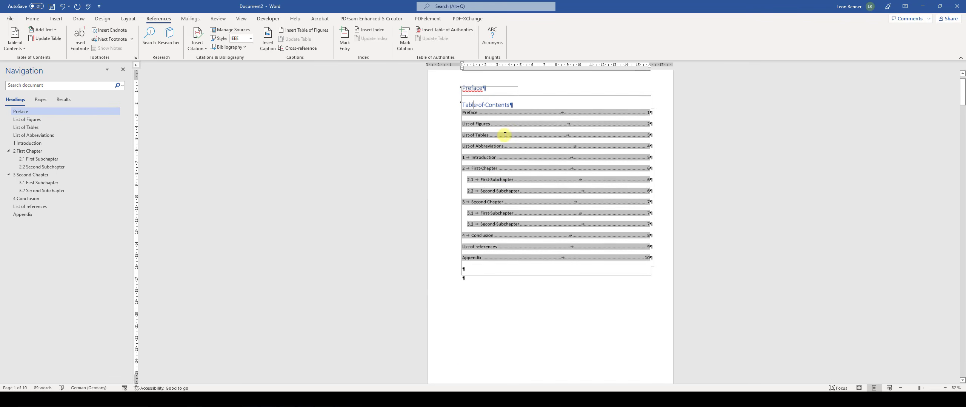
left_click(485, 131)
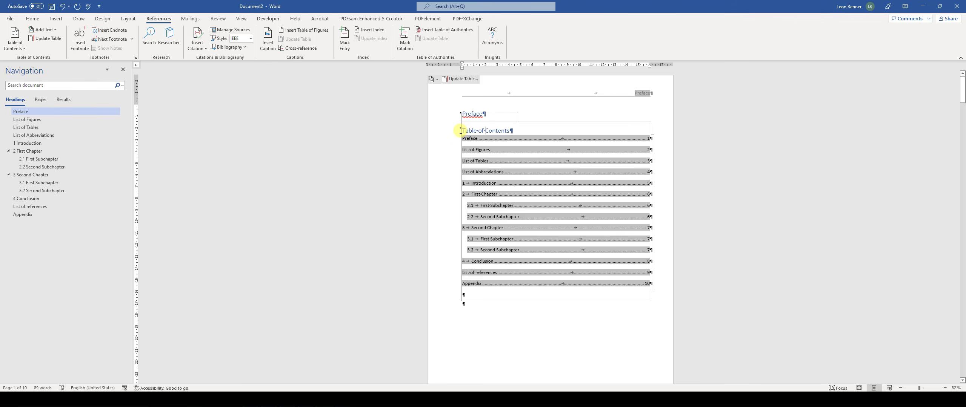
left_click_drag(461, 130, 538, 129)
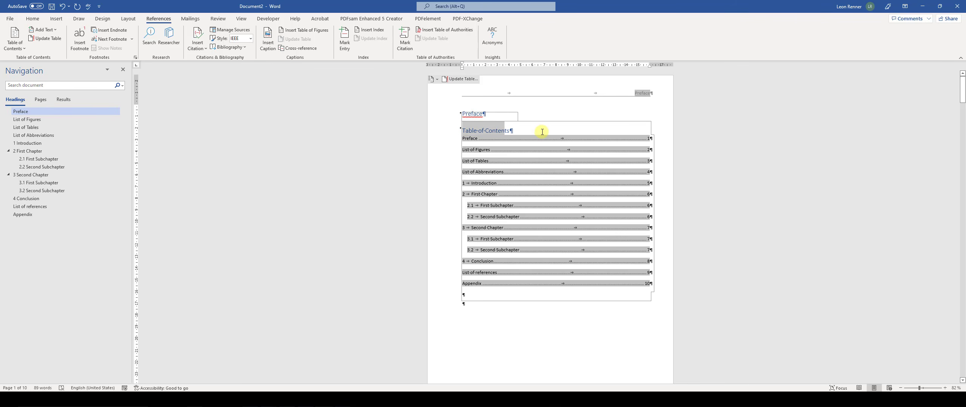
left_click(34, 19)
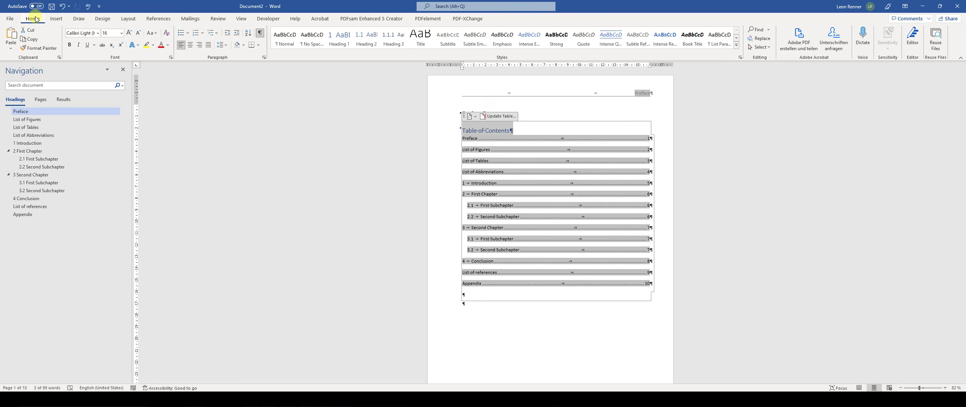
left_click(510, 131)
left_click_drag(462, 131, 516, 132)
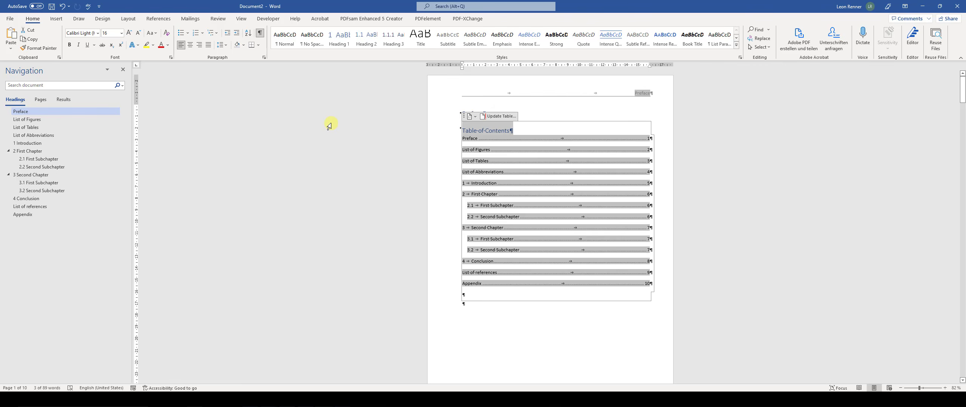
left_click(264, 57)
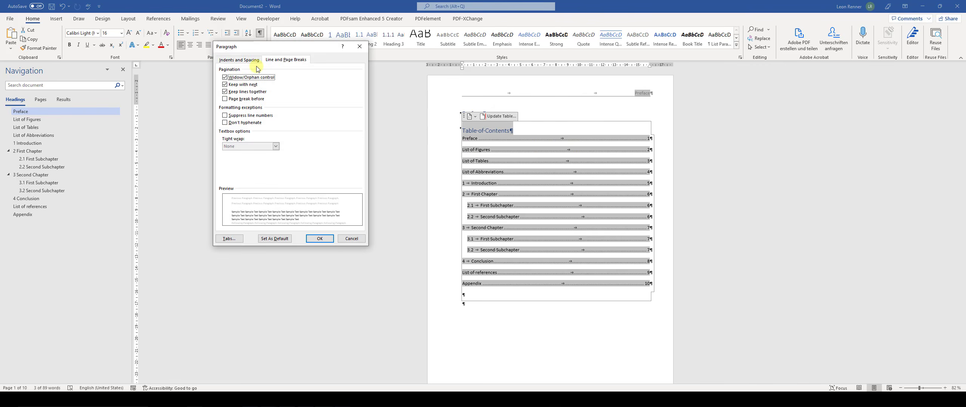
left_click(226, 100)
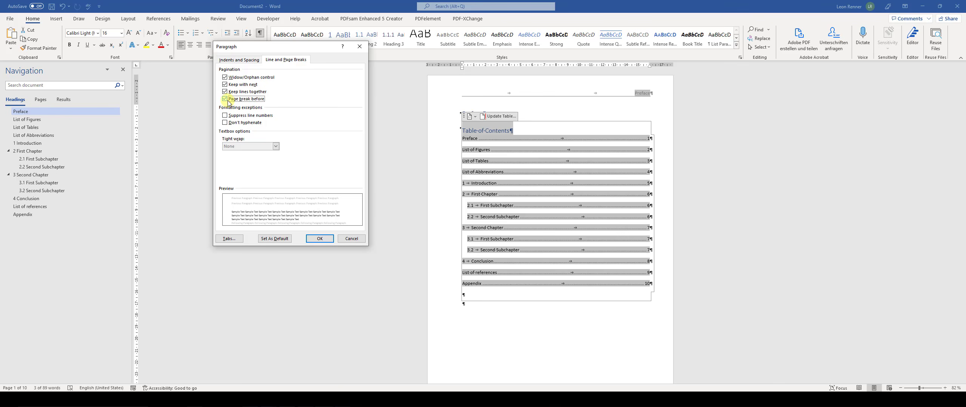
left_click(319, 239)
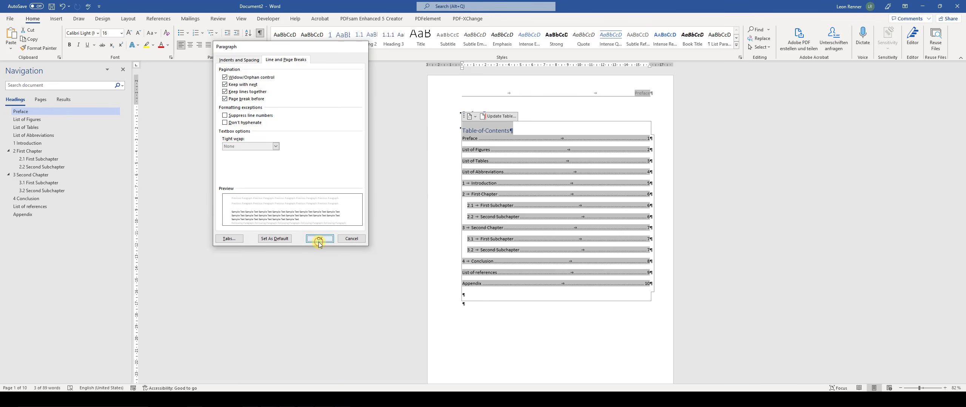
Delete the surplus empty paragraph below the table of contents
scroll(424, 216, "down", 5)
left_click(489, 200)
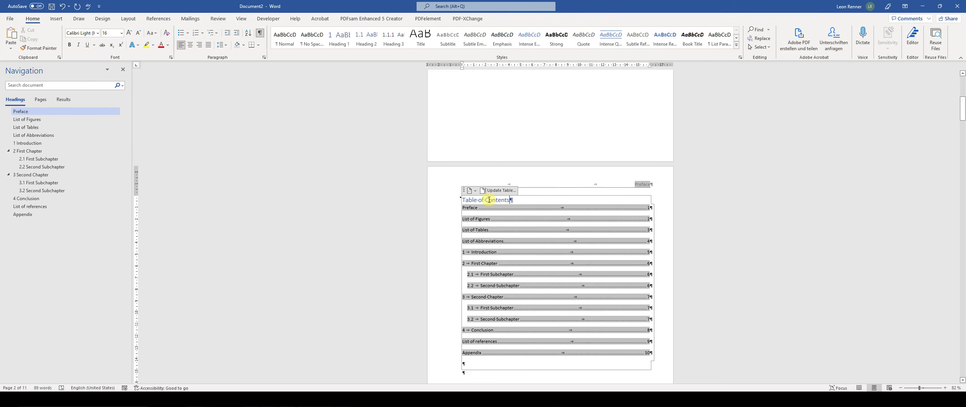
scroll(482, 210, "down", 10)
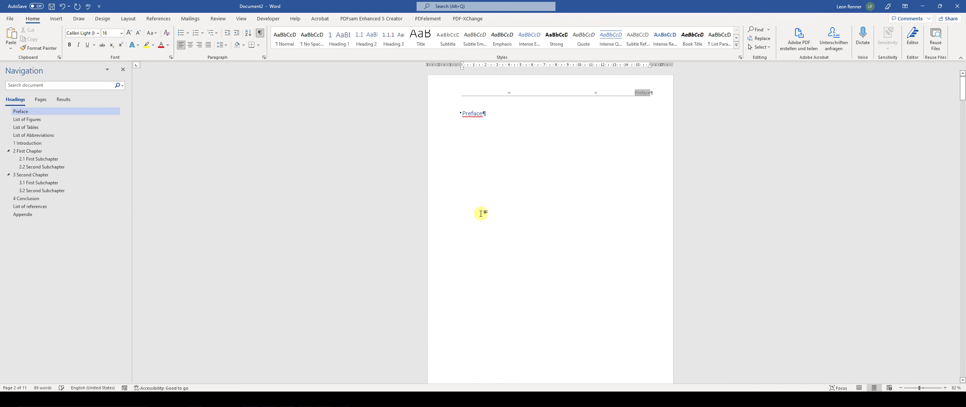
scroll(484, 113, "down", 10)
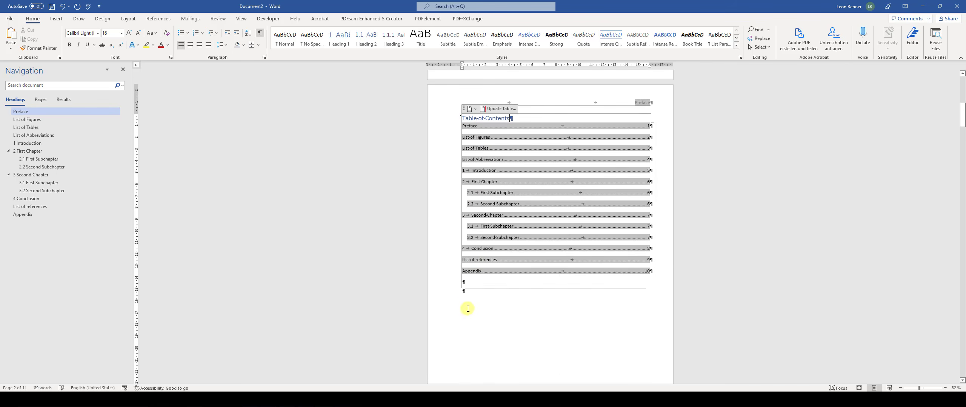
left_click(478, 300)
key("BackSpace")
key("BackSpace")
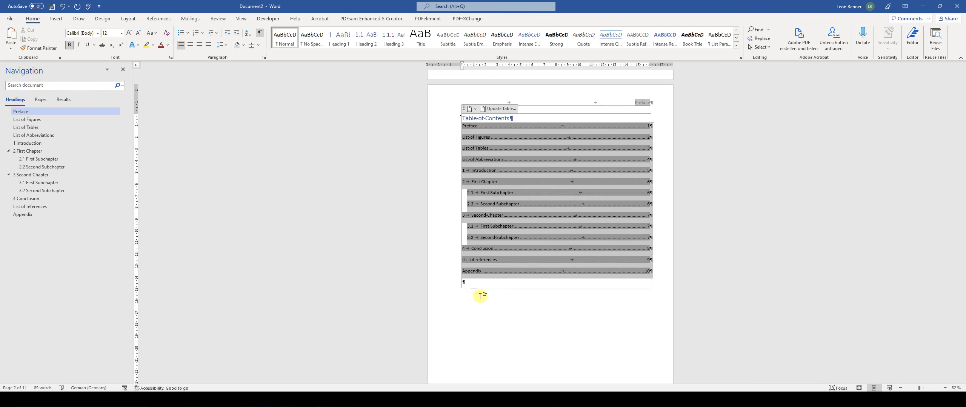
left_click(494, 335)
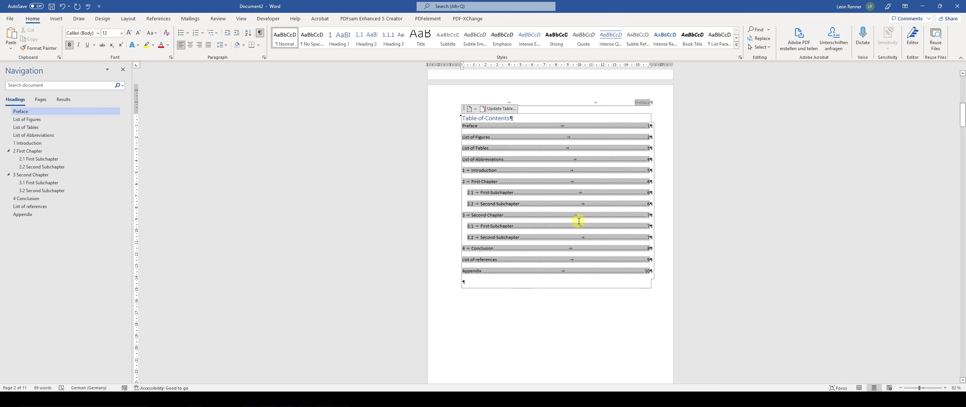
Hide the formatting marks and look over the table of contents and the List of Figures page after it
left_click(260, 36)
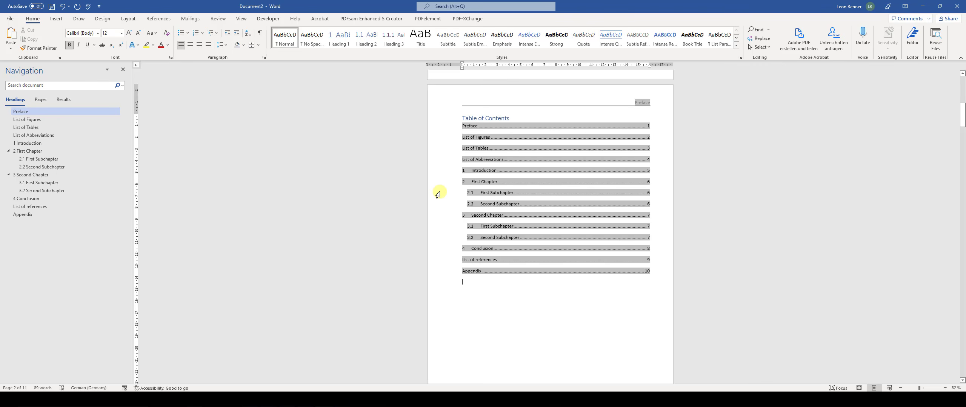
scroll(438, 194, "down", 1)
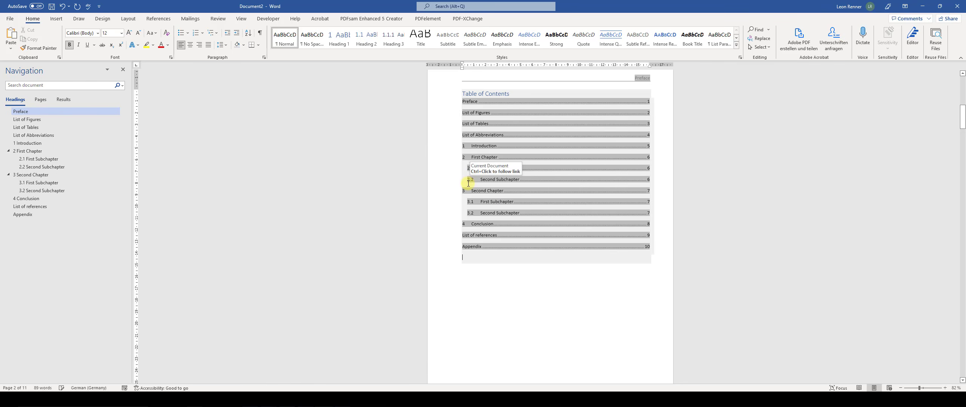
scroll(524, 140, "down", 7)
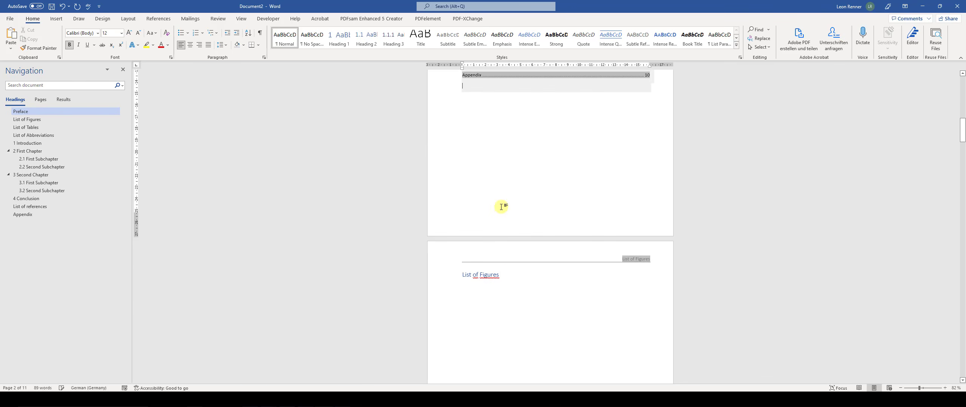
Shorten the List of Figures heading to "List of" by removing the word Figures
left_click(499, 275)
key("BackSpace")
key("BackSpace")
key("BackSpace")
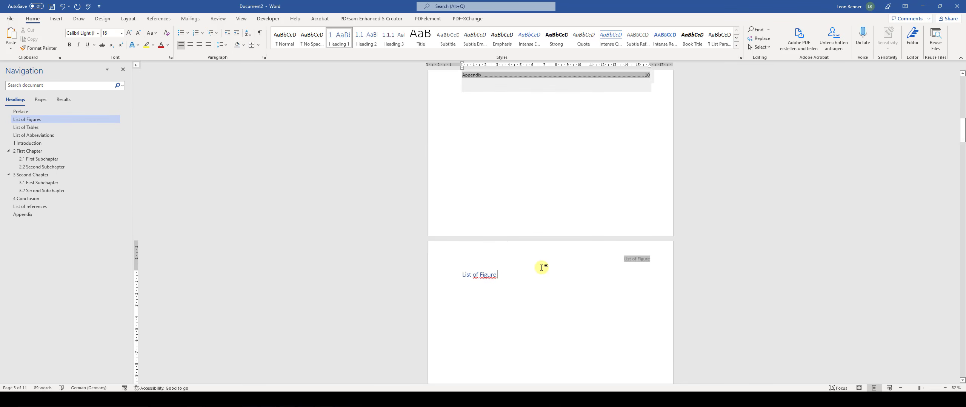
key("BackSpace")
key("BackSpace")
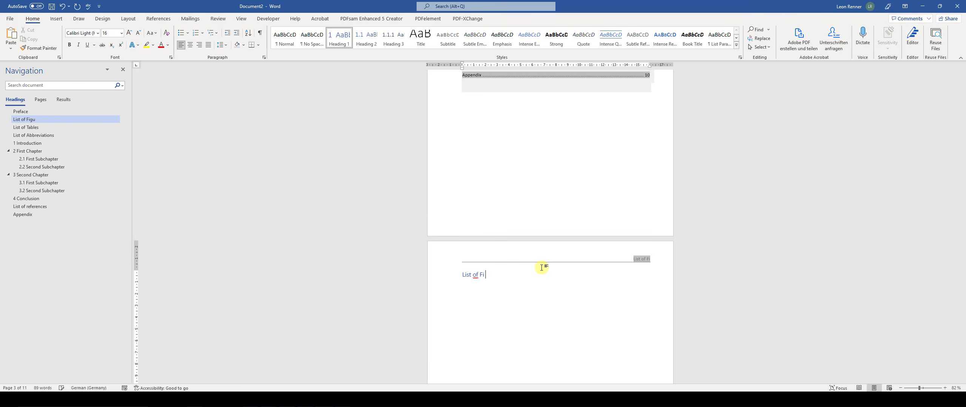
Update the entire table of contents to pick up the shortened heading text
scroll(528, 252, "up", 5)
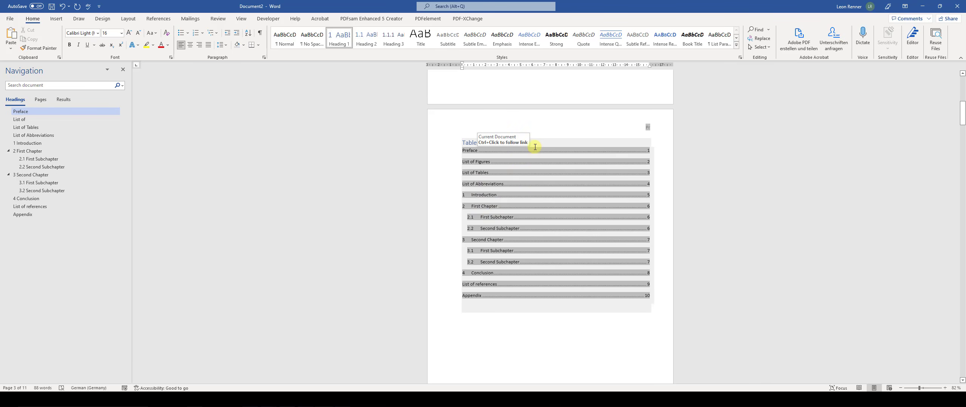
left_click(522, 152)
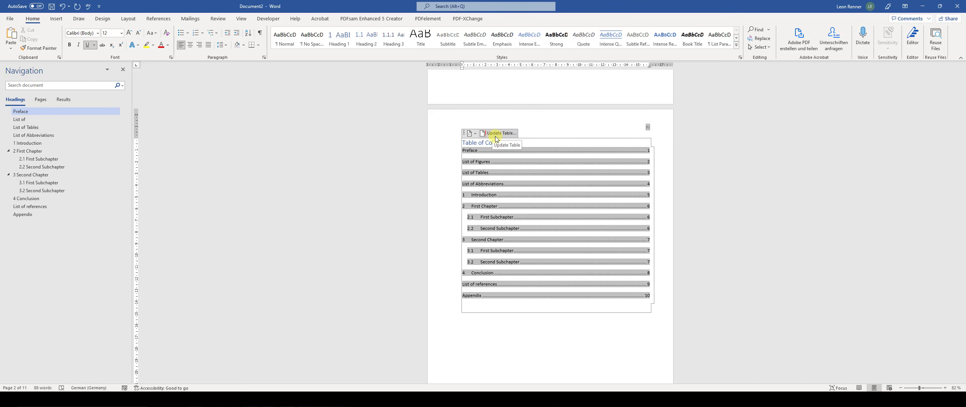
left_click(497, 136)
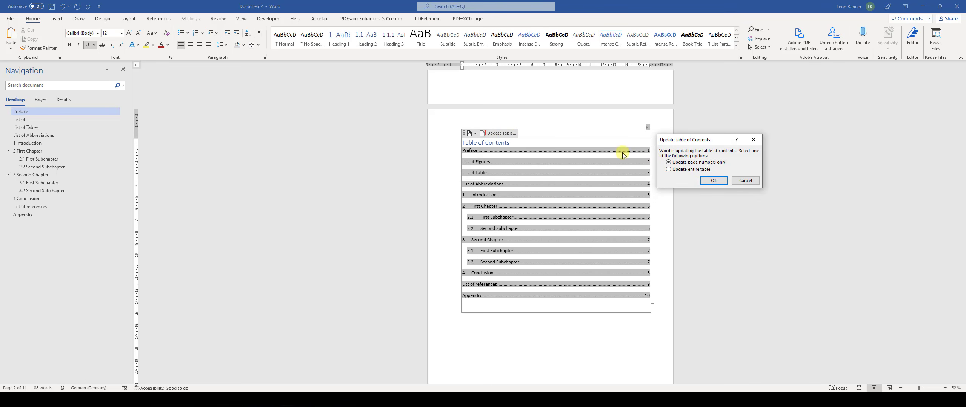
left_click(702, 170)
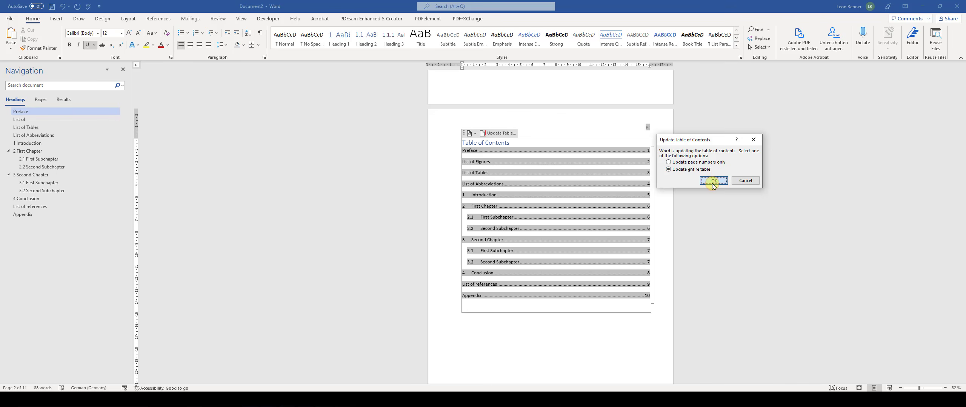
left_click(714, 181)
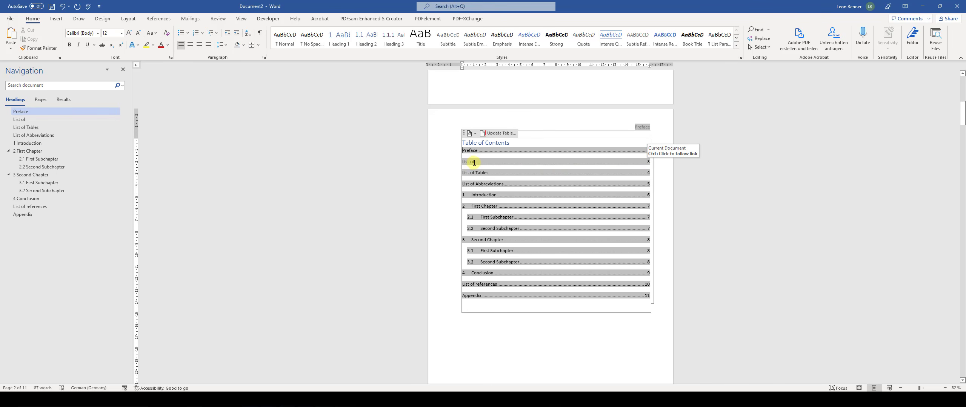
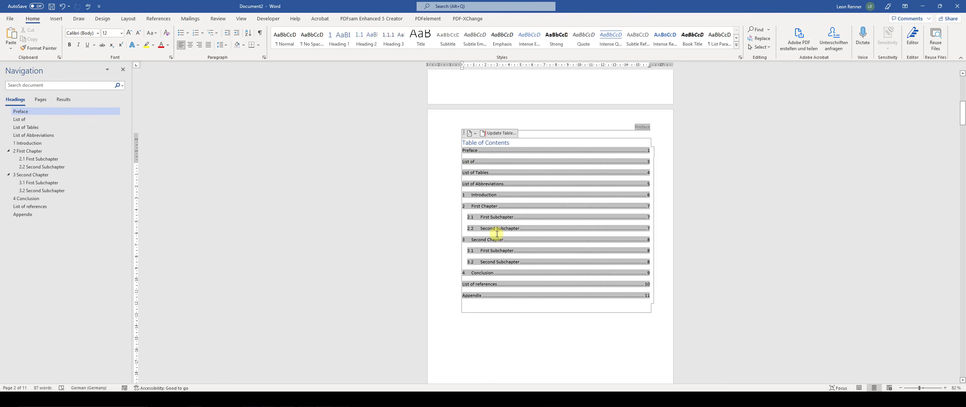
Complete the shortened "List of" heading so that it reads "List of Figures" again
scroll(494, 234, "down", 5)
scroll(497, 234, "down", 2)
left_click(497, 227)
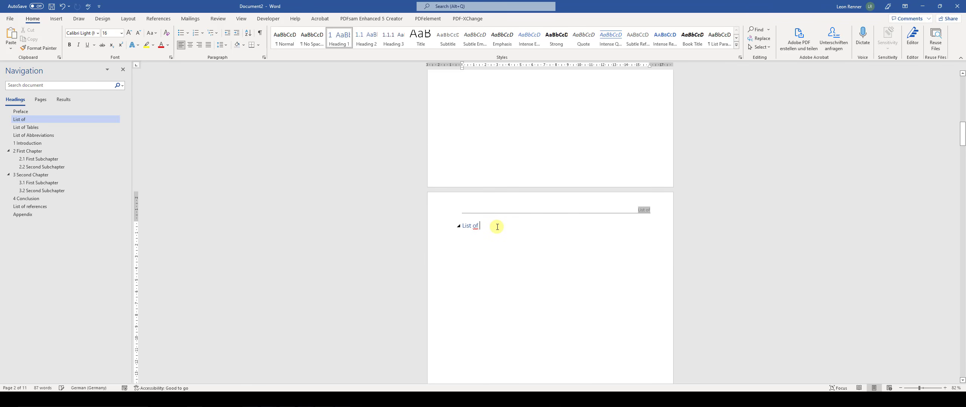
type("Figures")
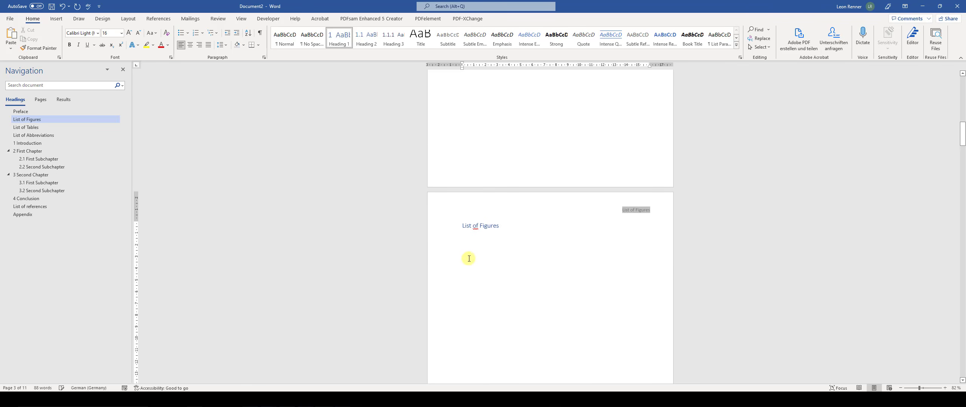
Refresh the whole table of contents, including entries and page numbers, to match the List of Figures heading
scroll(478, 224, "up", 6)
scroll(472, 224, "up", 1)
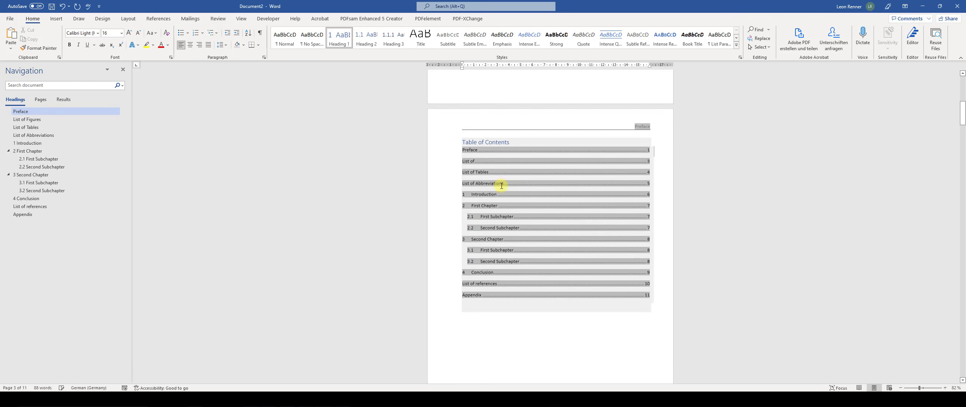
left_click(497, 153)
left_click(495, 134)
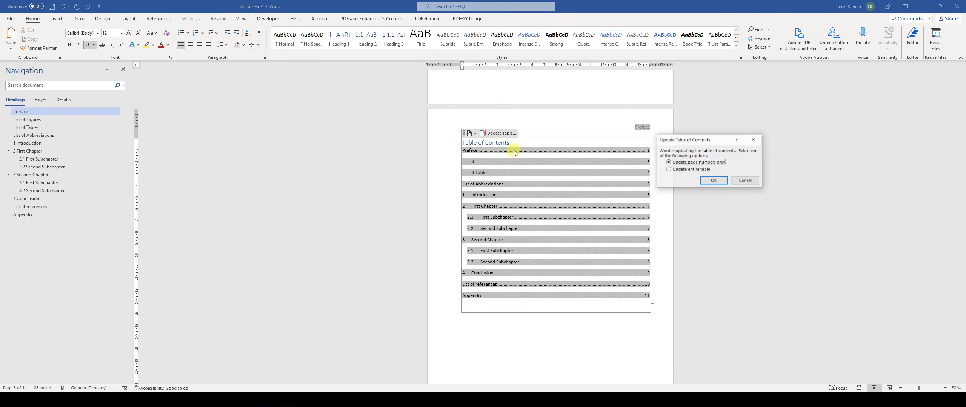
left_click(693, 169)
left_click(713, 180)
left_click(528, 357)
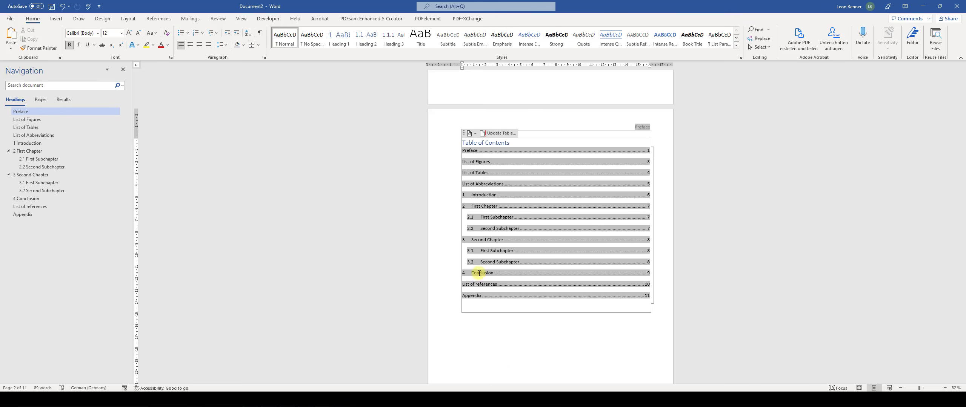
Add empty space below the List of Figures heading and insert the solid 3D glasses icon there
scroll(479, 234, "down", 5)
scroll(505, 230, "down", 1)
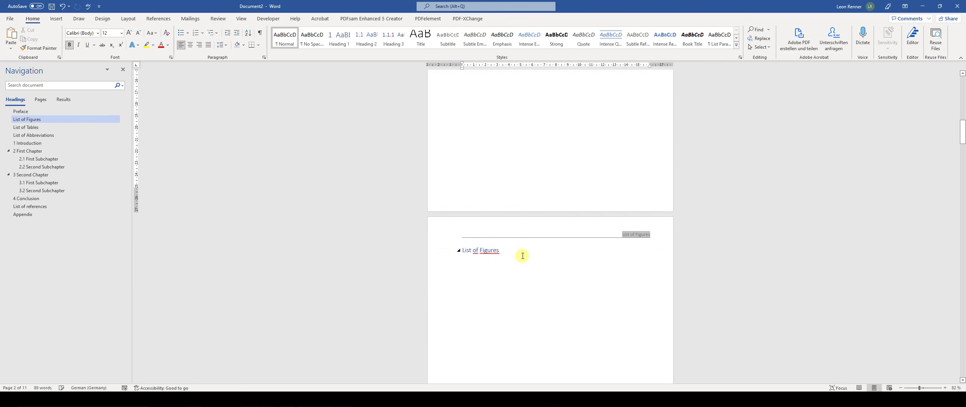
left_click(521, 257)
key("Return")
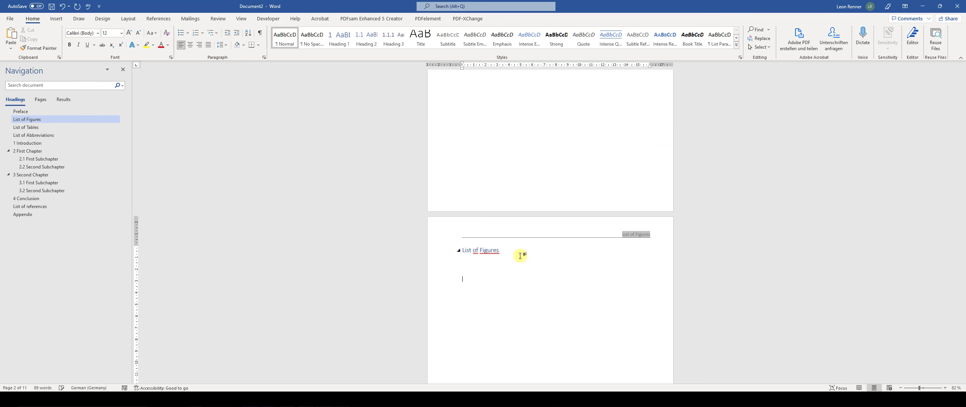
scroll(483, 238, "down", 2)
left_click(56, 18)
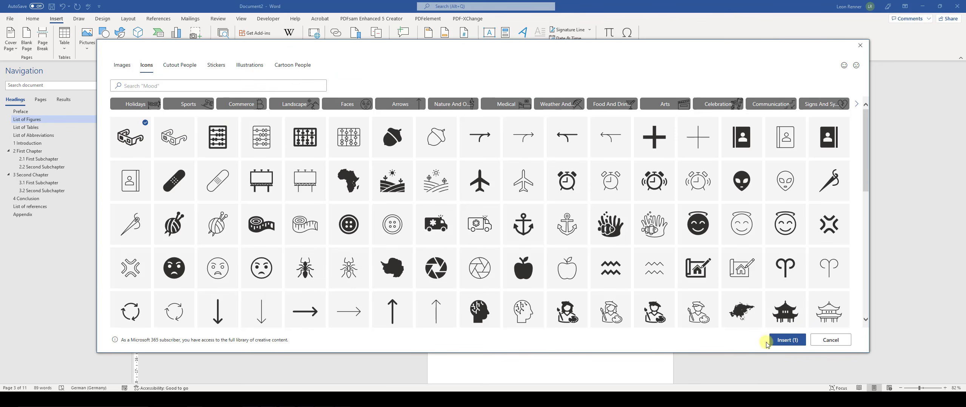
left_click(771, 338)
left_click(509, 236)
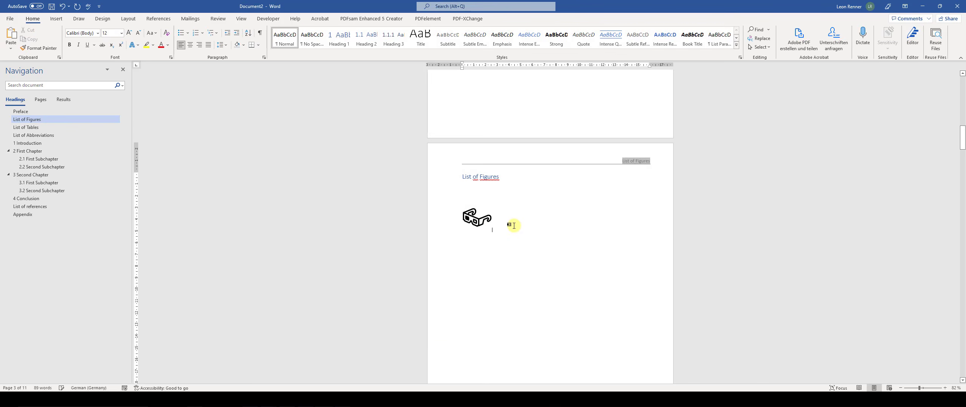
Insert the solid Africa icon in the paragraph below the 3D glasses icon
left_click(56, 18)
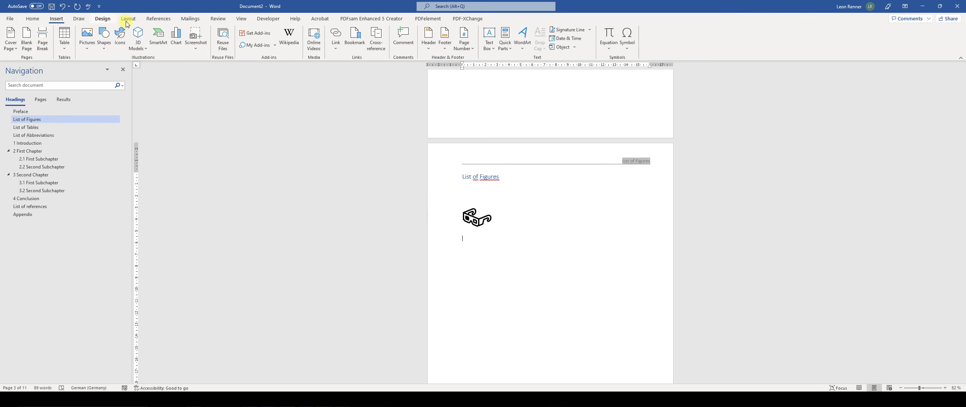
left_click(118, 45)
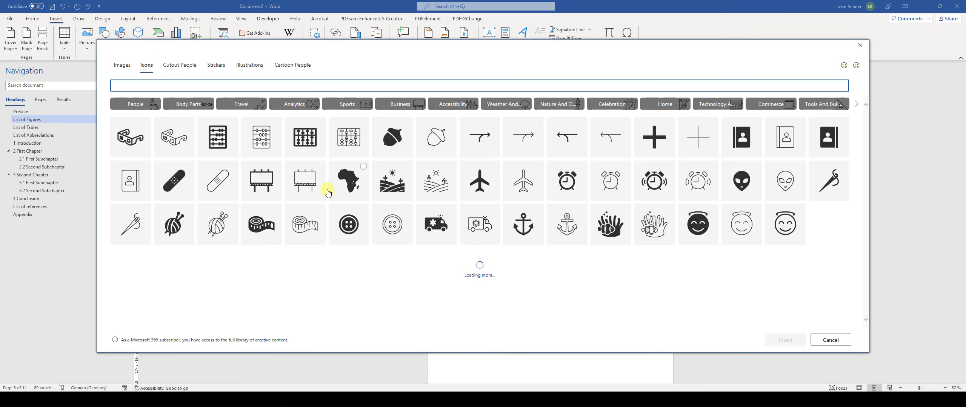
left_click(350, 190)
left_click(785, 340)
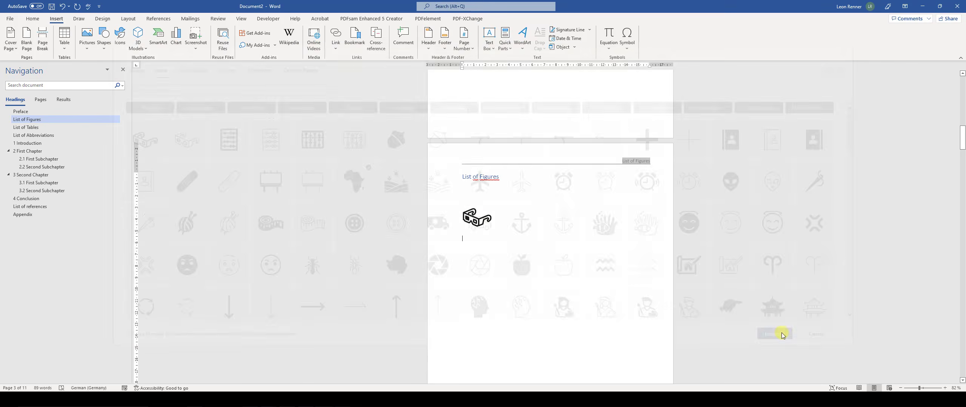
Set the text wrapping of both the 3D glasses icon and the Africa icon to Top and Bottom
left_click(473, 216)
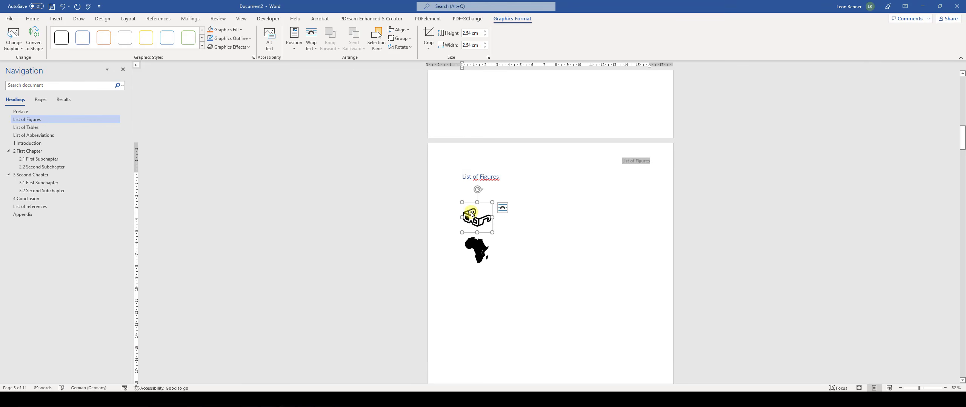
left_click(503, 208)
left_click(524, 278)
left_click(477, 255)
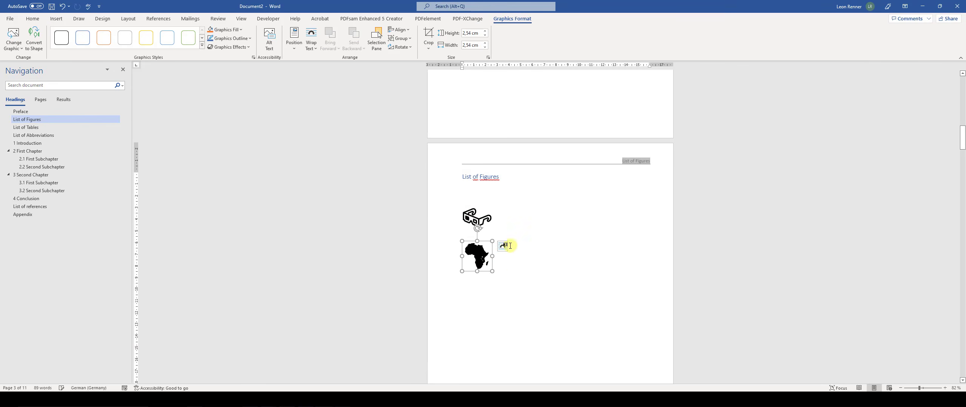
left_click(503, 247)
left_click(525, 317)
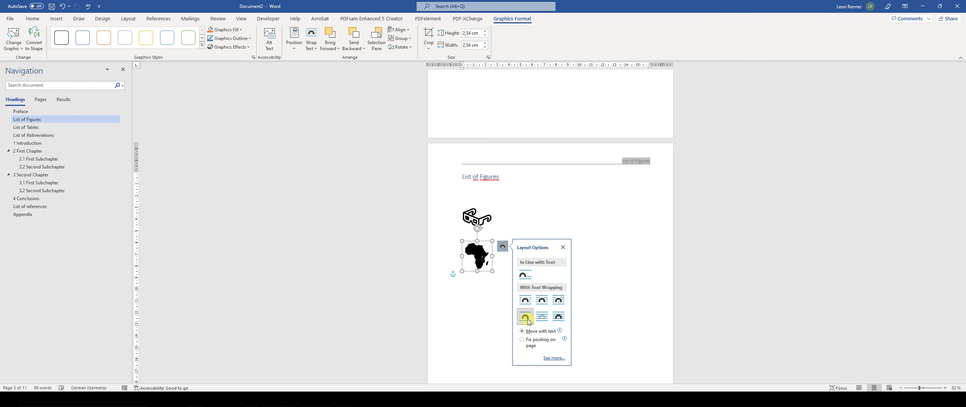
left_click(505, 207)
Insert the caption "Figure 1 - Sample Text" below the 3D glasses icon, using the Figure label
left_click(475, 217)
right_click(477, 219)
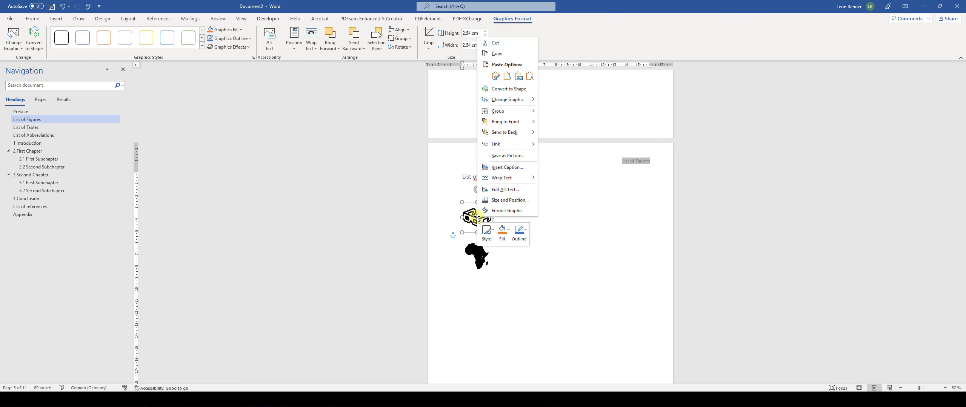
left_click(520, 168)
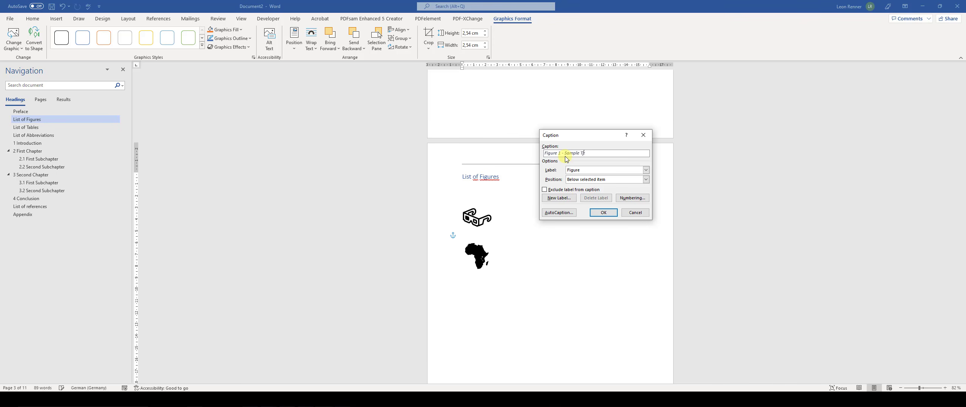
left_click(604, 213)
Group the 3D glasses icon with its Figure 1 caption
left_click(476, 218, "shift")
right_click(473, 218)
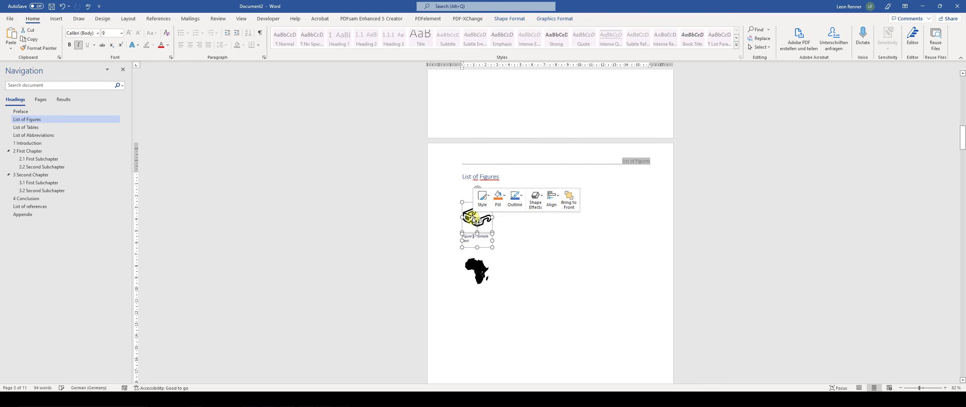
left_click(554, 270)
Insert the caption "Figure 2 - Sample Text" below the Africa icon, using the Figure label
left_click(472, 266)
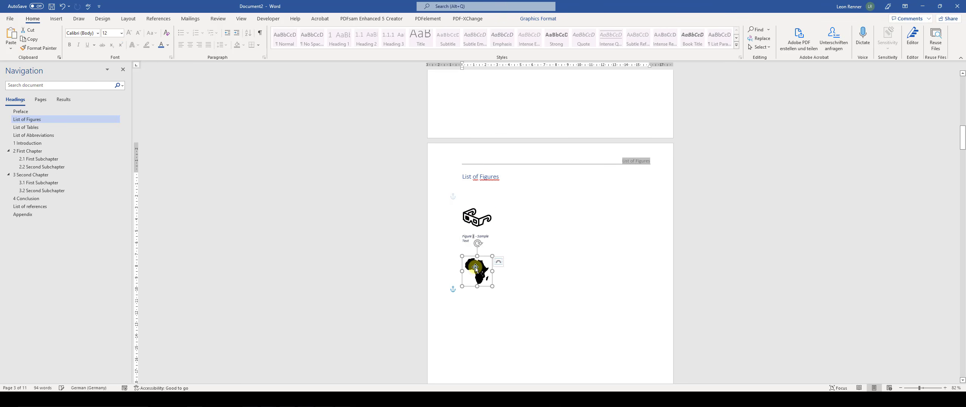
right_click(476, 267)
left_click(526, 218)
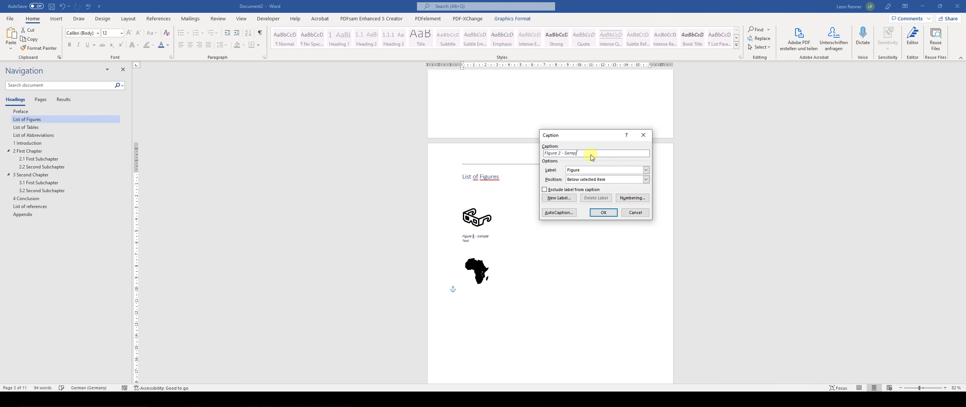
left_click(604, 212)
Group the Africa icon with its Figure 2 caption
left_click(477, 270)
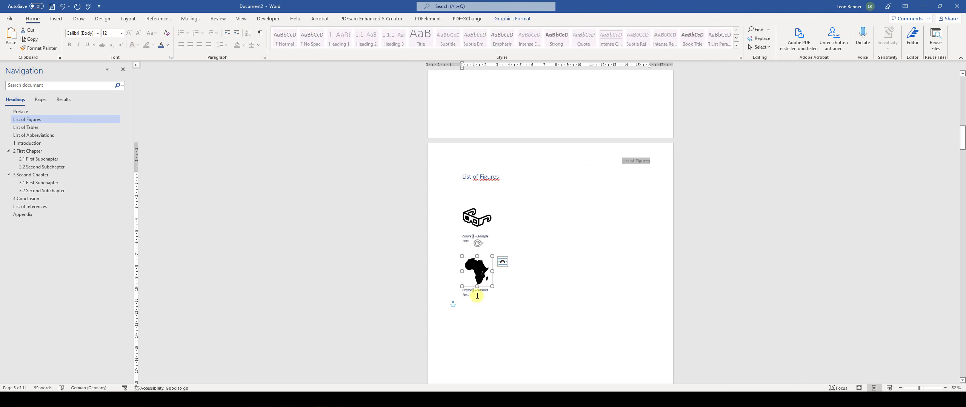
left_click(468, 293, "shift")
right_click(479, 270)
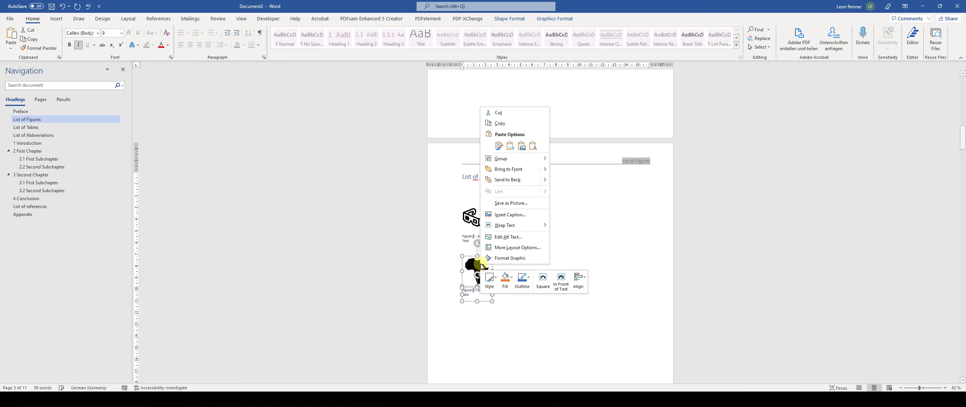
left_click(563, 159)
left_click(554, 263)
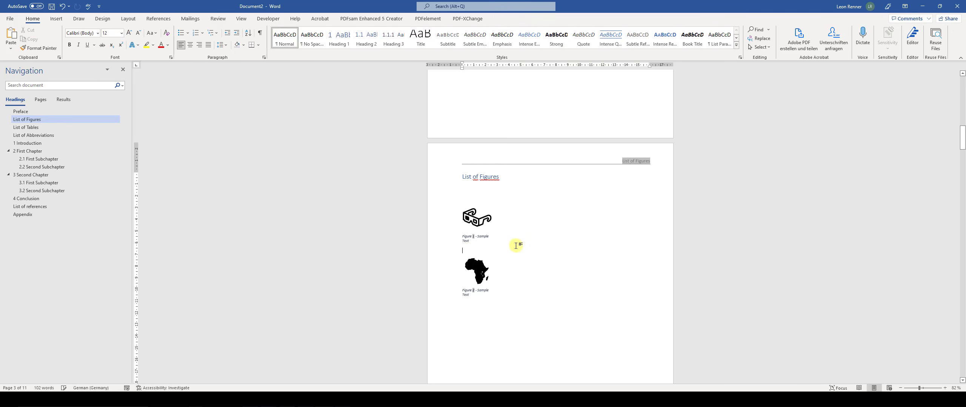
Move the grouped Africa and 3D glasses figures further down the page
scroll(513, 243, "down", 3)
left_click(470, 119)
left_click_drag(477, 180, 484, 222)
left_click_drag(474, 125, 472, 140)
Add a run of empty paragraphs below the List of Figures heading and space the two captioned figures apart beneath them
left_click(501, 107)
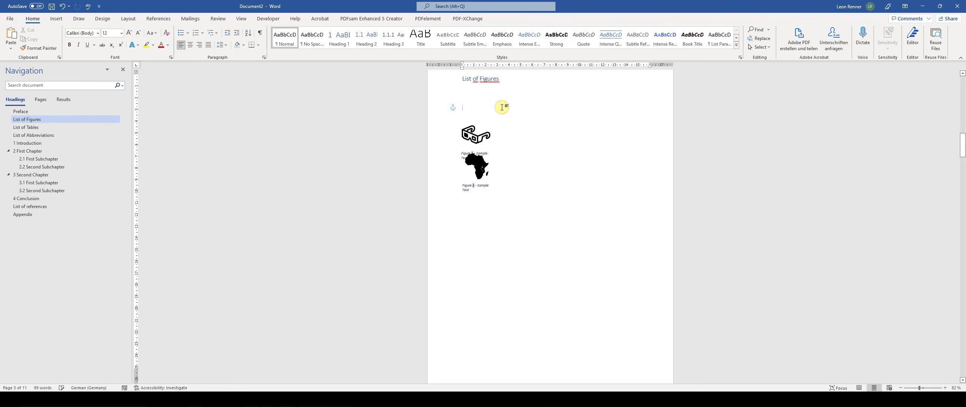
key("Return")
key("Return")
key("Return")
key("Return")
key("Return")
key("Return")
key("Return")
key("Return")
key("Return")
key("Return")
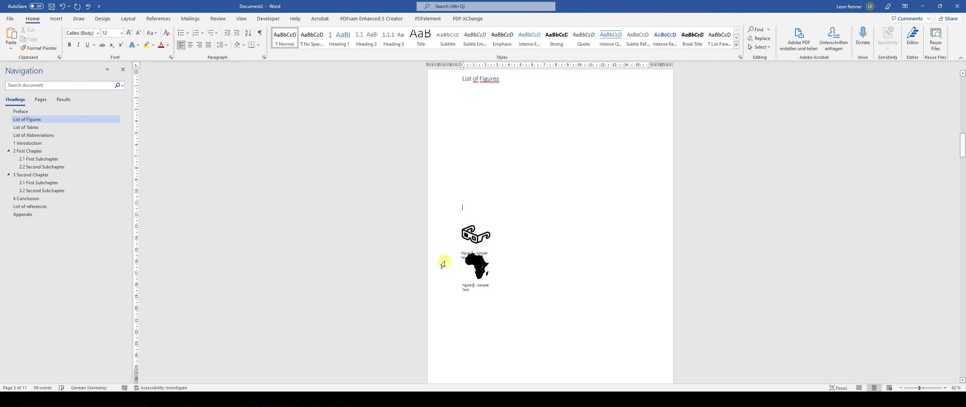
left_click_drag(476, 242, 480, 220)
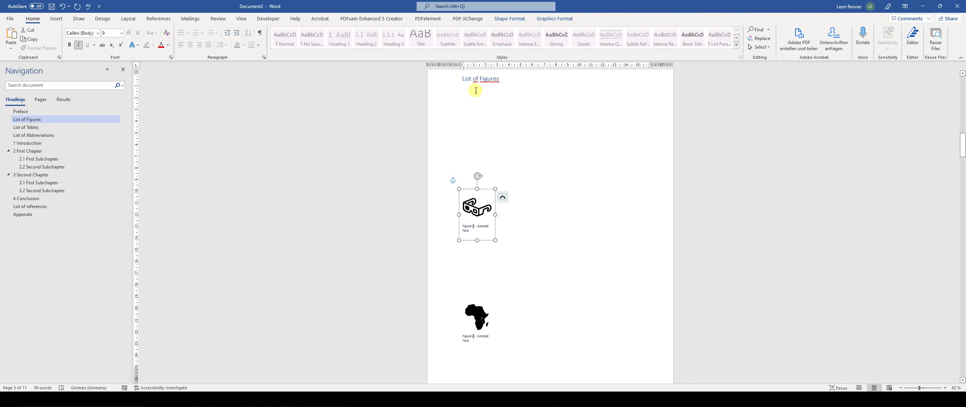
left_click(463, 91)
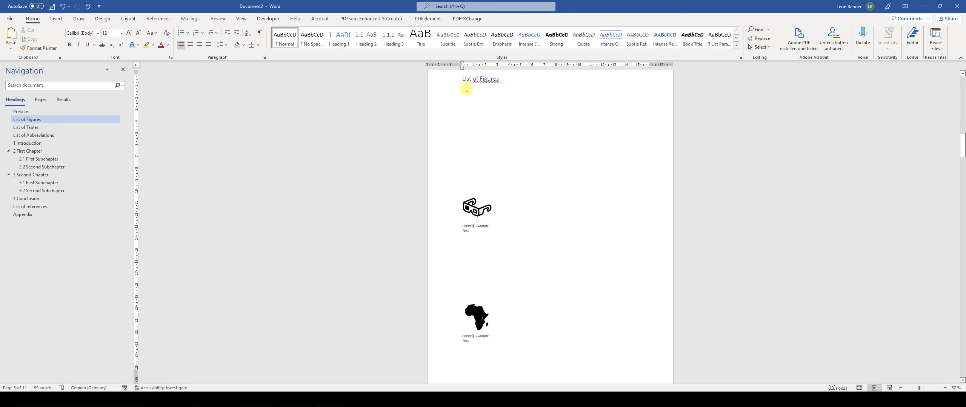
Insert a table of figures below the List of Figures heading, using the Figure caption label
left_click(158, 22)
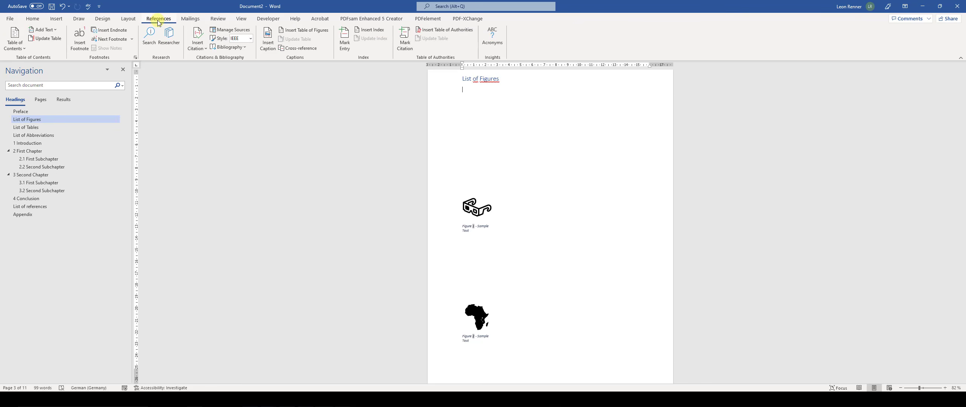
left_click(320, 34)
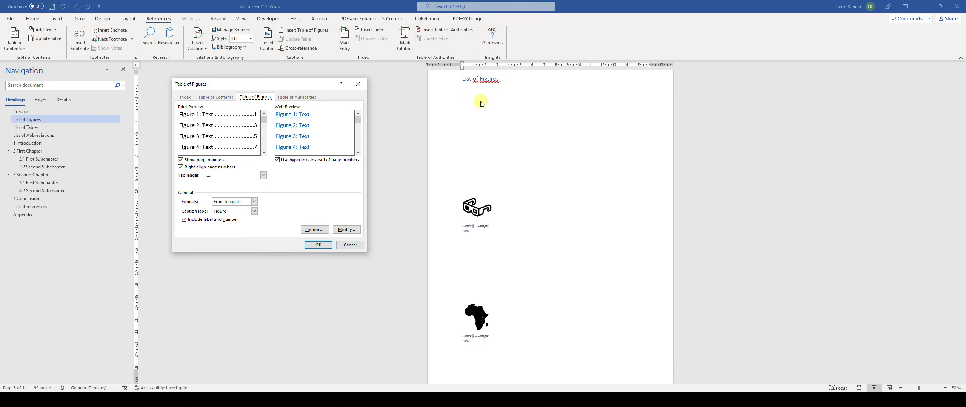
left_click(253, 211)
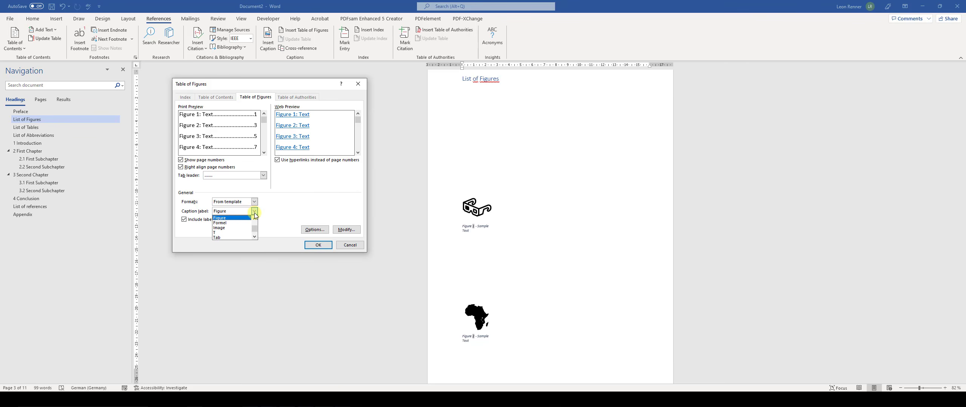
left_click_drag(254, 229, 259, 232)
left_click(223, 238)
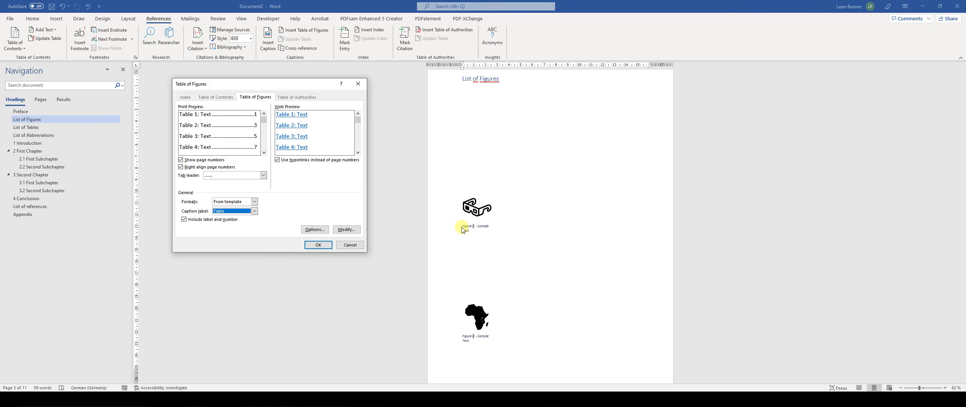
left_click(254, 212)
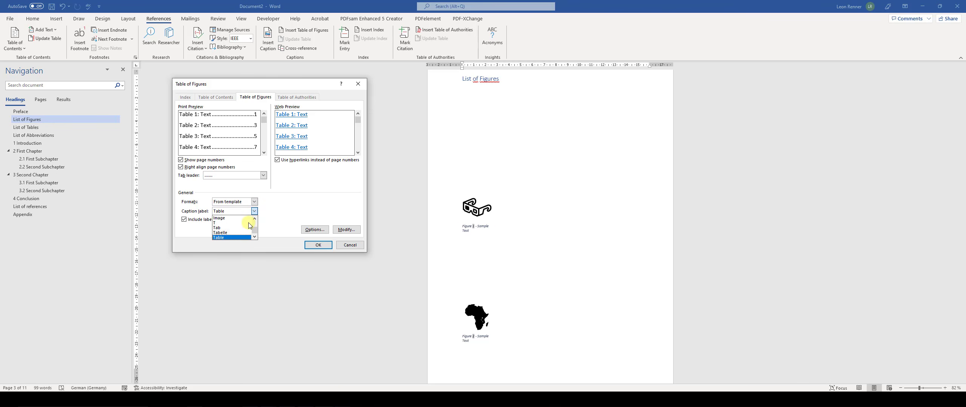
left_click(234, 222)
left_click(254, 211)
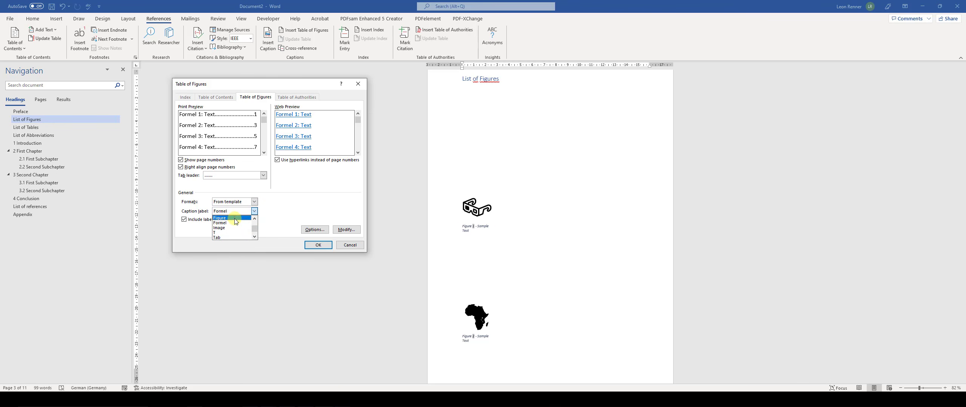
left_click(234, 219)
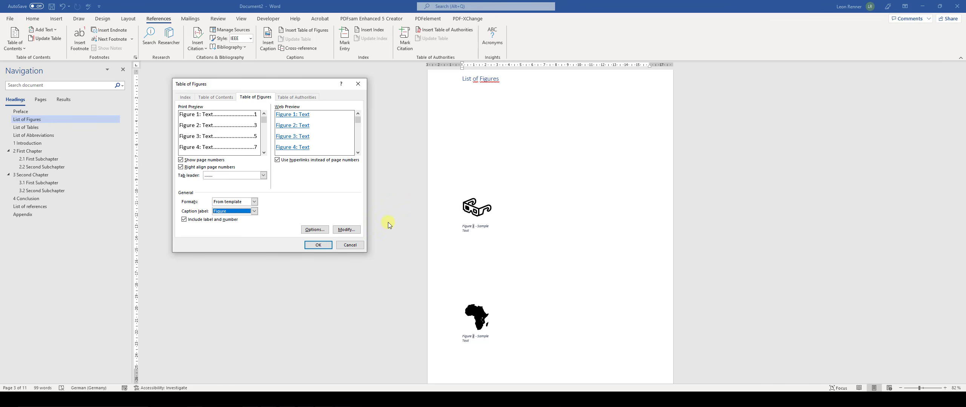
left_click(317, 245)
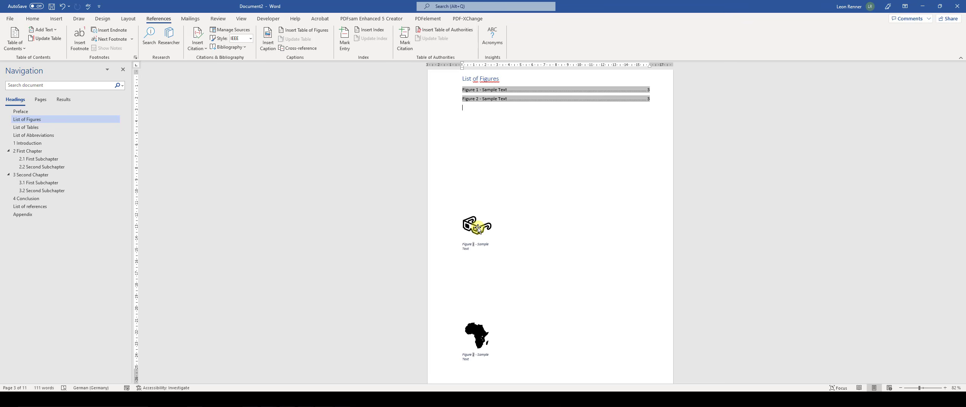
Move the grouped Africa figure up so it sits directly below the 3D glasses figure's caption
scroll(478, 228, "up", 8)
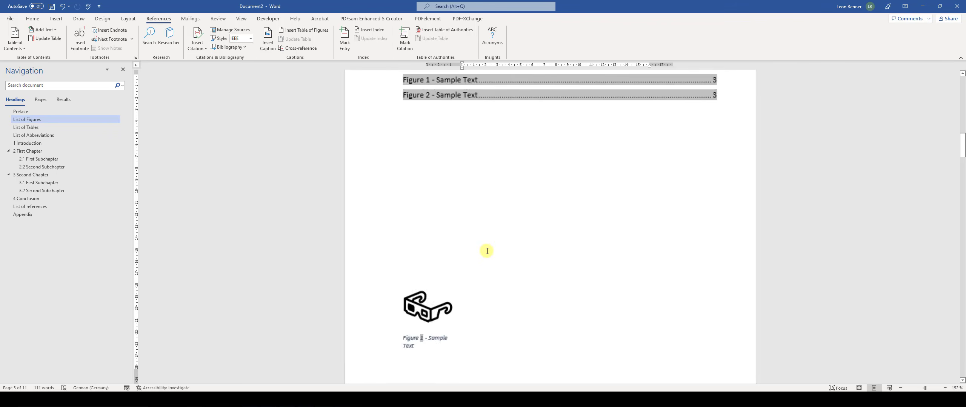
scroll(411, 225, "down", 2)
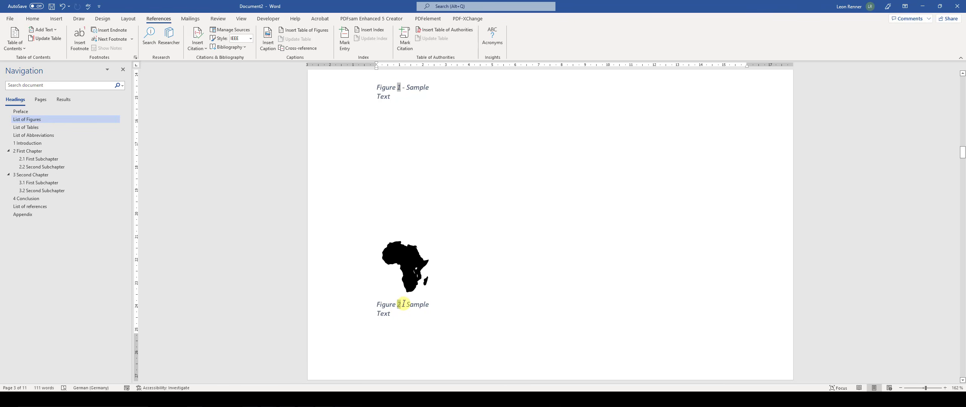
scroll(425, 229, "down", 4, "ctrl")
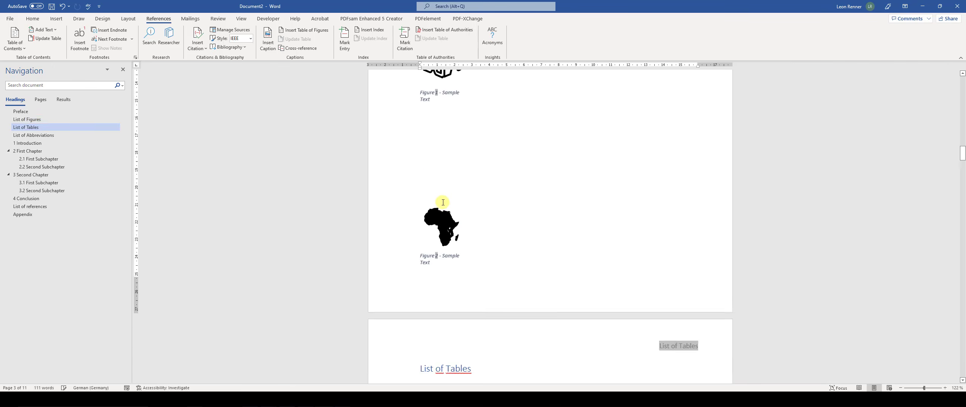
scroll(443, 203, "up", 3)
left_click(444, 134)
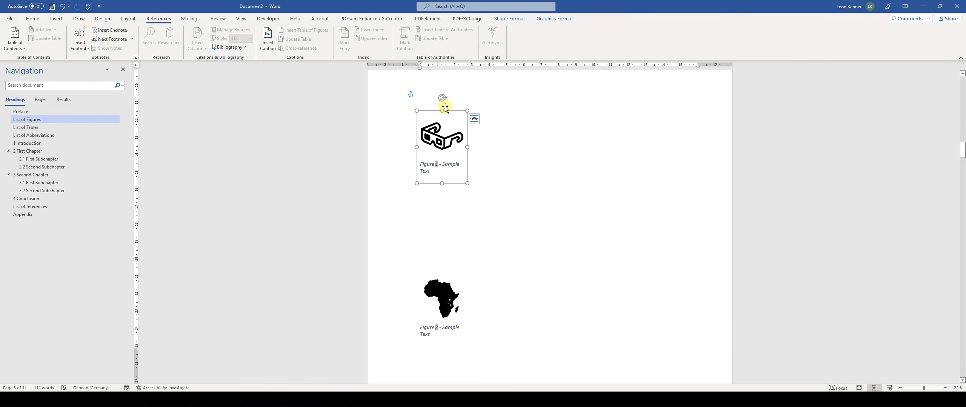
left_click(434, 313)
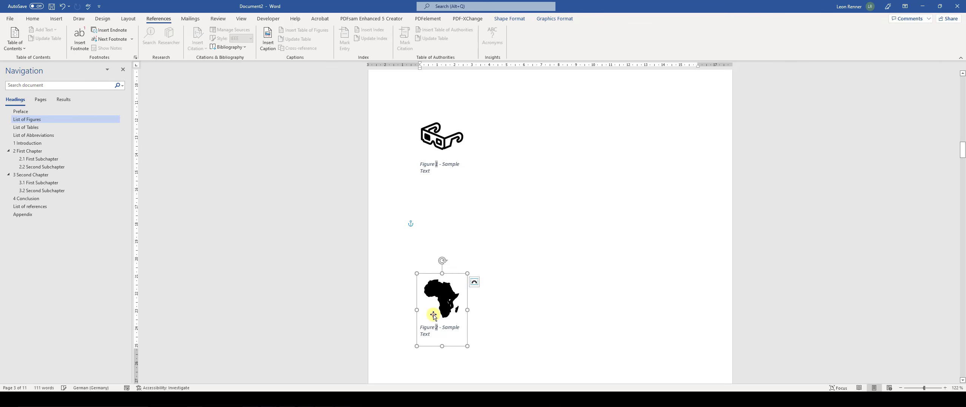
left_click_drag(433, 315, 435, 213)
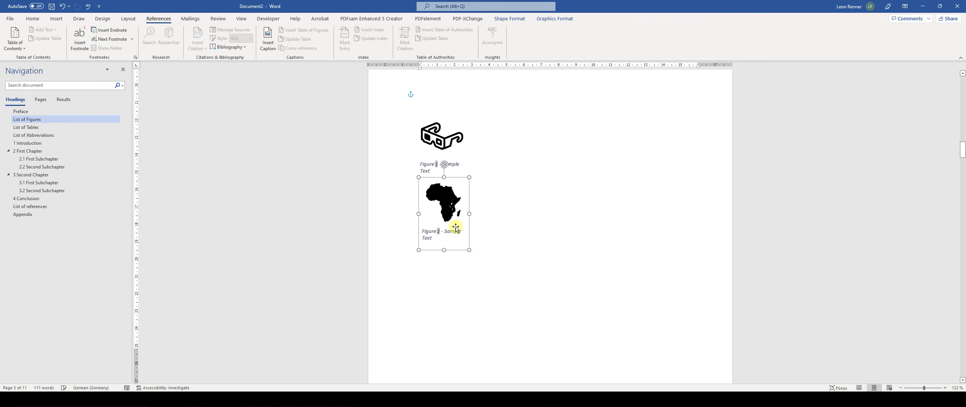
Move the 3D glasses figure's anchor down to a paragraph below the Africa figure's anchor
scroll(455, 227, "up", 3)
left_click(432, 239)
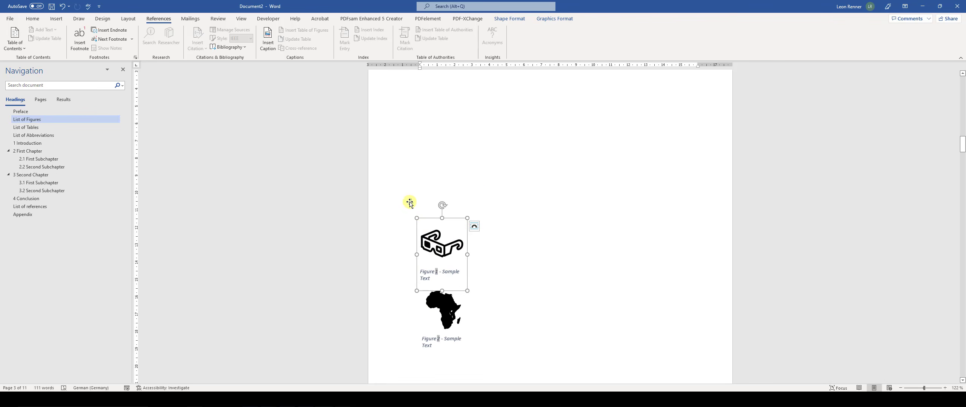
left_click_drag(409, 203, 416, 289)
left_click_drag(411, 340, 411, 355)
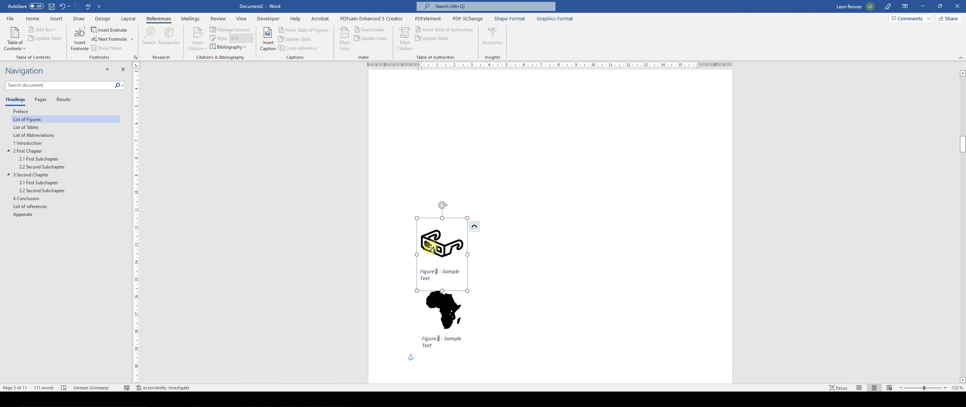
left_click(446, 322)
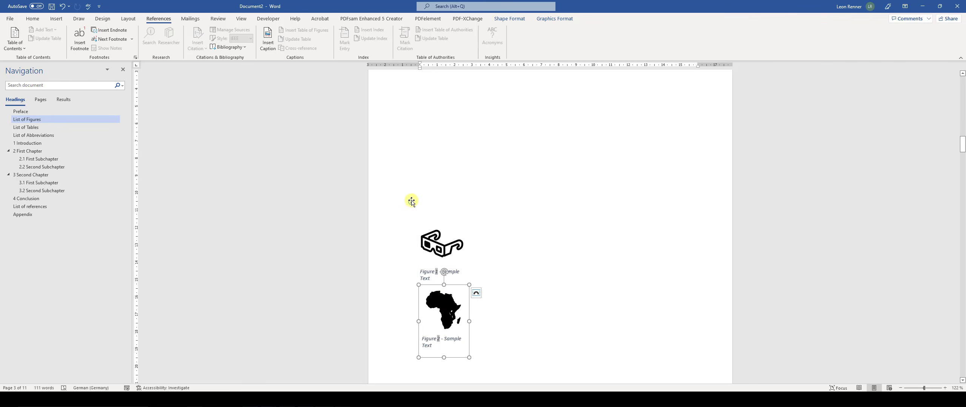
left_click(435, 245)
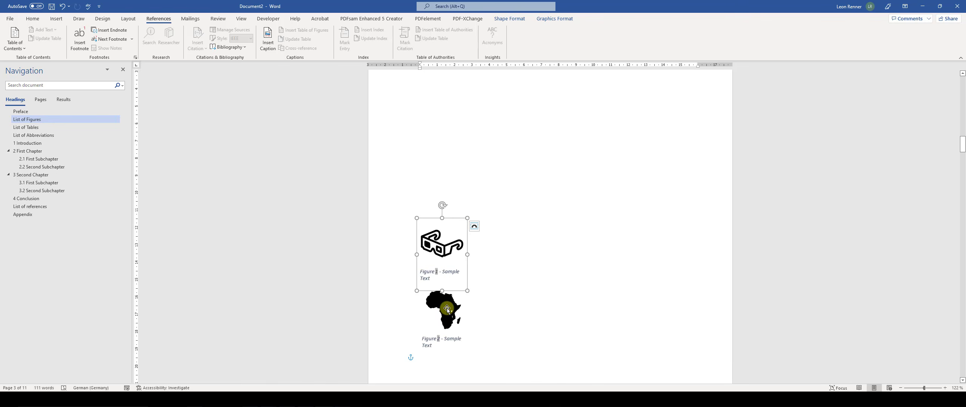
Update the caption number fields of the 3D glasses and Africa figures to follow the changed anchor order
right_click(436, 272)
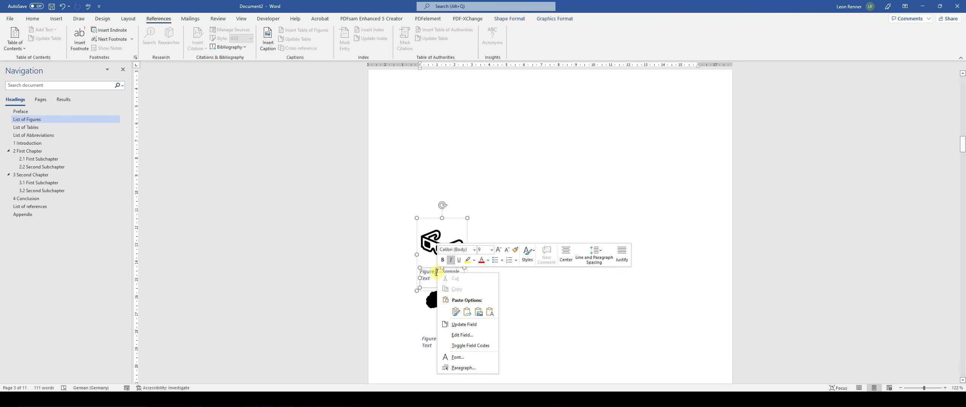
left_click(460, 327)
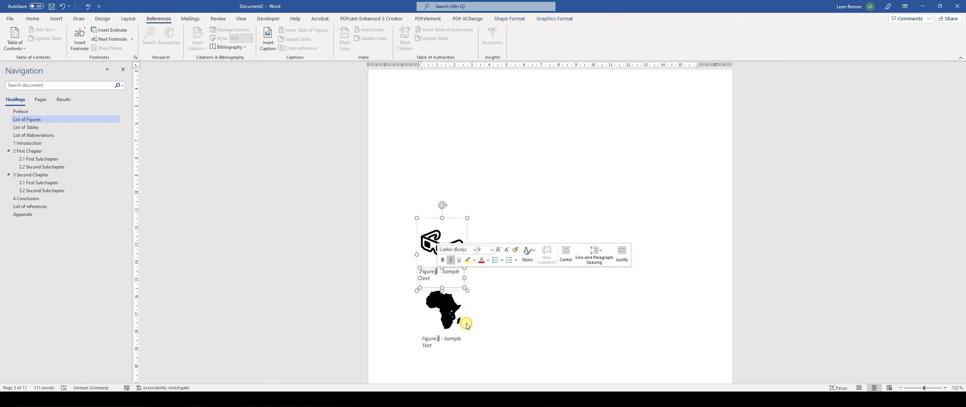
left_click(438, 340)
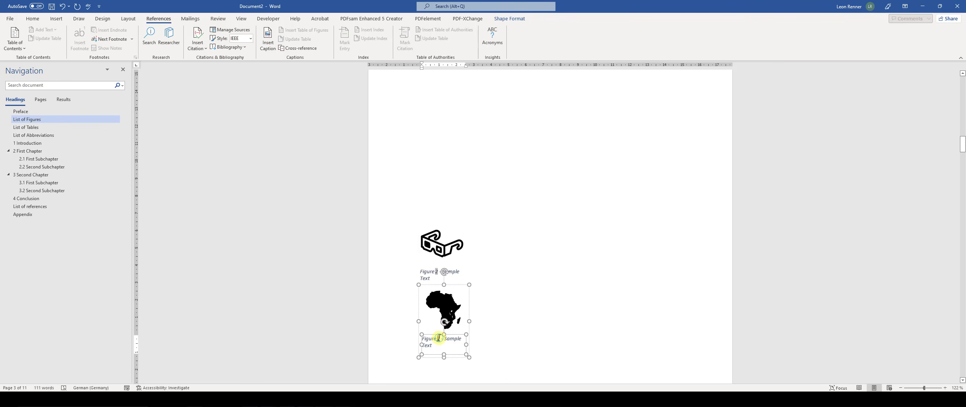
right_click(439, 339)
Rearrange the anchors so the 3D glasses figure's precedes the Africa figure's, and update both caption number fields again
left_click_drag(409, 201, 410, 241)
left_click_drag(412, 207, 412, 207)
left_click_drag(408, 201, 410, 216)
left_click(440, 251)
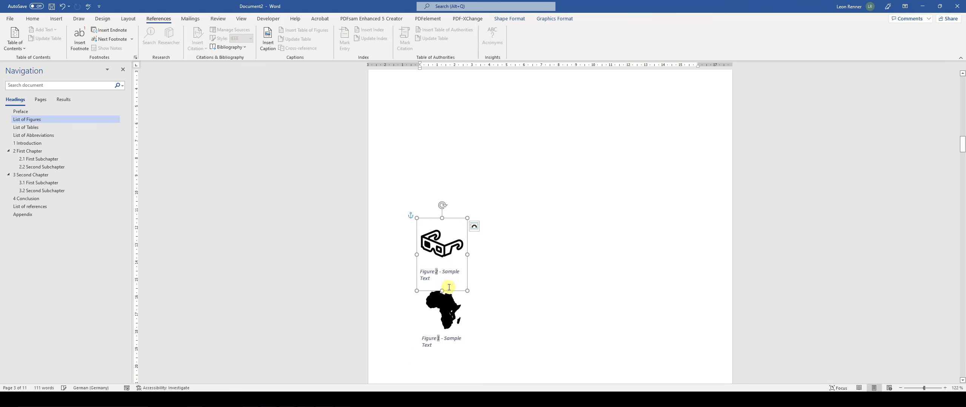
right_click(437, 273)
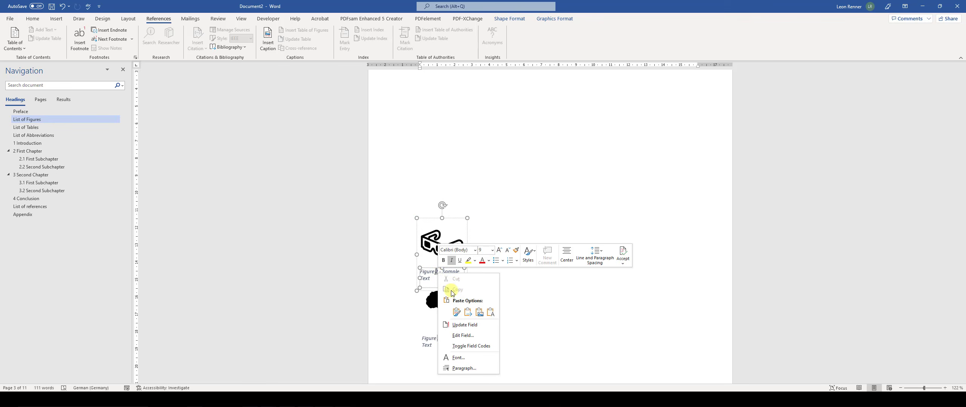
left_click(466, 326)
right_click(438, 339)
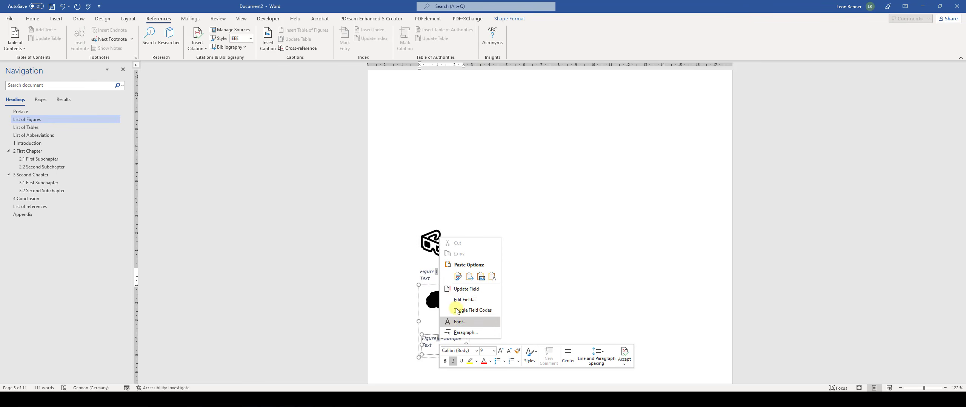
left_click(462, 290)
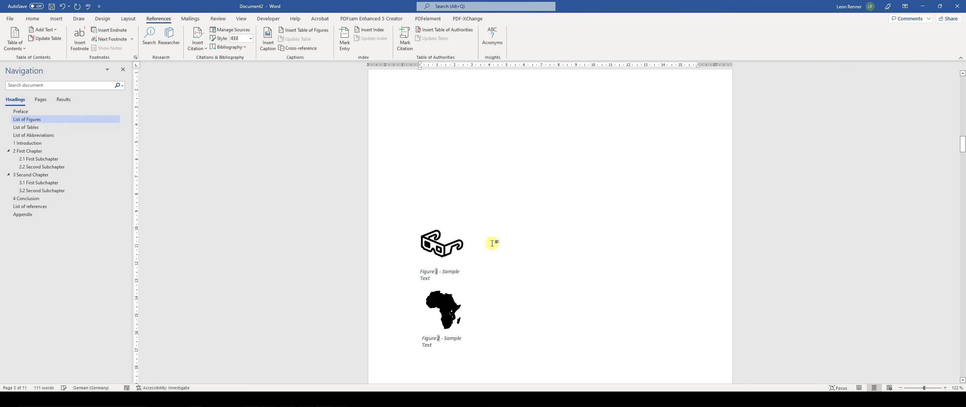
Write "Writing some text." in an empty paragraph between the table of figures and the 3D glasses figure
scroll(492, 244, "up", 3)
scroll(492, 244, "down", 5)
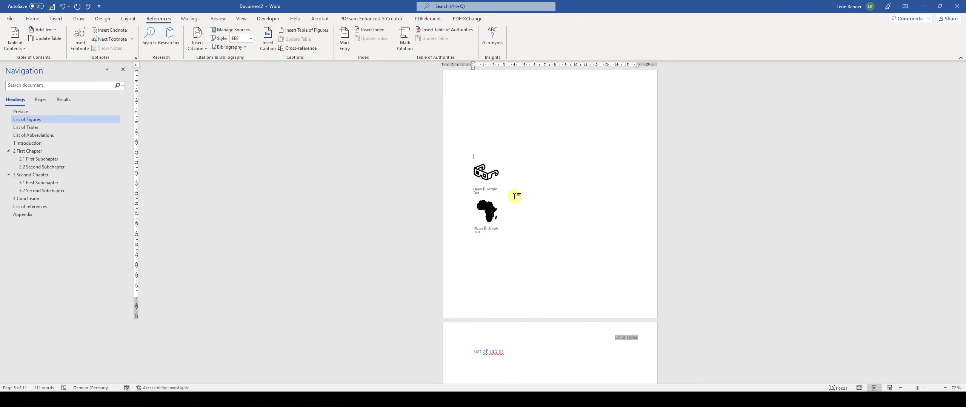
scroll(513, 194, "up", 3)
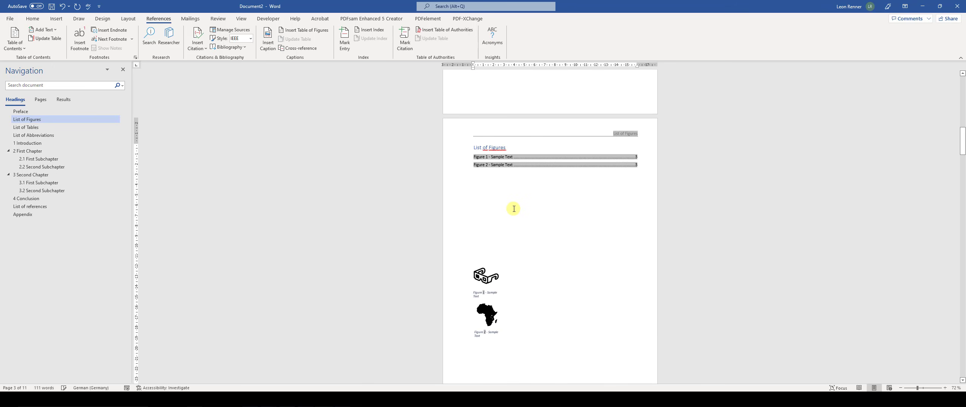
scroll(513, 209, "up", 5)
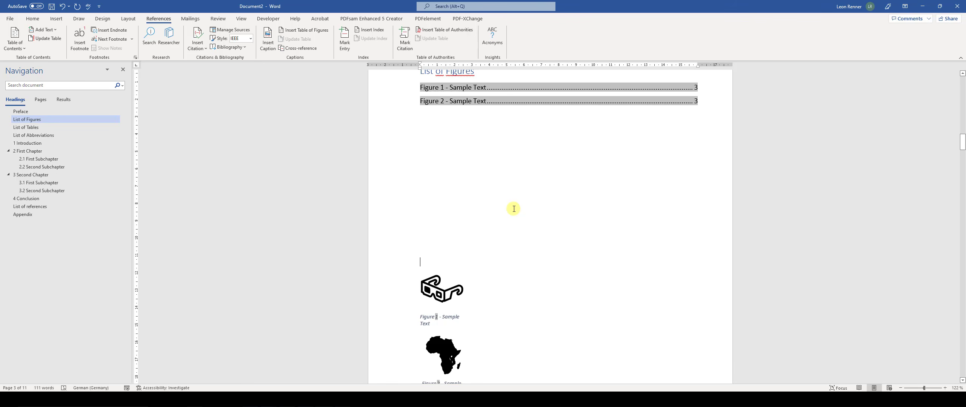
left_click(488, 210)
type("Writing s")
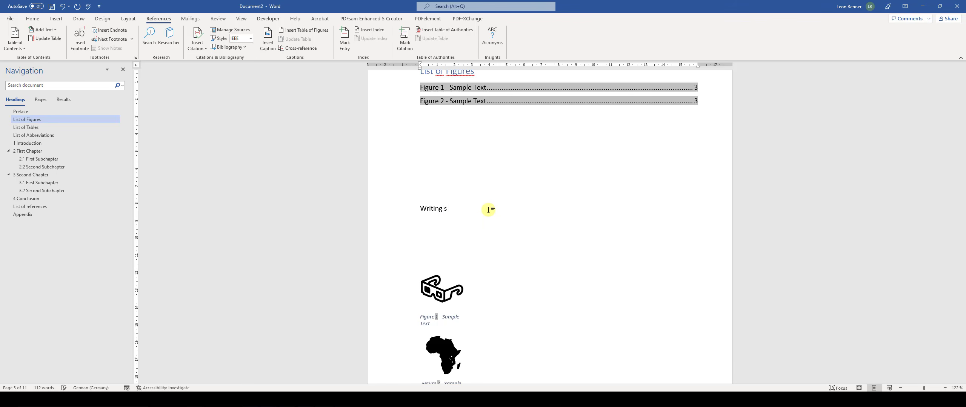
type("ome text.")
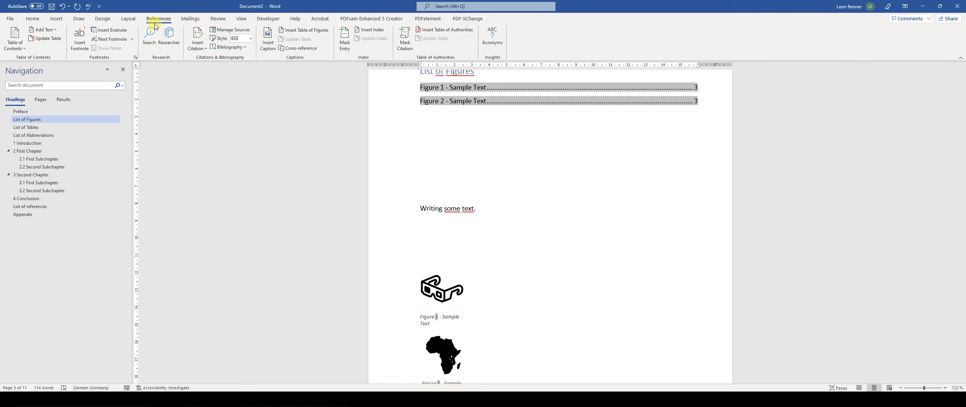
Insert a footnote after "Writing some text." with the note text "Then you can explain"
left_click(79, 48)
scroll(466, 133, "up", 3)
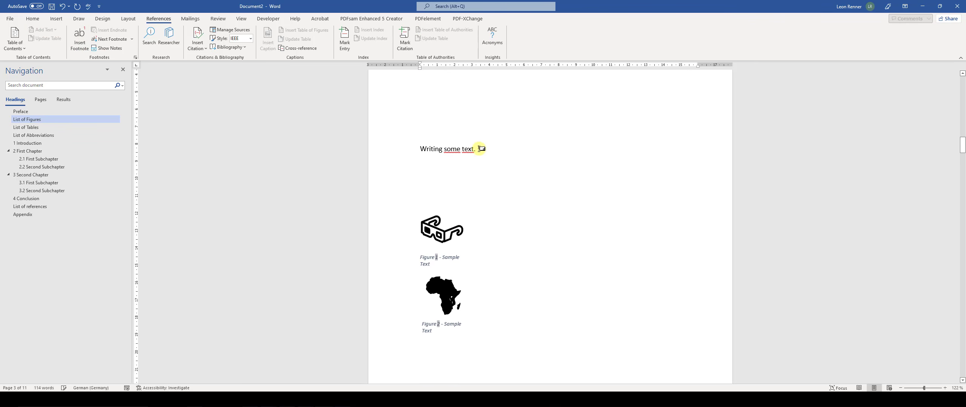
scroll(486, 151, "down", 1)
scroll(486, 153, "down", 8)
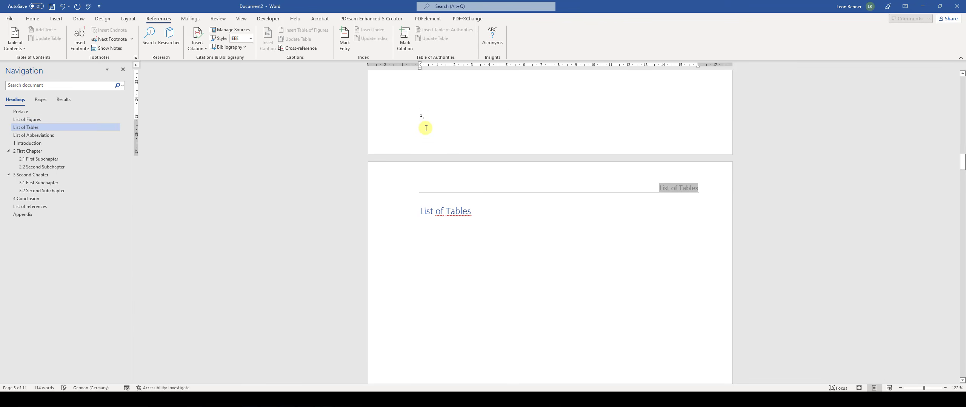
scroll(427, 127, "up", 4)
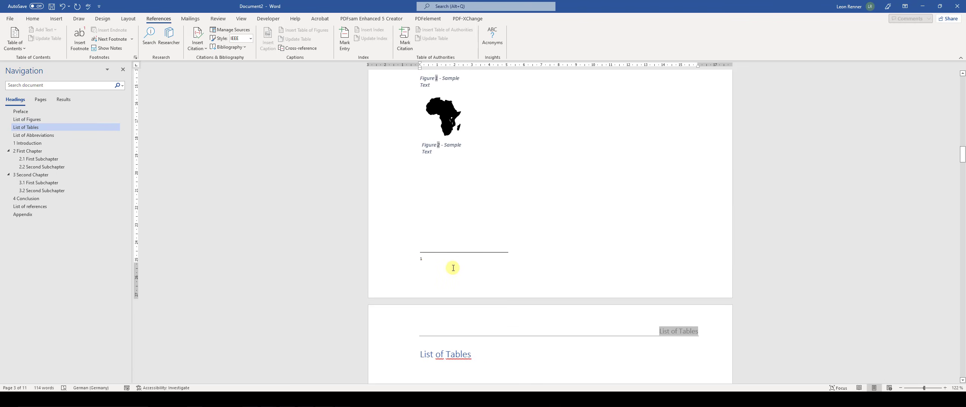
type("Then you ")
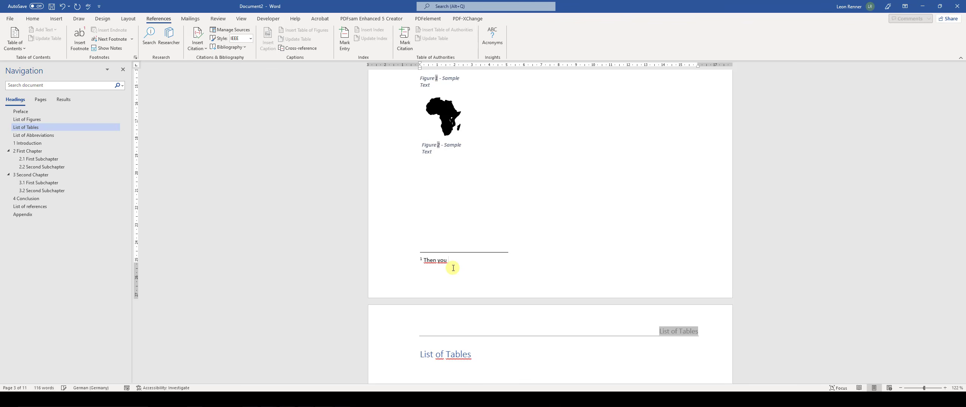
type("can explain")
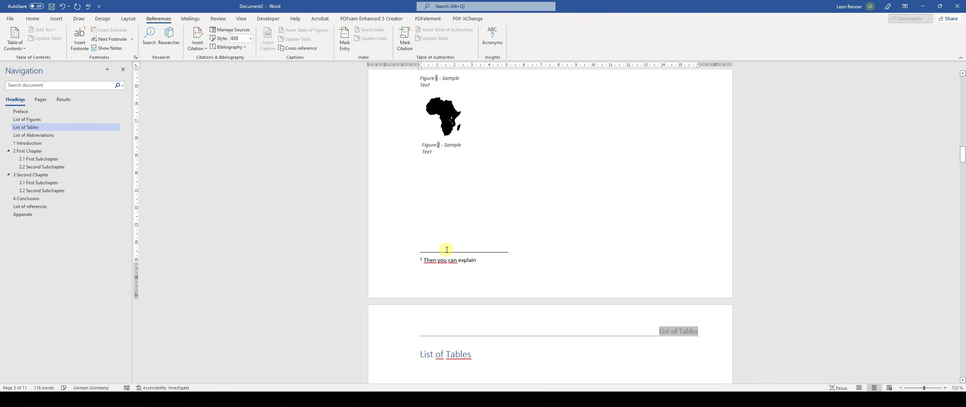
Delete the footnote by removing its reference mark after "Writing some text."
scroll(462, 229, "up", 6)
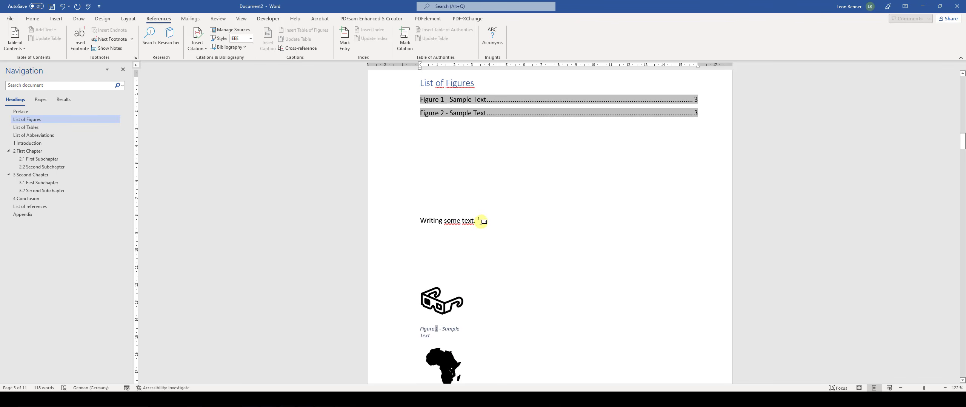
left_click(485, 219)
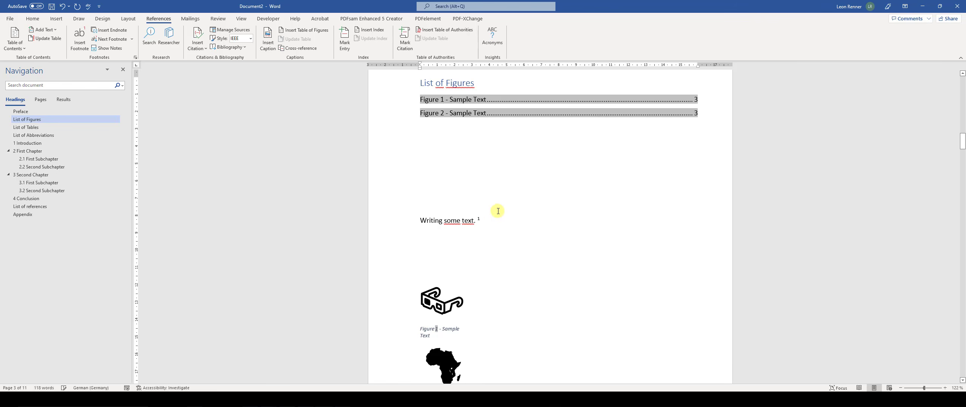
key("BackSpace")
key("BackSpace")
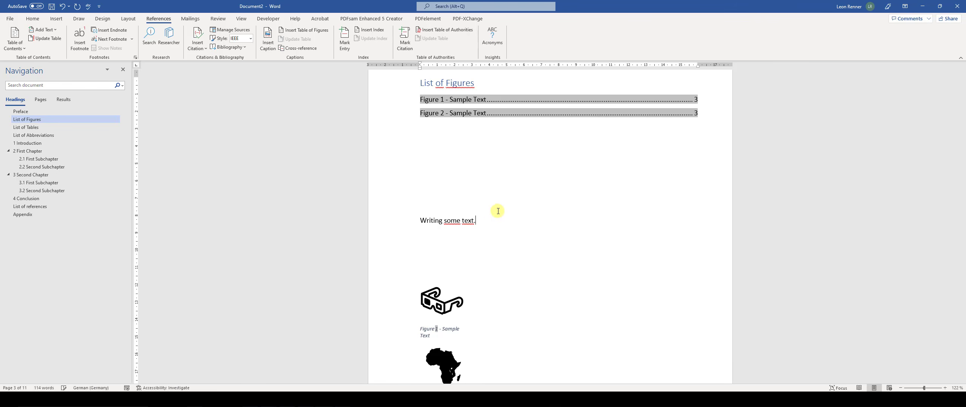
Insert an endnote after "Writing some text." and examine where its note is placed relative to the Appendix and List of references
scroll(498, 211, "down", 7)
scroll(497, 211, "up", 6)
left_click(116, 31)
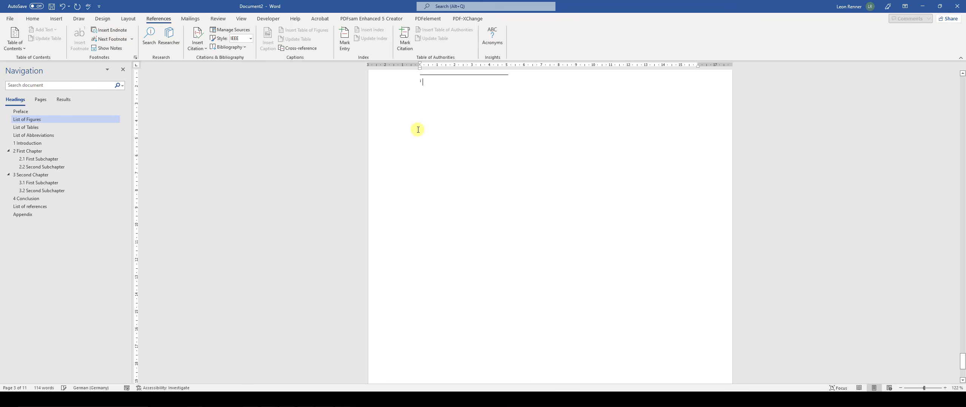
scroll(593, 220, "down", 1, "ctrl")
scroll(524, 149, "down", 3, "ctrl")
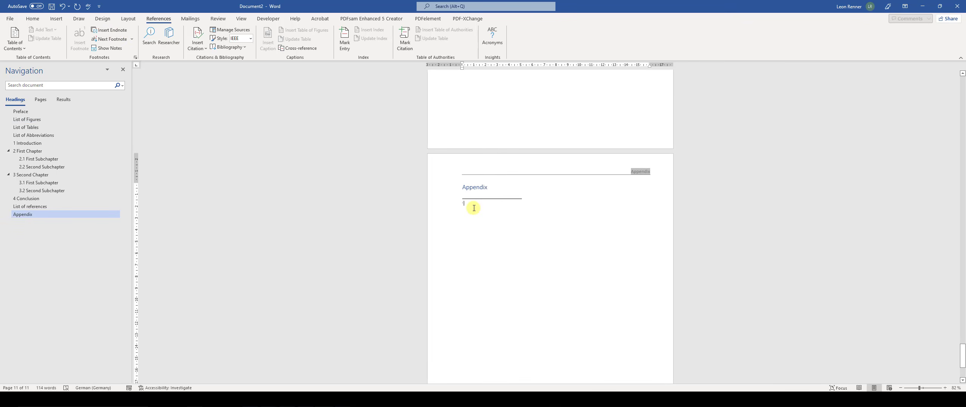
scroll(474, 211, "up", 6)
scroll(468, 217, "up", 2)
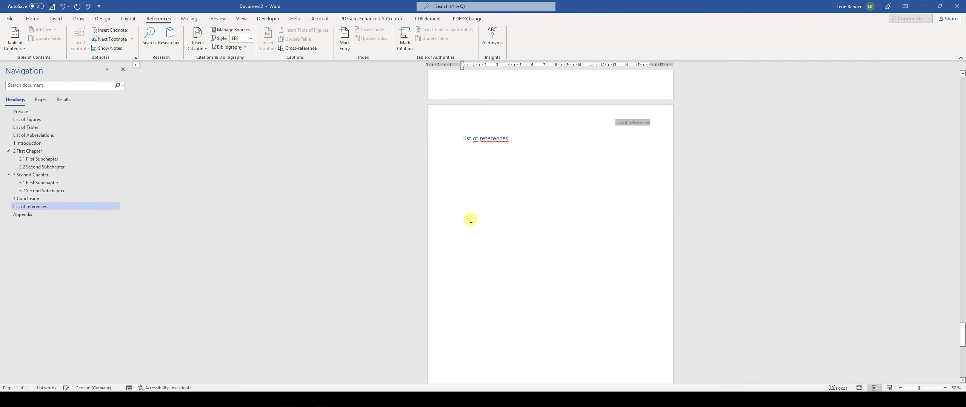
scroll(467, 218, "down", 8)
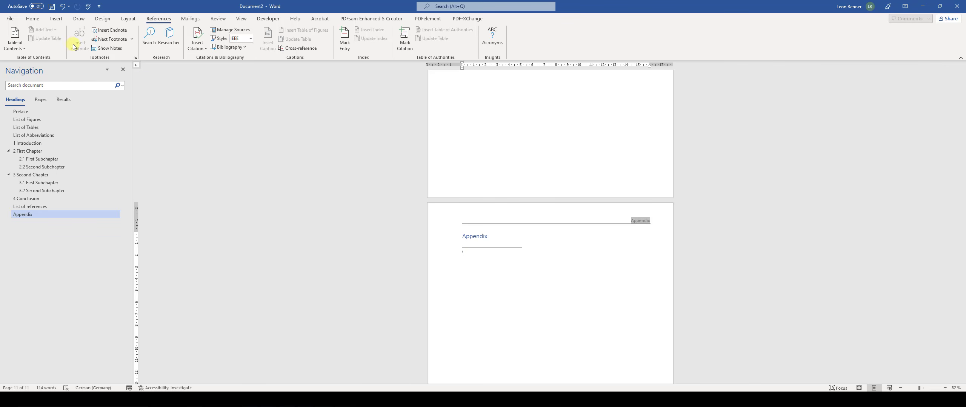
Remove the endnote by deleting its reference mark after "Writing some text."
key("BackSpace")
key("BackSpace")
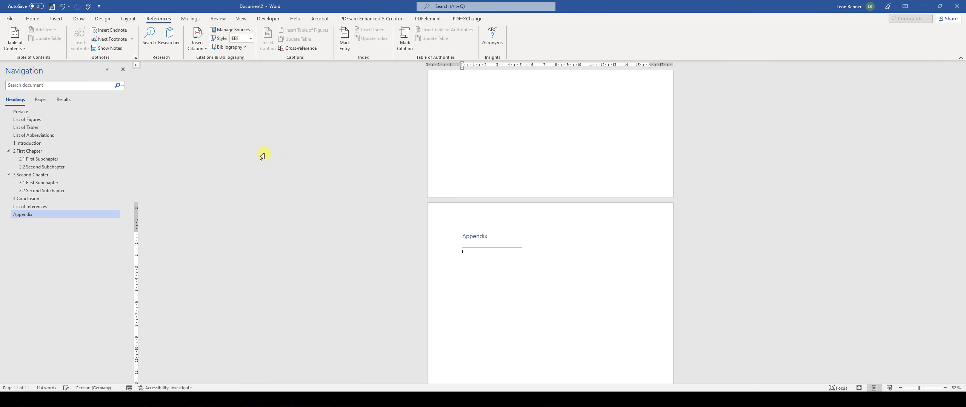
left_click_drag(962, 342, 962, 81)
scroll(641, 211, "down", 10)
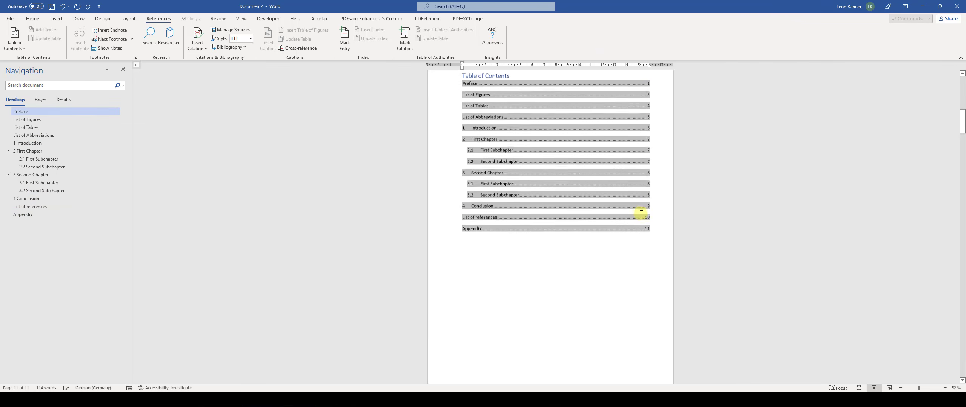
scroll(641, 214, "down", 10)
left_click(511, 319)
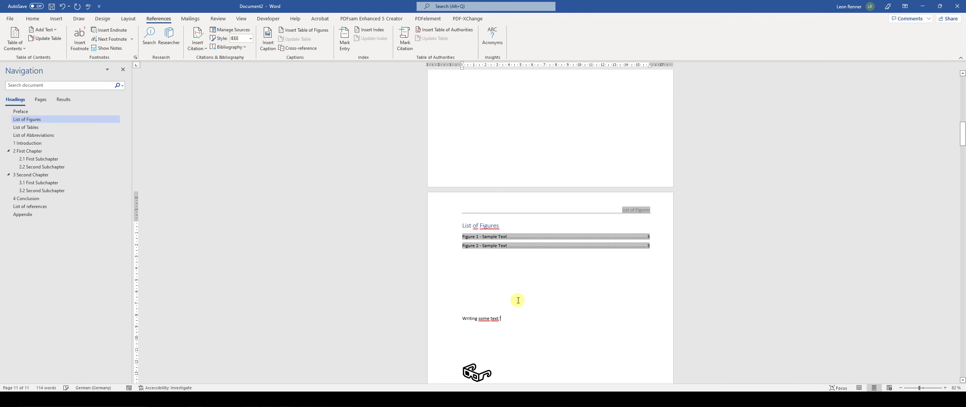
key("BackSpace")
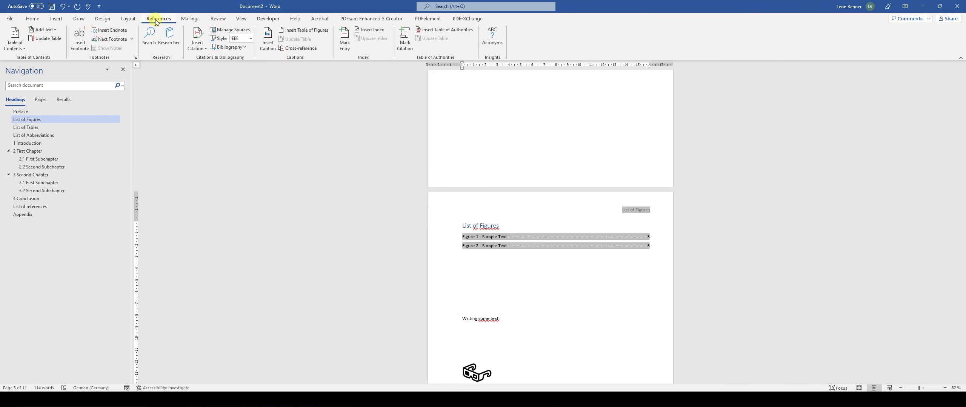
Start a new citation source after "Writing some text.", preview the Web site source type, and set the type back to Book
left_click(200, 52)
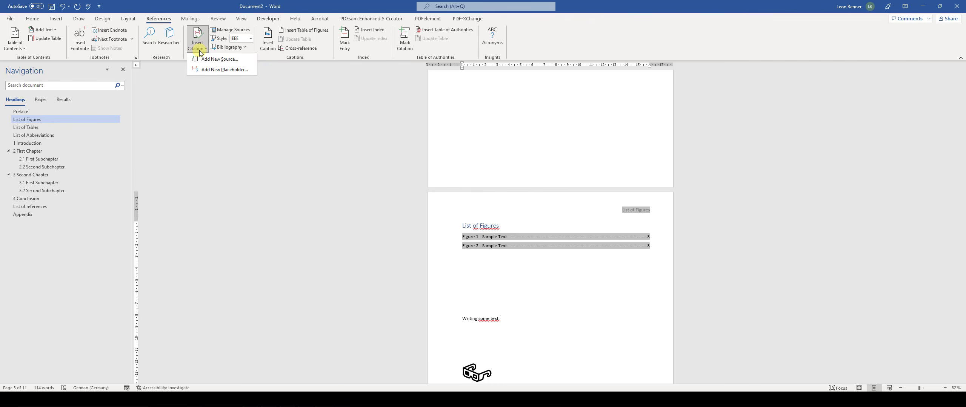
left_click(225, 63)
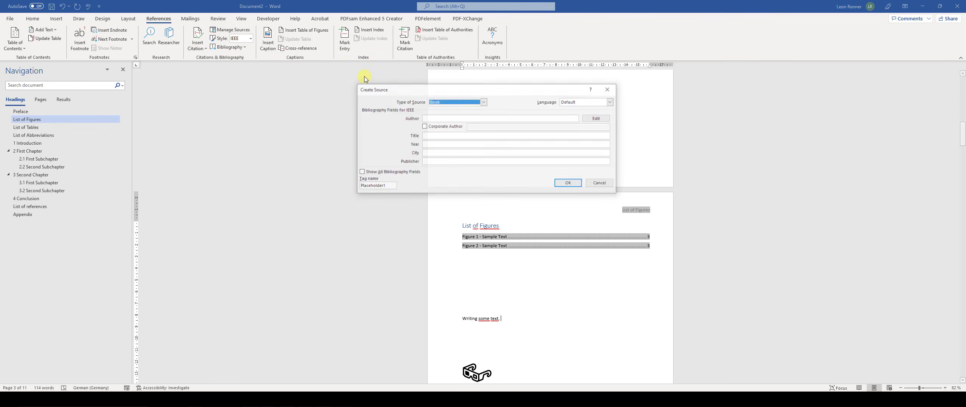
left_click(454, 102)
scroll(482, 117, "down", 2)
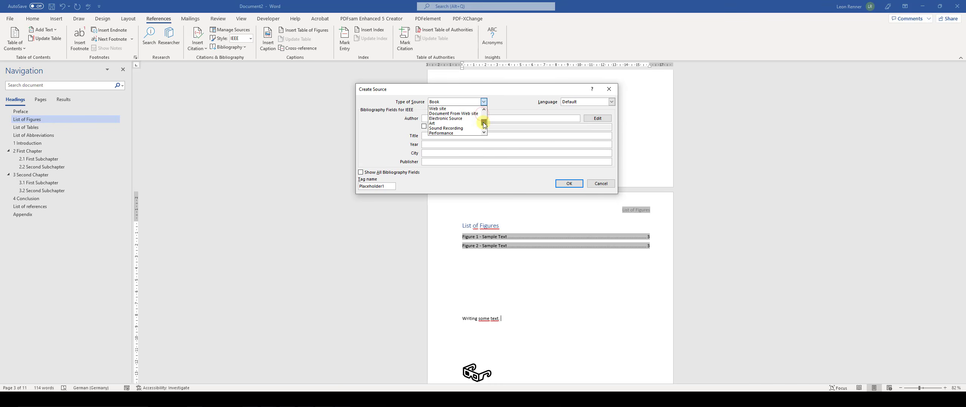
left_click(451, 109)
left_click(460, 101)
scroll(461, 118, "up", 2)
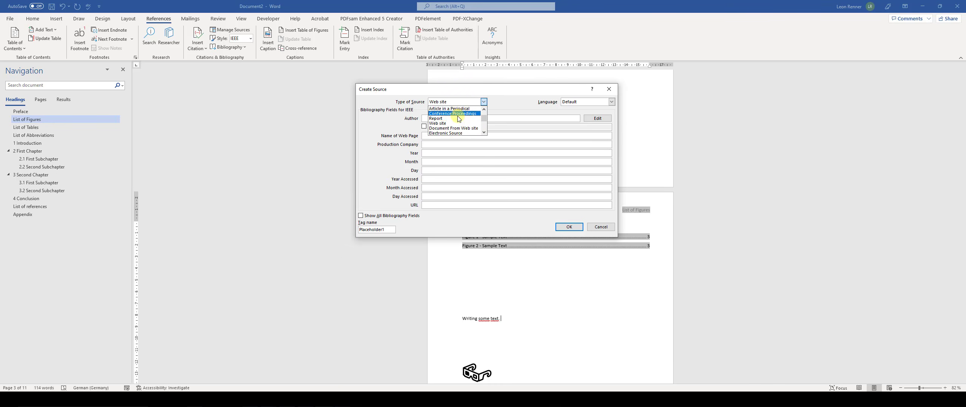
left_click(441, 109)
Add an author to the book source with the placeholder last name "Last Name" and first name "First Name"
left_click(437, 119)
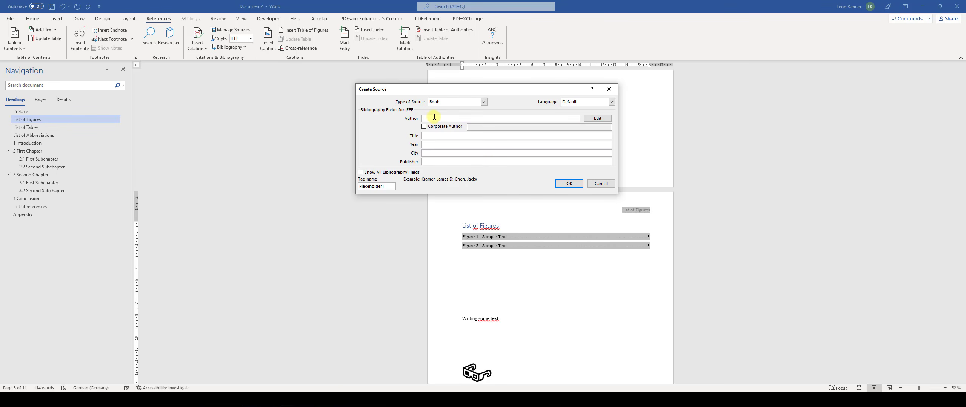
left_click(589, 120)
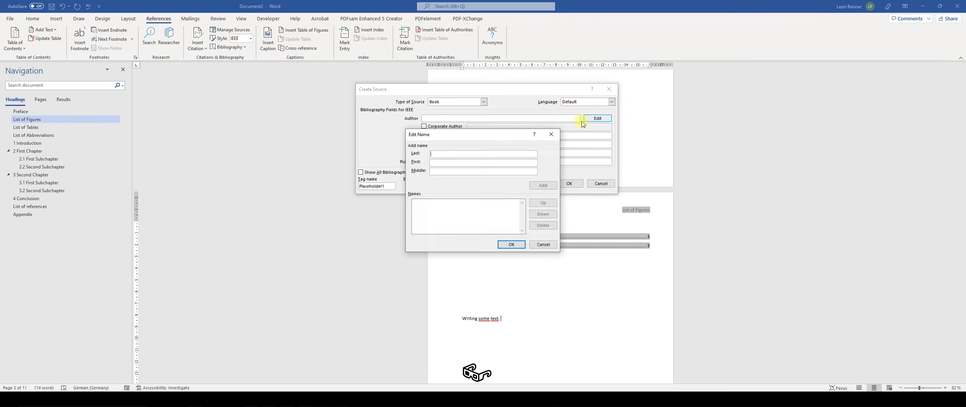
left_click(447, 155)
type("Last")
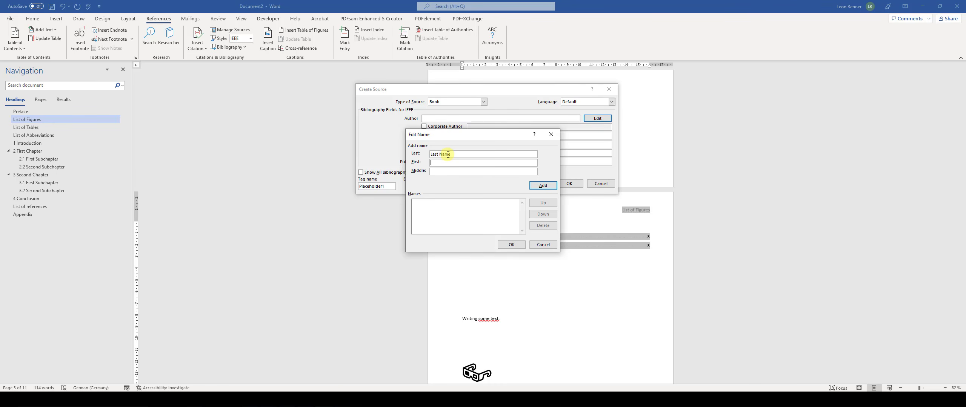
type("First Name")
left_click(541, 185)
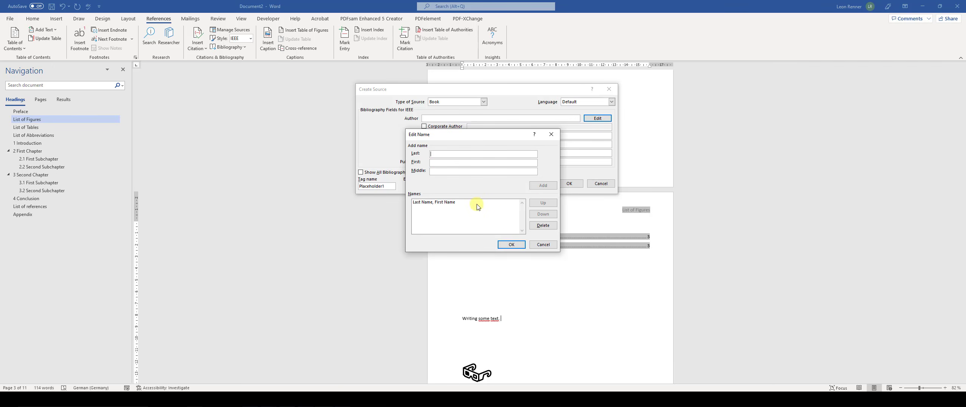
left_click(511, 245)
Fill in the book source with title "Title", year 2000, city "City" and publisher "Publisher"
left_click(443, 135)
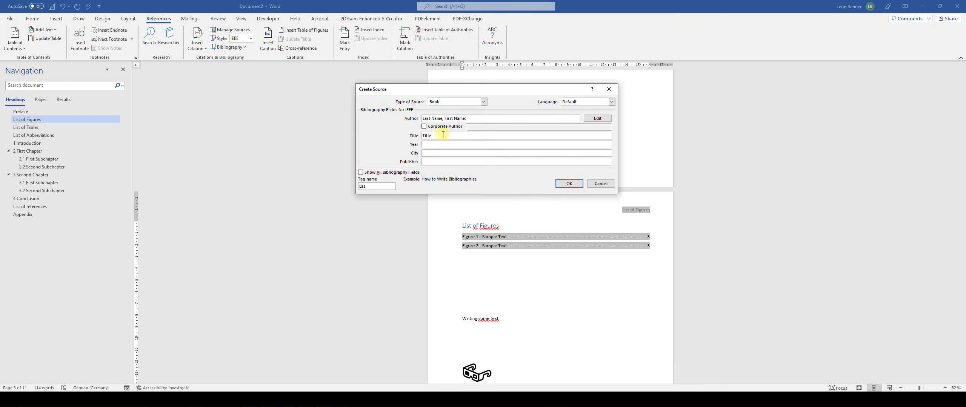
left_click(433, 145)
type("2000")
left_click(431, 154)
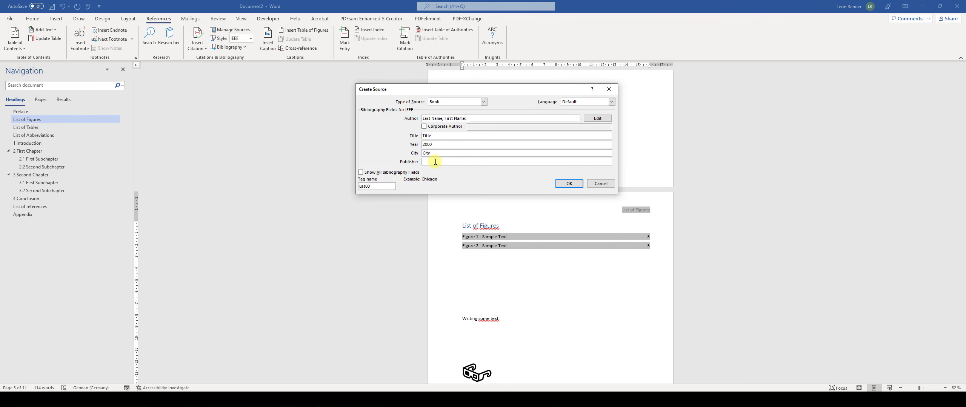
left_click(436, 161)
type("Publisher")
Show all bibliography fields of the book source, review them, and save the source as a citation
left_click(362, 174)
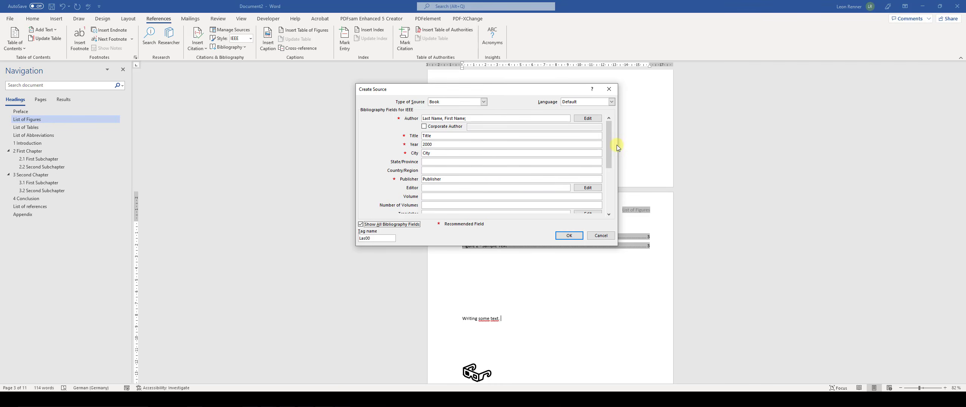
left_click_drag(608, 144, 611, 218)
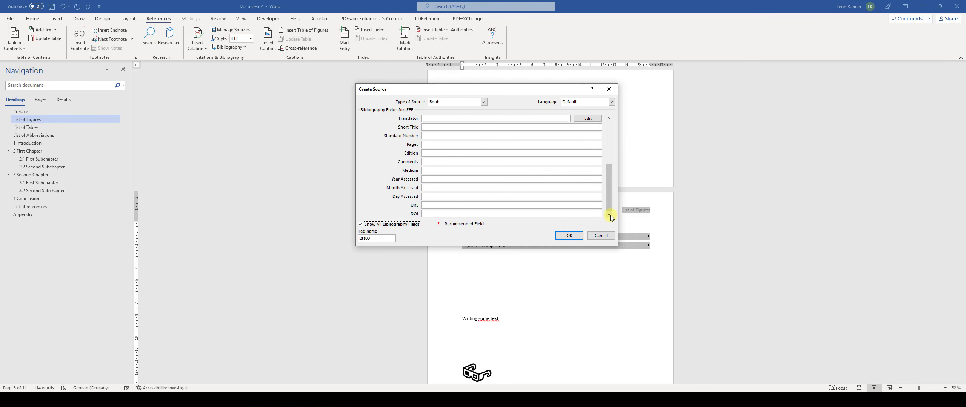
left_click(568, 235)
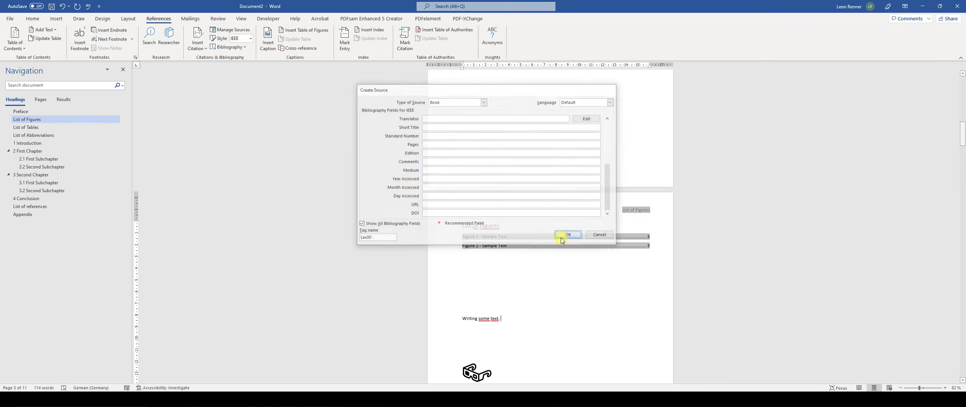
Change the document's citation style to Harvard - Anglia
scroll(505, 325, "up", 5)
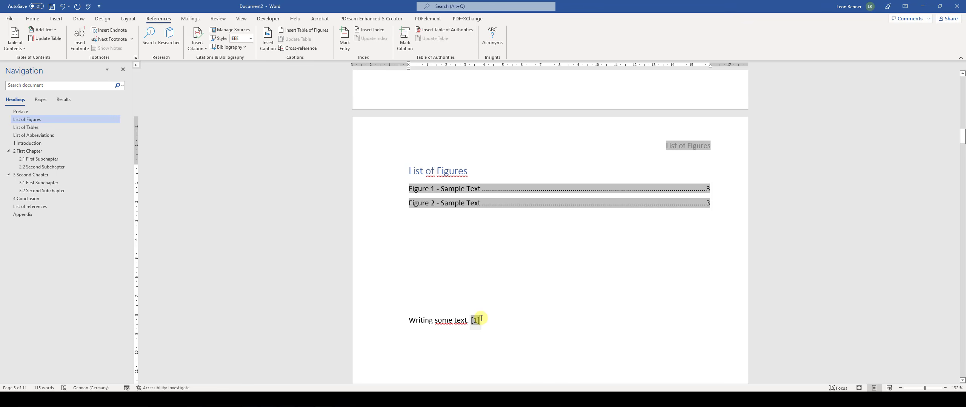
left_click(249, 39)
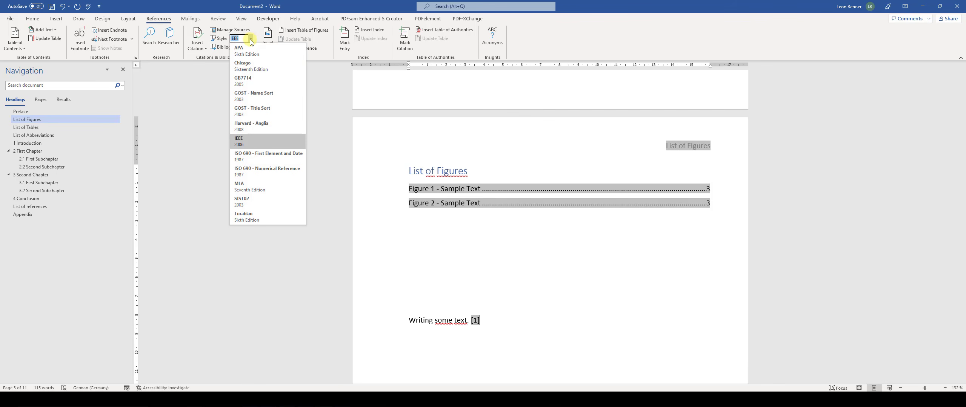
left_click(246, 129)
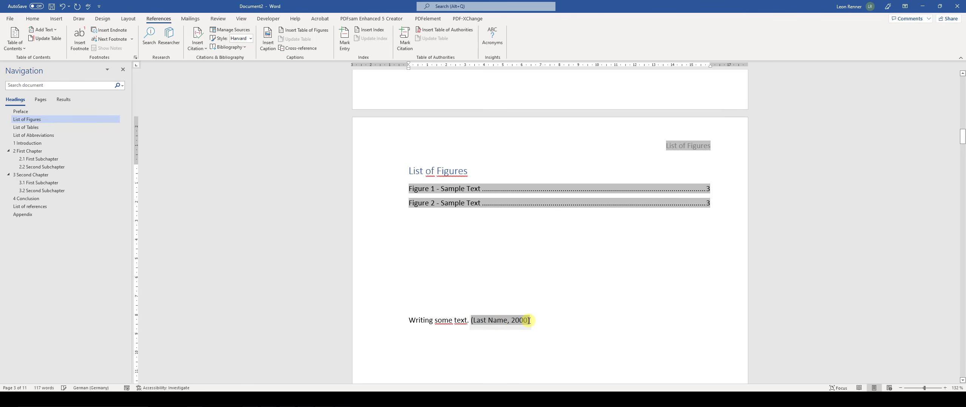
left_click(250, 39)
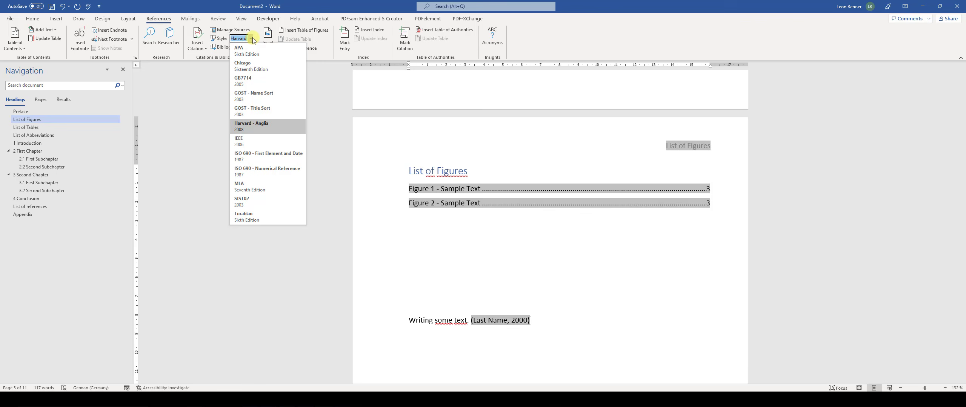
left_click(184, 123)
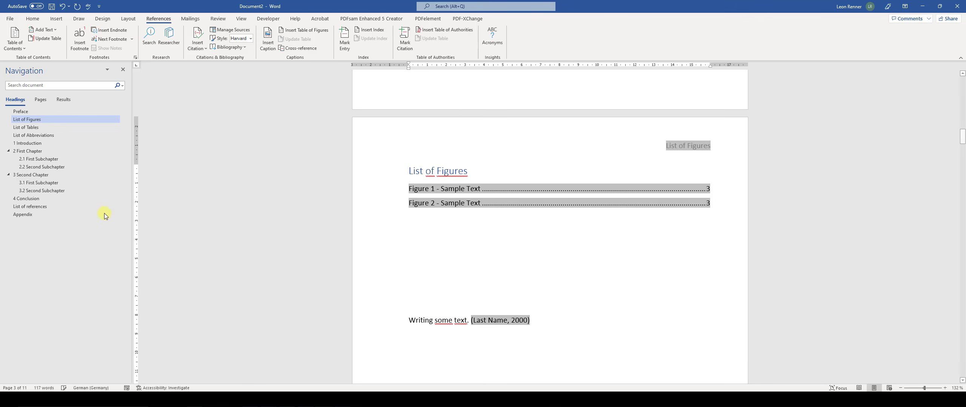
Add a paragraph below the "List of references" heading and insert the built-in Bibliography there
left_click(39, 206)
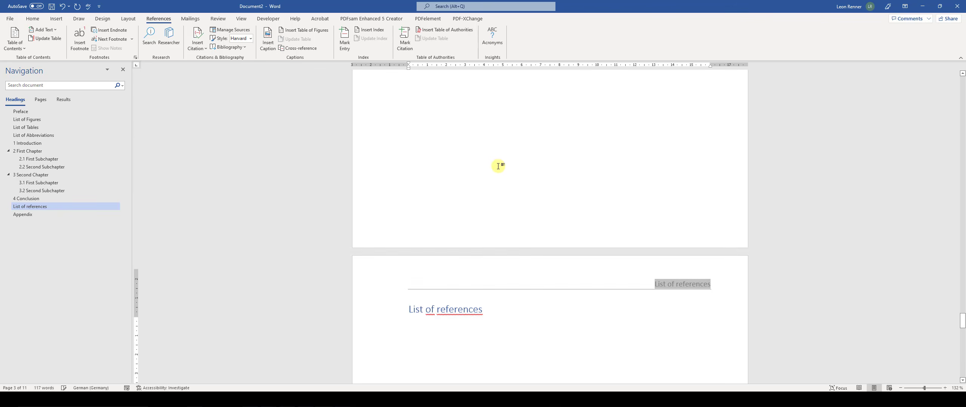
key("Return")
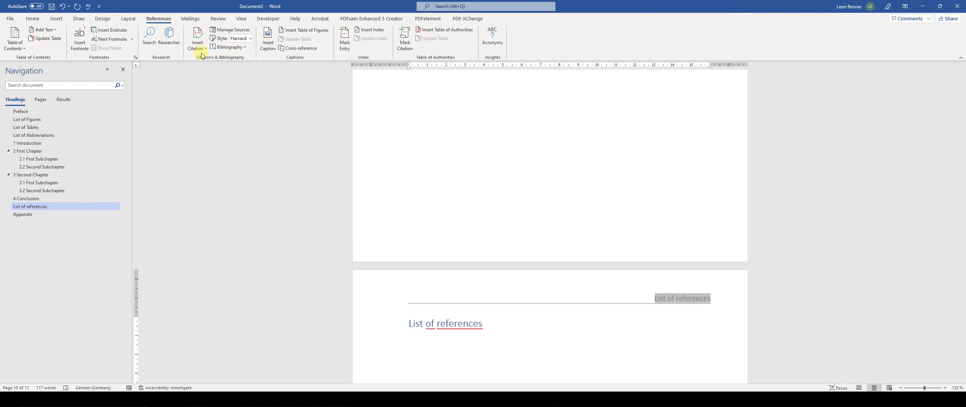
left_click(242, 47)
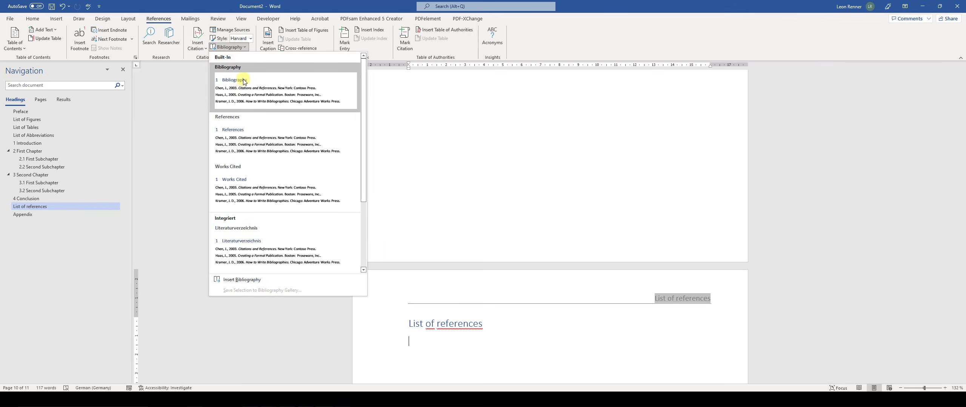
left_click(244, 90)
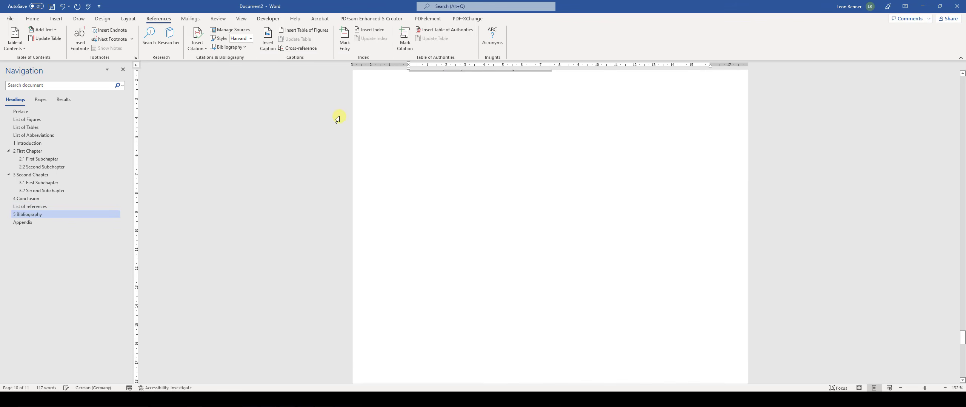
scroll(420, 196, "up", 5)
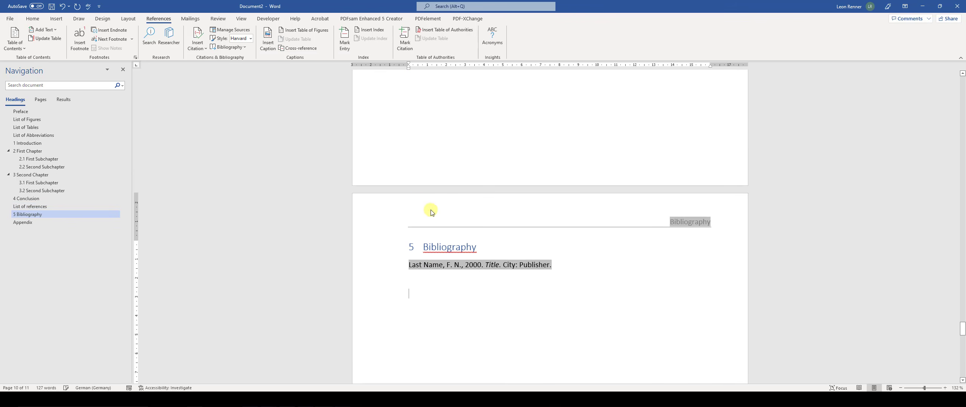
left_click(415, 249)
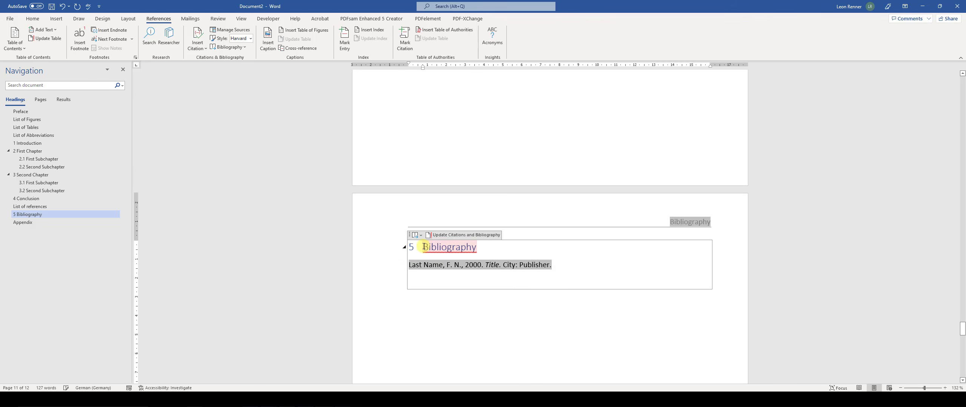
Remove the chapter number from the "Bibliography" heading and delete the "List of references" heading with its leftover empty paragraph
left_click(32, 19)
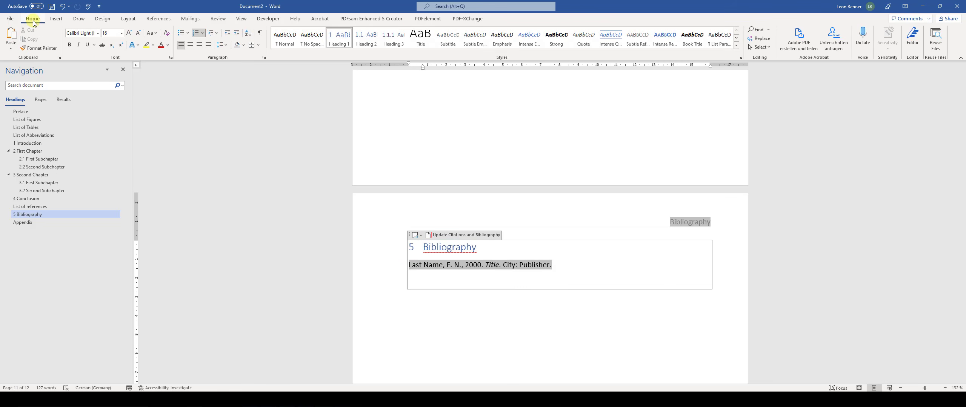
left_click(195, 33)
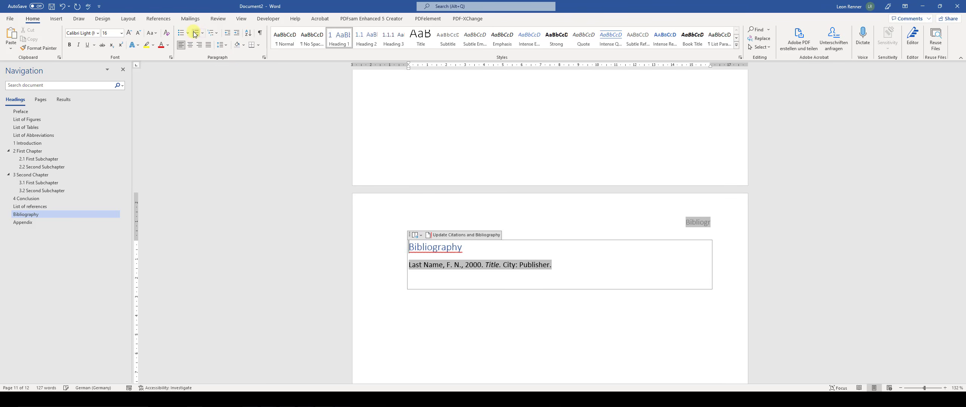
scroll(438, 199, "up", 12)
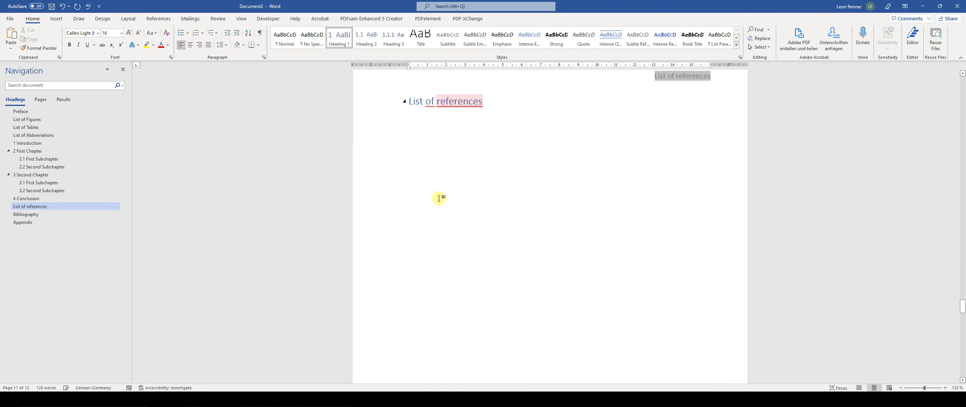
left_click(349, 179)
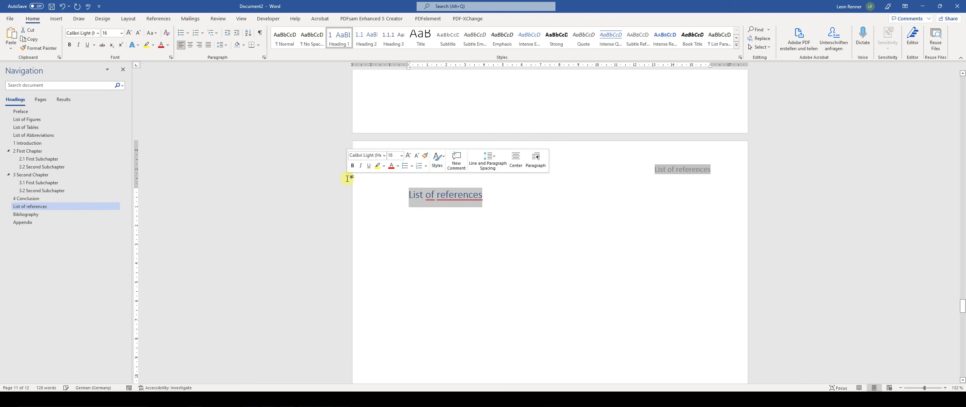
key("Delete")
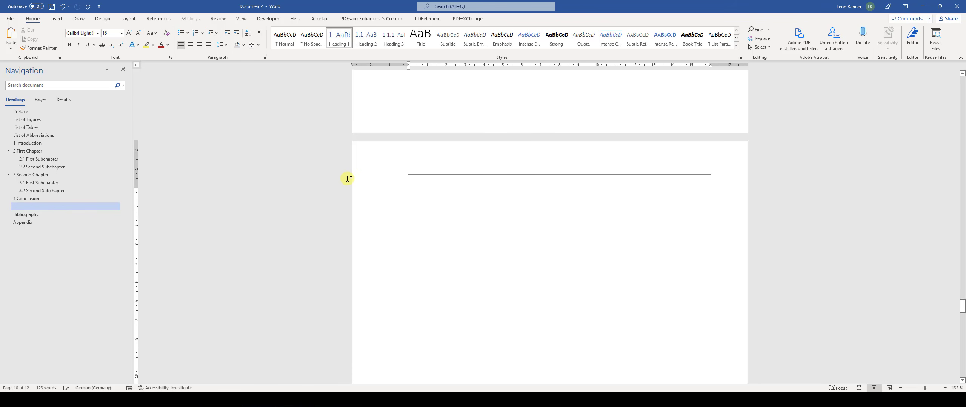
key("Delete")
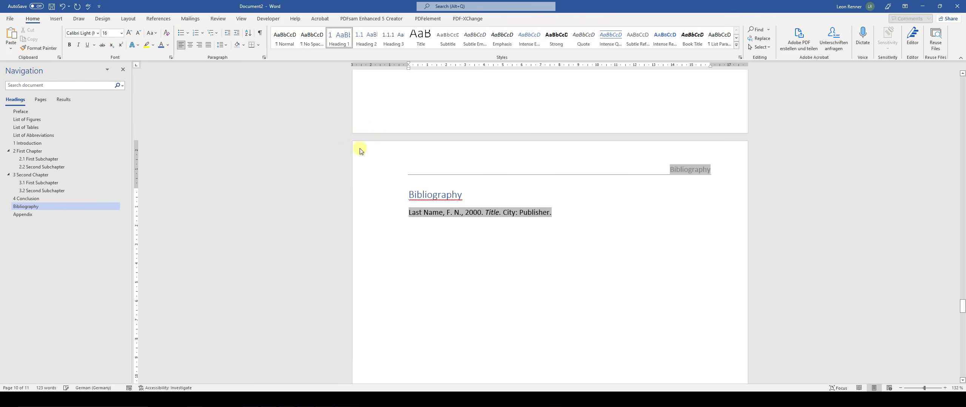
Try the citation styles IEEE, GOST - Title Sort and GOST - Name Sort on the bibliography, and settle on APA
left_click(477, 264)
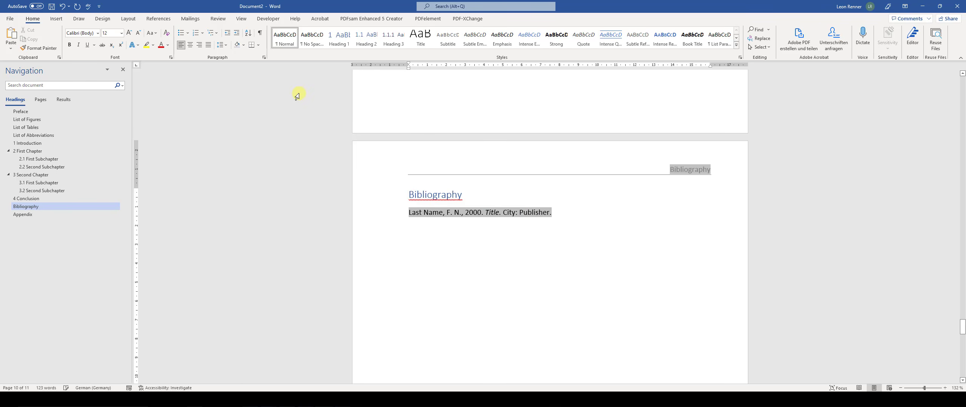
left_click(156, 18)
left_click(251, 38)
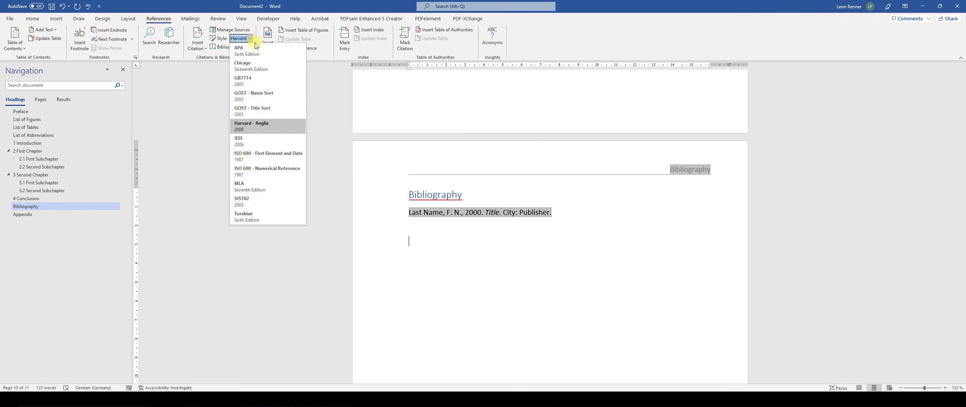
left_click(264, 140)
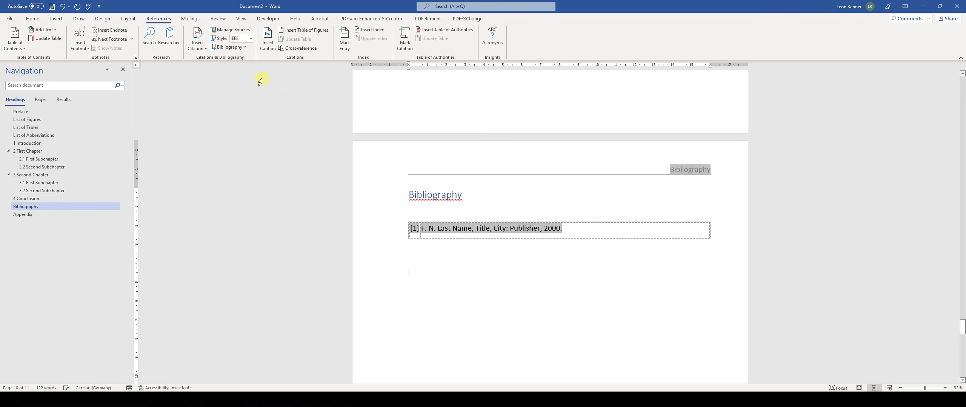
left_click(250, 38)
left_click(257, 108)
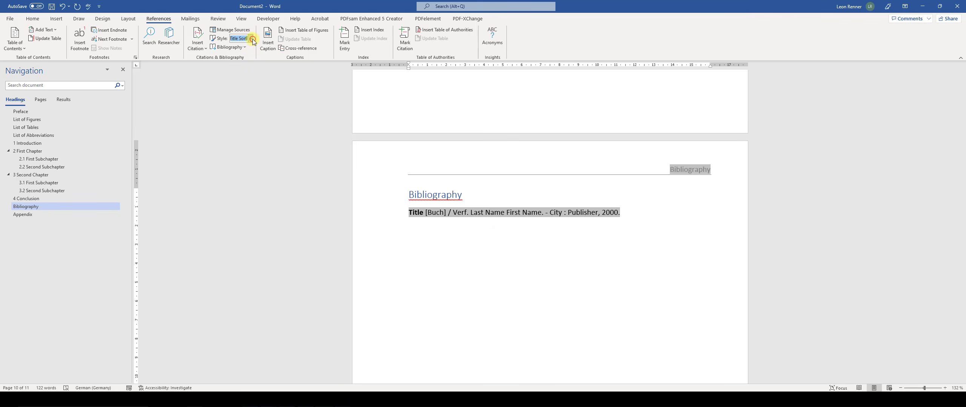
left_click(252, 38)
left_click(259, 94)
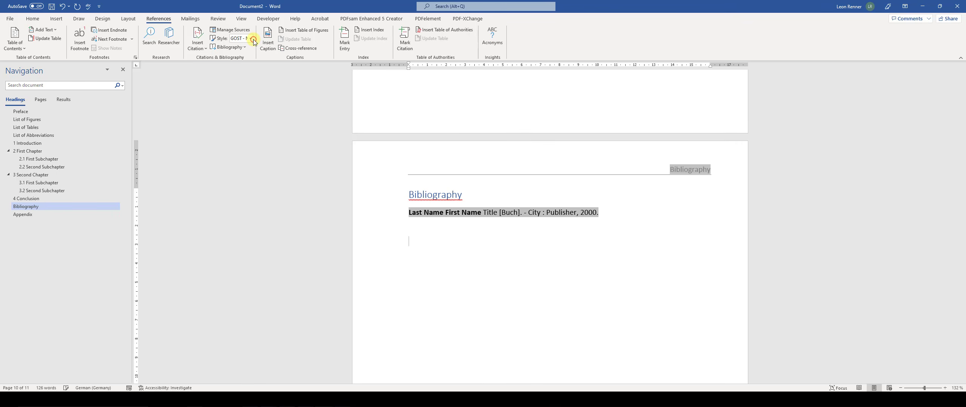
left_click(252, 39)
left_click(258, 52)
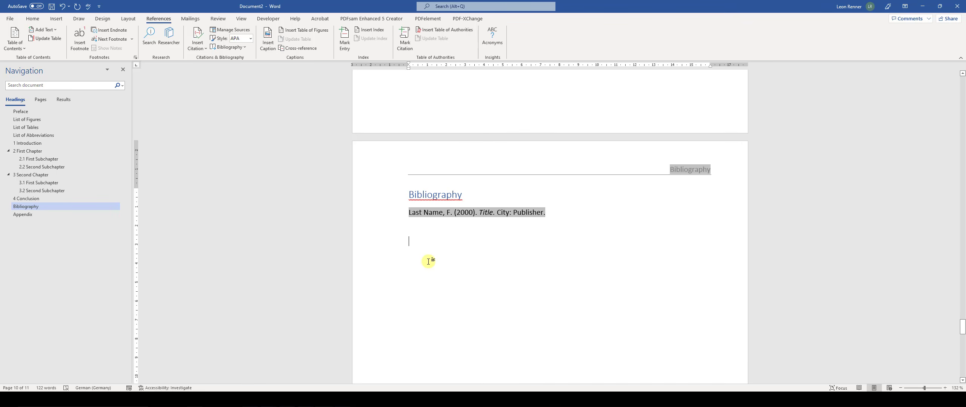
Review the table of contents and inspect its custom table of contents settings without changing them
scroll(428, 261, "down", 5)
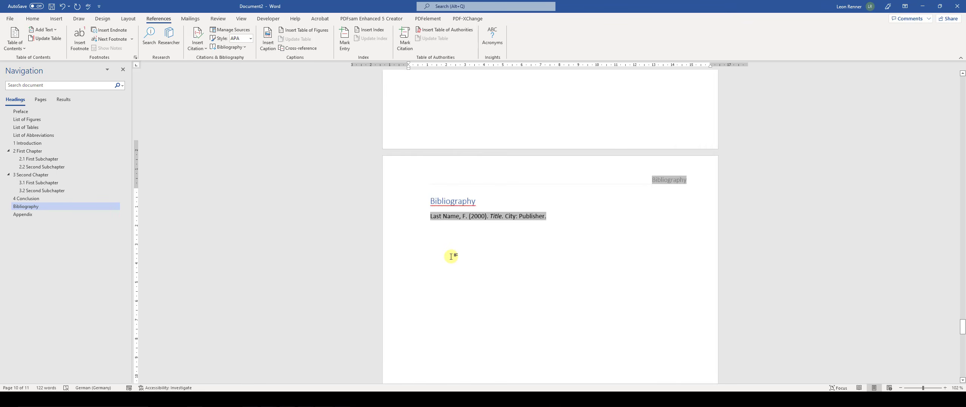
scroll(446, 261, "up", 3)
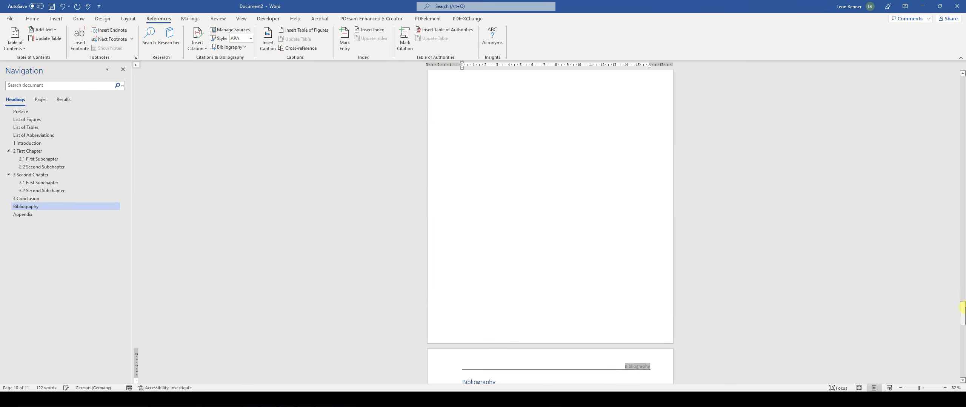
mouse_move(962, 314)
left_mouse_down()
mouse_move(963, 375)
mouse_move(962, 324)
left_mouse_up()
scroll(587, 273, "up", 6)
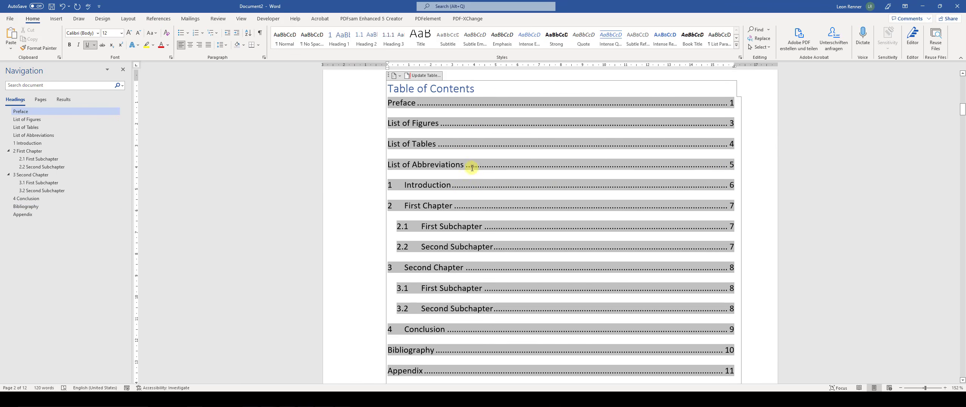
scroll(396, 140, "down", 3)
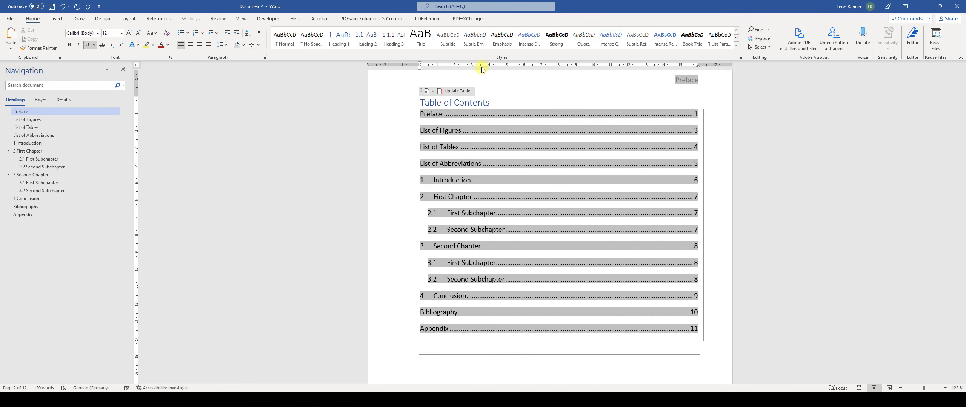
left_click(498, 376)
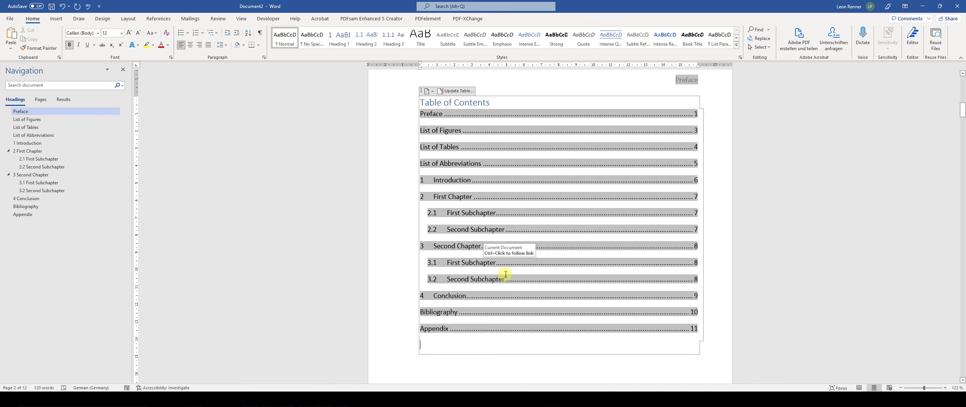
left_click(161, 22)
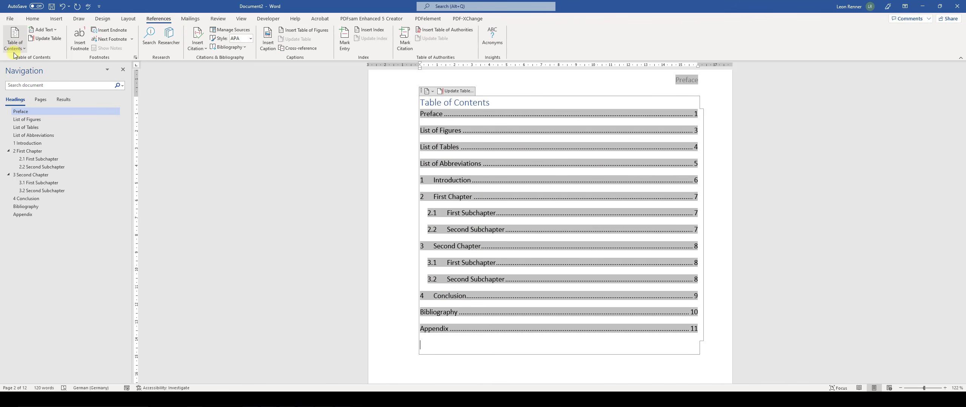
left_click(15, 40)
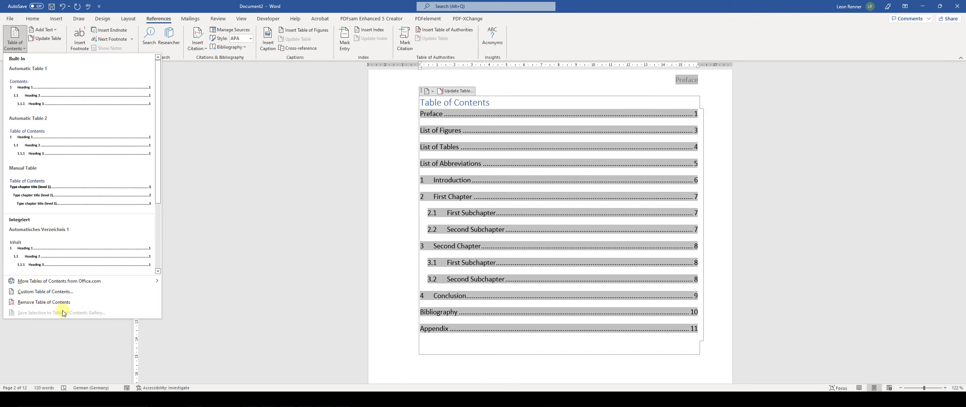
left_click(56, 293)
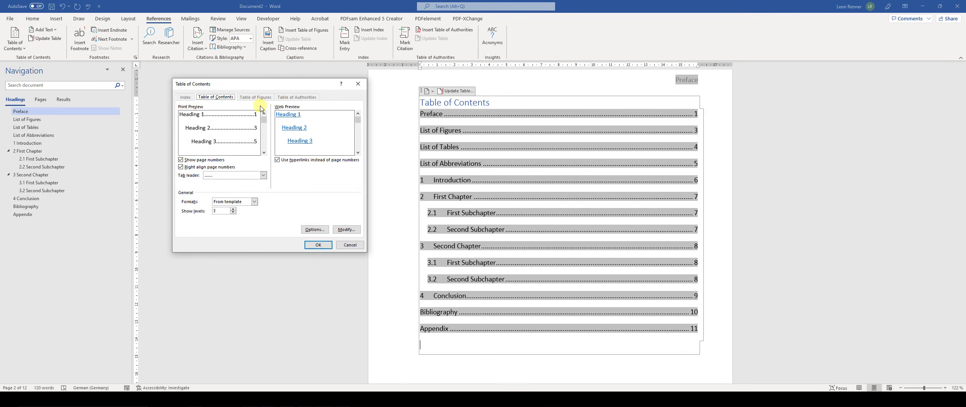
left_click(358, 84)
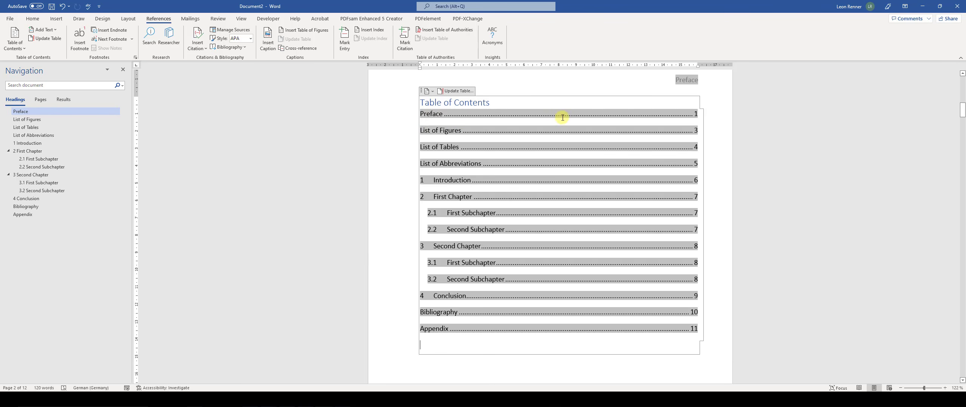
Modify the TOC 1 style so that the first-level entries in the table of contents are bold
left_click(27, 21)
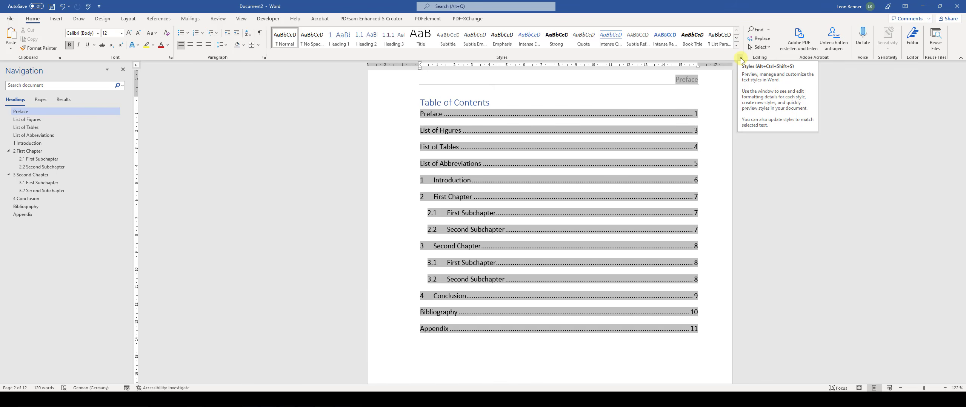
left_click(740, 57)
left_click_drag(434, 282, 270, 56)
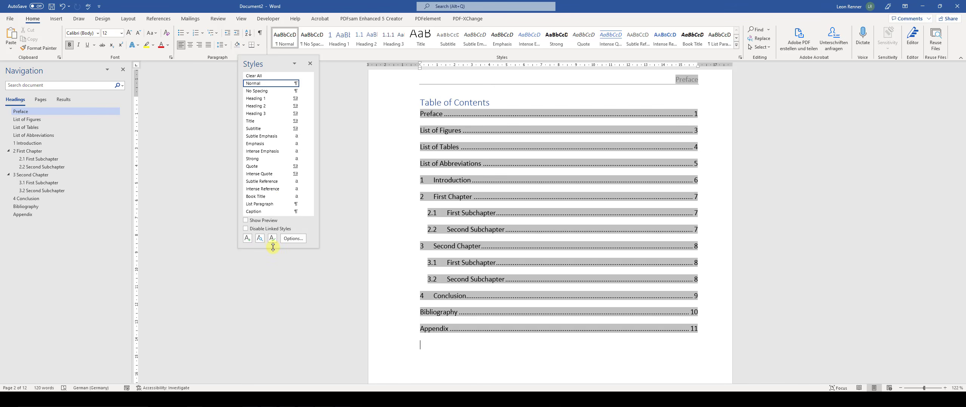
left_click_drag(273, 248, 275, 304)
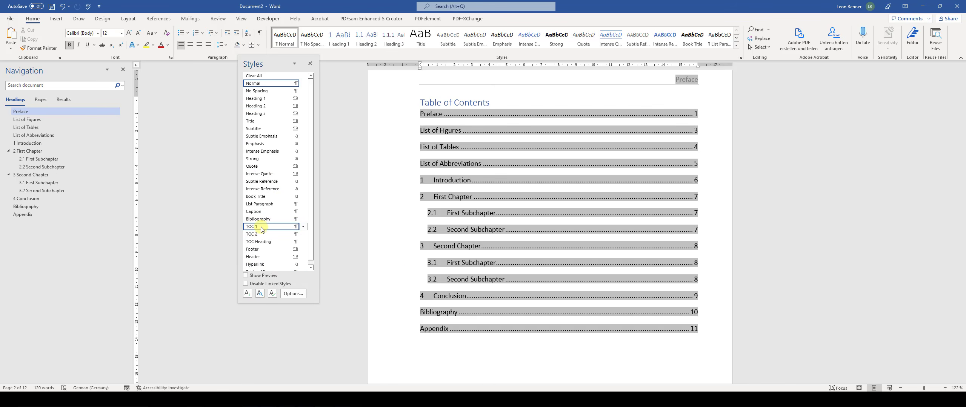
left_click(304, 229)
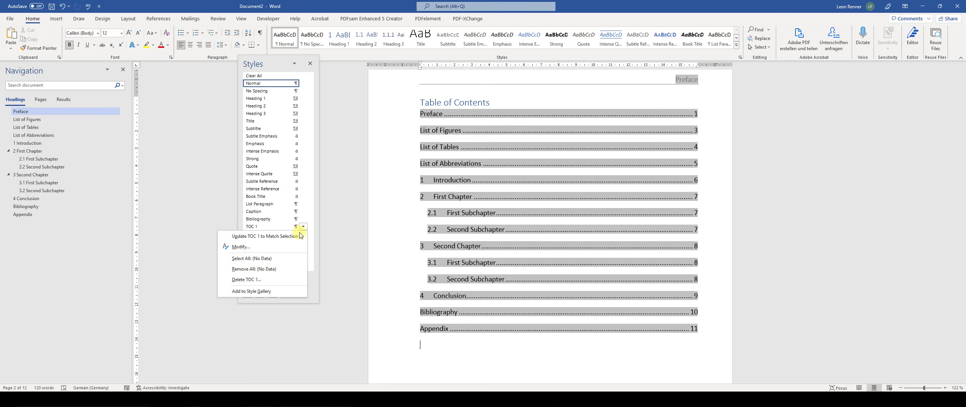
left_click(262, 247)
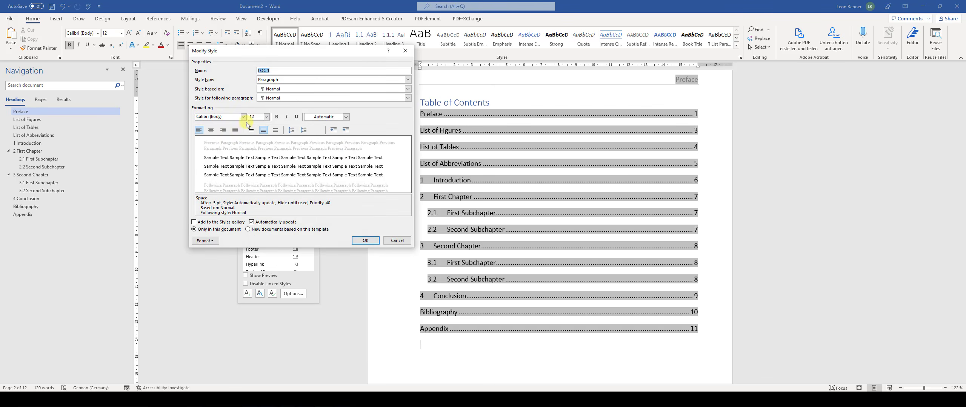
left_click(277, 117)
left_click(363, 244)
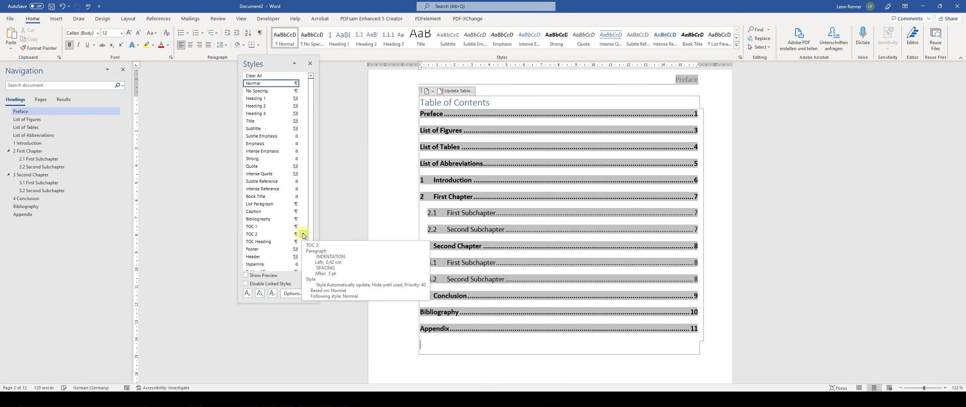
Modify the TOC 2 style so that the subchapter entries are italic, and close the styles list
left_click(304, 233)
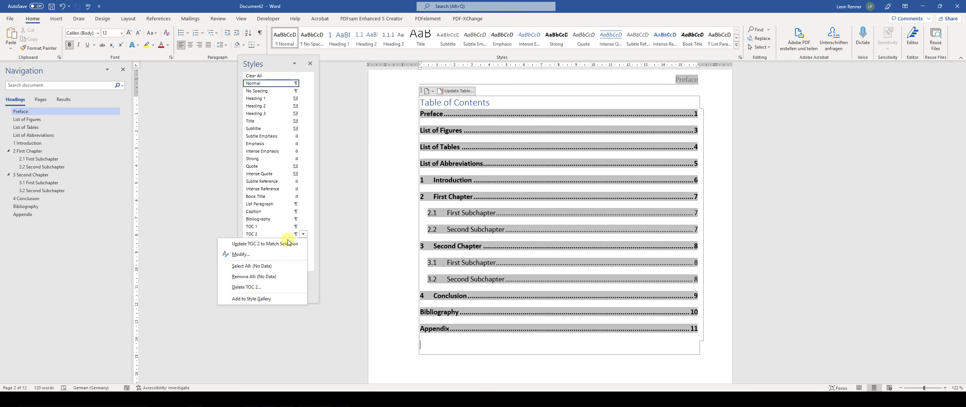
left_click(253, 258)
left_click(286, 116)
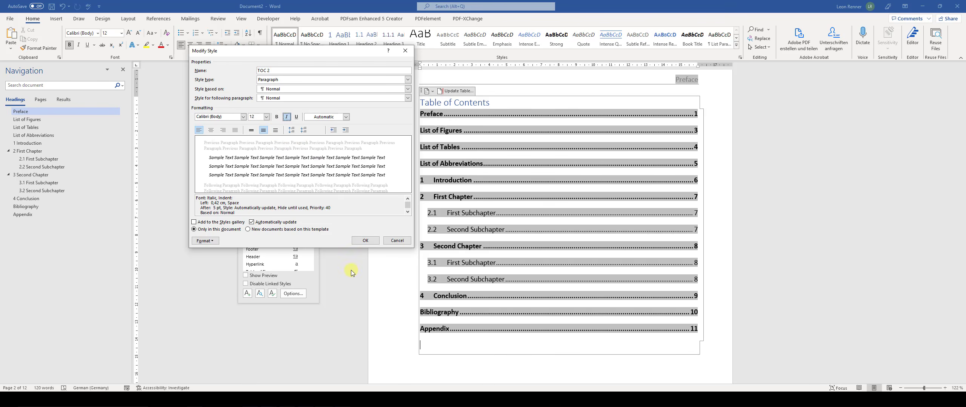
left_click(365, 240)
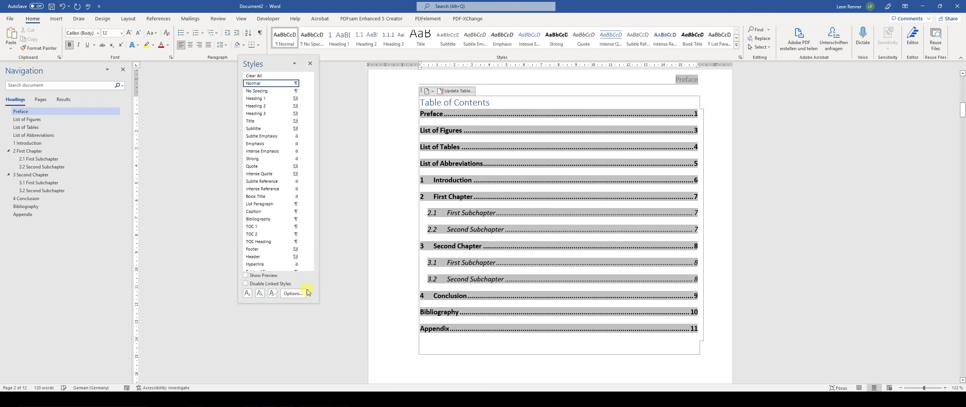
left_click(310, 63)
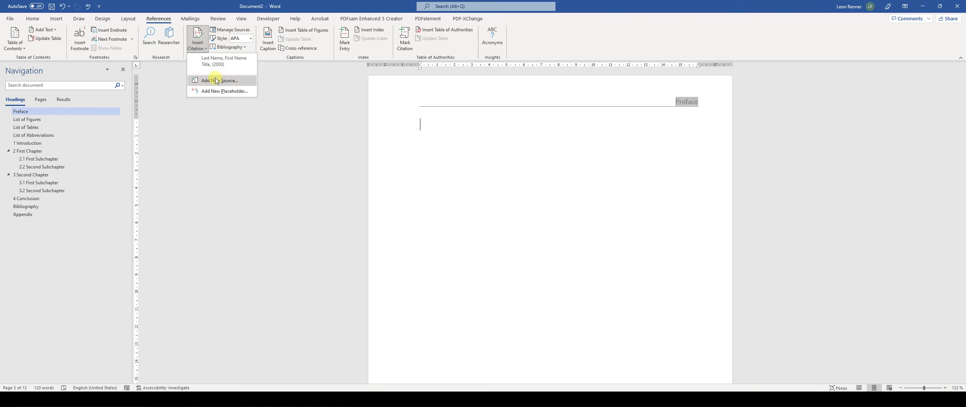
Insert a citation of the saved book source "Title" (2000) on the empty page after the table of contents
left_click(226, 62)
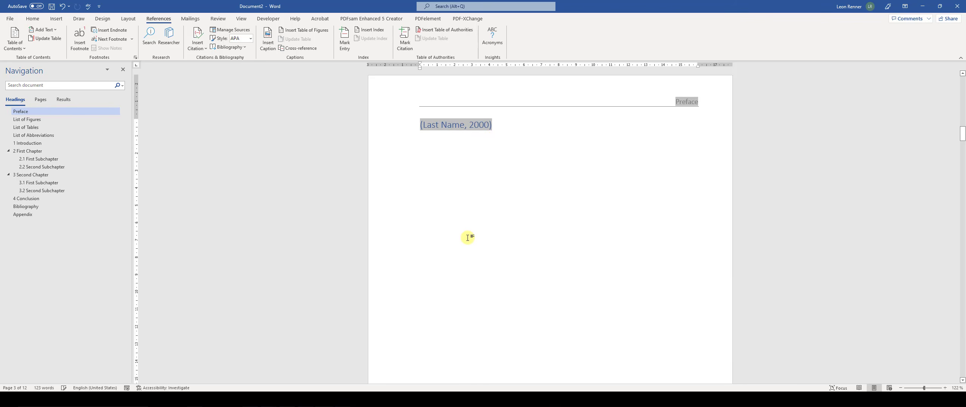
scroll(691, 260, "down", 6)
scroll(514, 252, "up", 6)
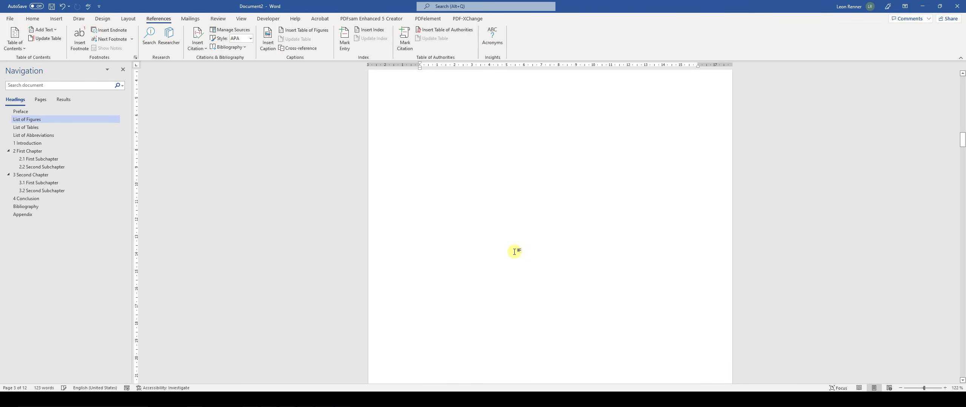
scroll(558, 225, "up", 8)
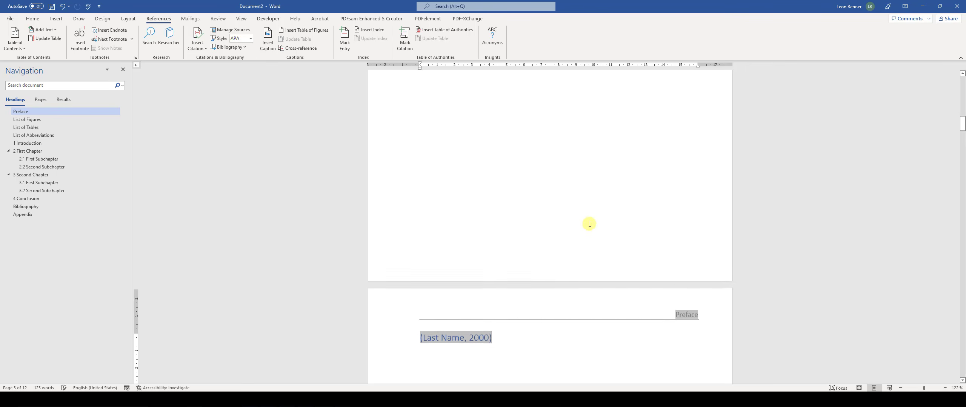
scroll(589, 224, "up", 8)
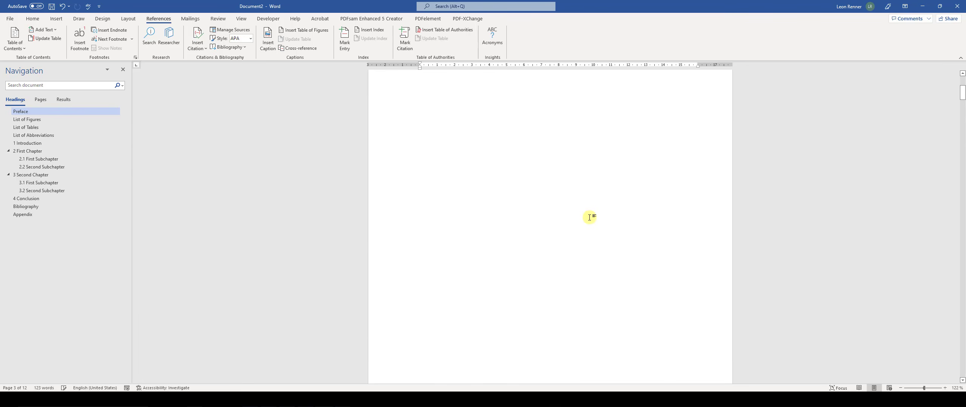
Insert the right-aligned page number design Einfache Zahl 3 at the bottom of the page, starting from the first page's footer
scroll(589, 218, "up", 8)
scroll(606, 208, "down", 3)
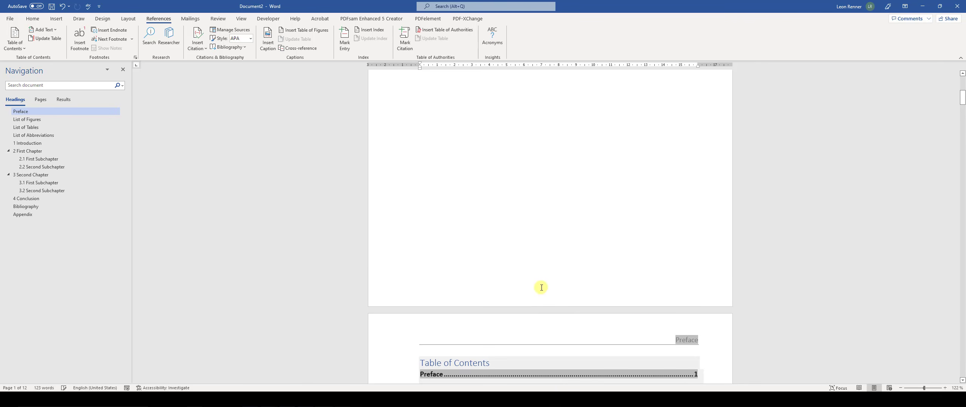
double_click(616, 293)
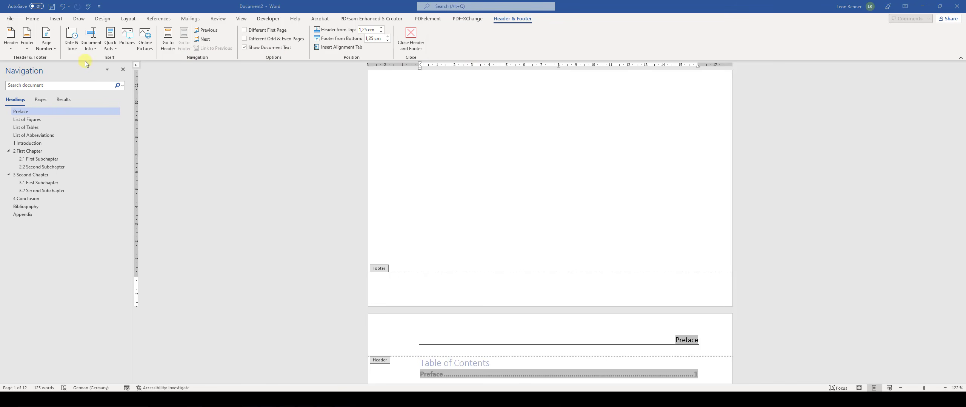
left_click(47, 49)
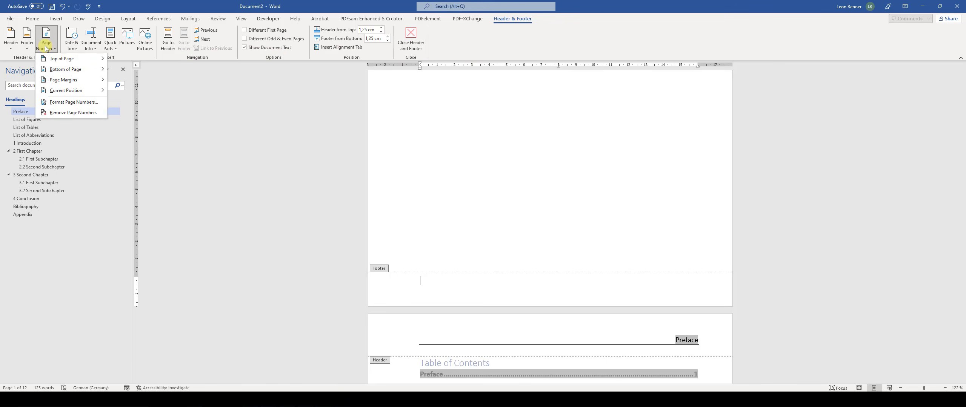
mouse_move(89, 69)
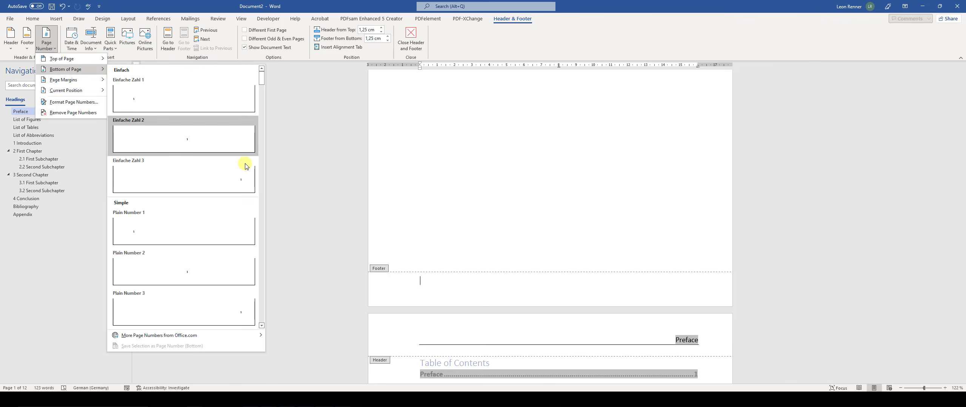
left_click(242, 183)
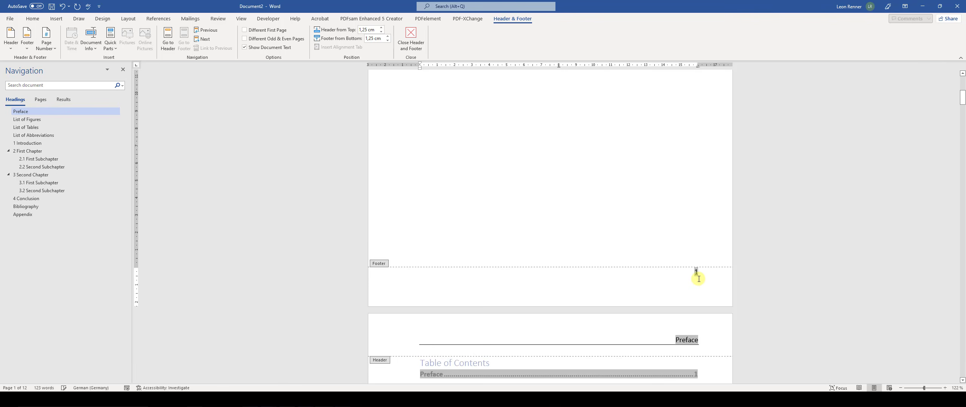
Show the formatting marks and delete the empty paragraph below the page number in the footer
left_click(33, 19)
left_click(261, 35)
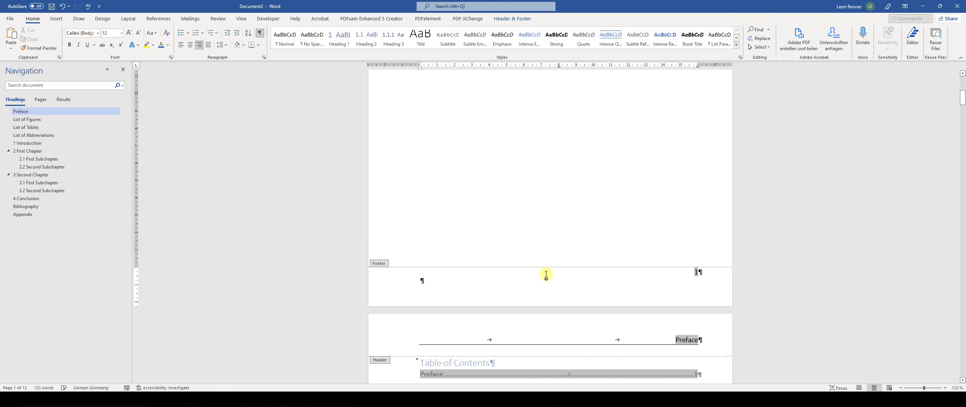
left_click(422, 282)
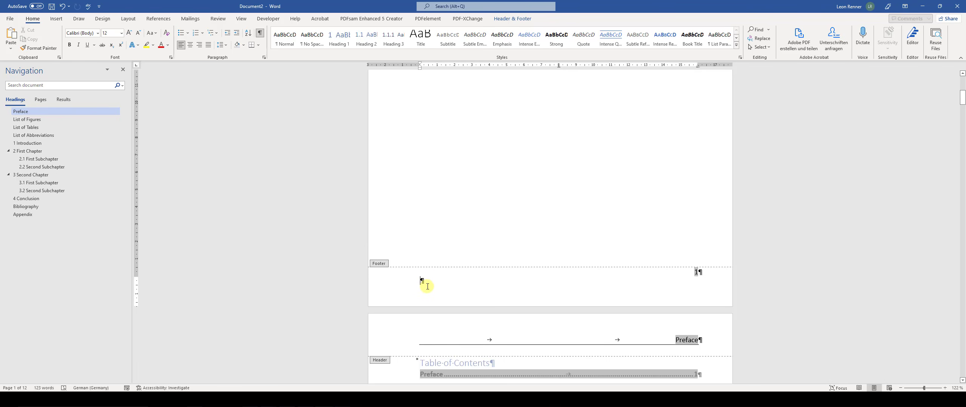
key("BackSpace")
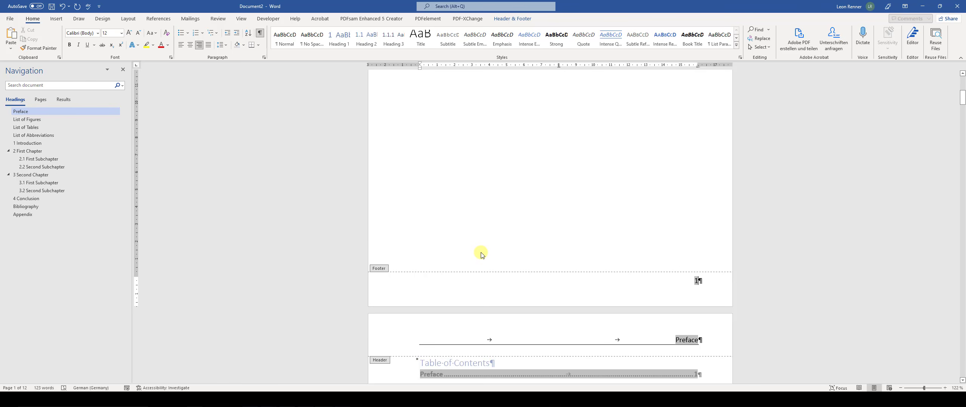
Check the footer page numbers and the page references in the table of contents, leaving footer editing
scroll(483, 257, "down", 10)
scroll(516, 220, "up", 10)
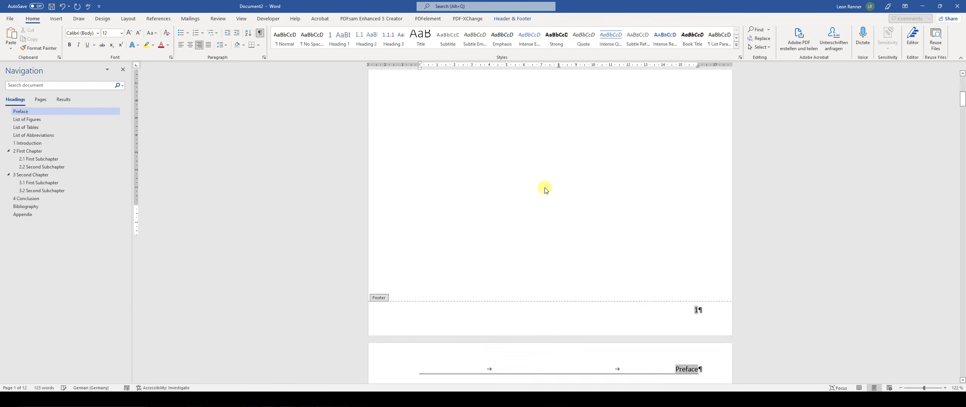
scroll(546, 187, "down", 3)
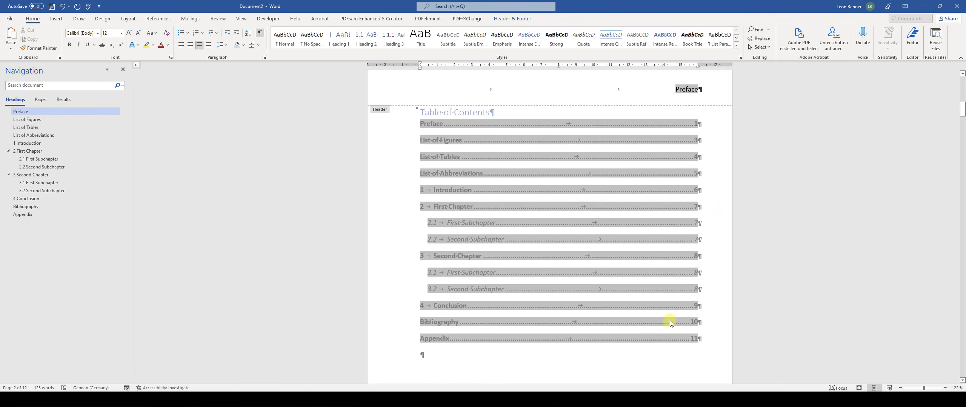
scroll(664, 294, "up", 5)
scroll(664, 264, "down", 4)
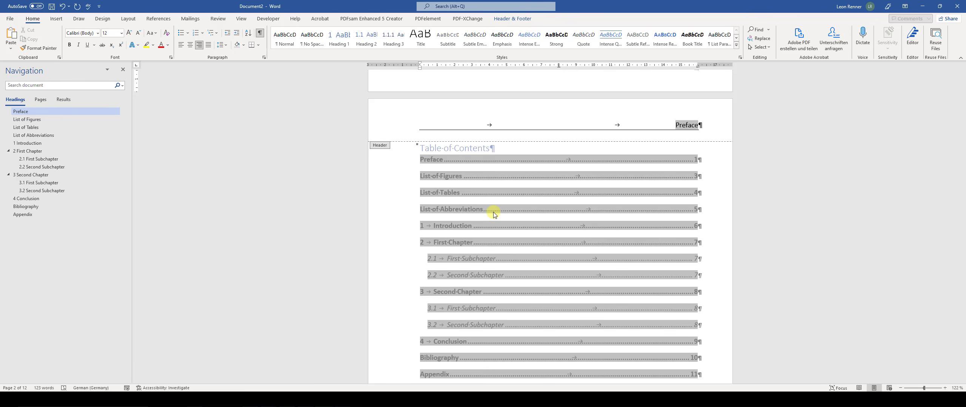
double_click(493, 214)
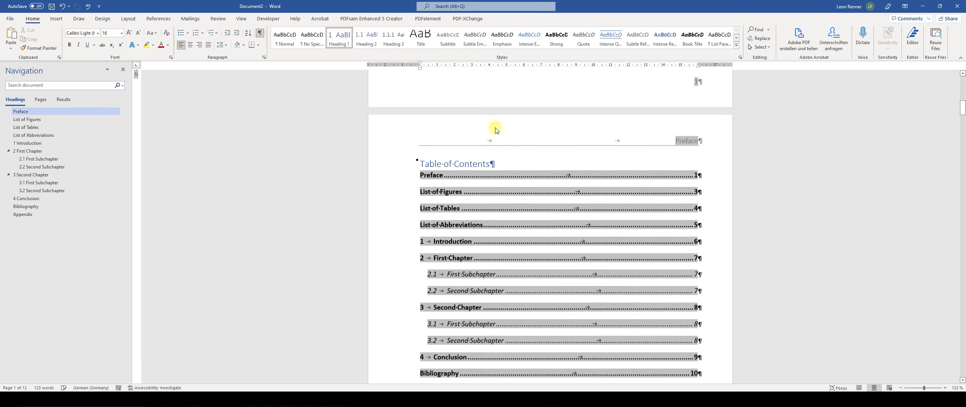
scroll(491, 129, "down", 2)
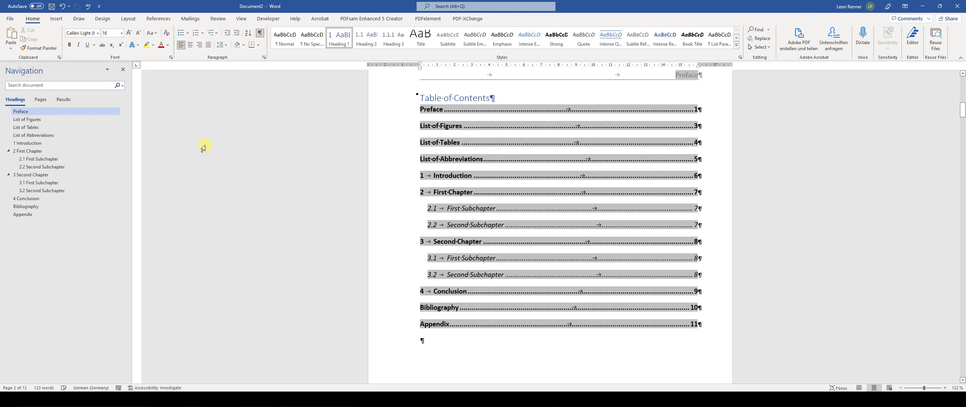
Add empty paragraphs below the List of Abbreviations heading and insert a Next Page section break there
left_click(65, 136)
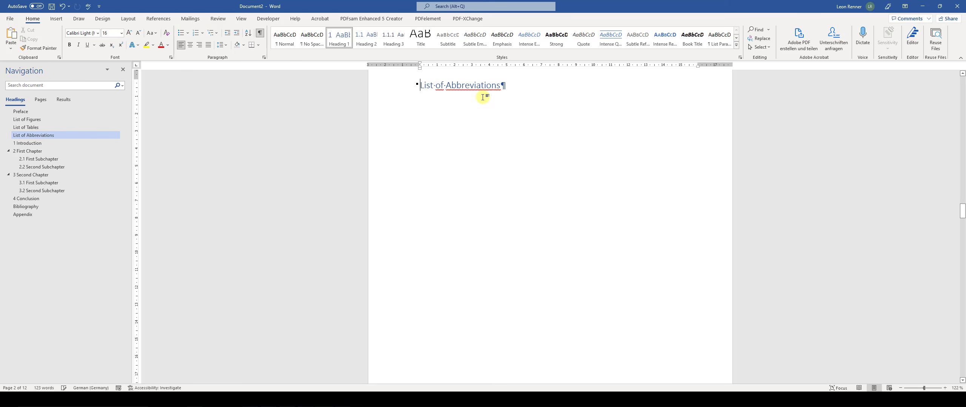
scroll(512, 87, "down", 1, "ctrl")
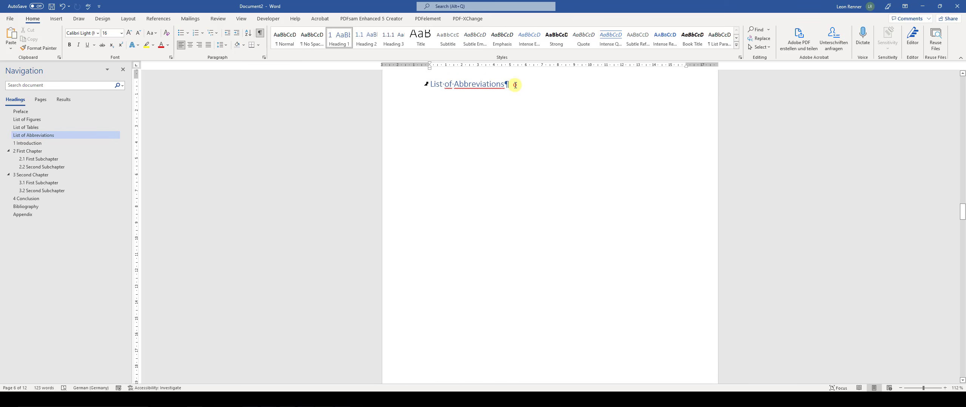
mouse_move(515, 86)
left_mouse_down()
mouse_move(485, 97)
mouse_move(526, 77)
left_mouse_up()
key("Return")
key("Return")
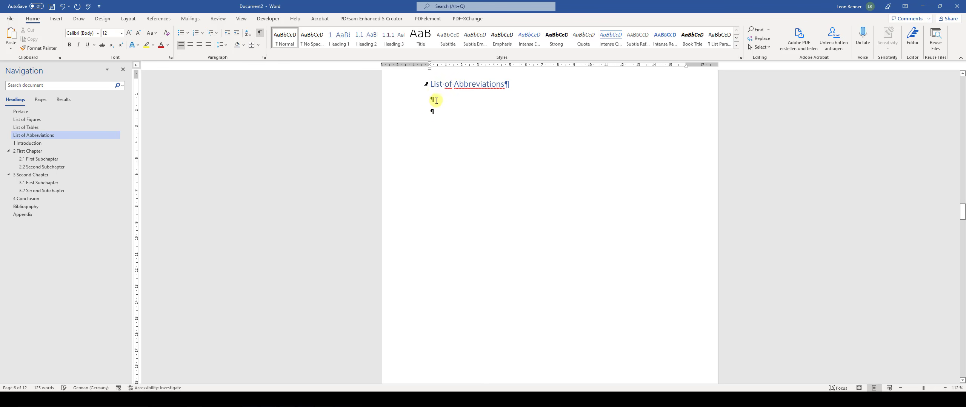
left_click(128, 19)
left_click(101, 30)
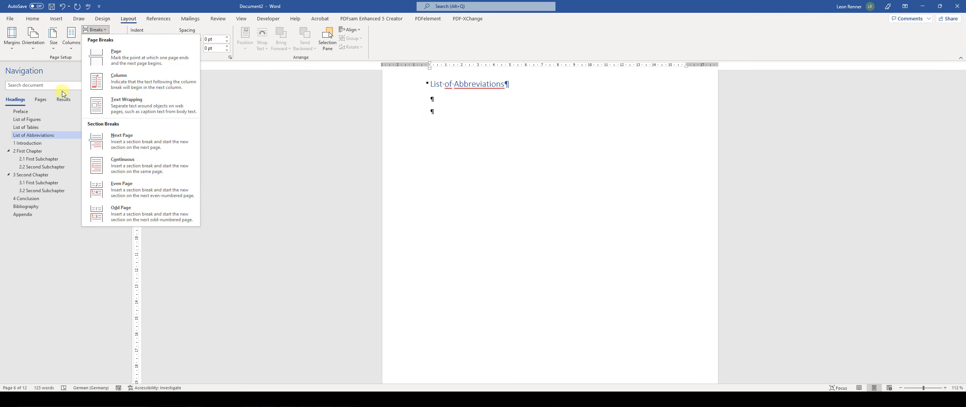
left_click(119, 145)
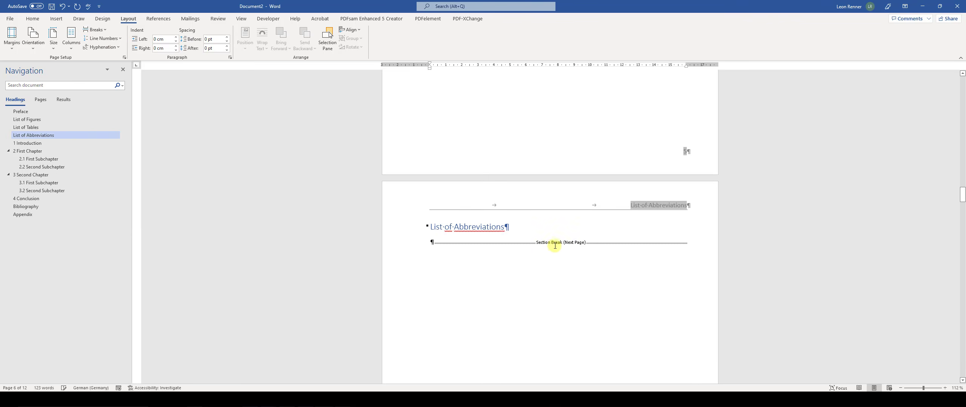
Delete the empty paragraph before the Introduction heading after the section break and check the transition between the two sections
scroll(554, 244, "down", 15)
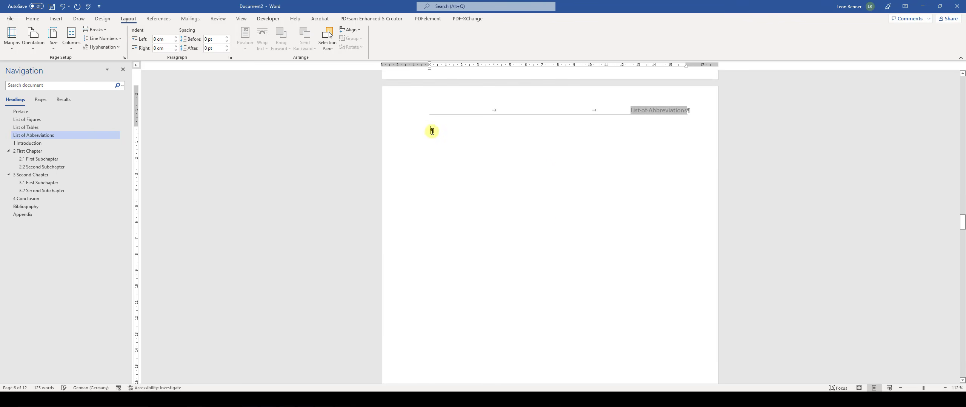
left_click(430, 130)
key("Delete")
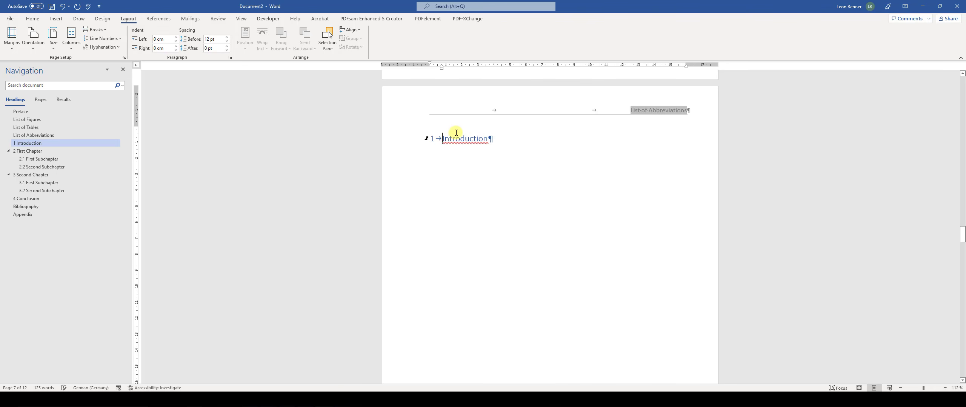
double_click(470, 142)
scroll(469, 142, "up", 1)
left_click(457, 180)
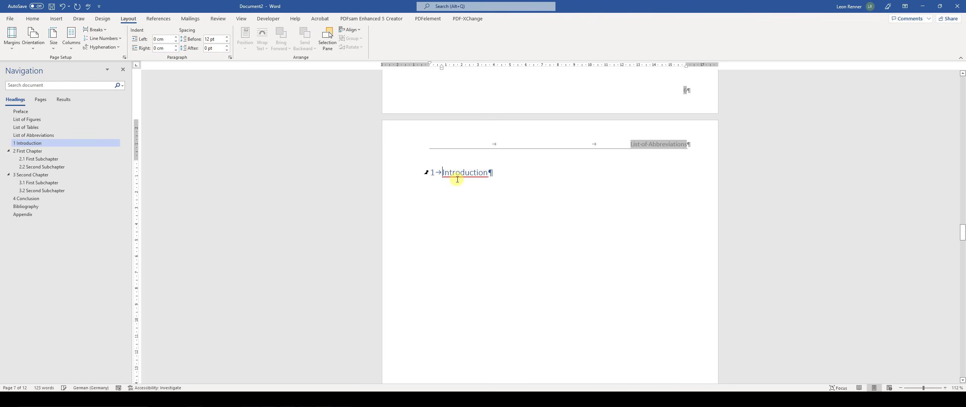
scroll(457, 179, "up", 12)
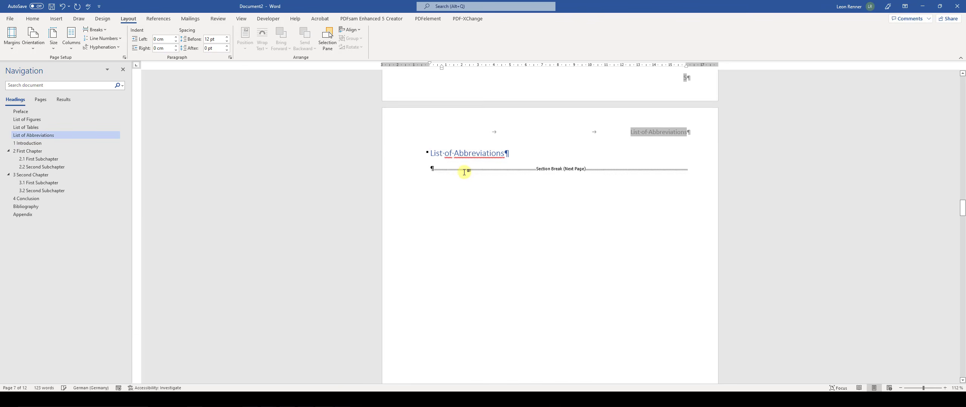
scroll(468, 173, "down", 10)
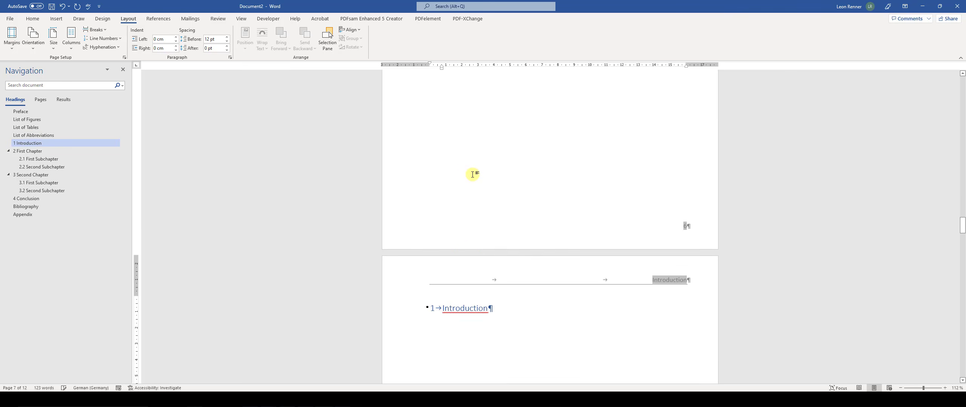
Open the headers and footers around the section break and unlink the Section 2 header from the previous section
double_click(457, 241)
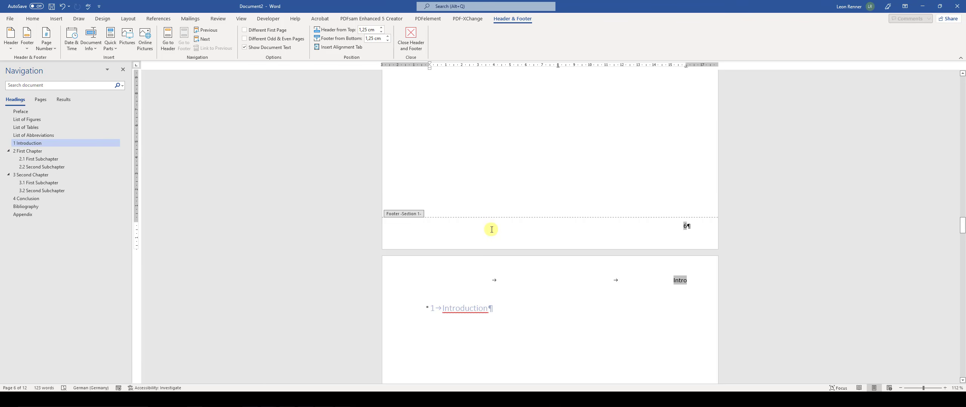
scroll(491, 230, "down", 10)
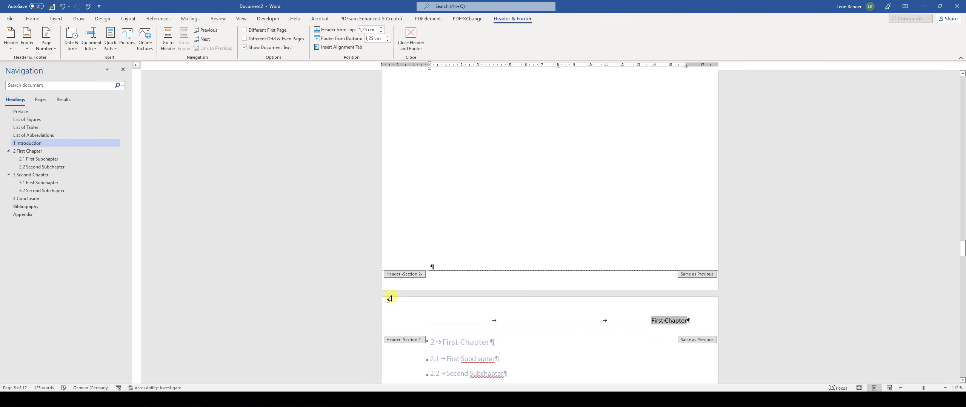
scroll(420, 278, "up", 10)
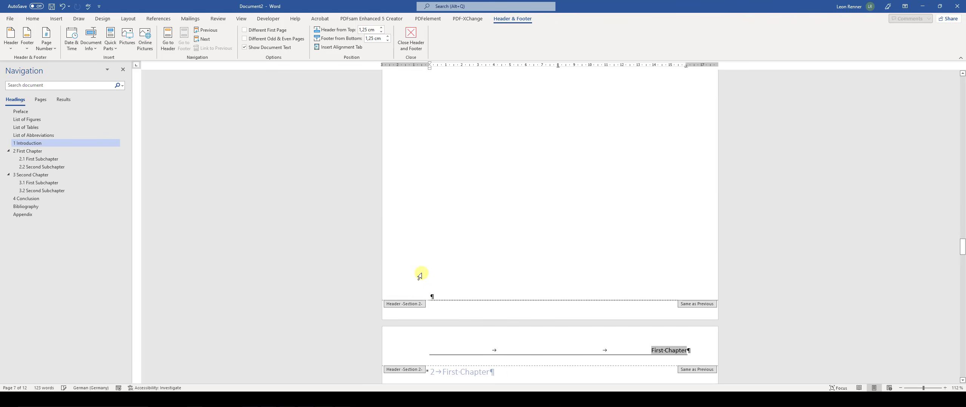
double_click(469, 243)
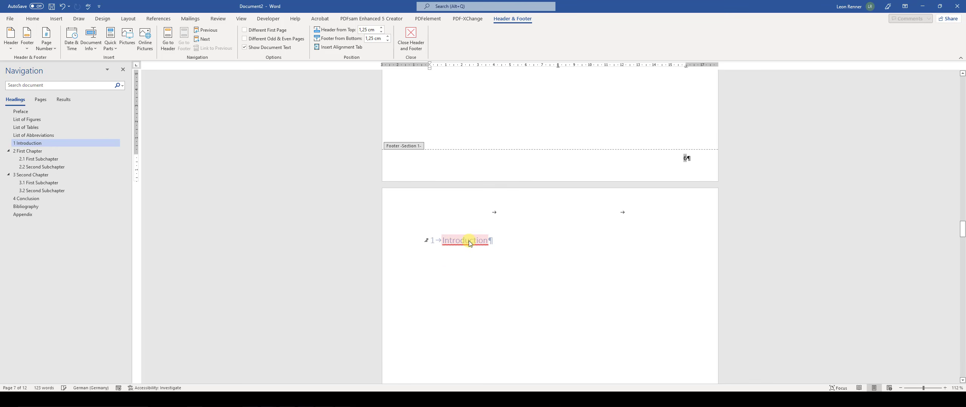
left_click(430, 168)
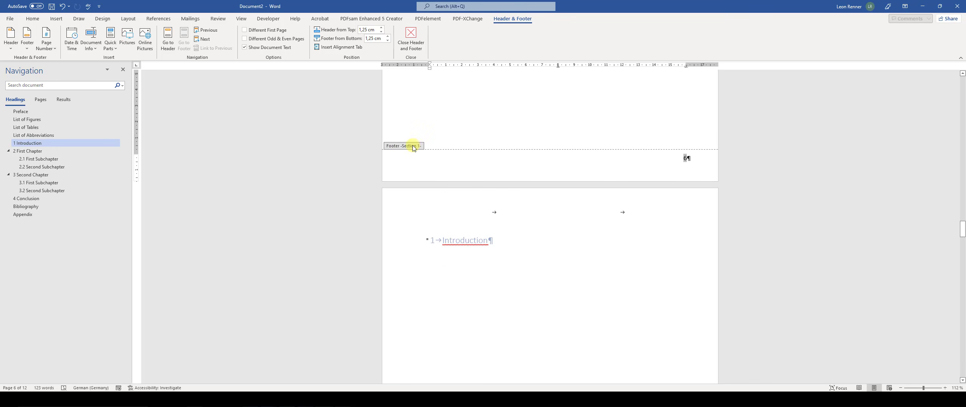
scroll(439, 151, "down", 10)
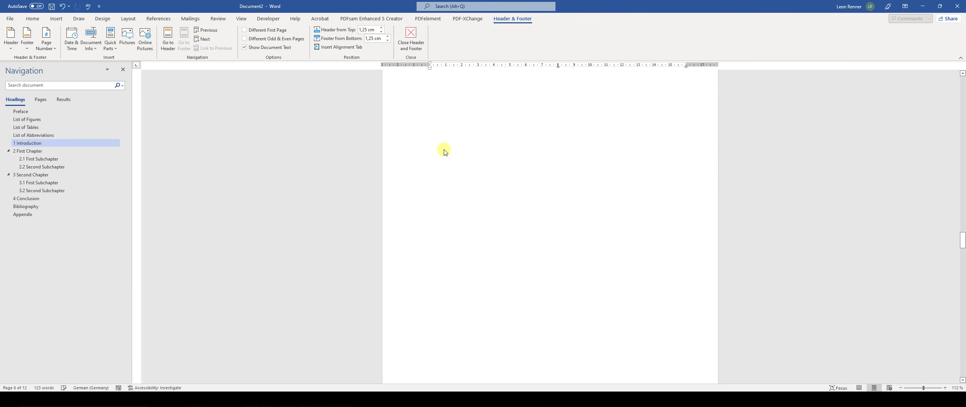
left_click(448, 251)
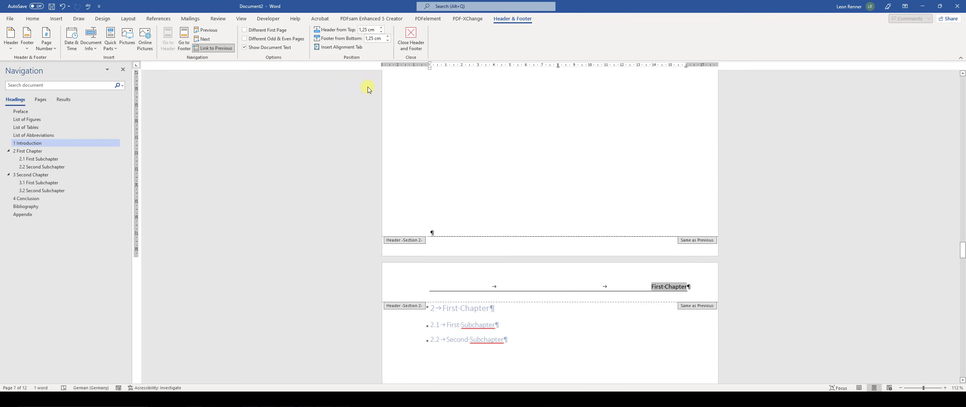
left_click(216, 51)
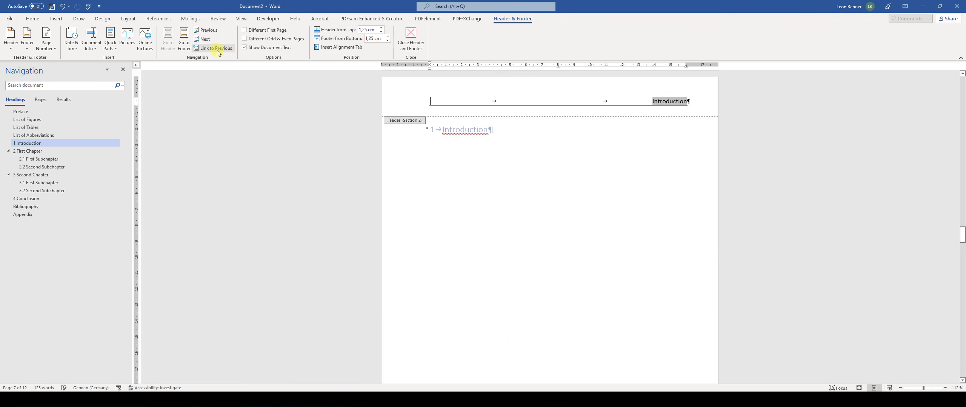
Format the Section 1 footer page numbers as uppercase Roman numerals (I, II, III, ...)
scroll(414, 162, "up", 5)
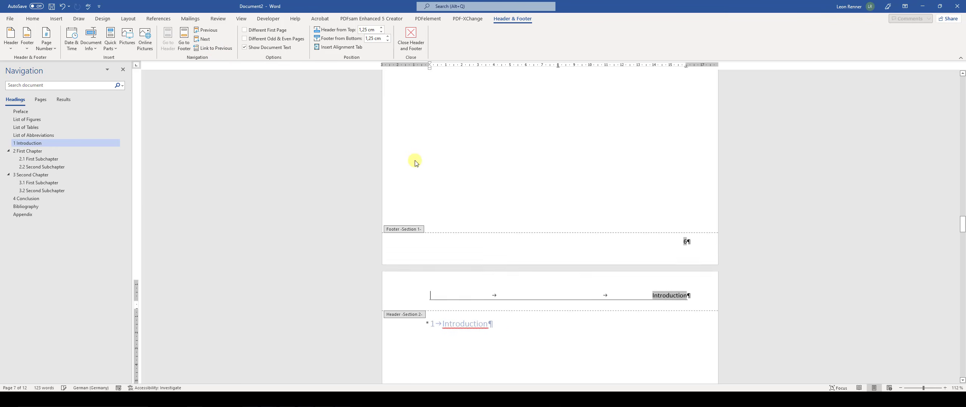
left_click(570, 256)
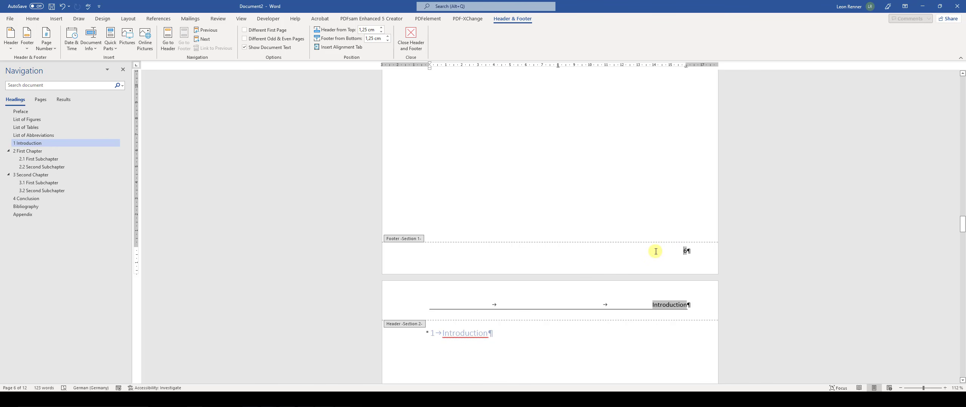
scroll(655, 251, "down", 1)
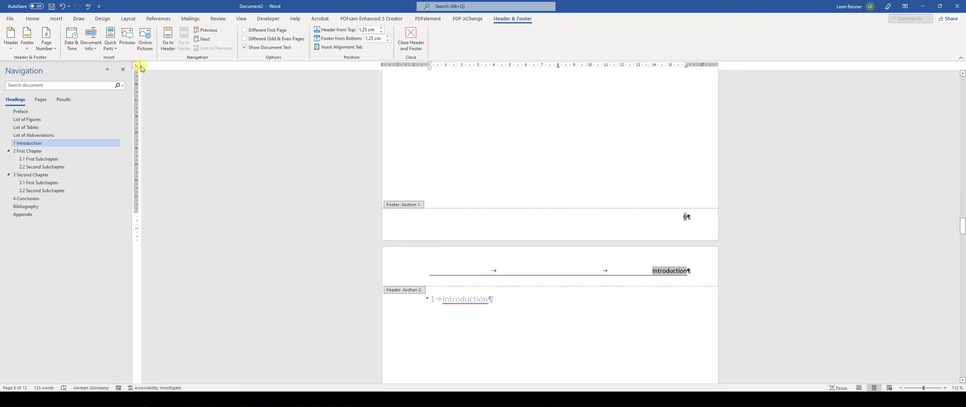
left_click(51, 50)
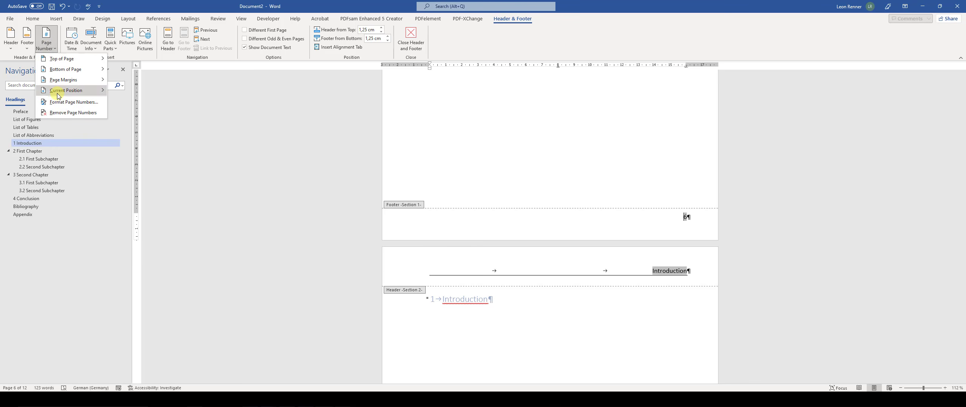
left_click(60, 107)
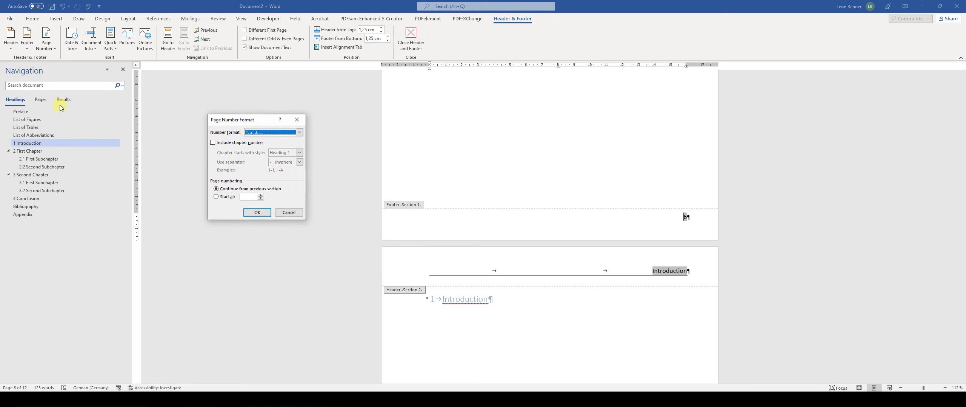
left_click(263, 132)
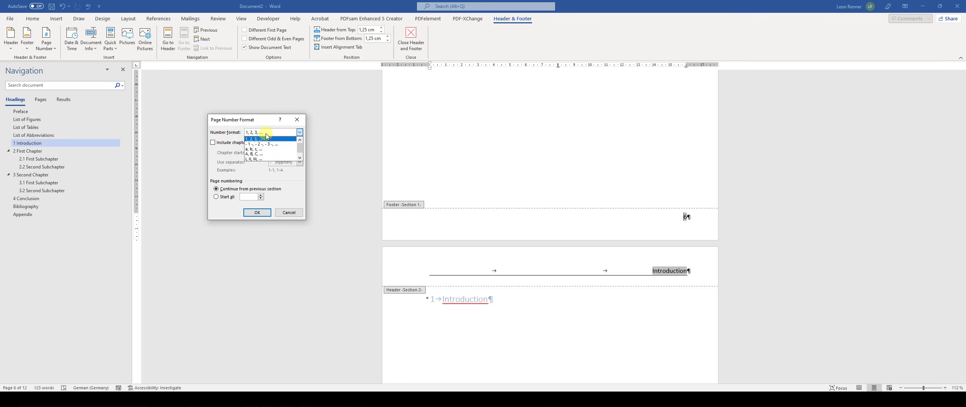
left_click(300, 158)
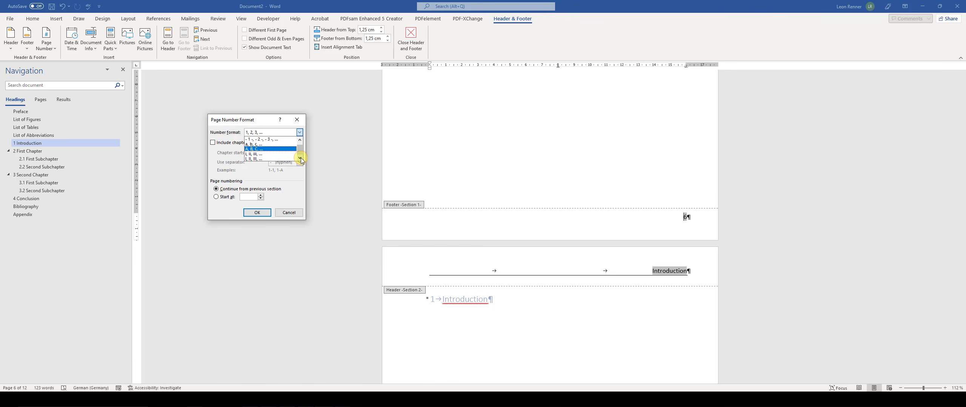
left_click(253, 159)
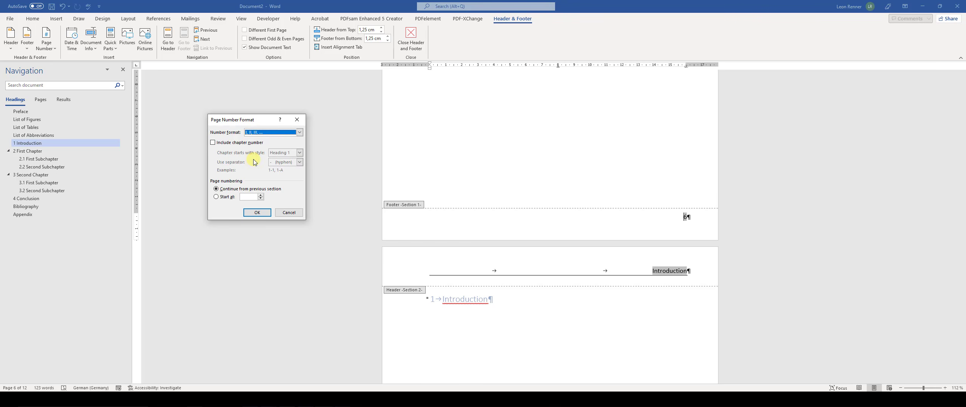
left_click(257, 212)
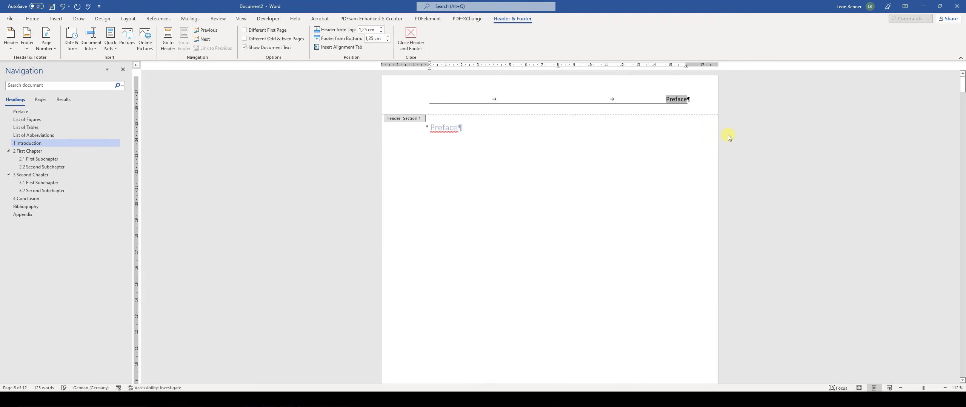
Review the footer page numbers from the Preface through the front matter and into the numbered chapters of Section 2
scroll(726, 134, "down", 5)
scroll(700, 120, "down", 15)
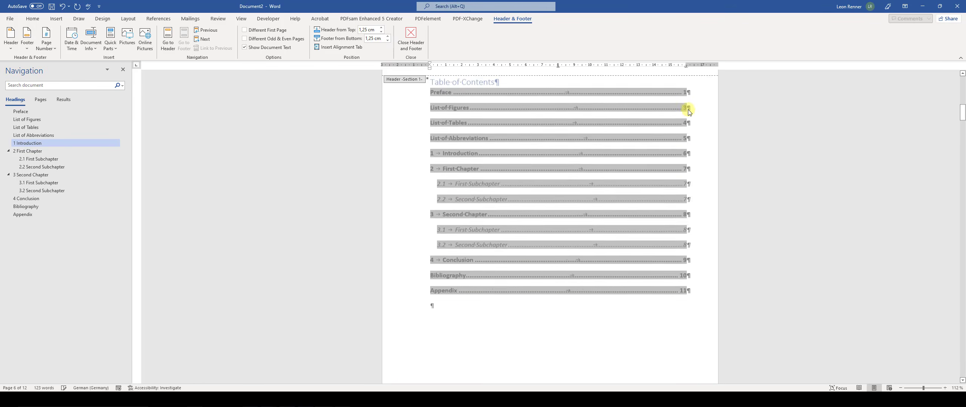
scroll(688, 213, "down", 10)
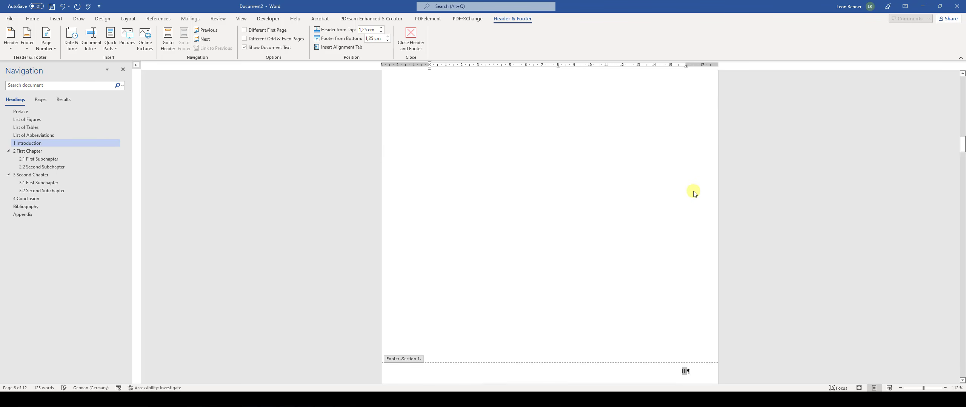
scroll(681, 218, "down", 15)
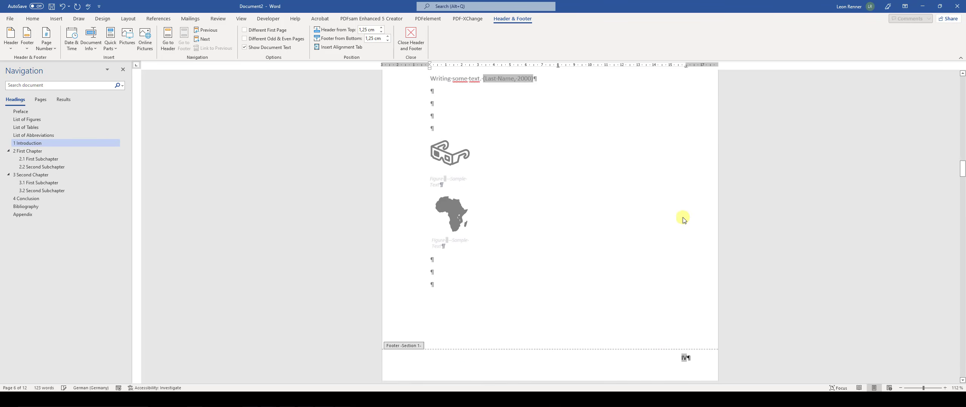
scroll(687, 203, "down", 15)
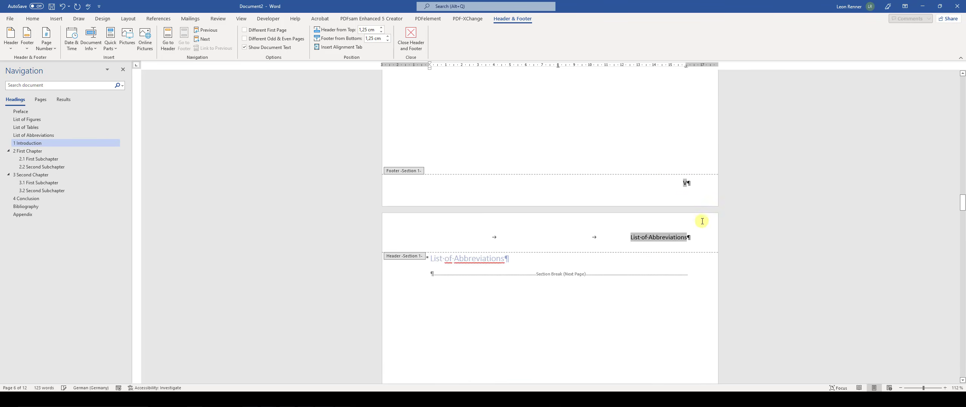
scroll(685, 188, "down", 15)
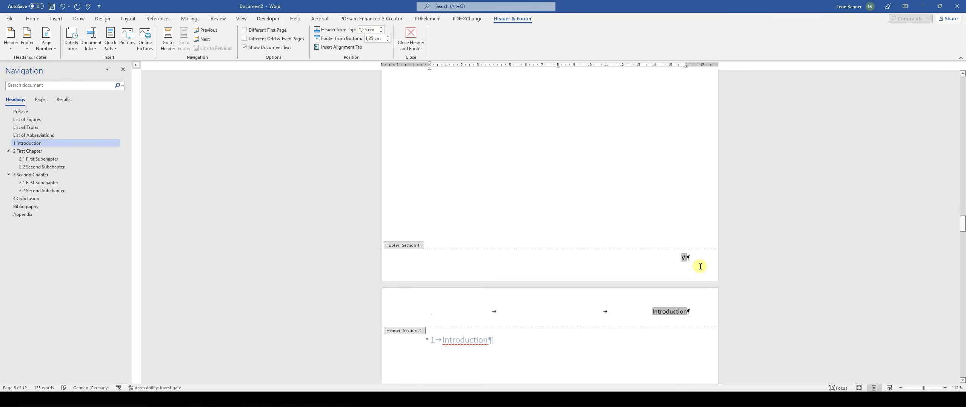
scroll(623, 162, "down", 12)
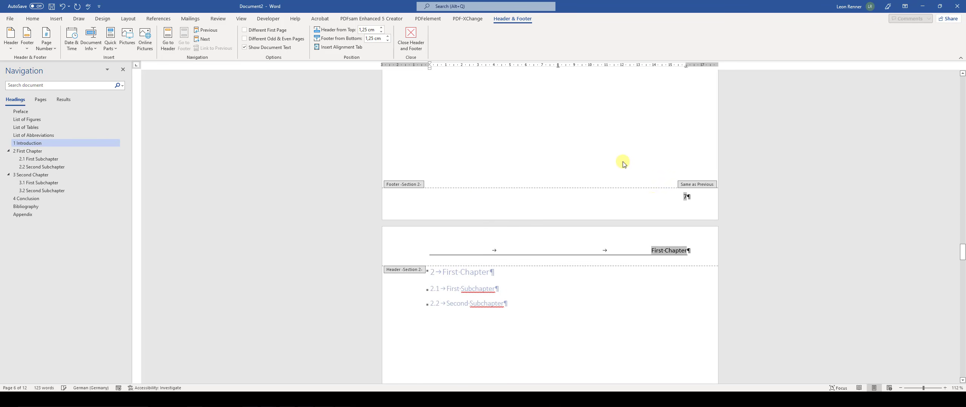
scroll(641, 211, "down", 10)
Set the Section 2 page numbering to start at 1 from the Introduction page, using the 1, 2, 3 format
scroll(686, 200, "up", 10)
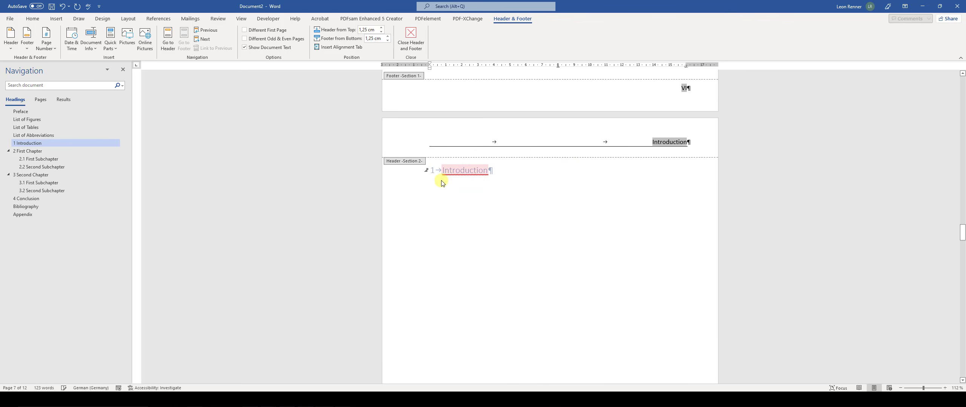
scroll(442, 183, "down", 10)
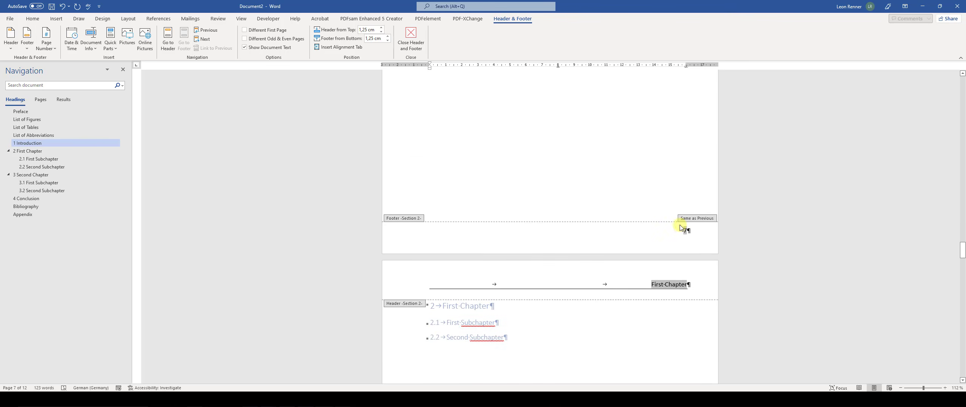
left_click(688, 232)
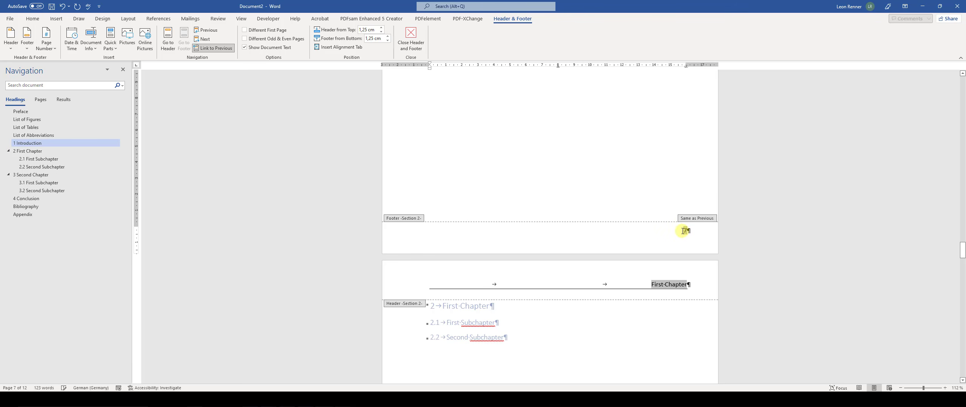
scroll(696, 229, "up", 2)
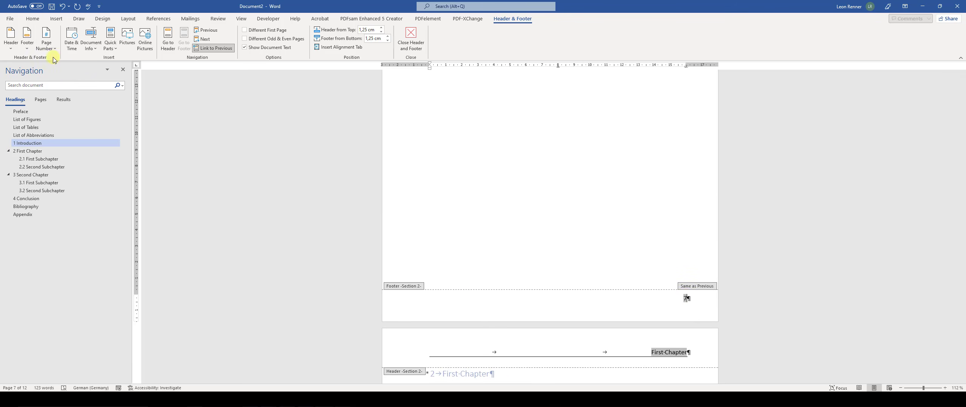
left_click(45, 47)
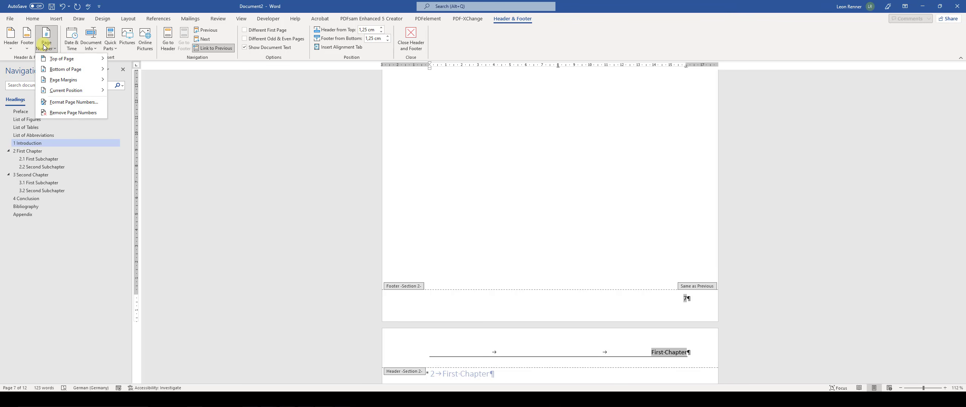
left_click(91, 106)
left_click(216, 196)
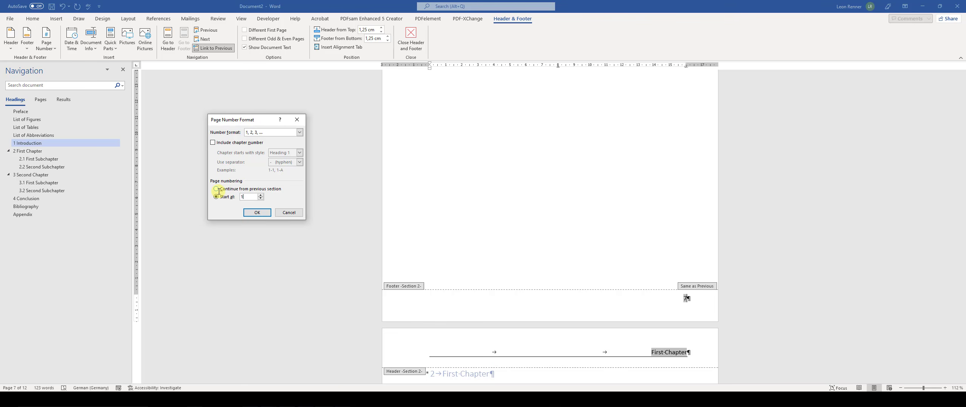
left_click(257, 212)
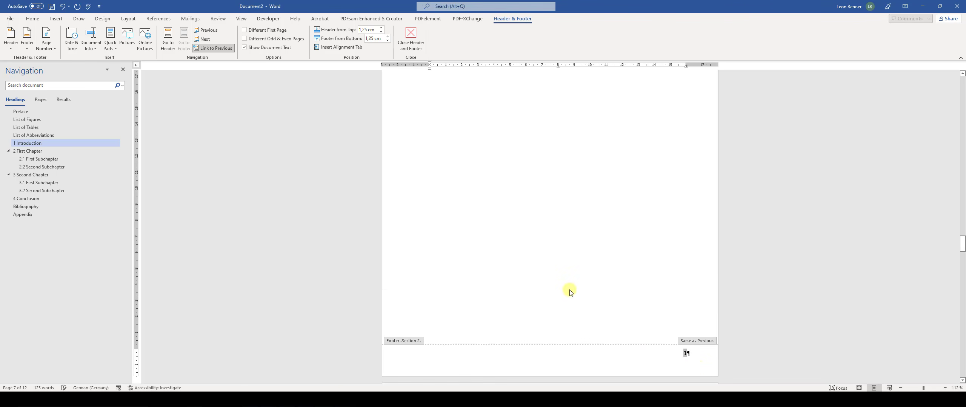
Check the footer page numbers on both sides of the section break, leaving header and footer editing
scroll(679, 264, "down", 3)
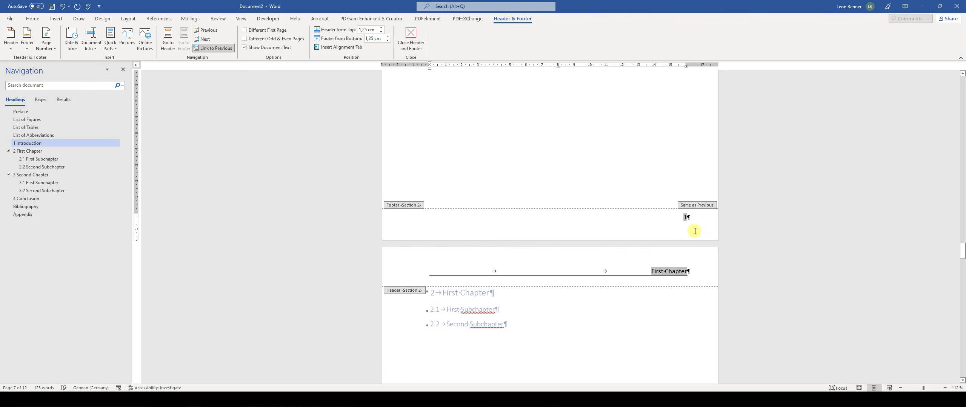
scroll(688, 206, "up", 10)
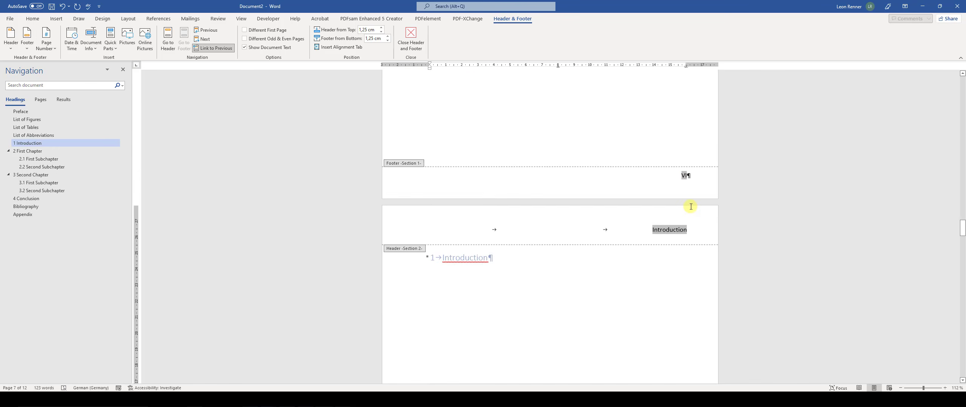
left_click(411, 37)
scroll(692, 113, "down", 6)
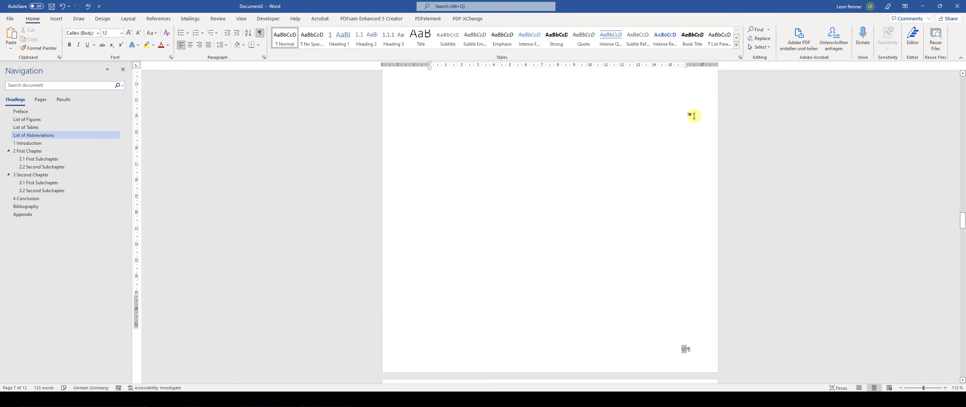
scroll(698, 109, "up", 3)
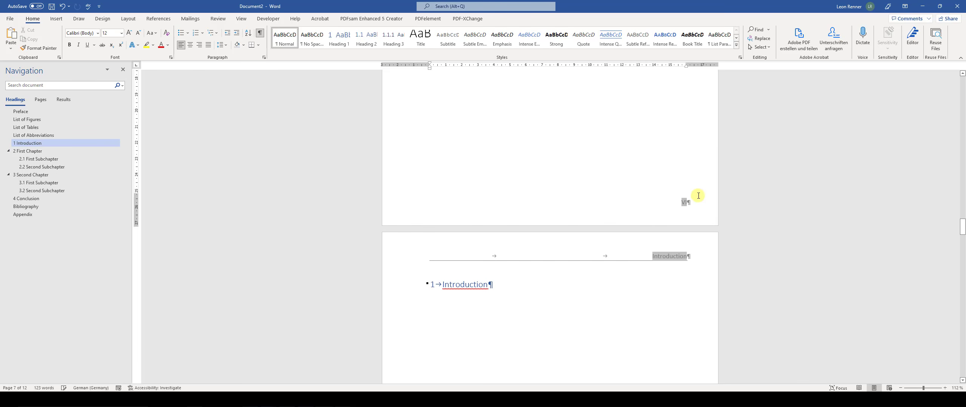
scroll(684, 200, "down", 4)
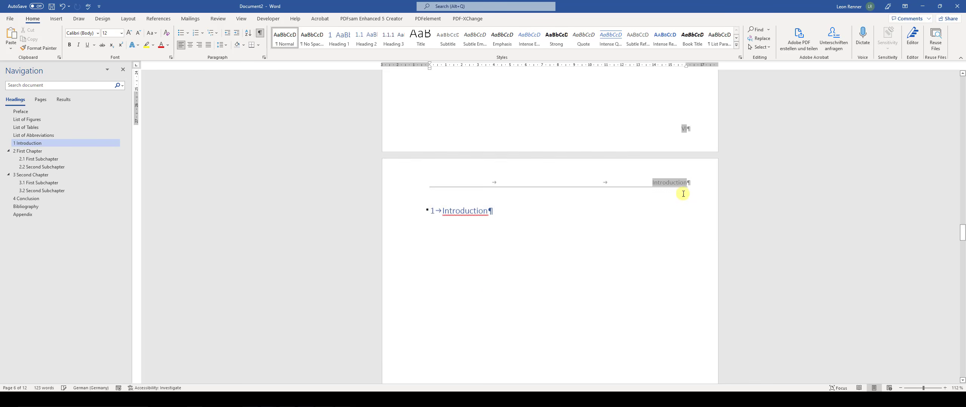
scroll(636, 204, "down", 4)
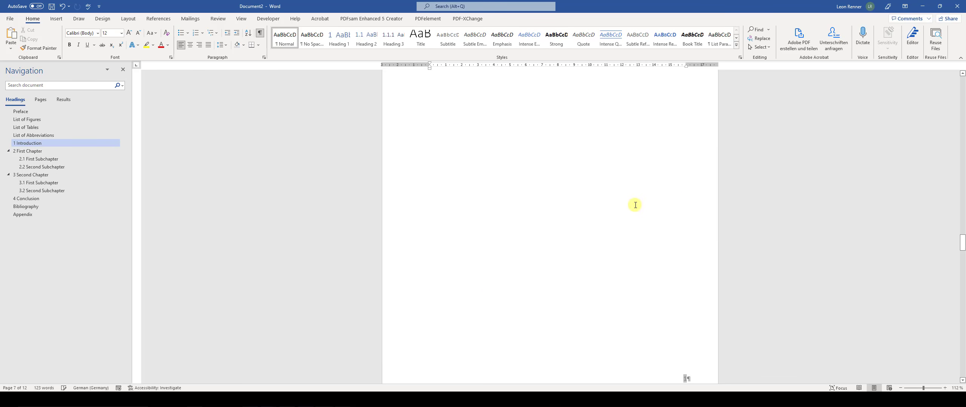